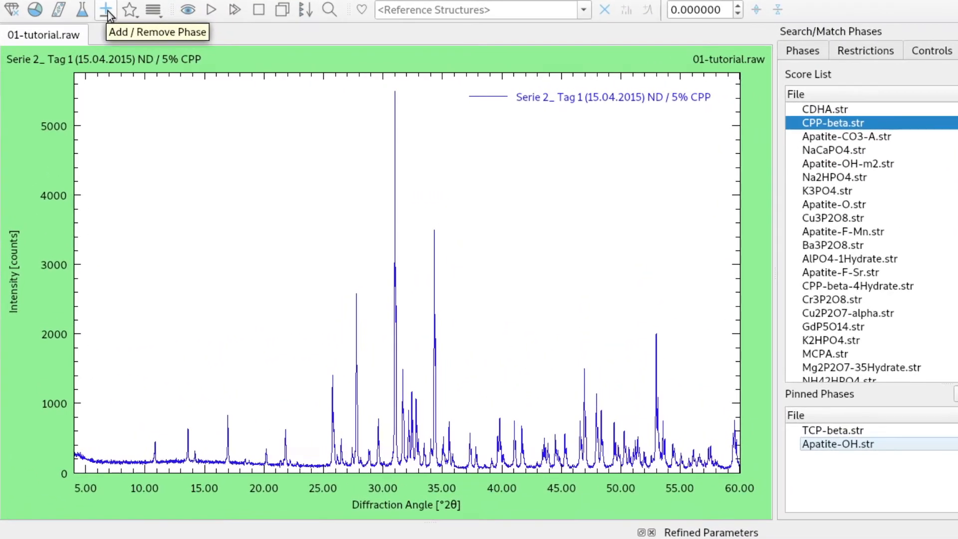
- Open the Add / Remove Phases dialog and review the preselected structure files Apatite-OH.str and TCP-beta.str in the Phosphate folder
click(108, 12)
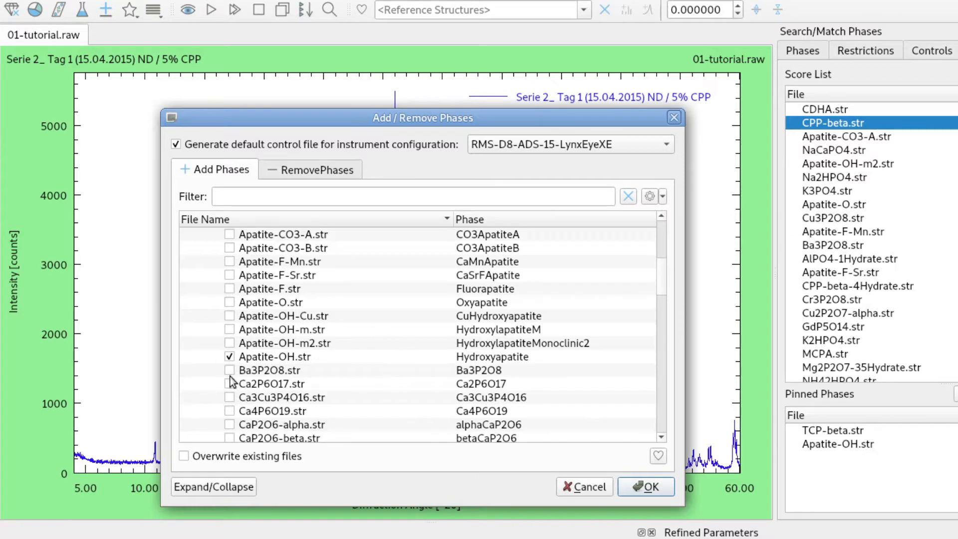
scroll(255, 368, up, 1)
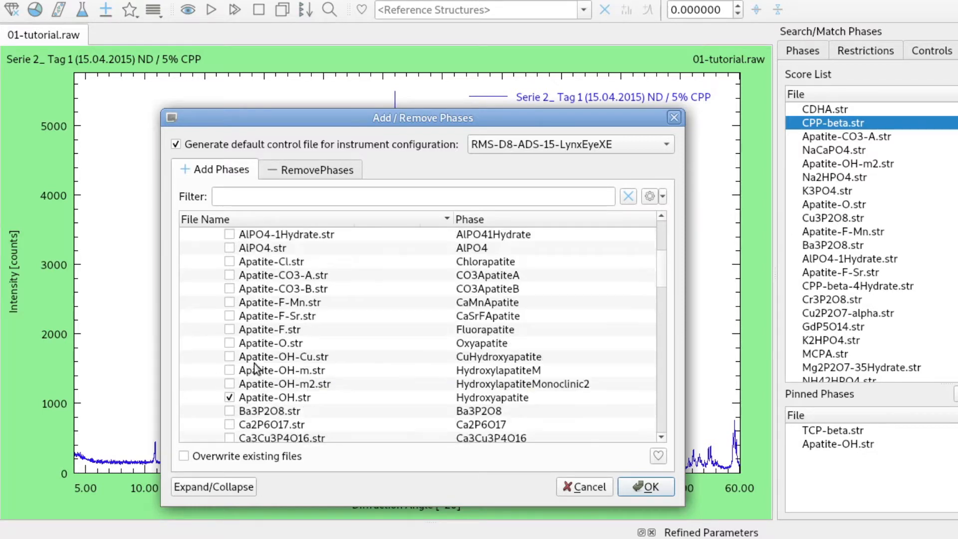
scroll(254, 369, down, 20)
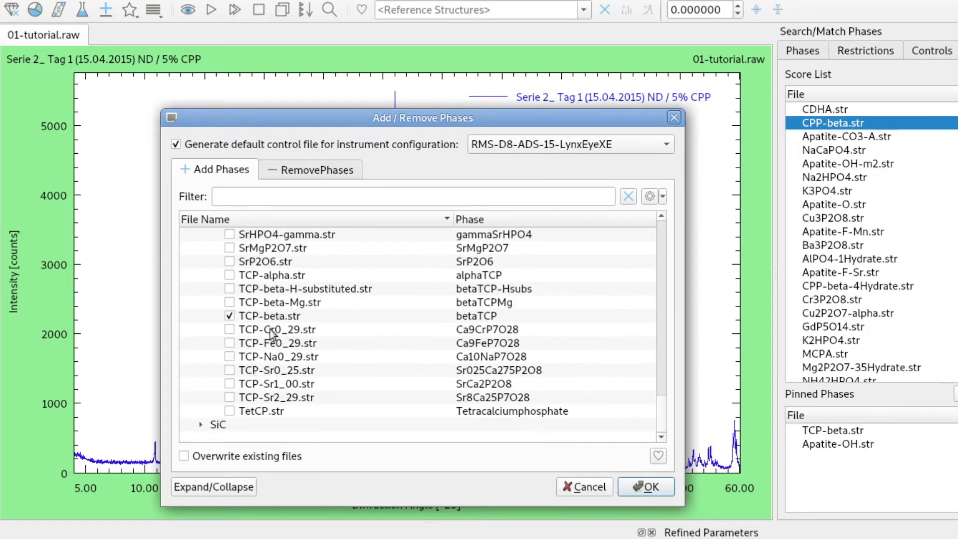
scroll(260, 322, up, 20)
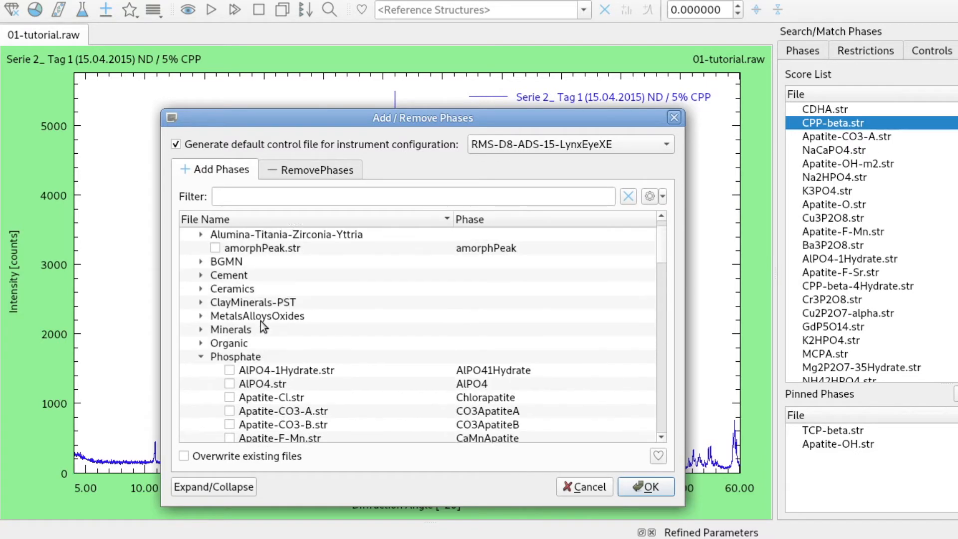
- Filter the structure file list by "cpp" and clear the filter again
click(244, 198)
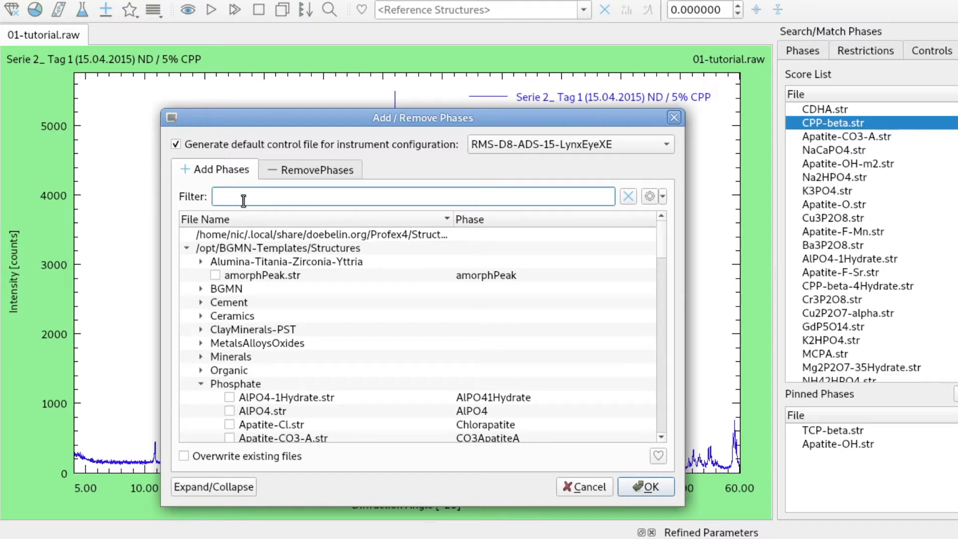
text(cpp)
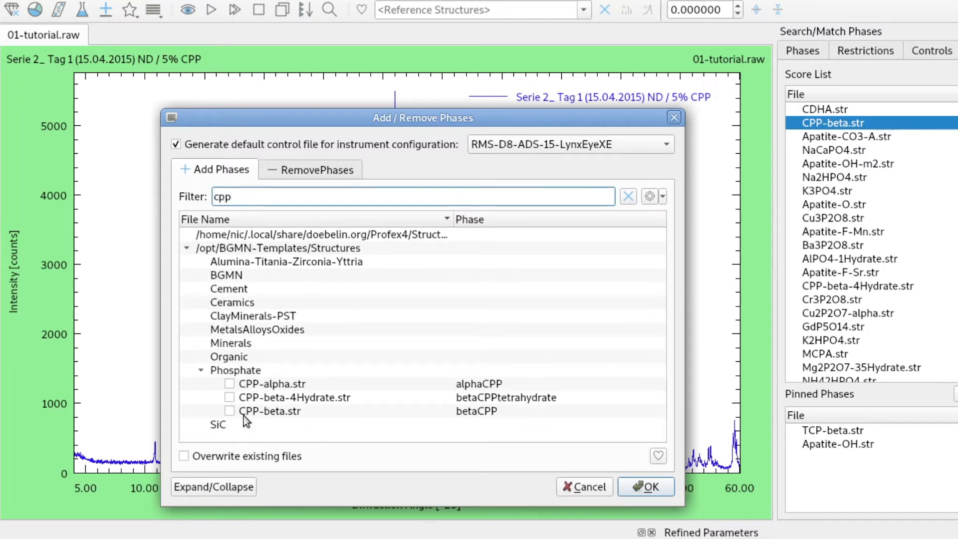
drag(235, 196, 212, 196)
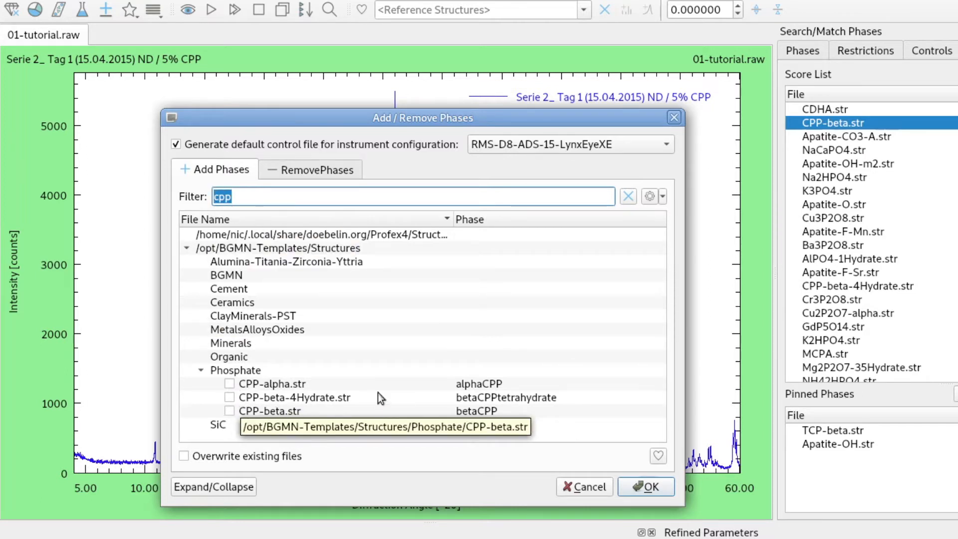
click(628, 196)
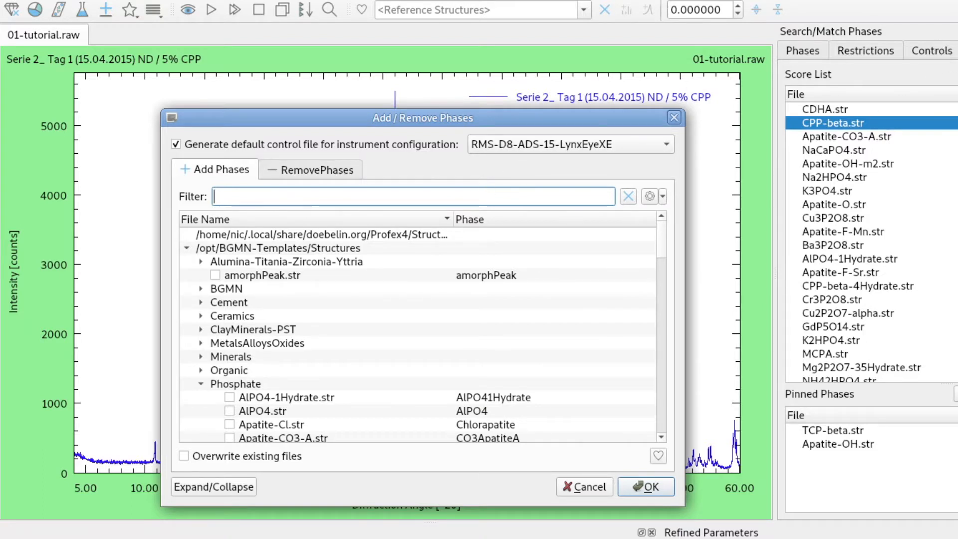
- Generate the default control file for the RMS-D8-ADS-15-LynxEyeXE instrument configuration with the selected phases
click(505, 149)
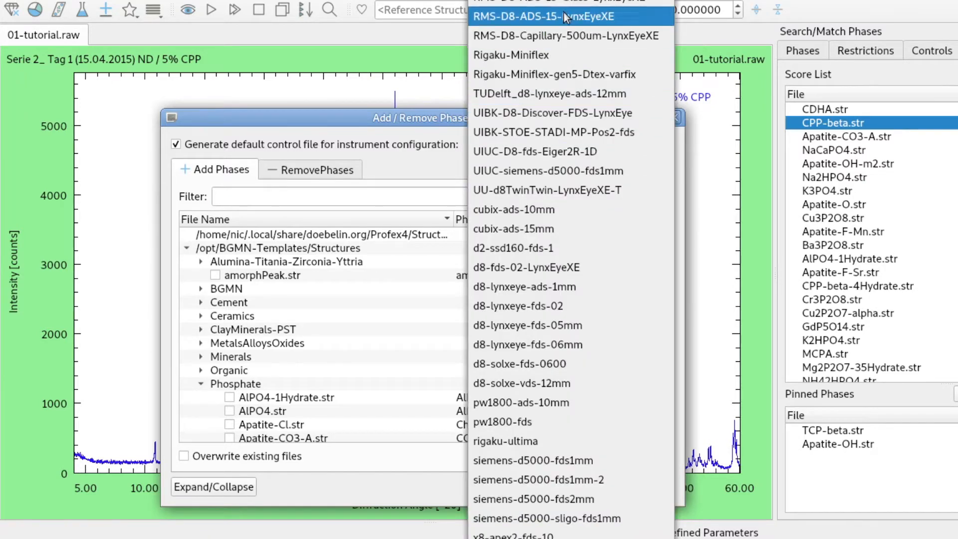
click(596, 21)
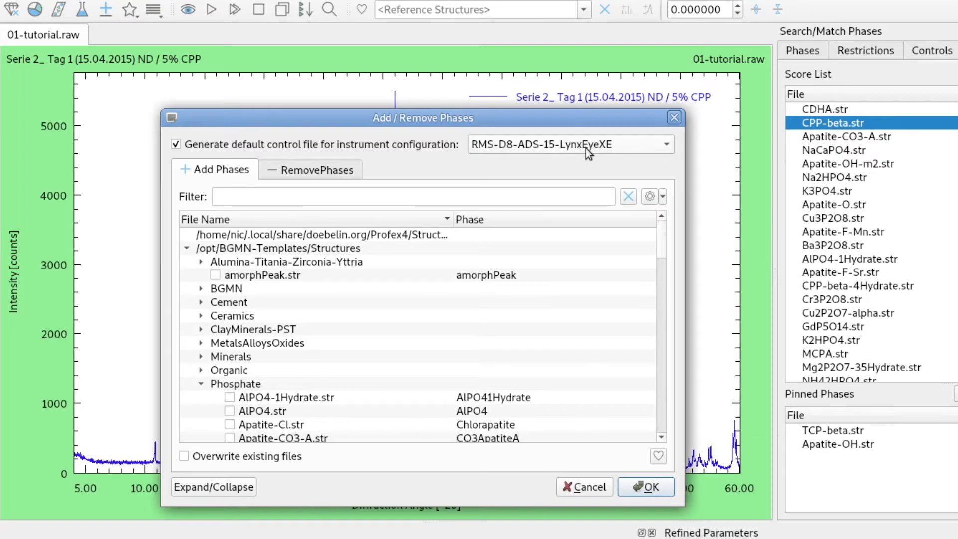
click(555, 144)
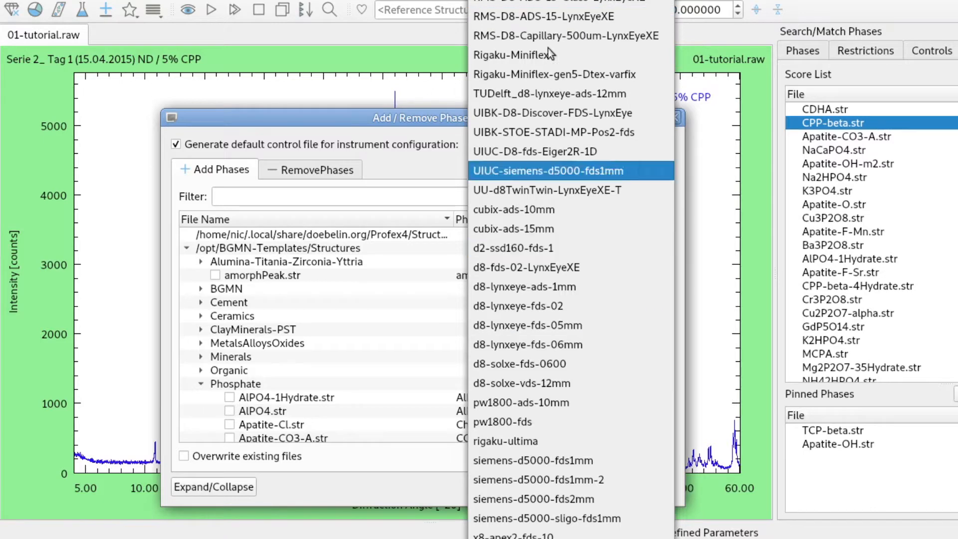
click(603, 17)
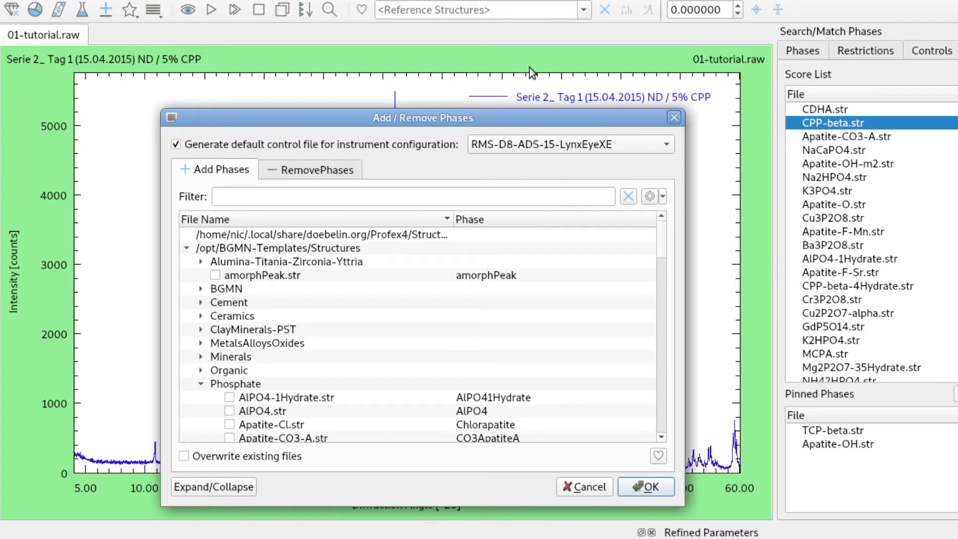
click(521, 145)
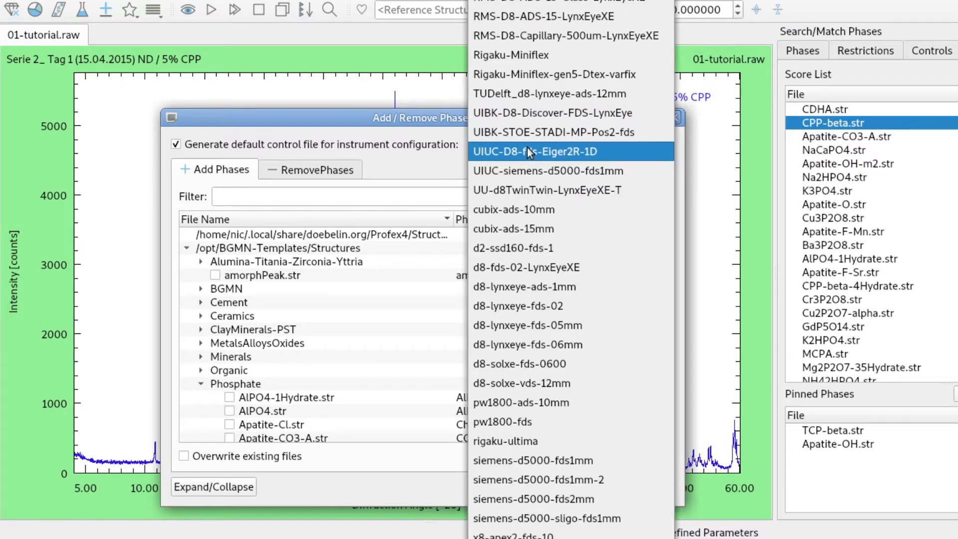
click(559, 18)
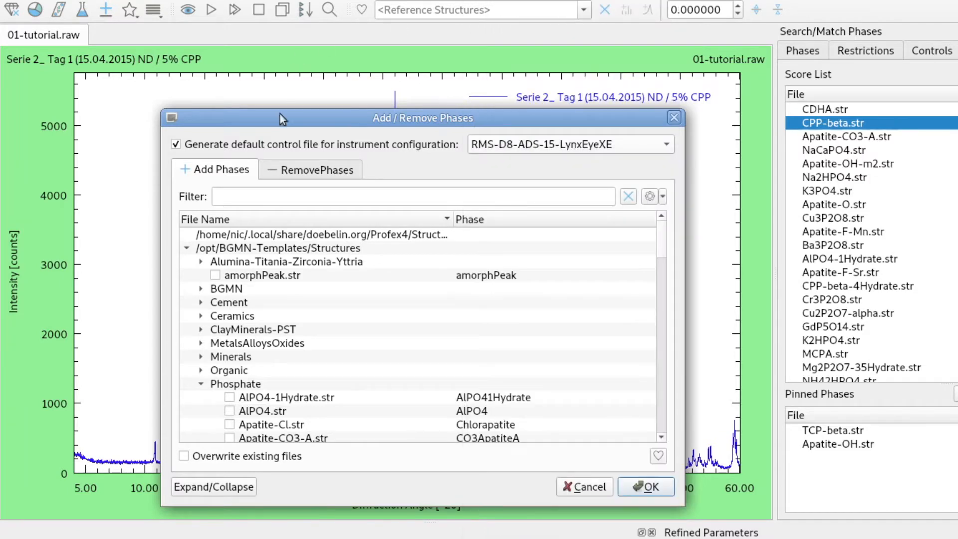
mouse_move(210, 141)
mouse_move(175, 151)
mouse_move(662, 231)
mouse_down()
mouse_move(669, 404)
mouse_move(664, 226)
mouse_up()
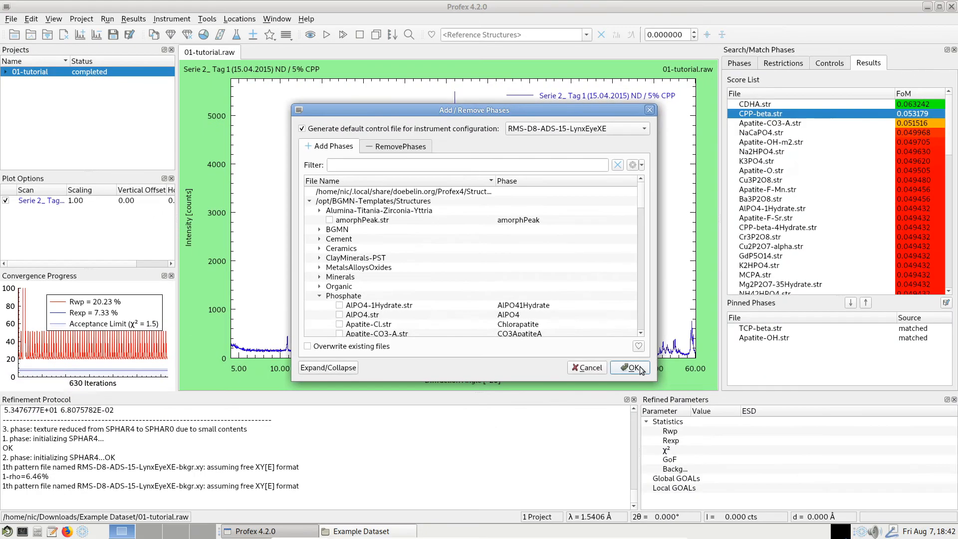
click(640, 369)
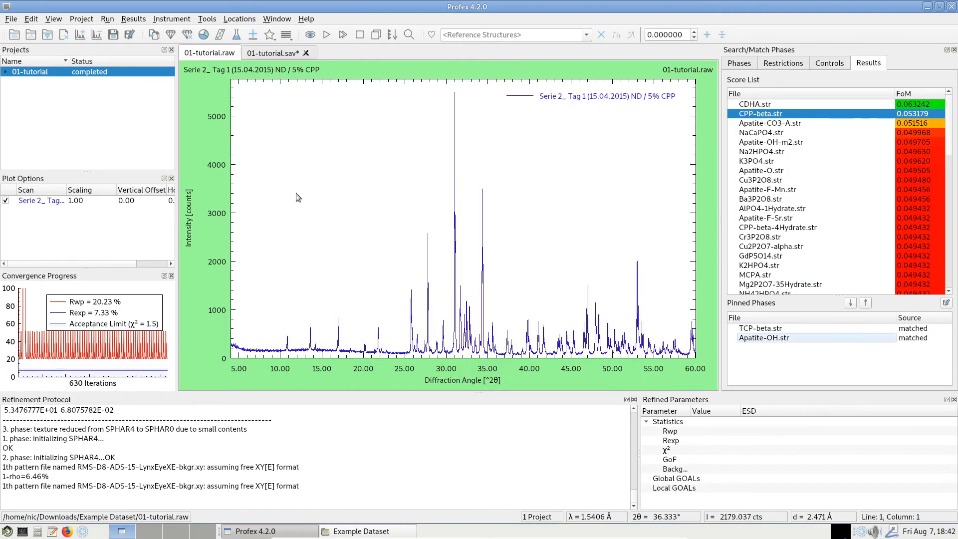
- Show the 01-tutorial.sav control file and close the Search/Match Phases panel to widen the text view
click(271, 54)
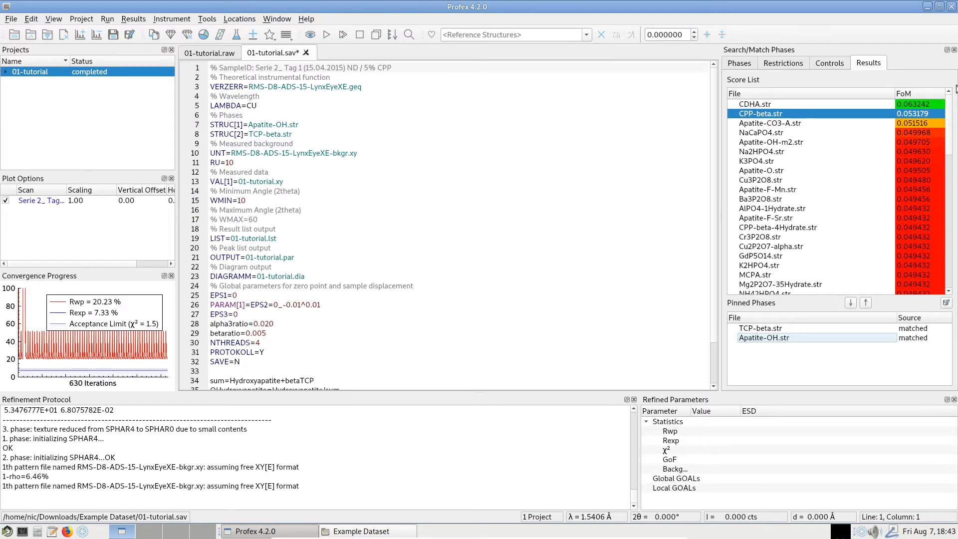
click(953, 50)
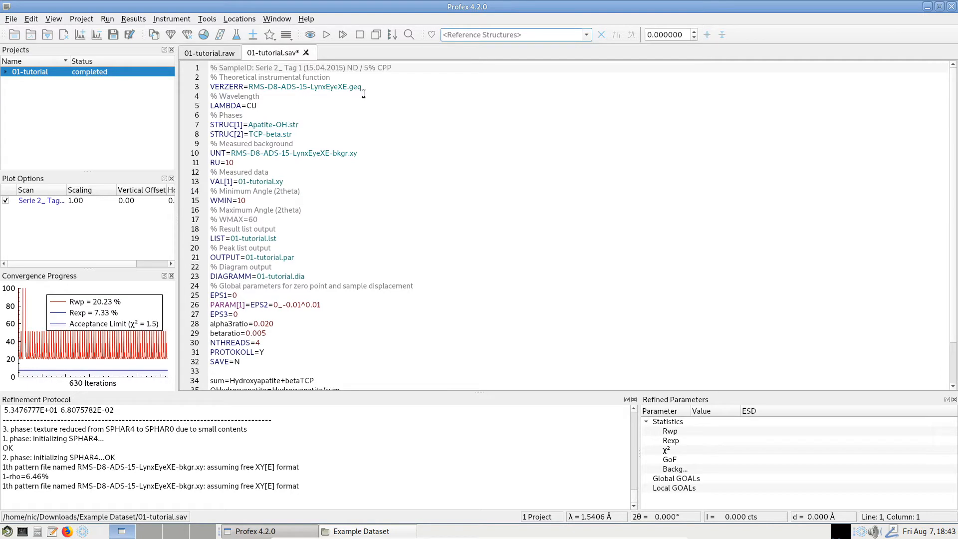
click(272, 115)
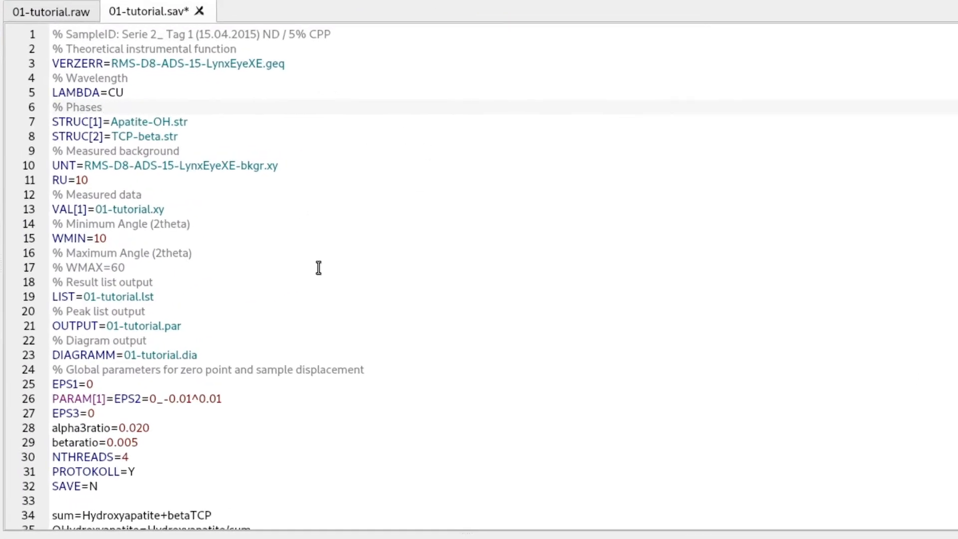
click(276, 120)
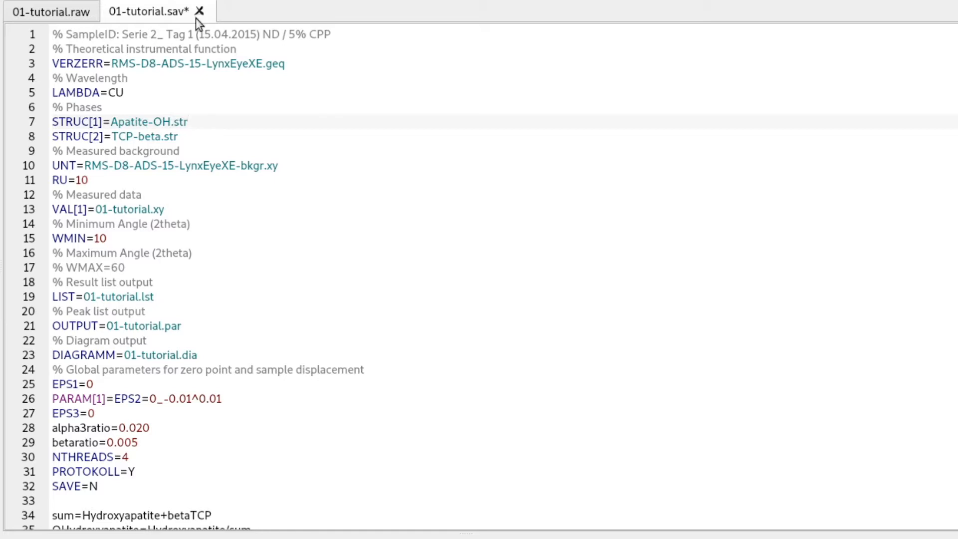
click(157, 90)
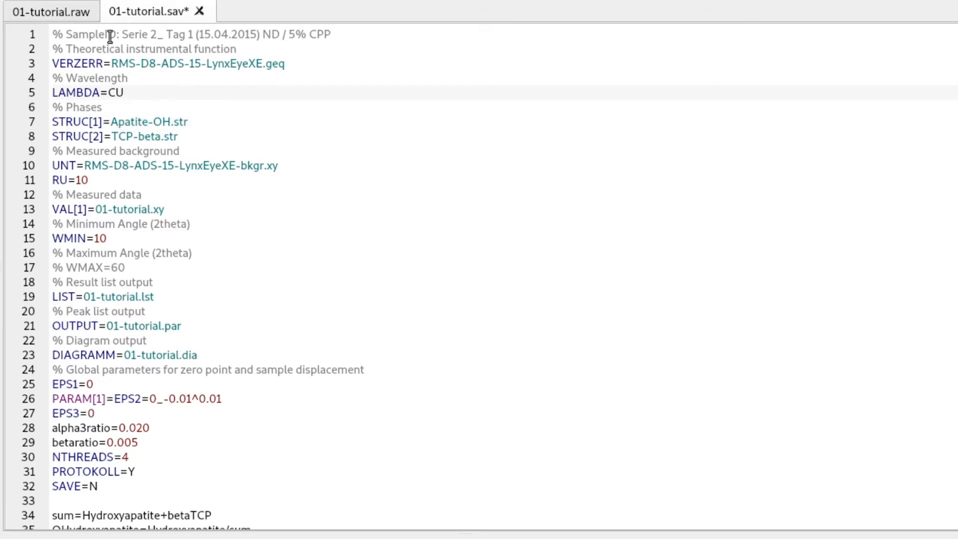
- Examine the comment sign and sample ID in the control file's first line and compare the ID with the 01-tutorial.raw plot title
drag(65, 34, 53, 35)
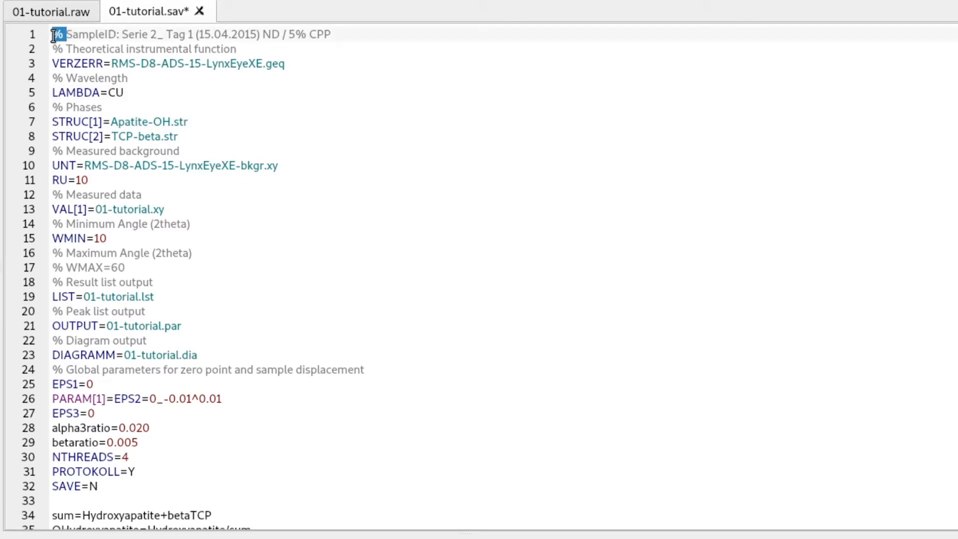
click(102, 49)
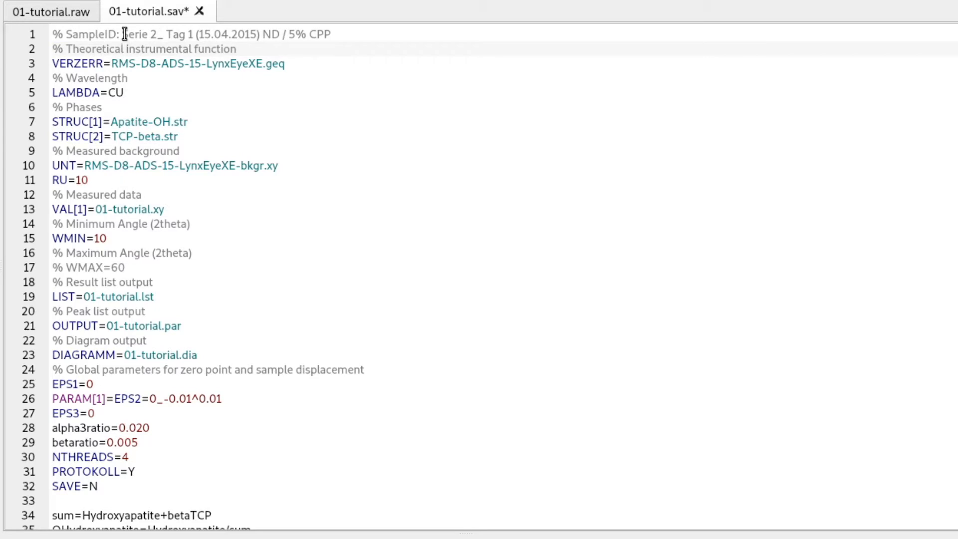
drag(125, 34, 332, 34)
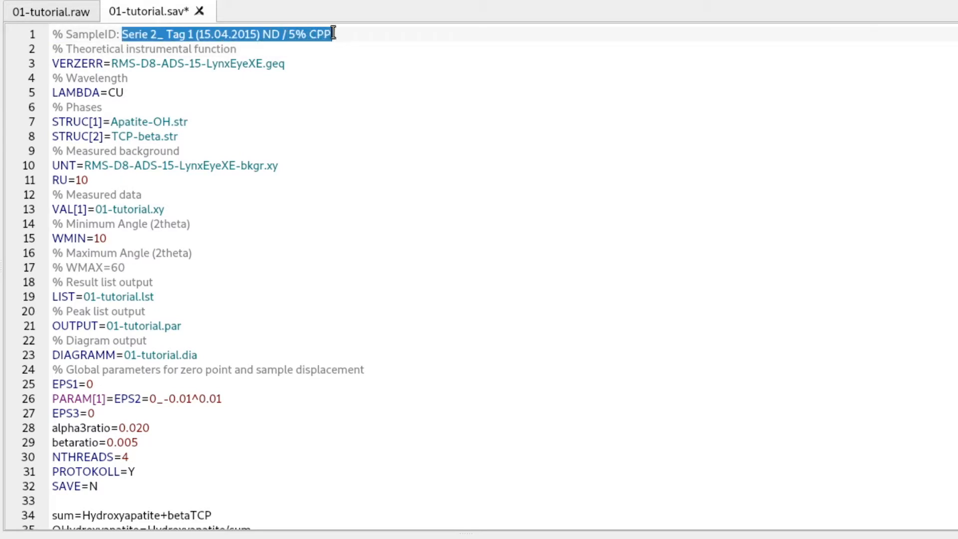
click(63, 15)
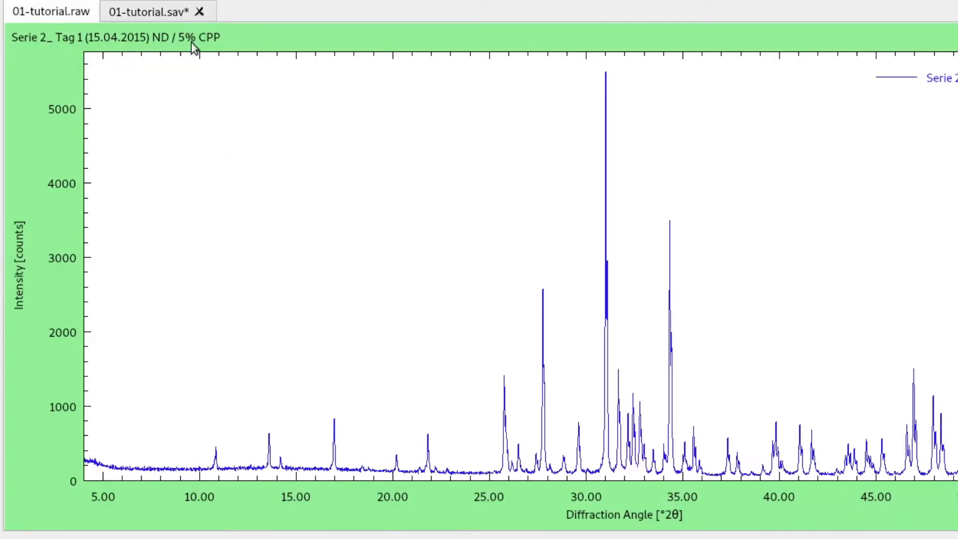
click(125, 14)
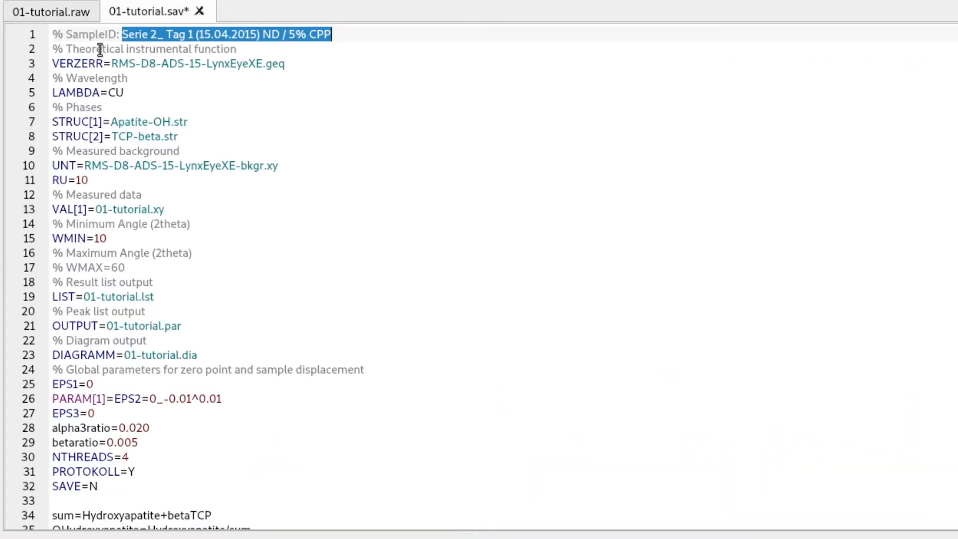
- Examine the control file's entries for the instrumental function, wavelength, measured background, measured data file and maximum angle
drag(73, 48, 172, 49)
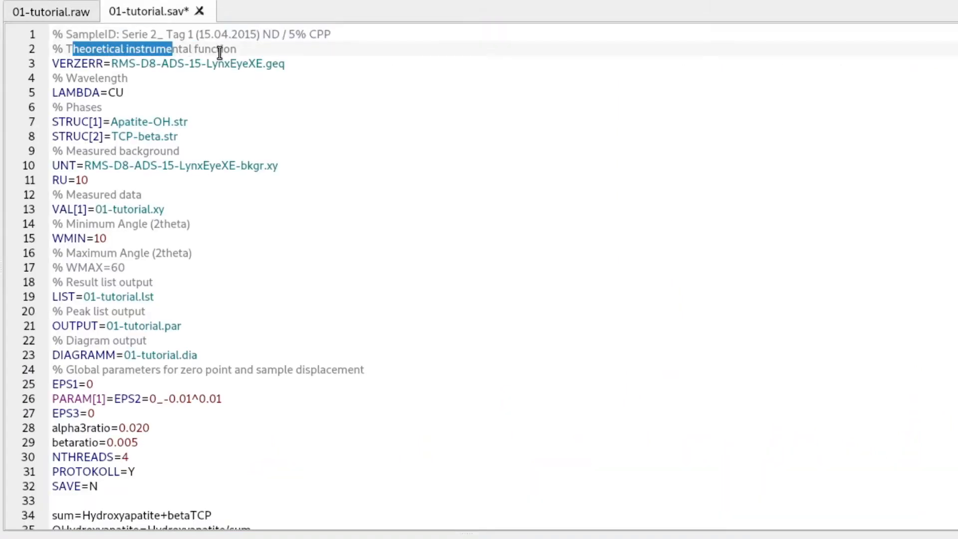
click(241, 49)
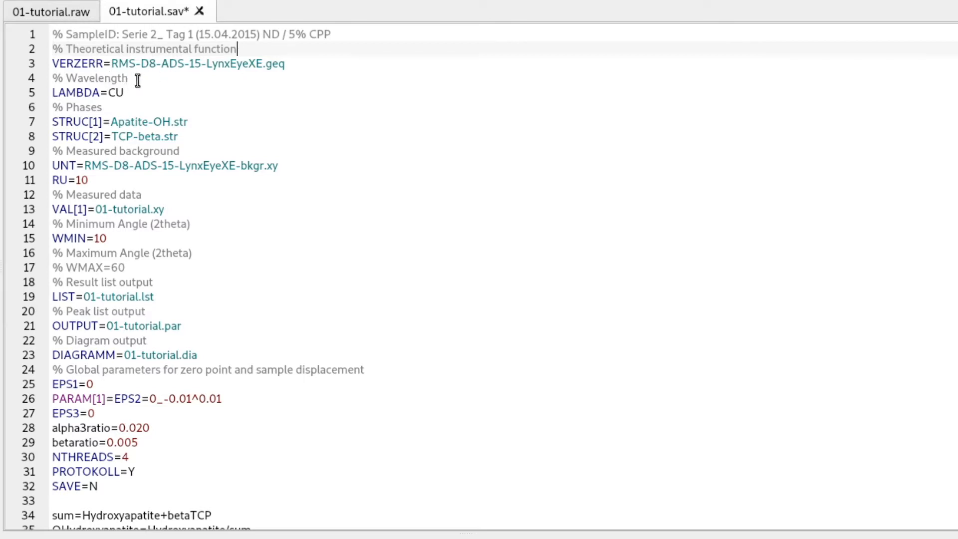
click(177, 97)
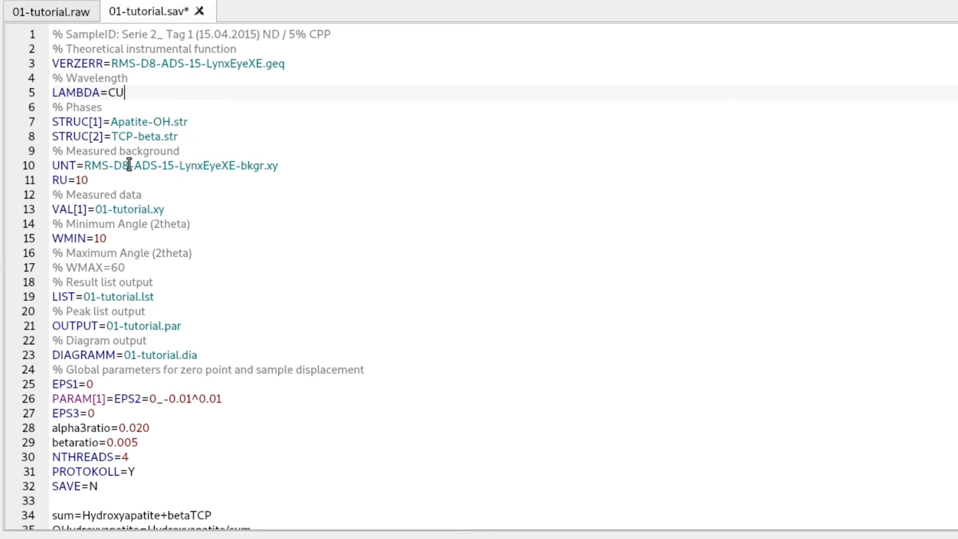
click(273, 162)
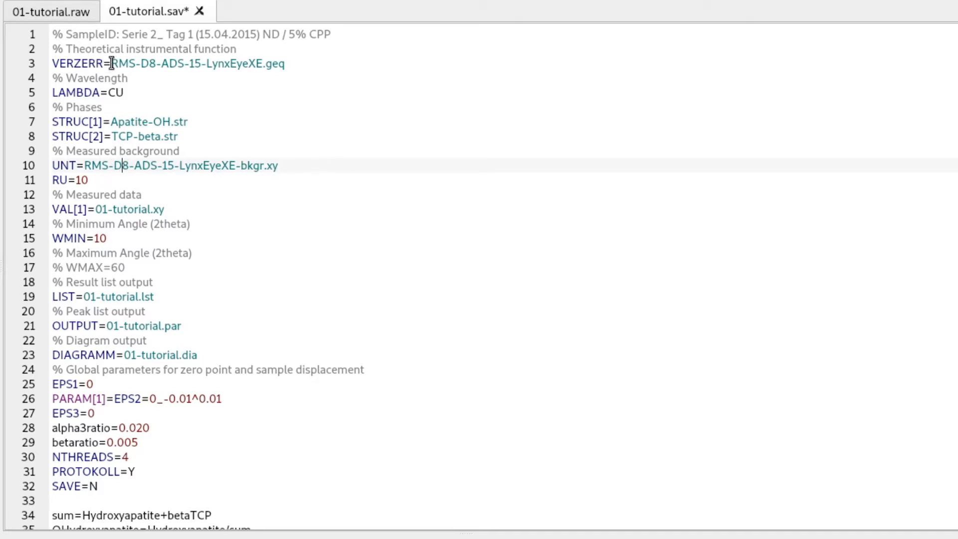
drag(111, 63, 261, 61)
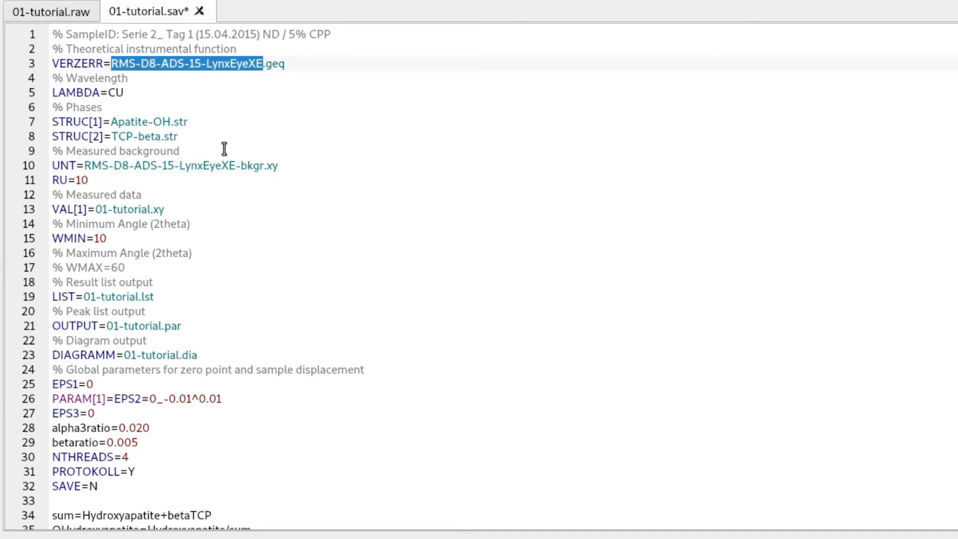
click(152, 175)
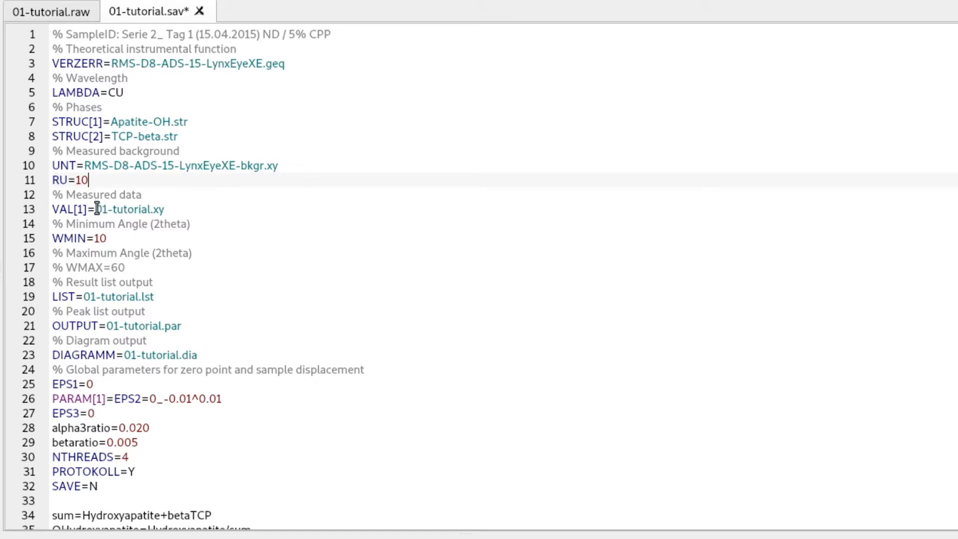
drag(95, 209, 162, 207)
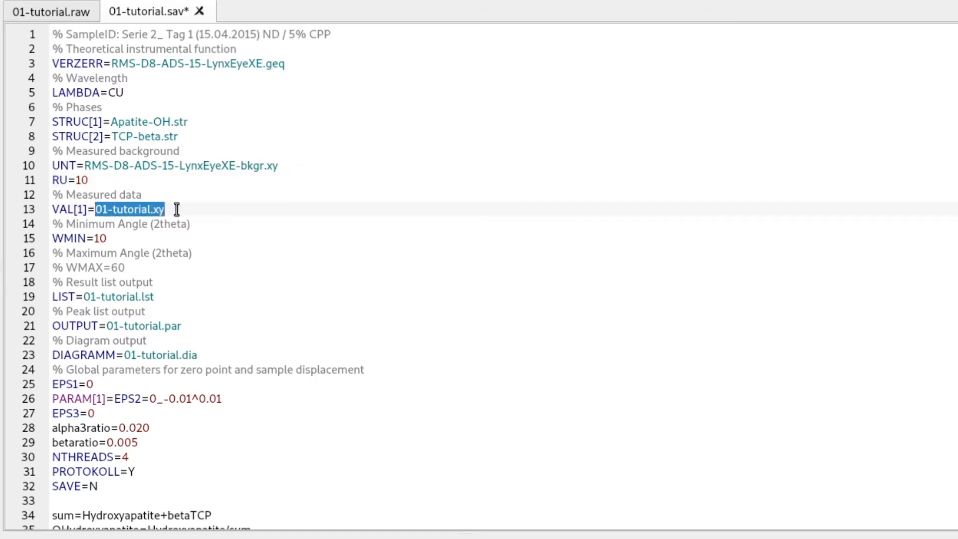
click(175, 207)
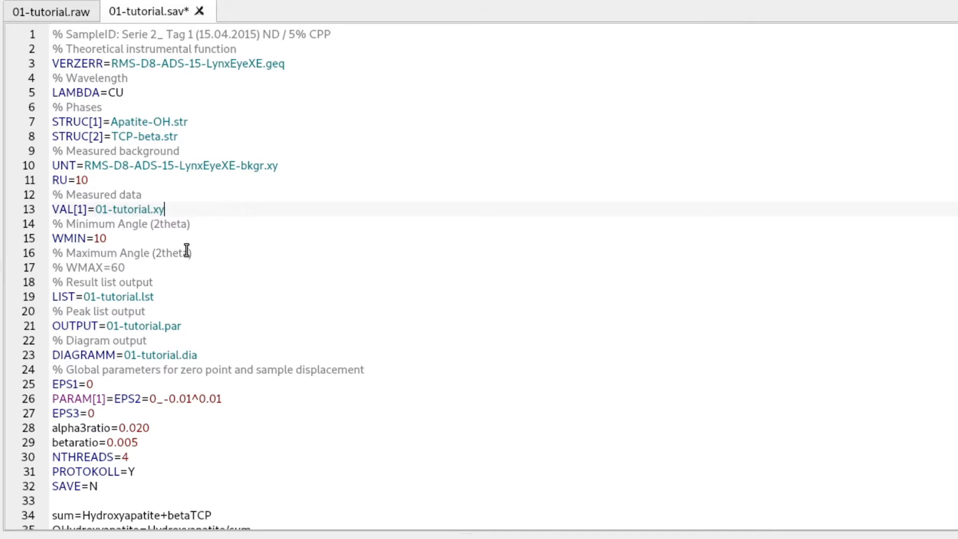
click(157, 267)
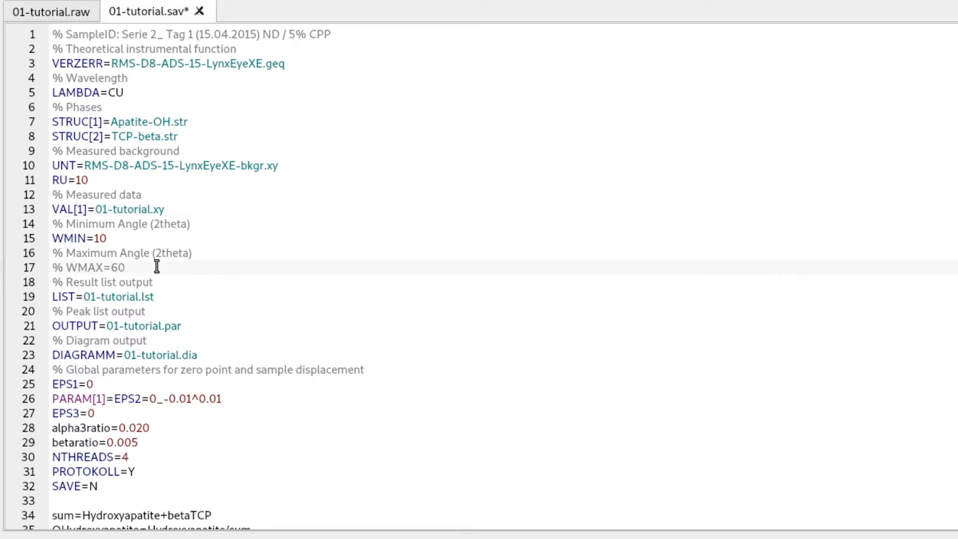
- Compare the control file's minimum and maximum angle entries, WMIN and the commented-out WMAX, with the angular range of the 01-tutorial.raw plot
click(76, 11)
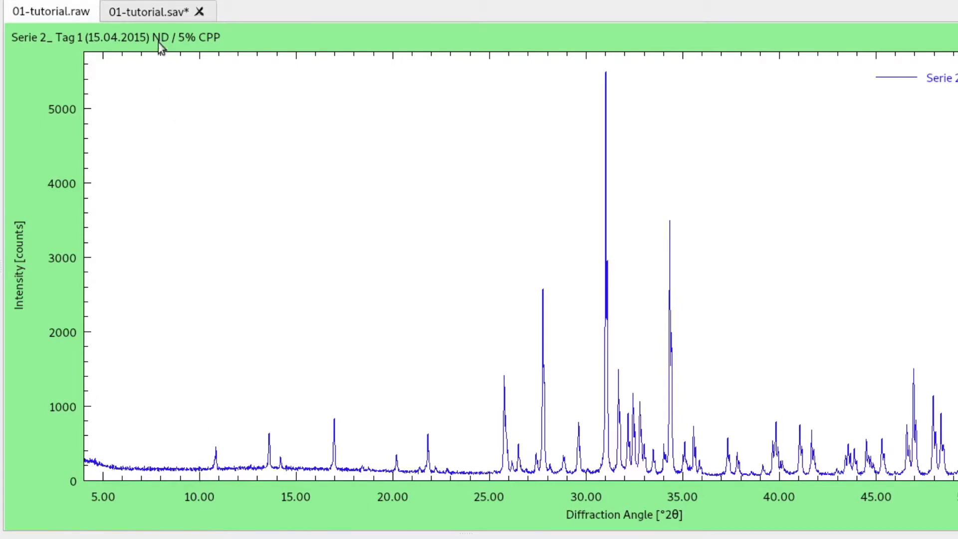
click(155, 14)
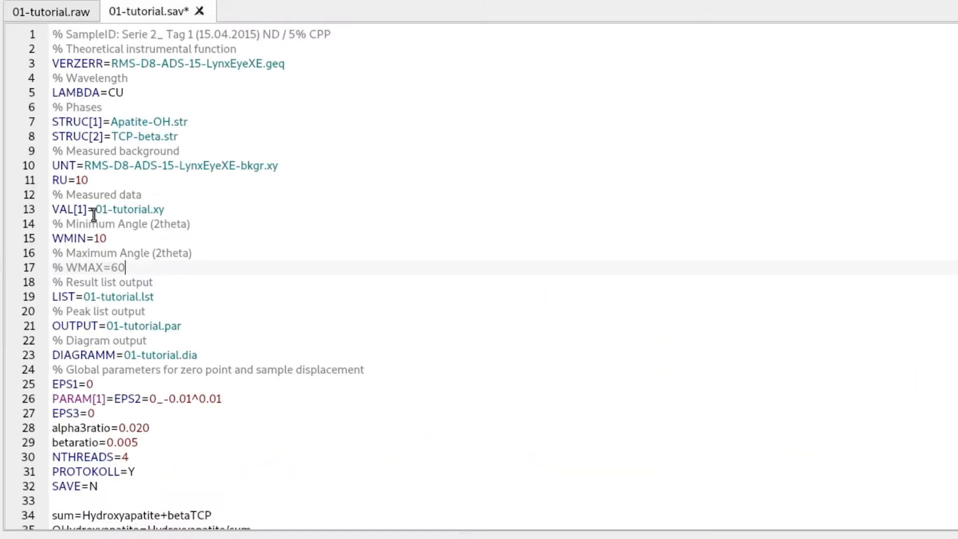
click(127, 241)
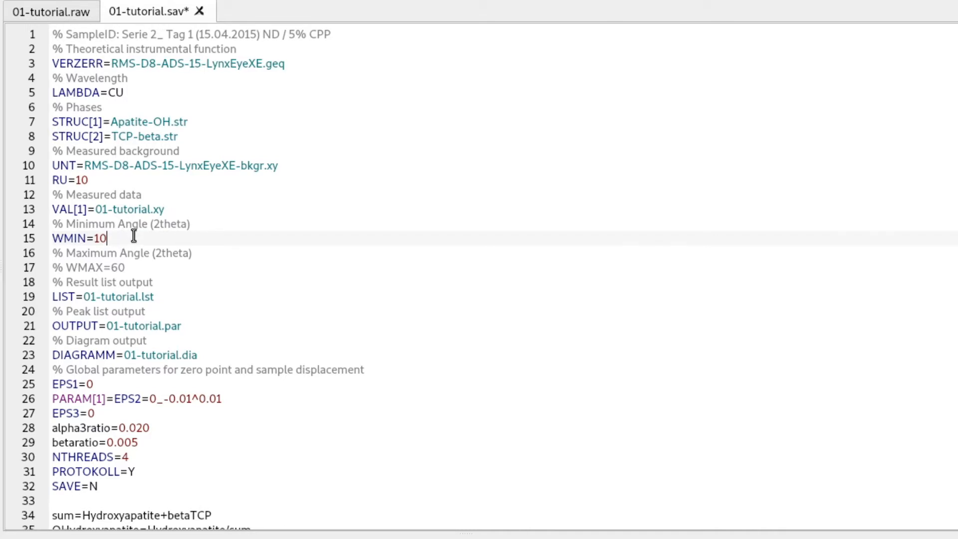
click(148, 269)
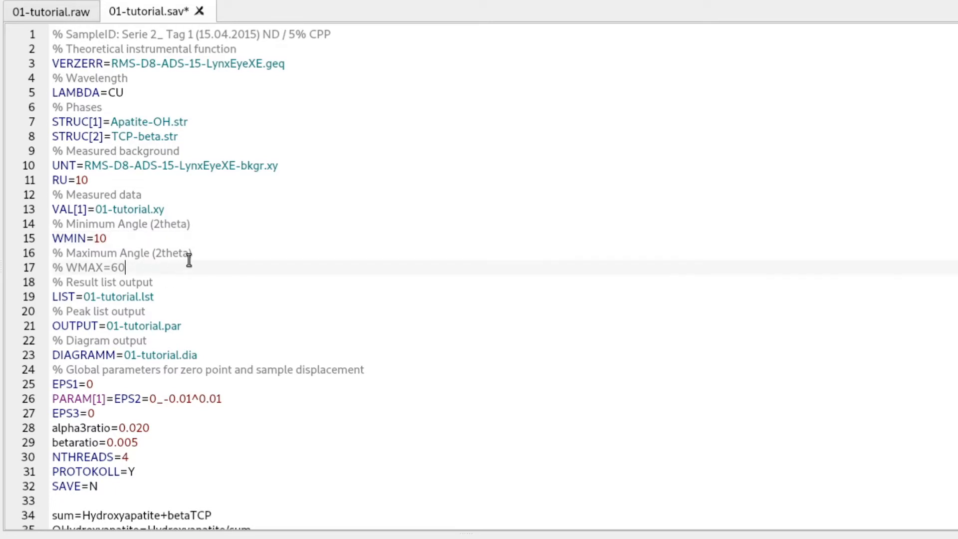
click(73, 14)
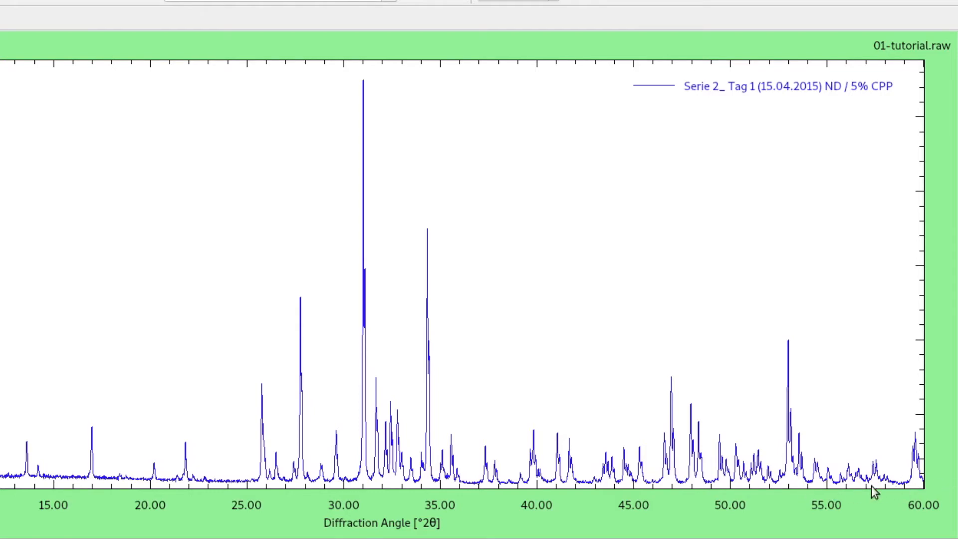
click(136, 16)
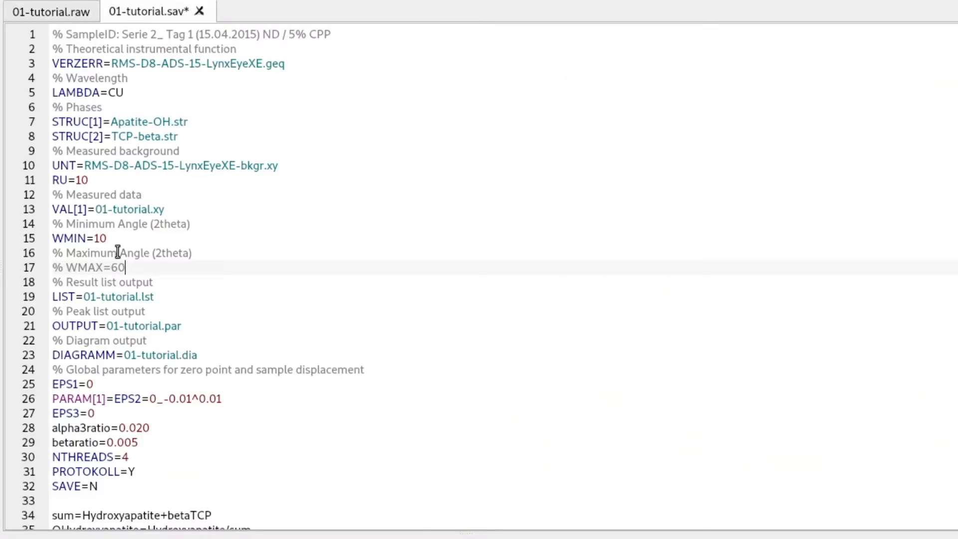
click(65, 268)
- Examine the control file's output entries for the result list, peak list and diagram files
click(102, 297)
click(116, 327)
click(142, 355)
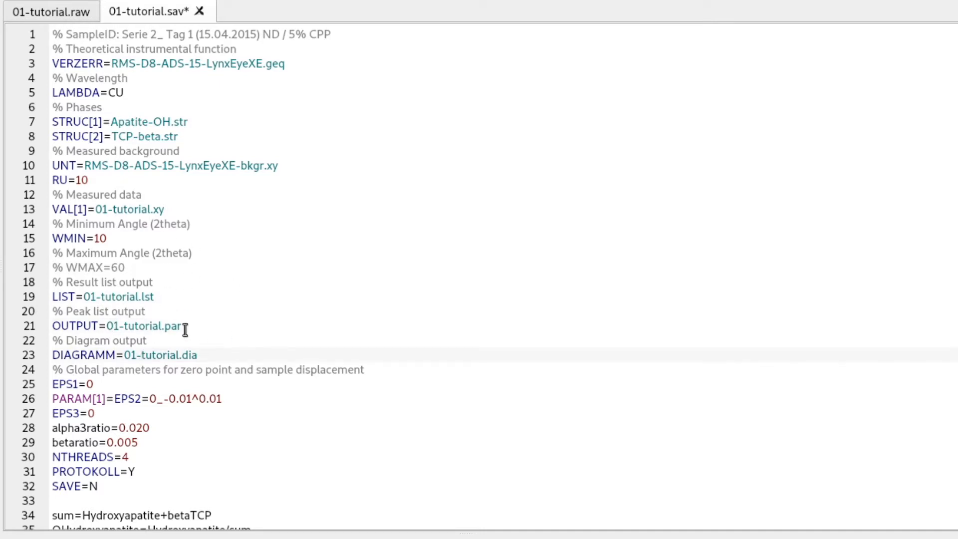
- Examine the global parameters for zero point and sample displacement: EPS1, the refined EPS2 with its limits, and EPS3
scroll(252, 321, down, 2)
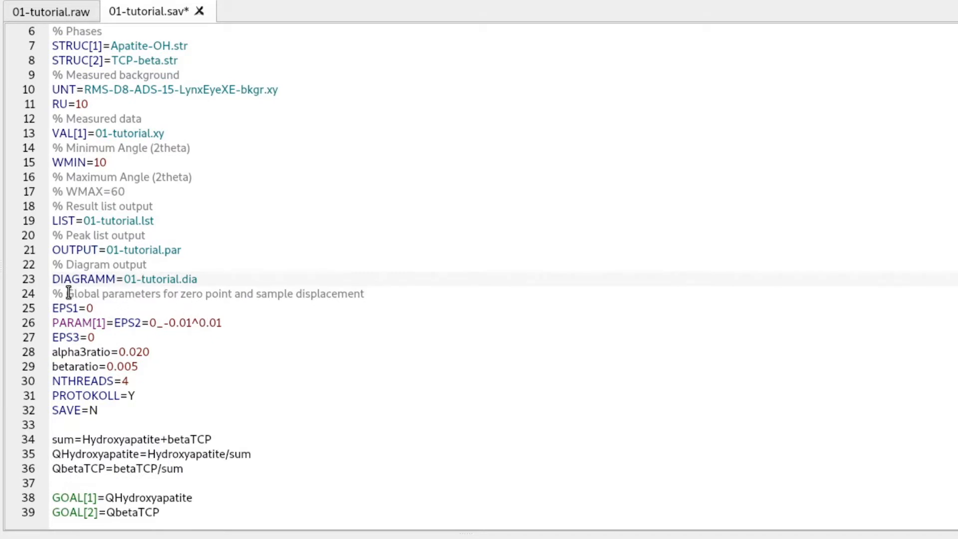
drag(66, 293, 312, 293)
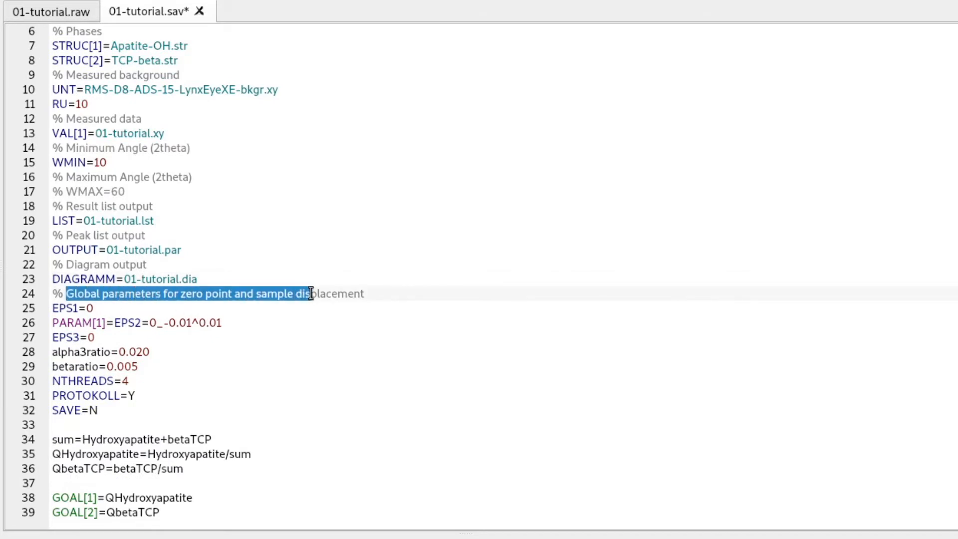
click(352, 293)
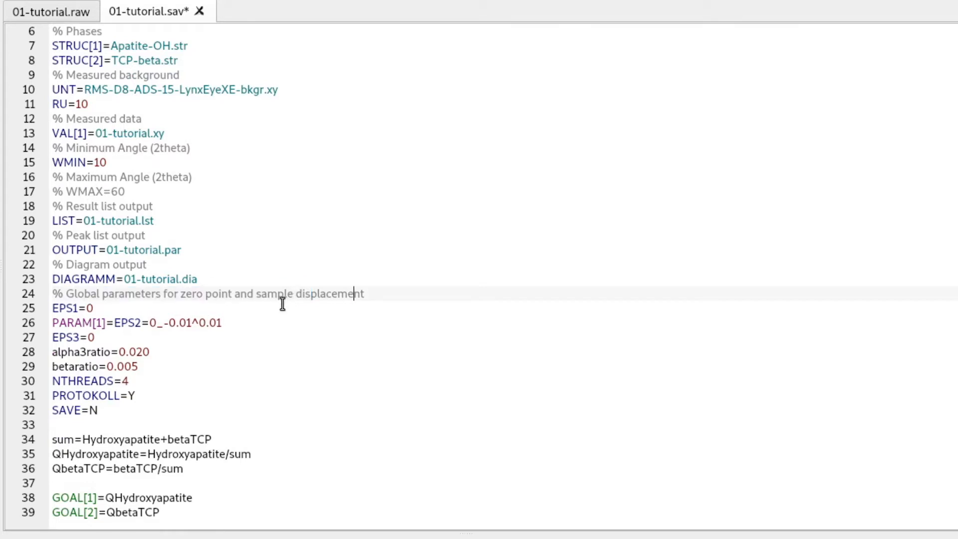
click(70, 309)
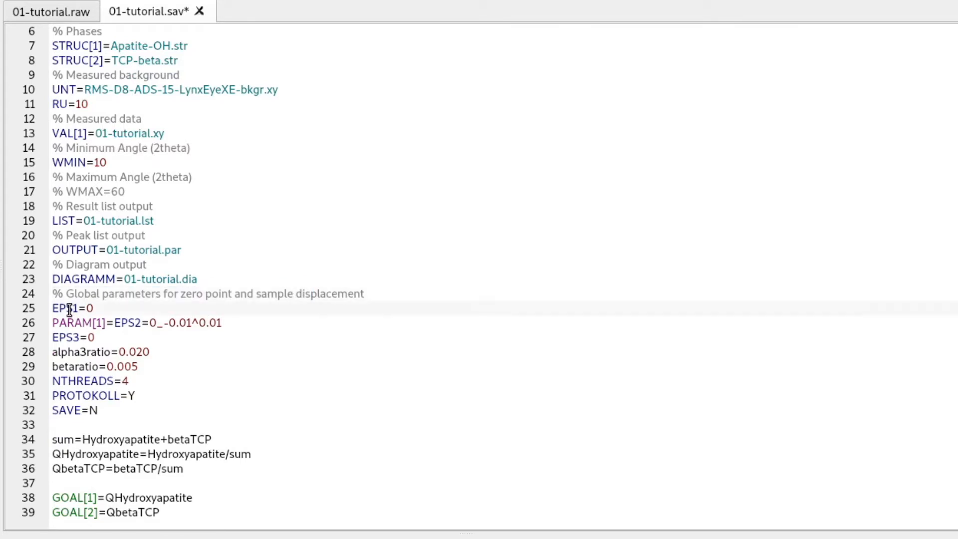
click(131, 323)
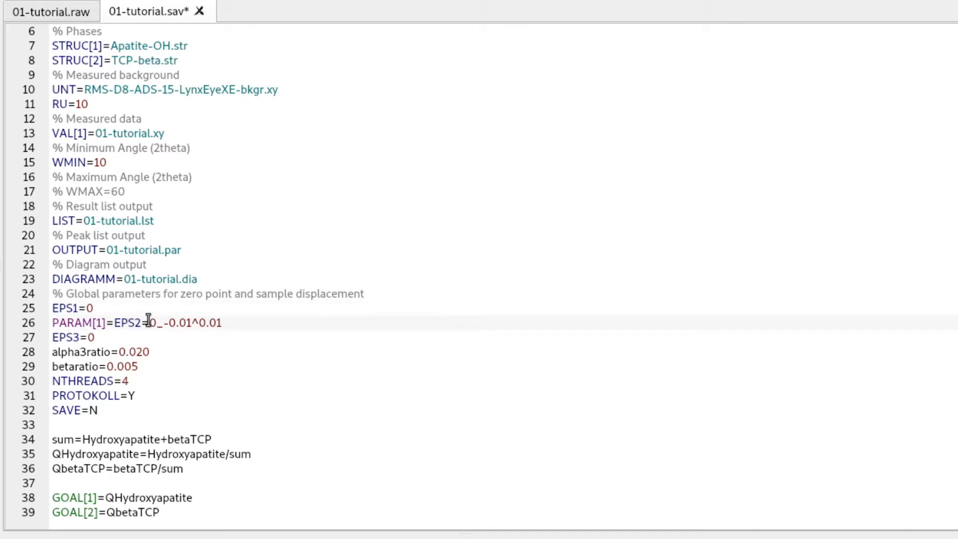
click(67, 338)
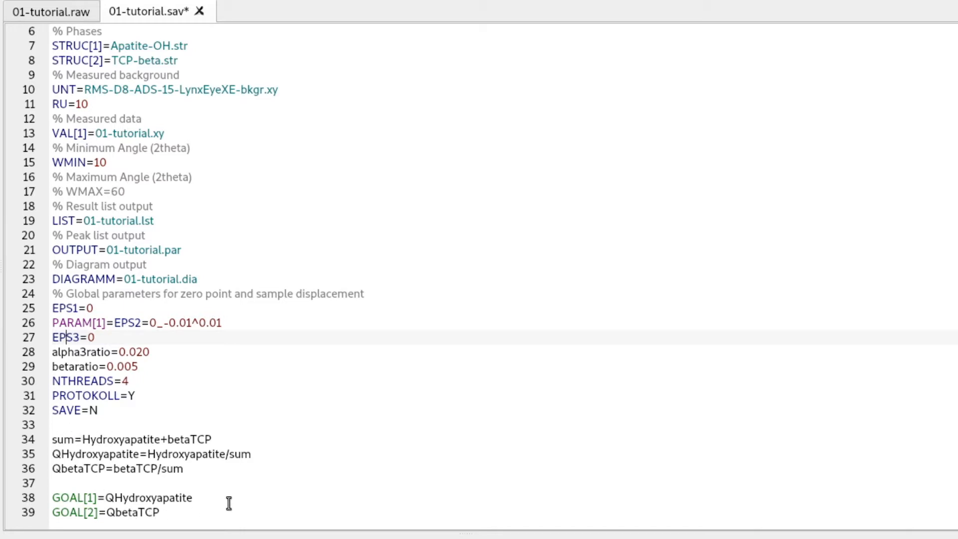
- Review the selected structure files in the Add / Remove Phases dialog and dismiss it without changes
scroll(295, 259, up, 2)
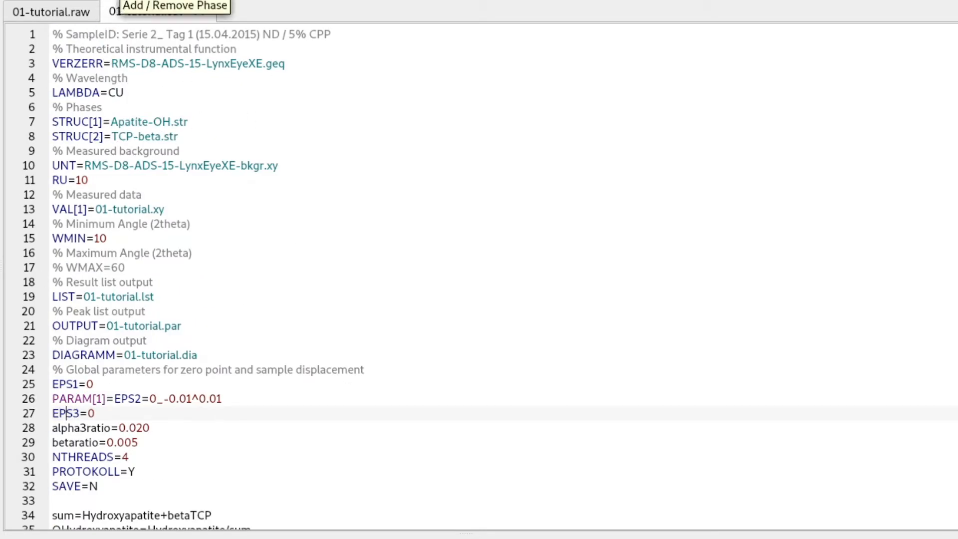
click(118, 0)
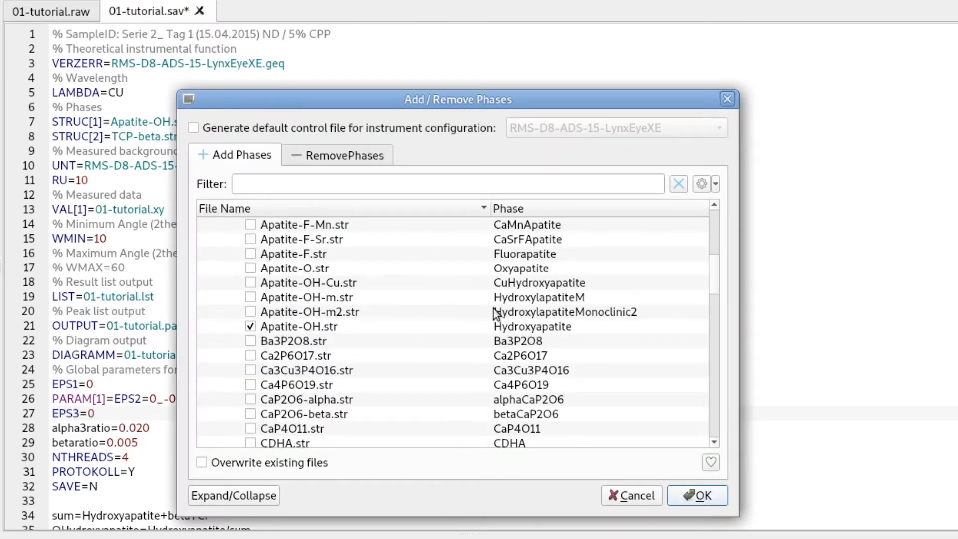
click(633, 495)
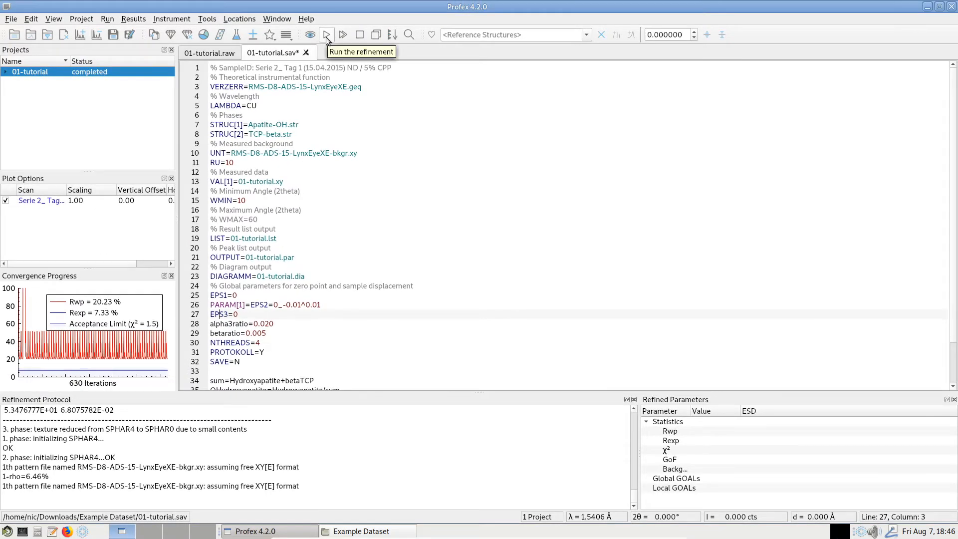
- Run the refinement and inspect the calculated fit in the diffraction plot between about 25 and 31 °2θ
click(327, 35)
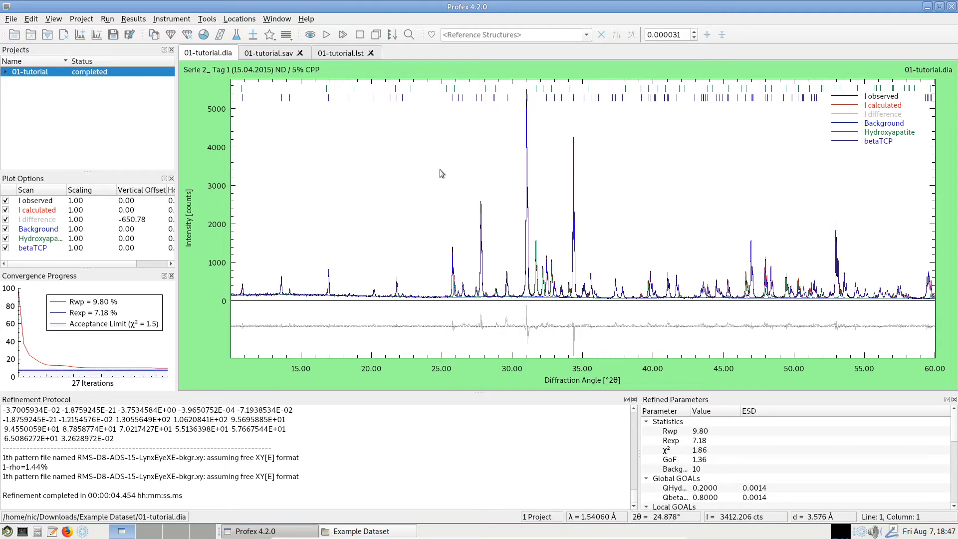
drag(440, 172, 525, 325)
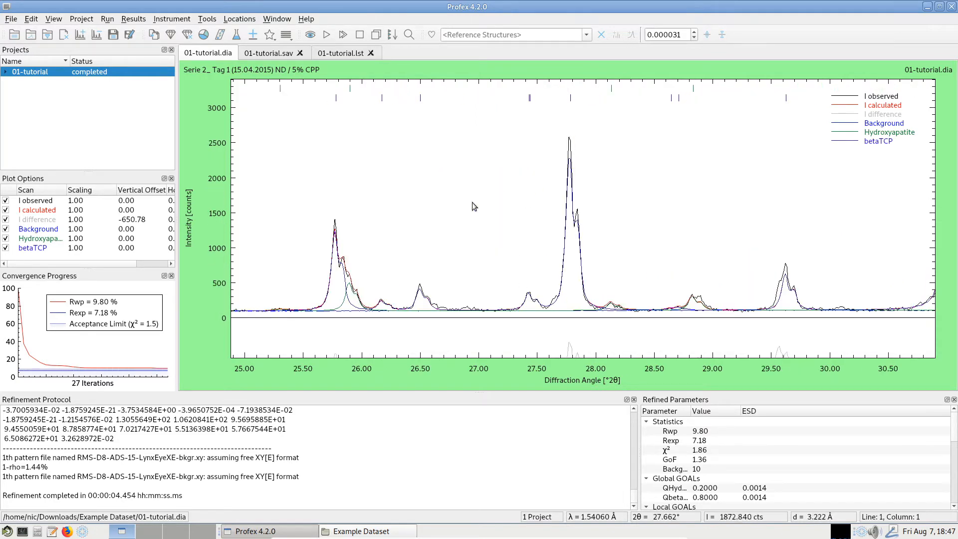
right_click(426, 226)
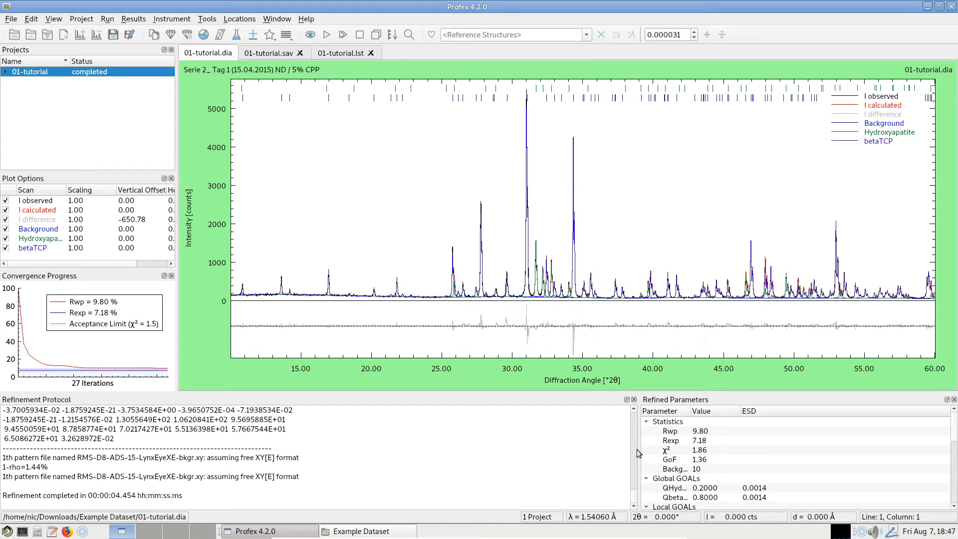
- Widen the Refined Parameters panel and its Parameter column, and examine the Rwp, Rexp, χ², GoF and background coefficient statistics
drag(635, 450, 477, 451)
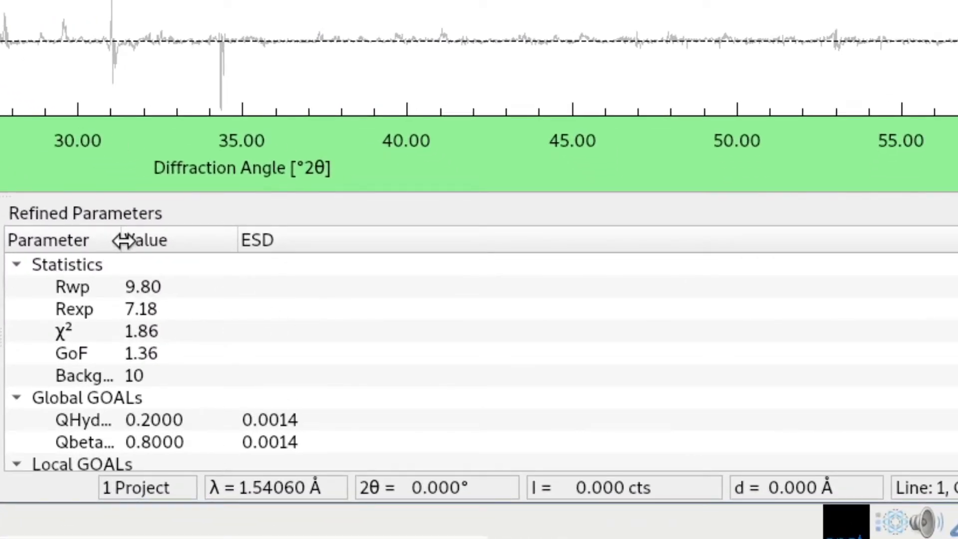
drag(121, 241, 319, 241)
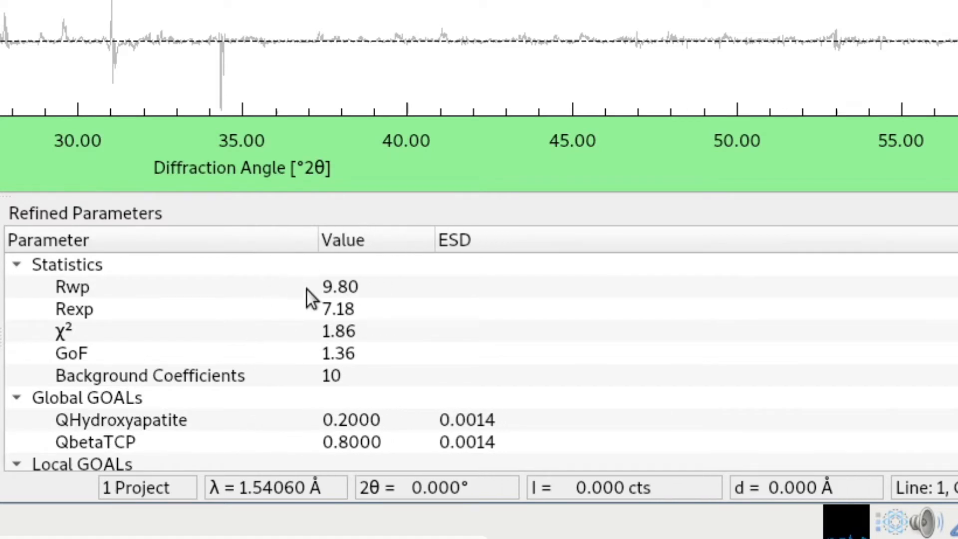
click(126, 288)
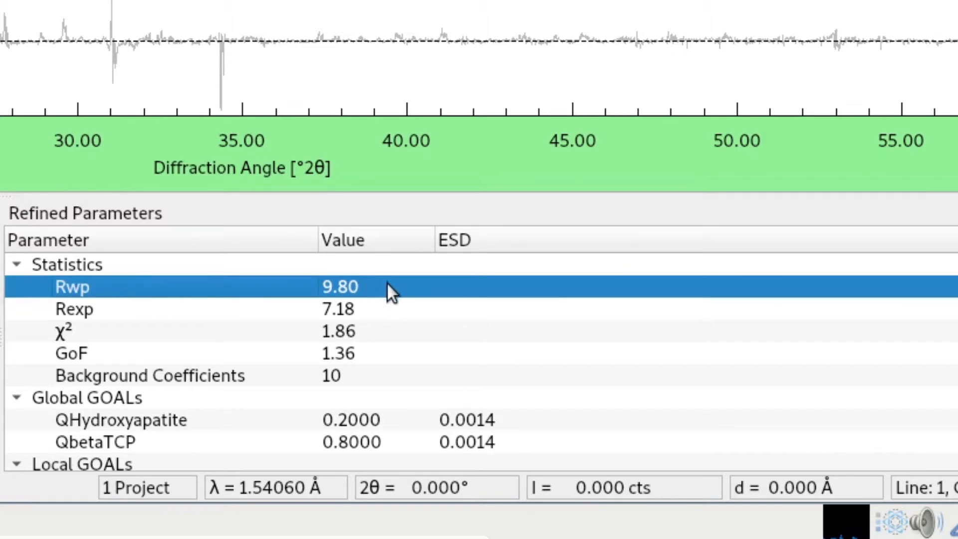
click(218, 315)
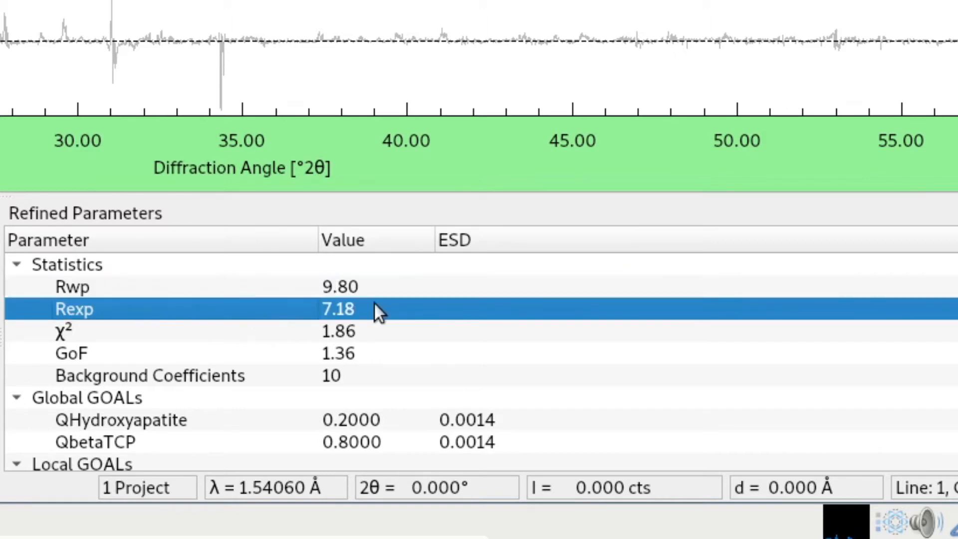
click(397, 332)
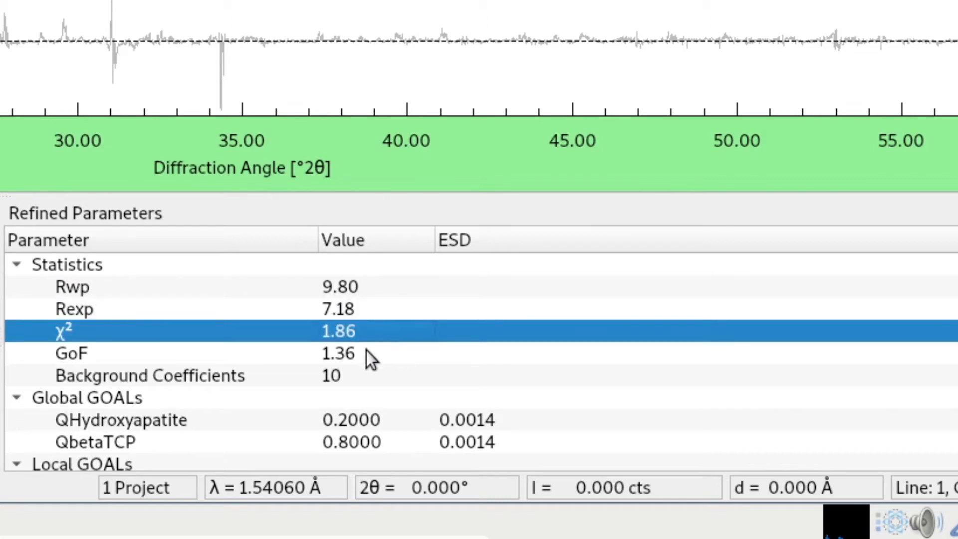
click(199, 359)
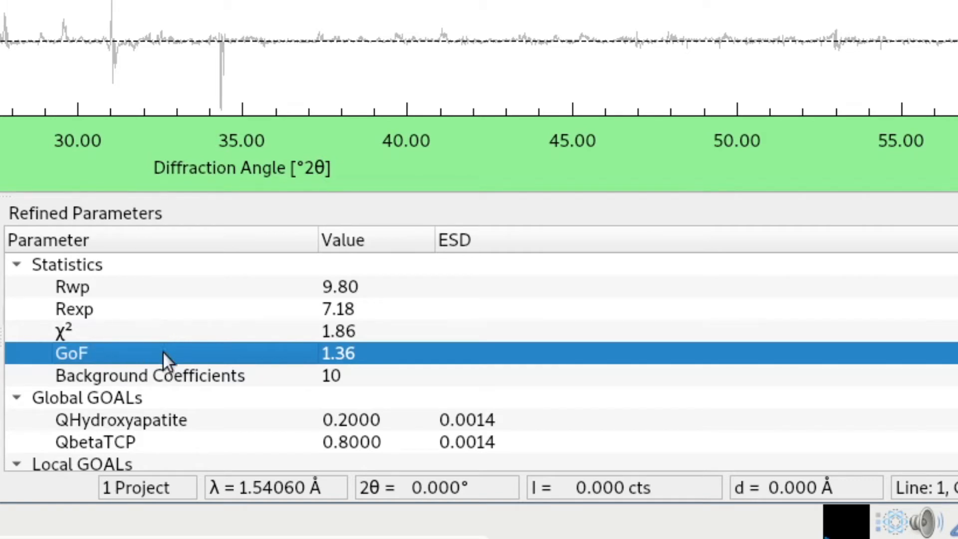
click(163, 382)
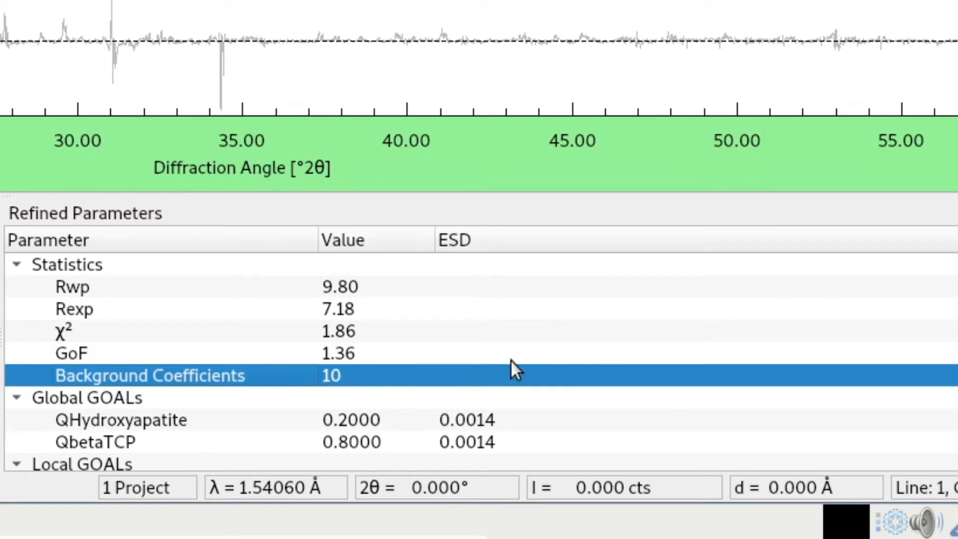
scroll(519, 359, down, 1)
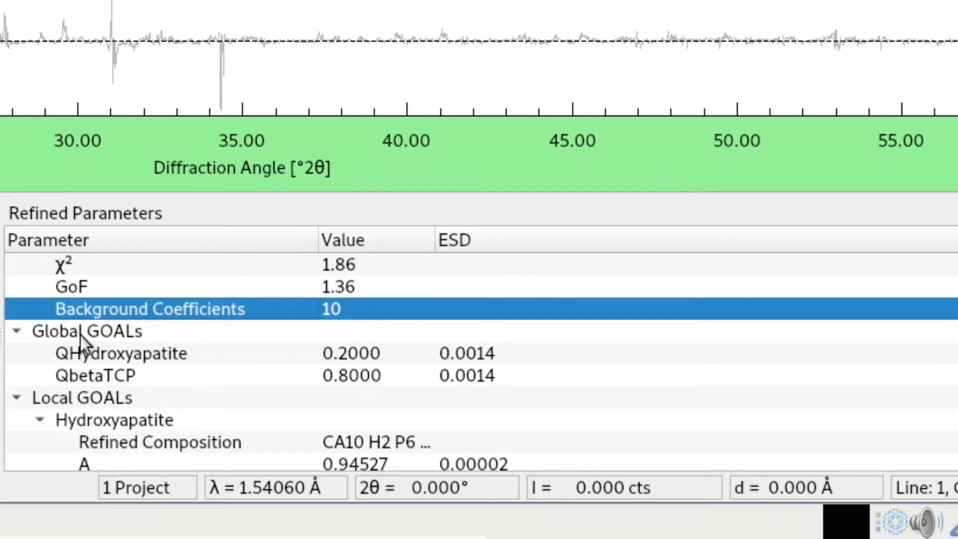
scroll(157, 355, up, 1)
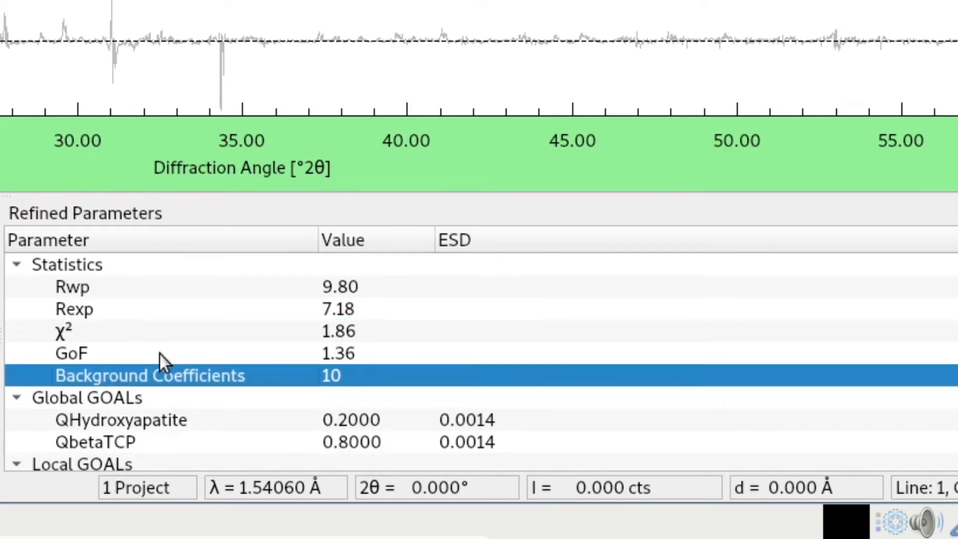
- Collapse the Statistics group, widen the Value column, and examine the phase quantities, refined compositions and lattice parameters of Hydroxyapatite and betaTCP
click(17, 265)
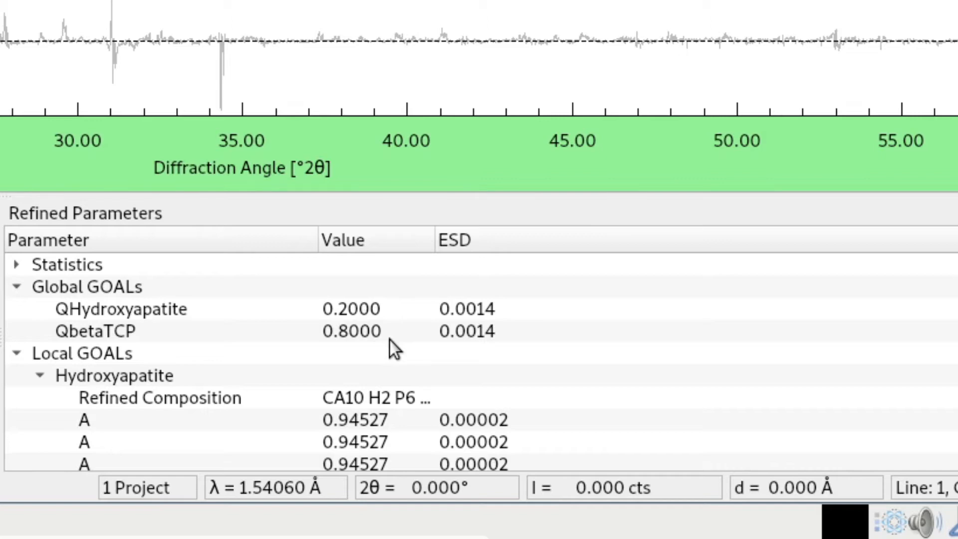
scroll(392, 346, down, 5)
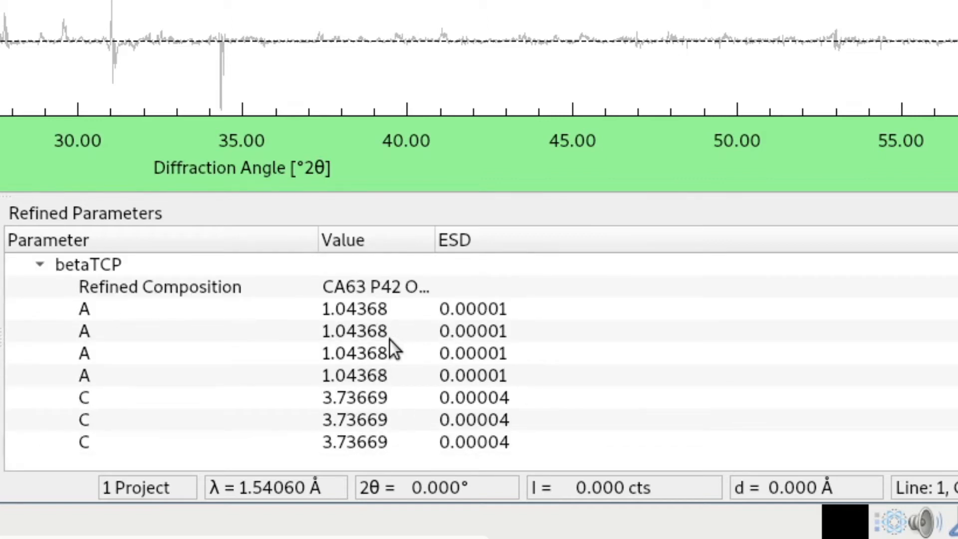
scroll(256, 346, up, 3)
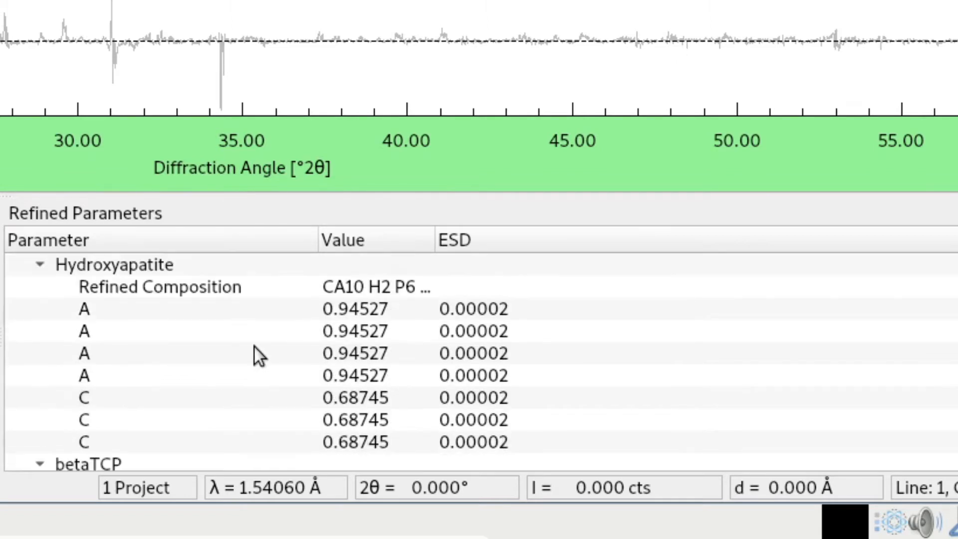
scroll(102, 282, up, 1)
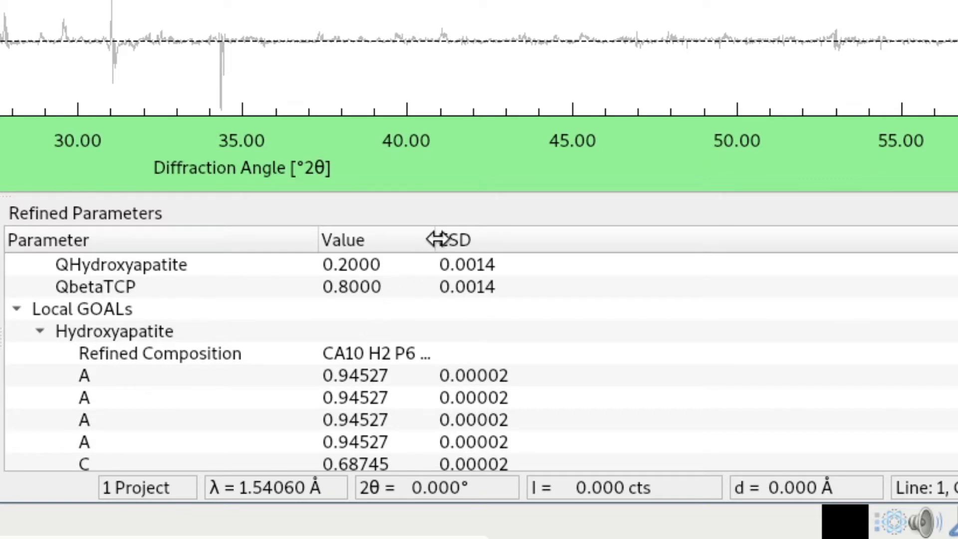
drag(436, 239, 515, 241)
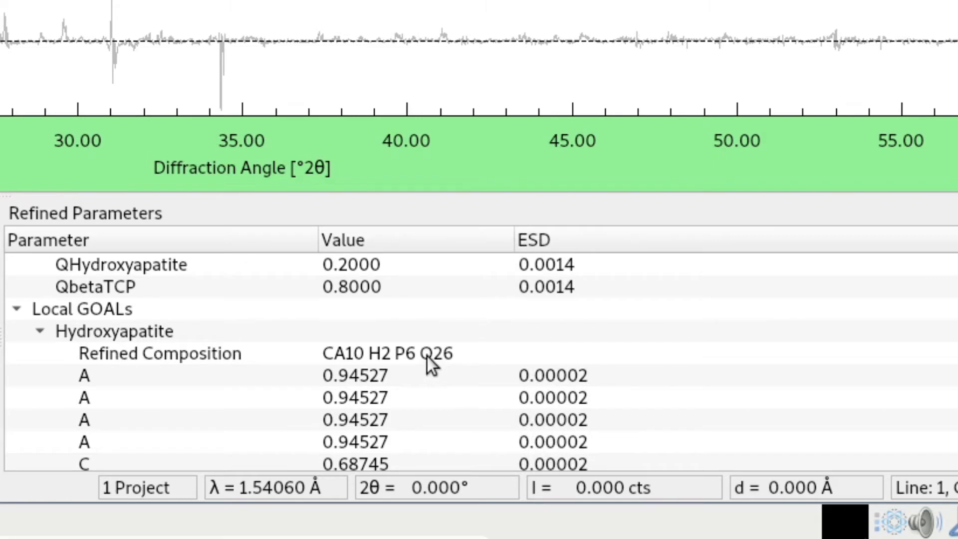
scroll(427, 356, down, 4)
scroll(426, 356, up, 1)
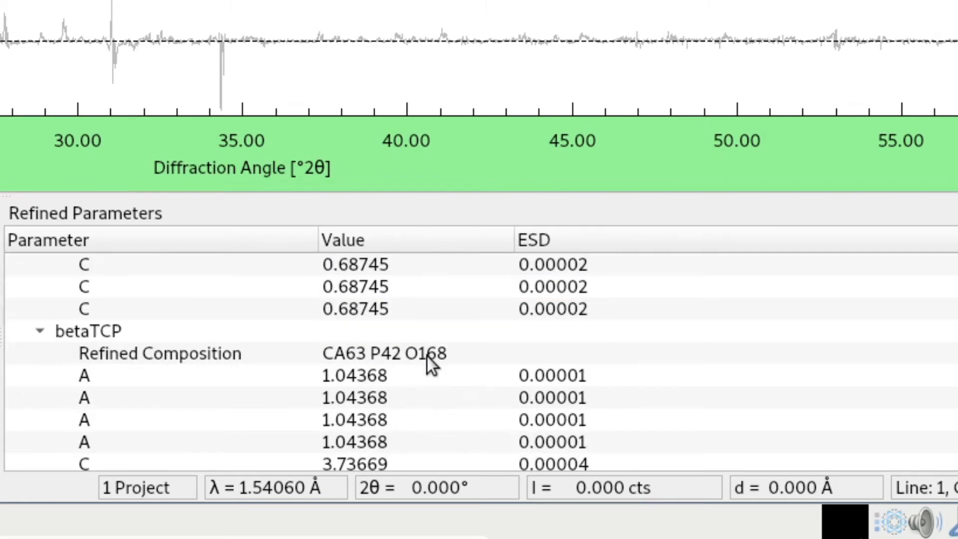
scroll(427, 356, up, 3)
scroll(431, 355, down, 5)
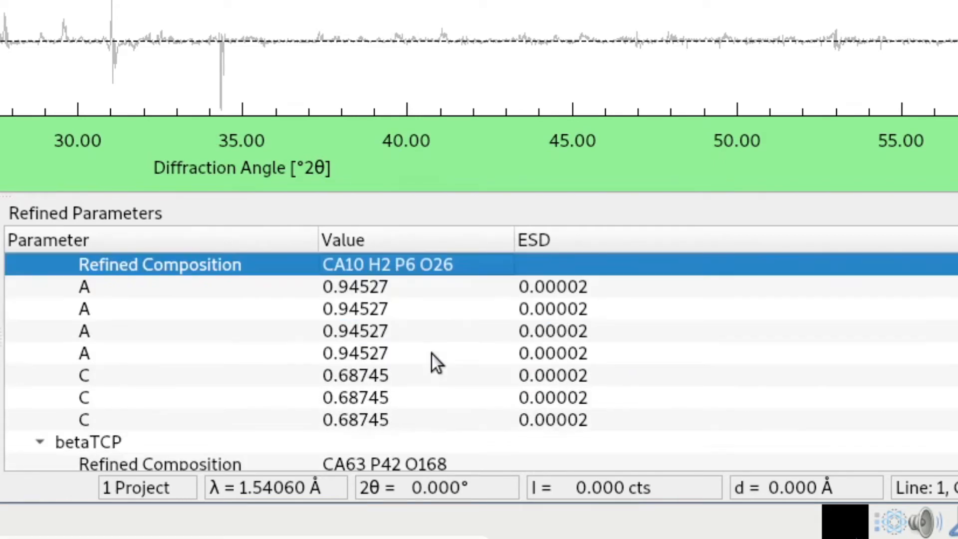
- Examine the refined lattice parameters of betaTCP and read the last part of the refinement protocol
click(115, 307)
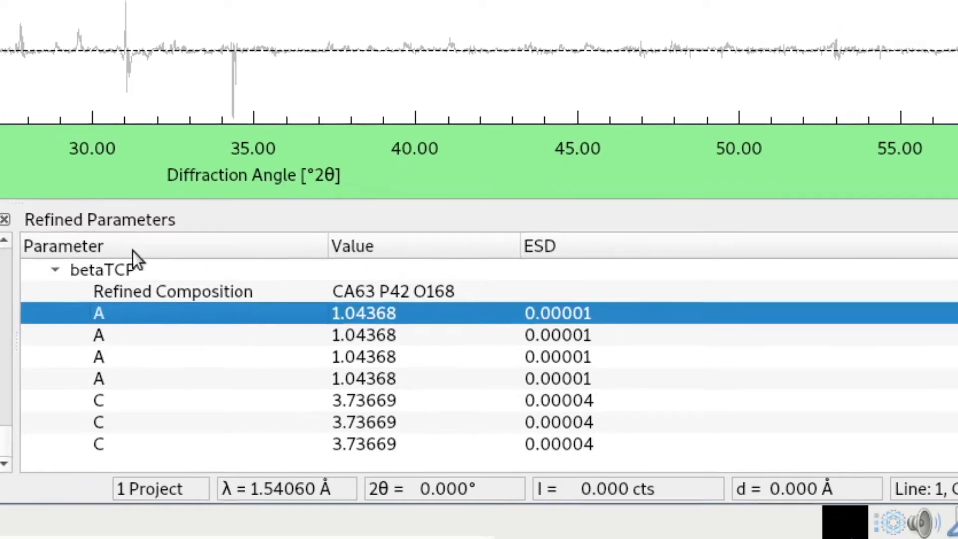
scroll(330, 362, up, 5)
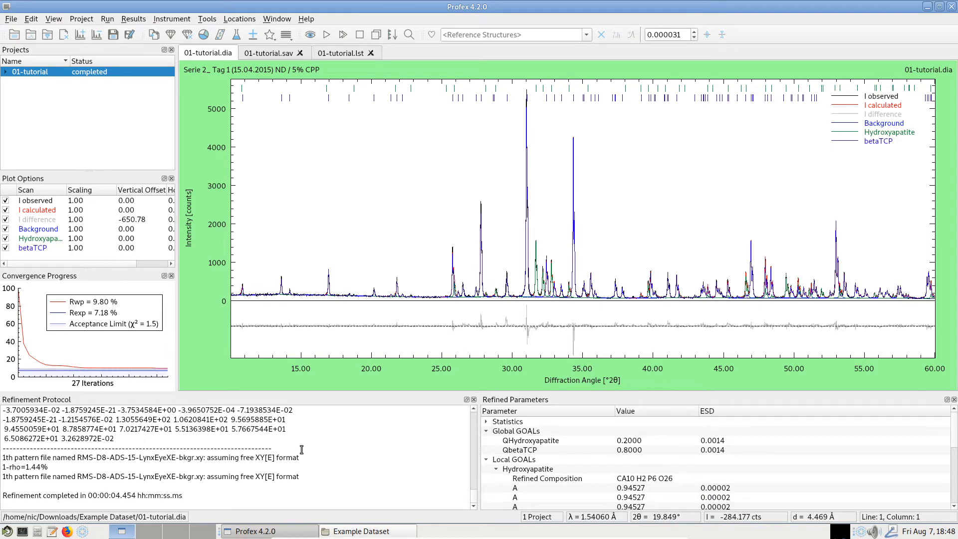
scroll(303, 449, up, 3)
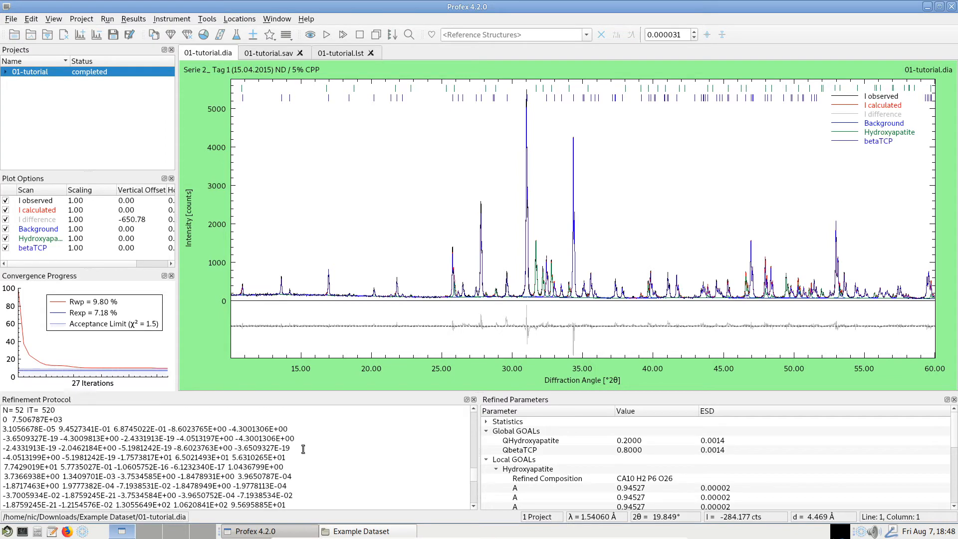
scroll(303, 449, down, 3)
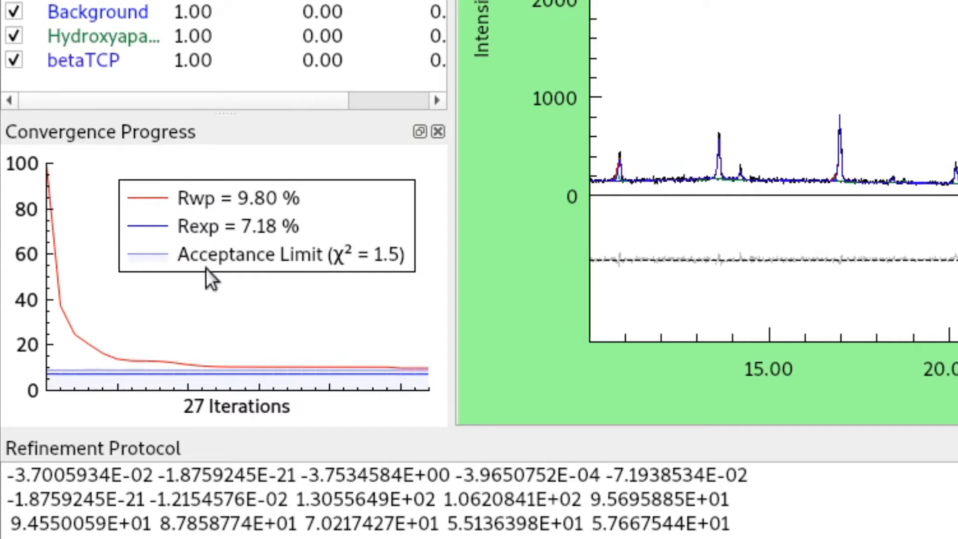
- Compare the convergence plot at full scale and magnified around the Rexp and acceptance limit lines, leaving it magnified
click(167, 319)
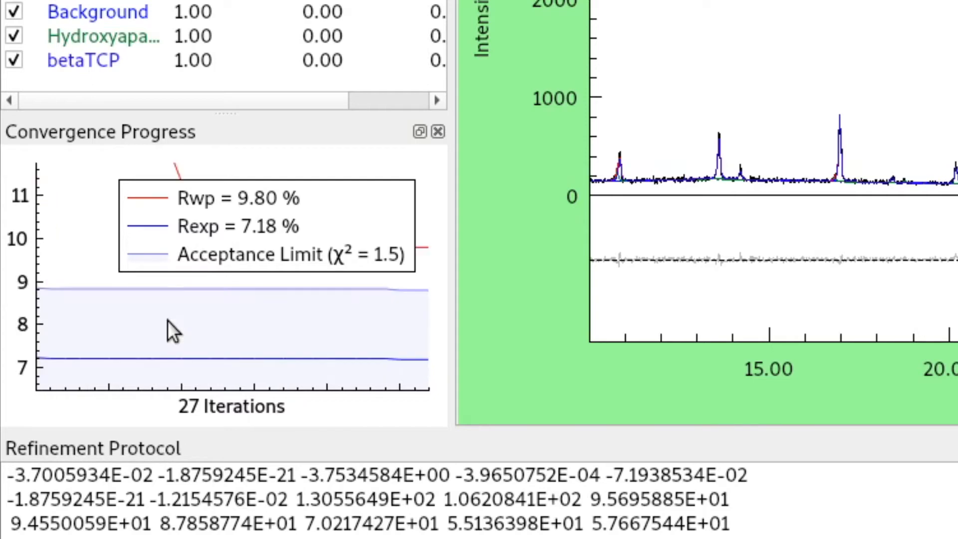
click(257, 322)
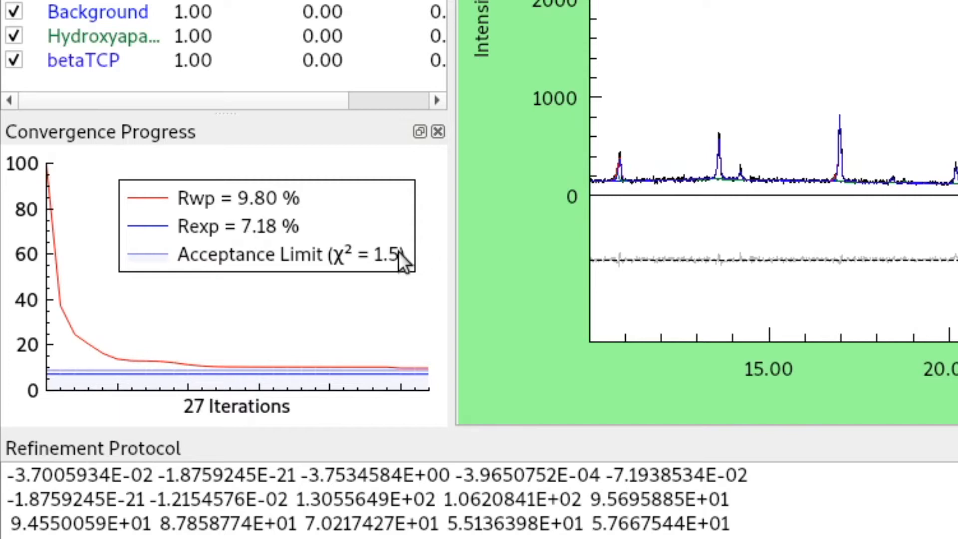
click(307, 313)
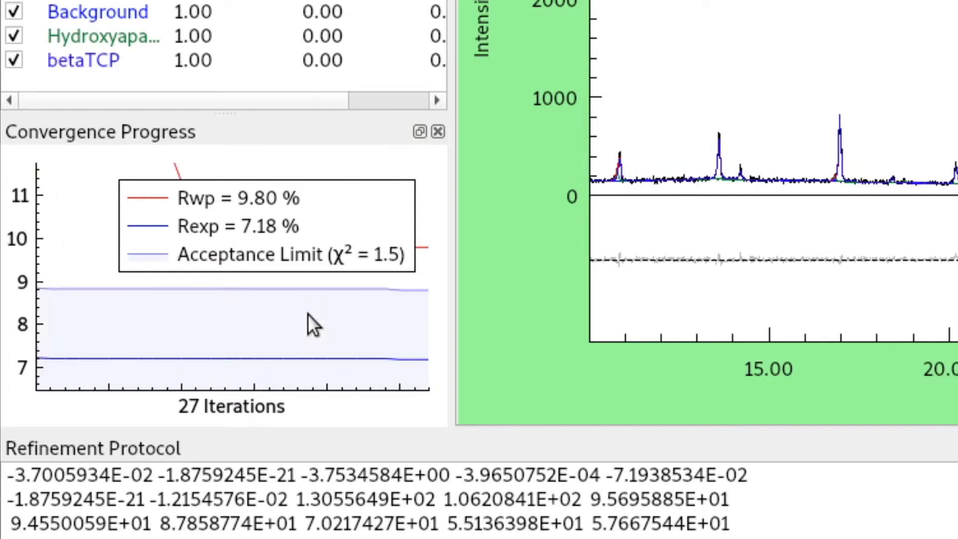
- Hide the convergence plot's legend to inspect the Rwp curve, and bring the legend back
right_click(278, 311)
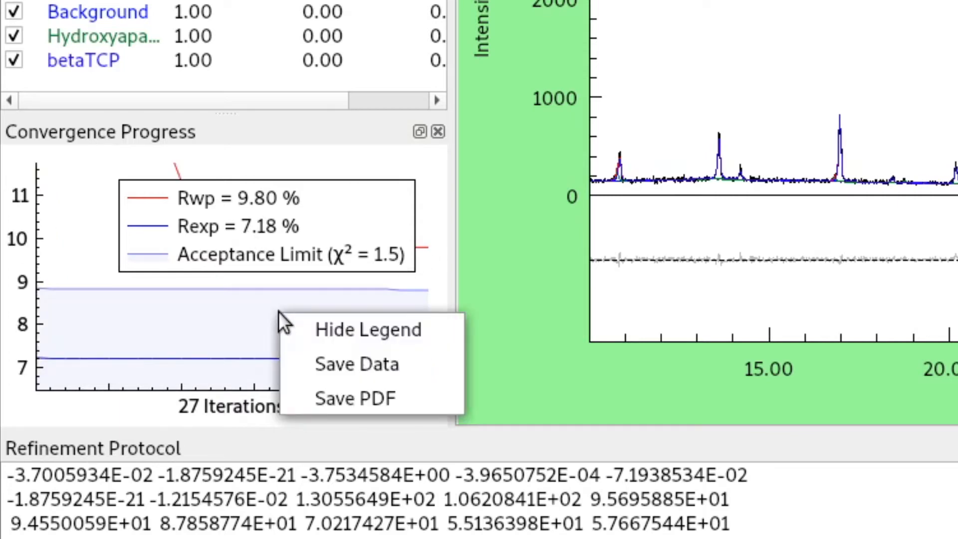
click(333, 328)
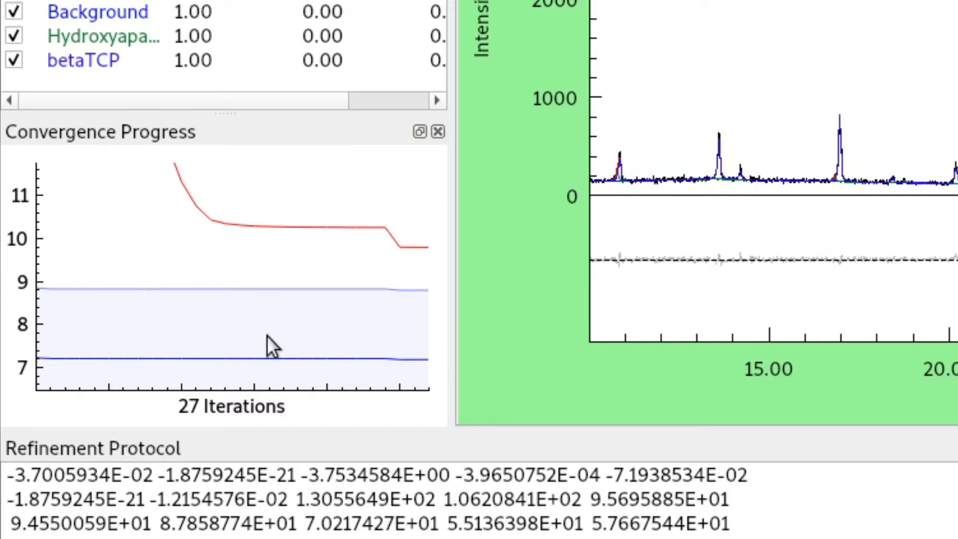
right_click(253, 221)
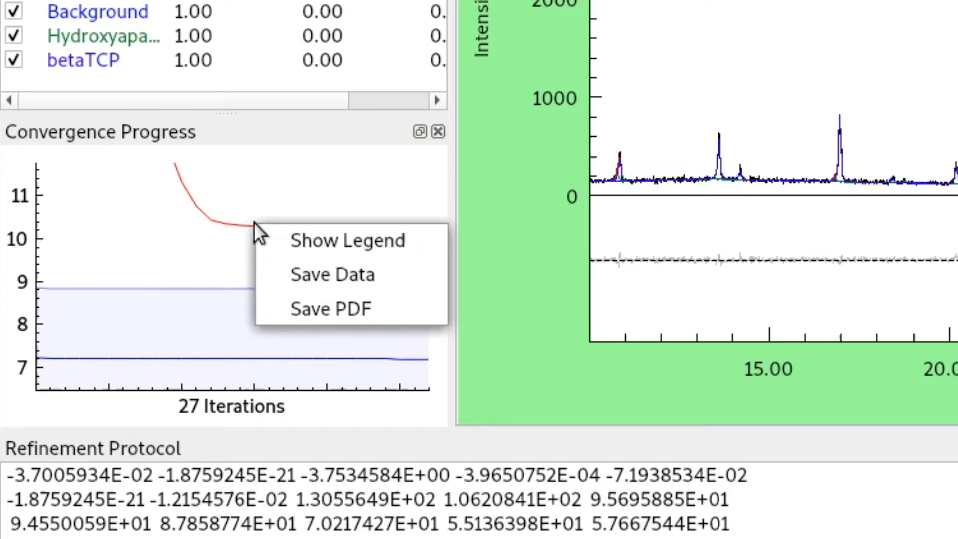
click(315, 247)
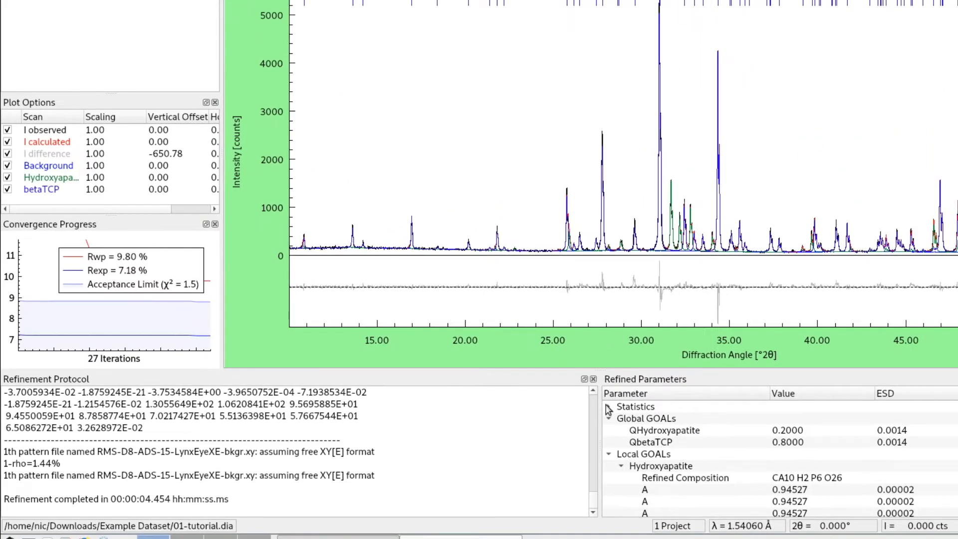
- Expand the Statistics group of the refined parameters and hide the legend of the convergence plot
click(608, 407)
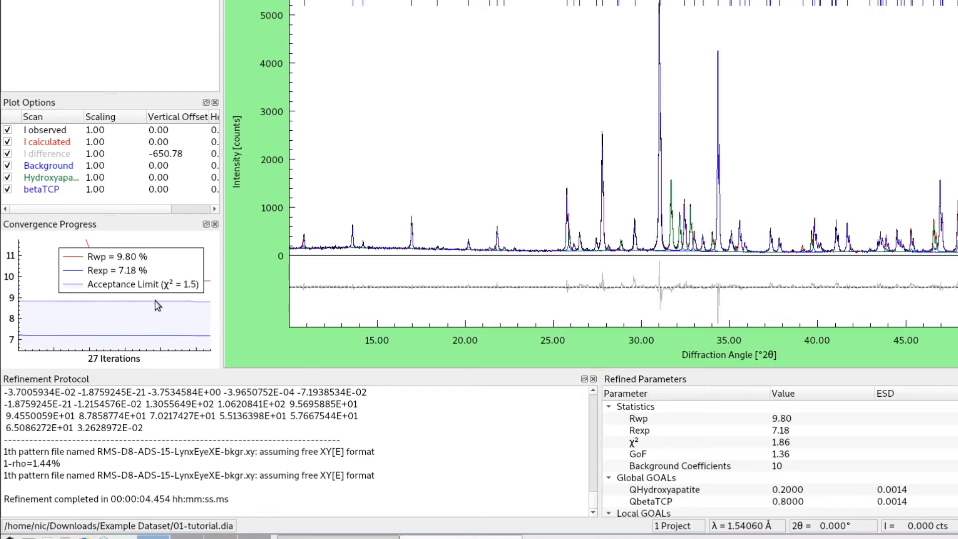
right_click(108, 304)
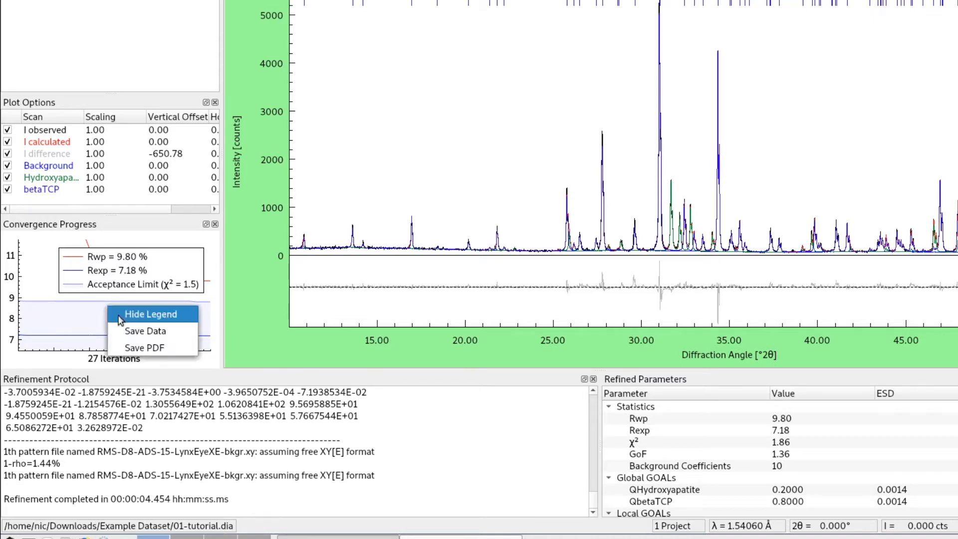
click(120, 316)
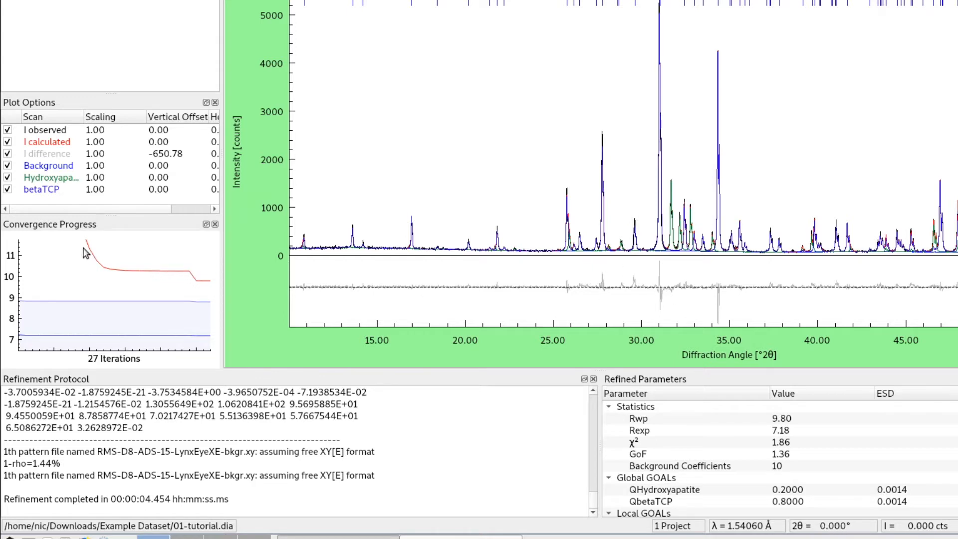
- Check the Rwp curve in the convergence plot at full scale and return to the magnified scale
right_click(138, 317)
click(141, 319)
right_click(173, 323)
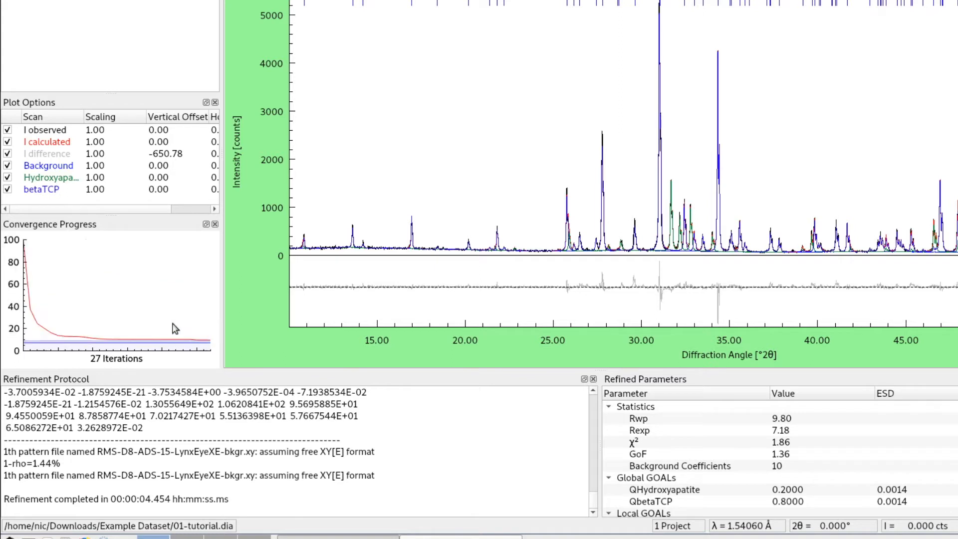
click(121, 317)
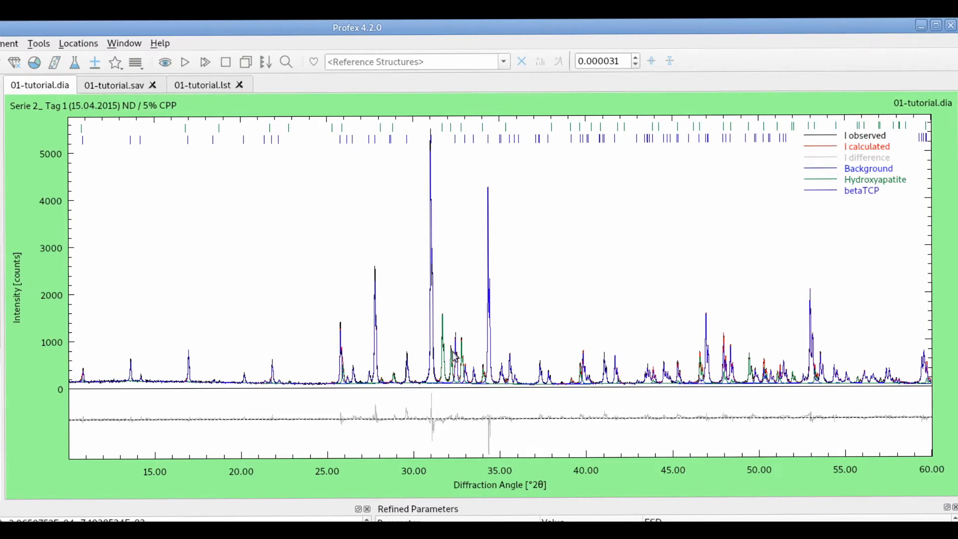
- Examine the fit of the peaks near 27.8, 28.8 and 29.6 °2θ in the diffraction plot and return to the wide pattern
scroll(454, 355, up, 5)
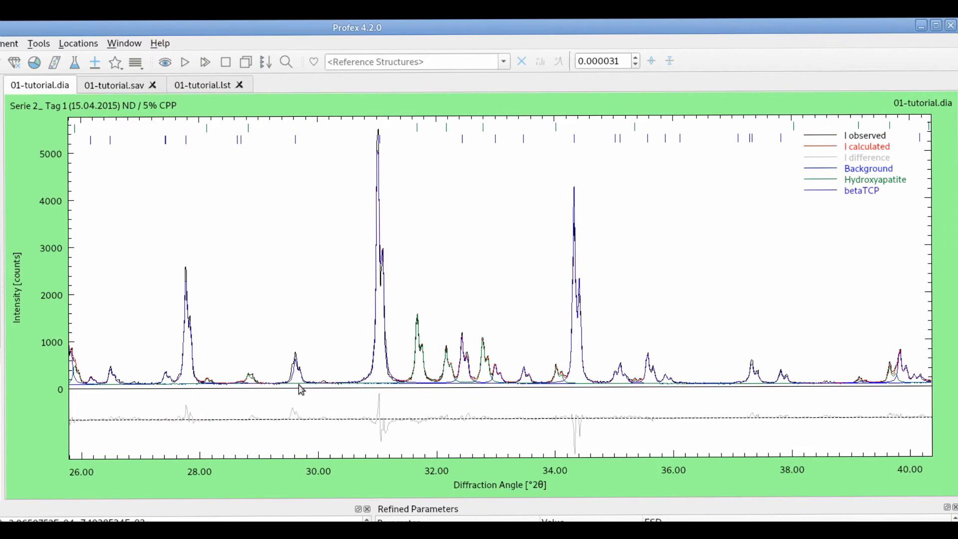
scroll(301, 389, up, 3)
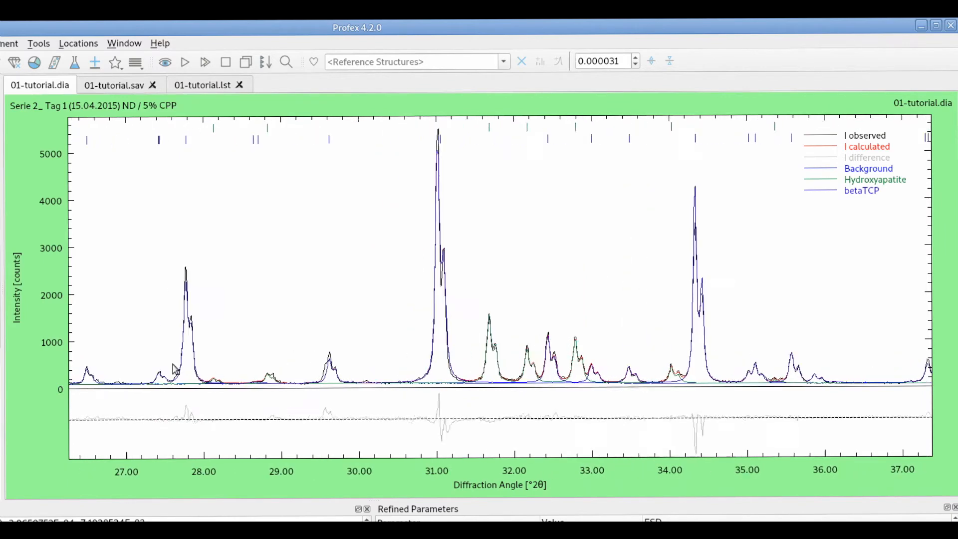
scroll(174, 369, up, 6)
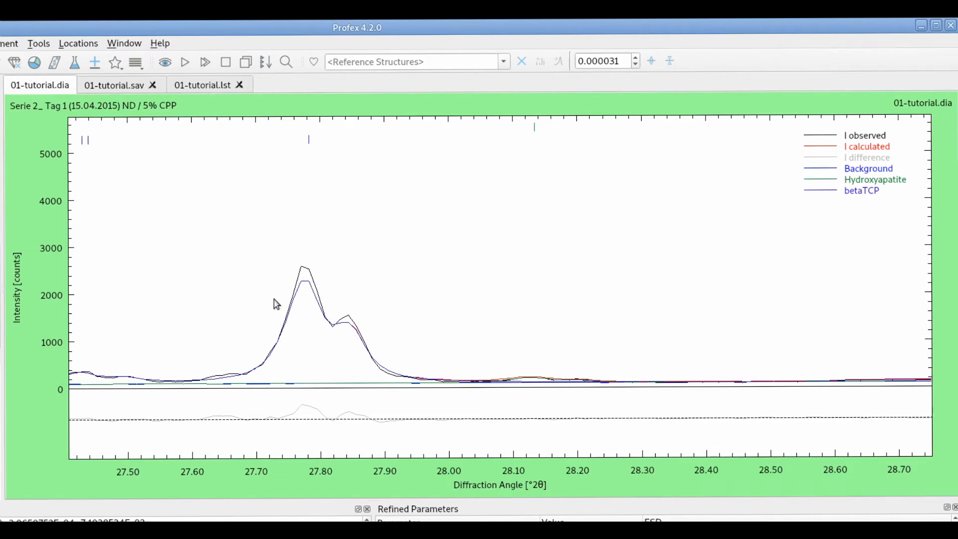
scroll(275, 303, down, 4)
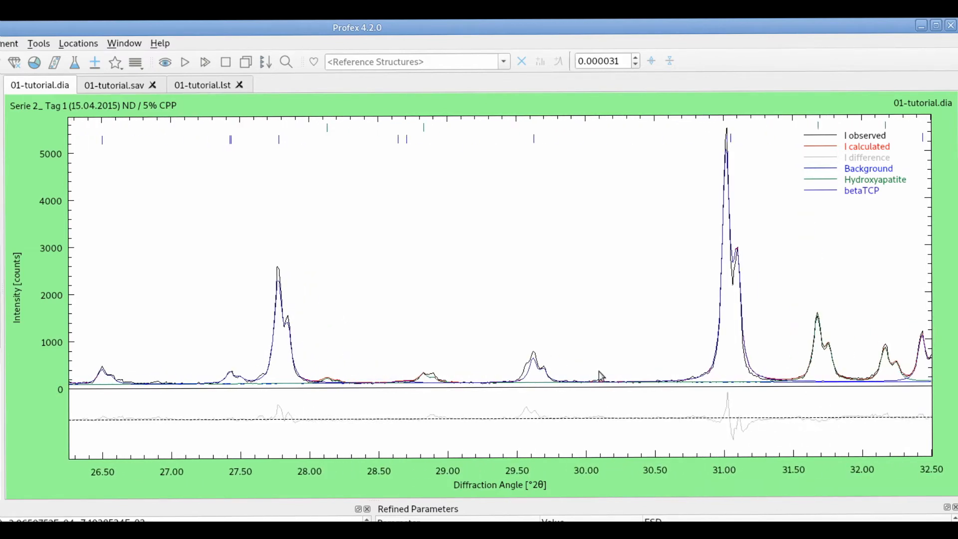
scroll(606, 378, up, 4)
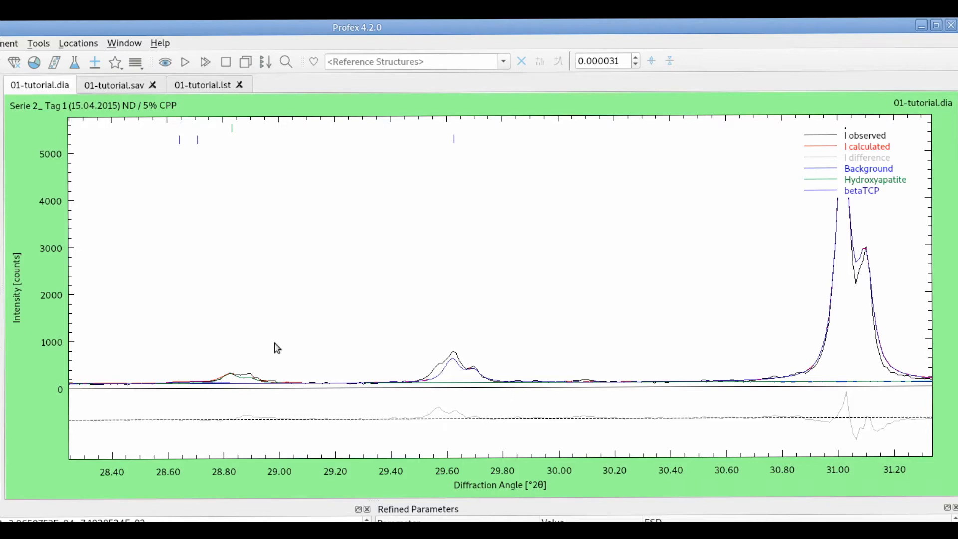
scroll(276, 349, down, 2)
scroll(277, 348, down, 5)
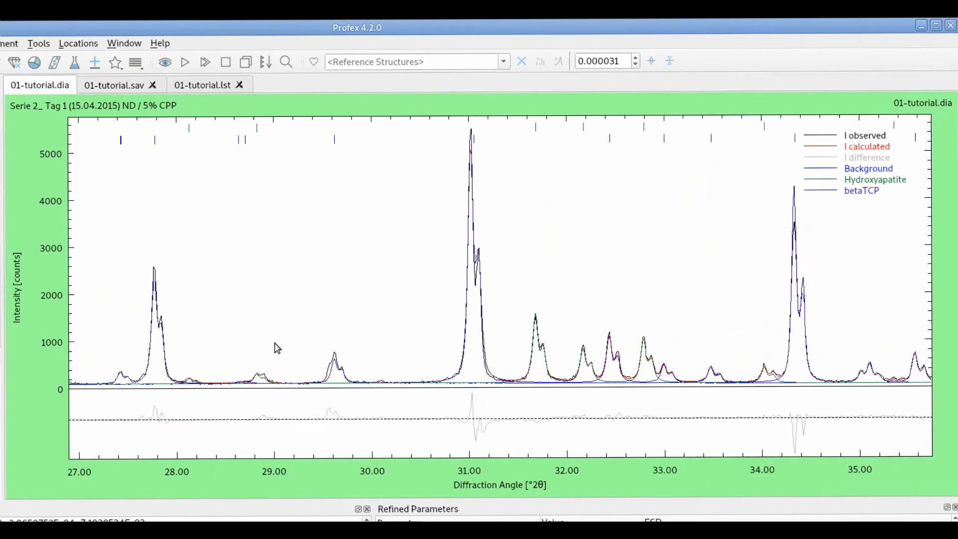
scroll(277, 348, down, 5)
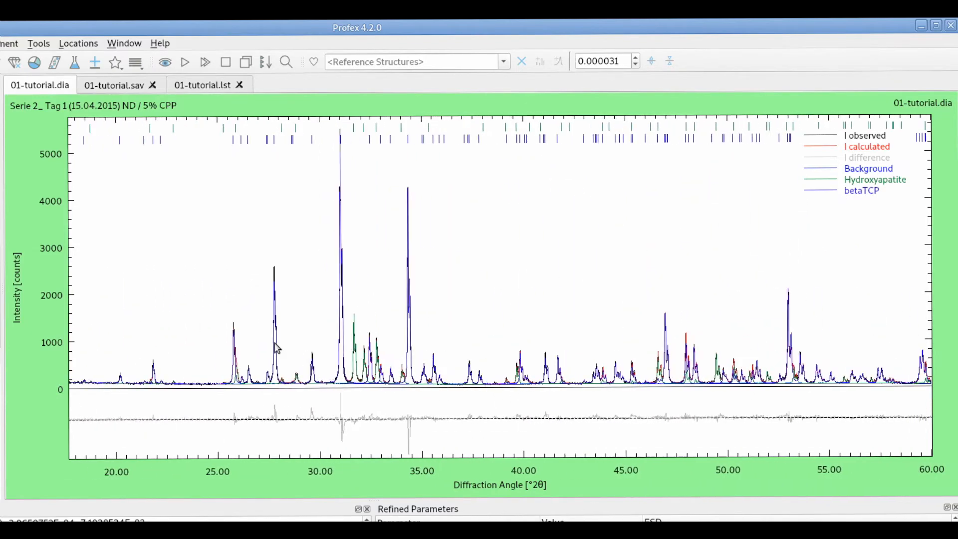
- Inspect the observed, calculated and difference curves between about 30 and 36 °2θ, especially the peak near 31 °2θ, and restore the full pattern
scroll(316, 380, up, 4)
scroll(527, 353, up, 4)
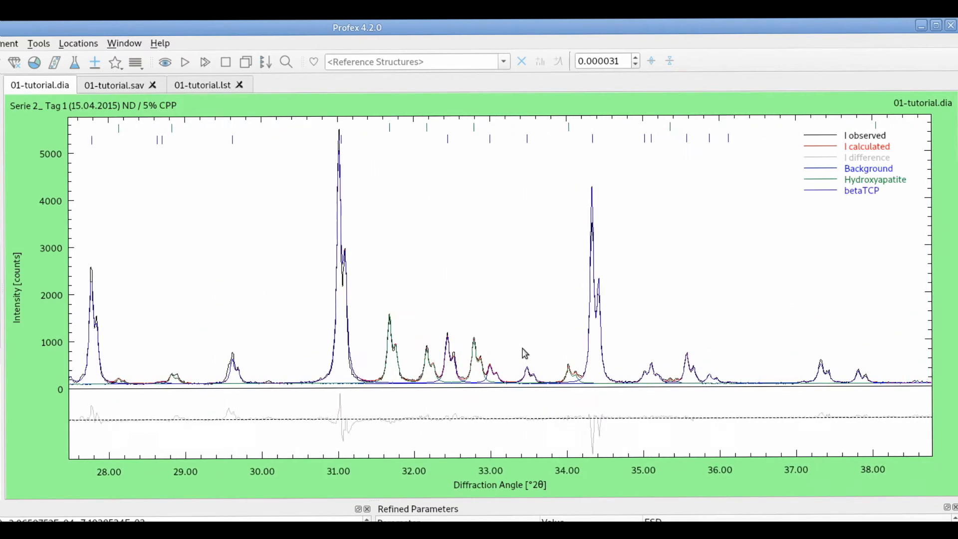
scroll(374, 344, up, 1)
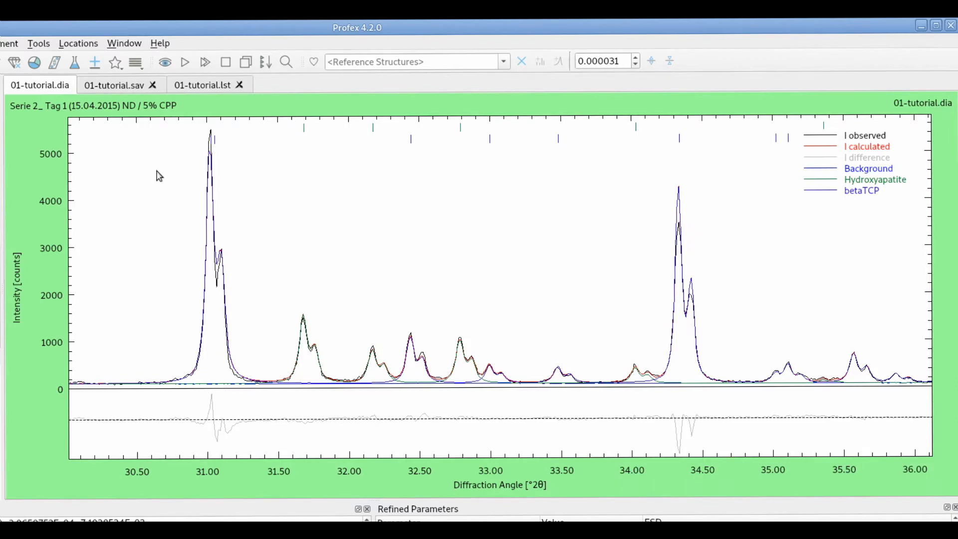
scroll(179, 202, up, 4)
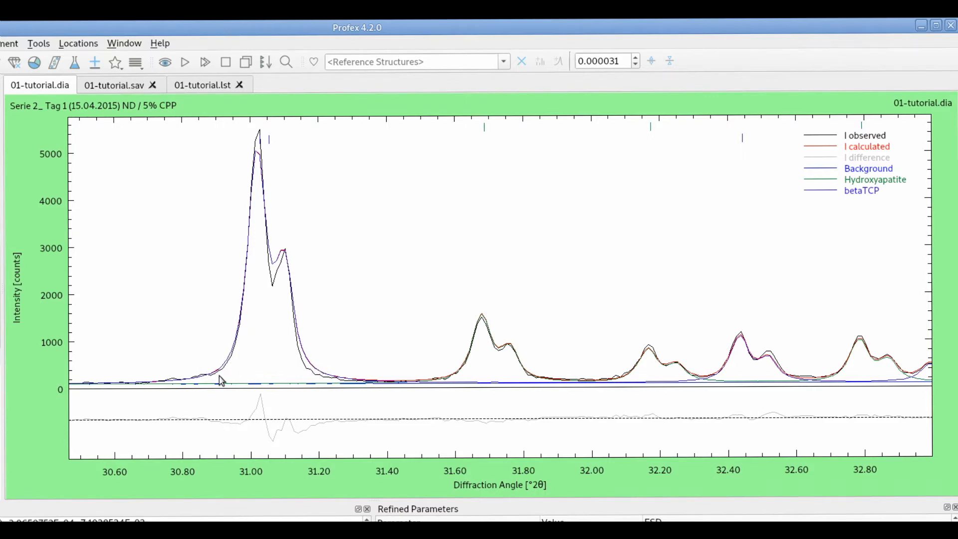
scroll(231, 344, down, 2)
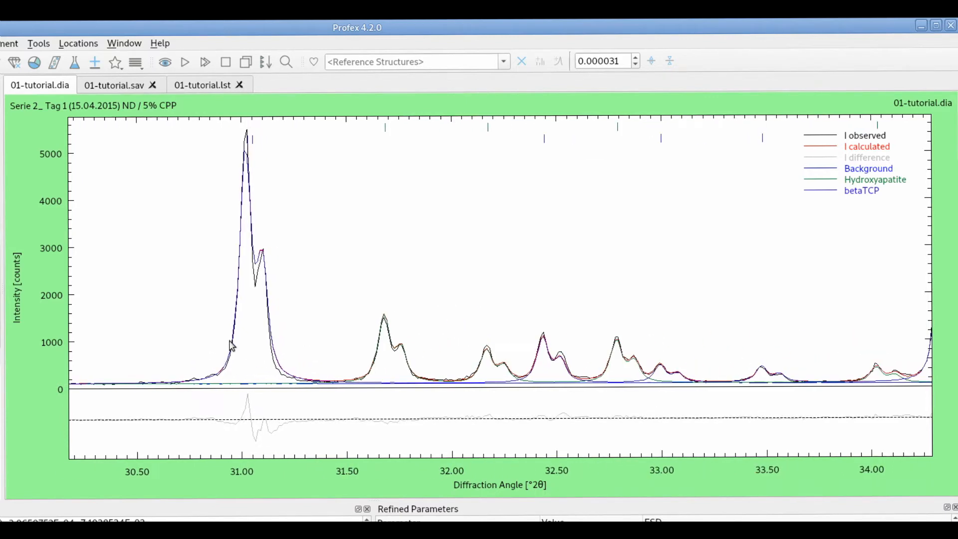
scroll(231, 344, down, 5)
scroll(507, 302, down, 5)
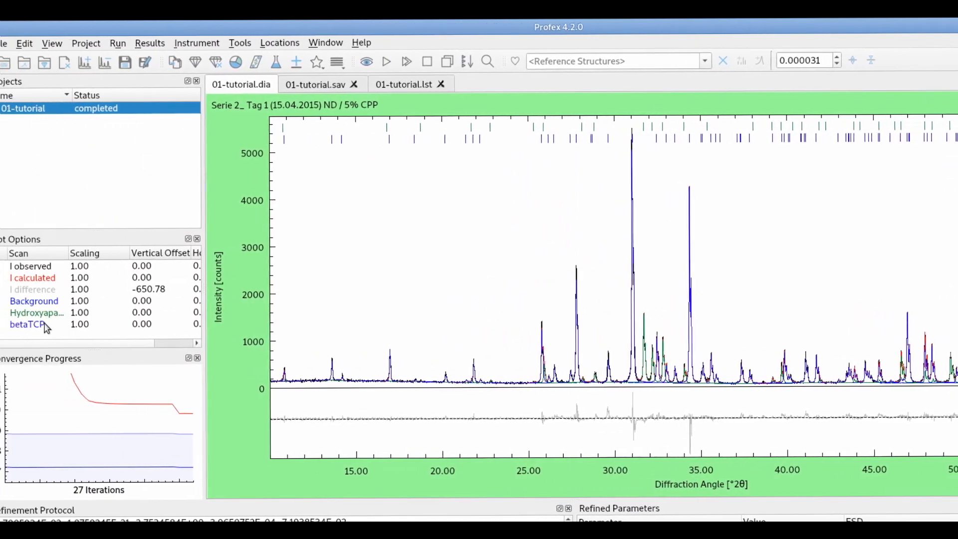
- Widen the Scan column in the plot options and highlight the betaTCP and Hydroxyapatite curves in turn to inspect their contributions
click(42, 325)
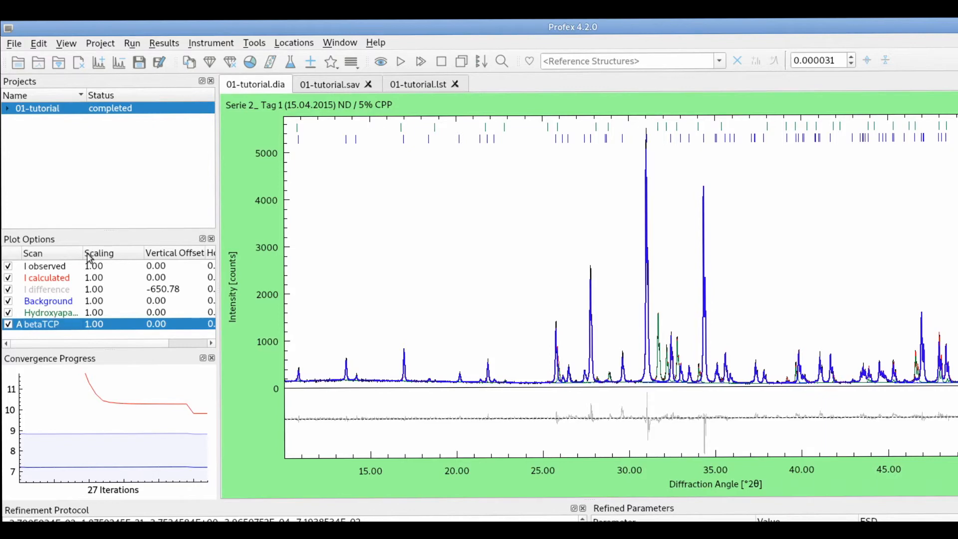
drag(83, 253, 148, 252)
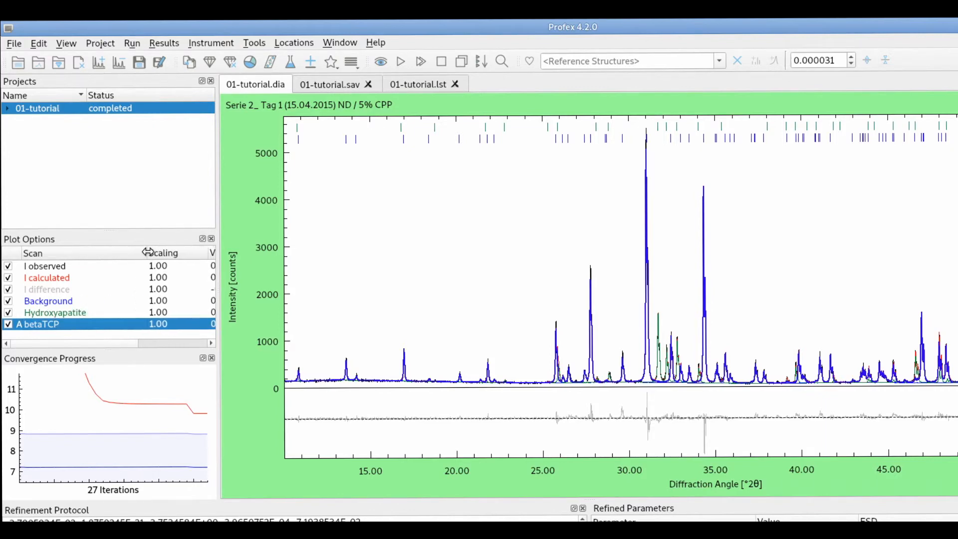
click(72, 314)
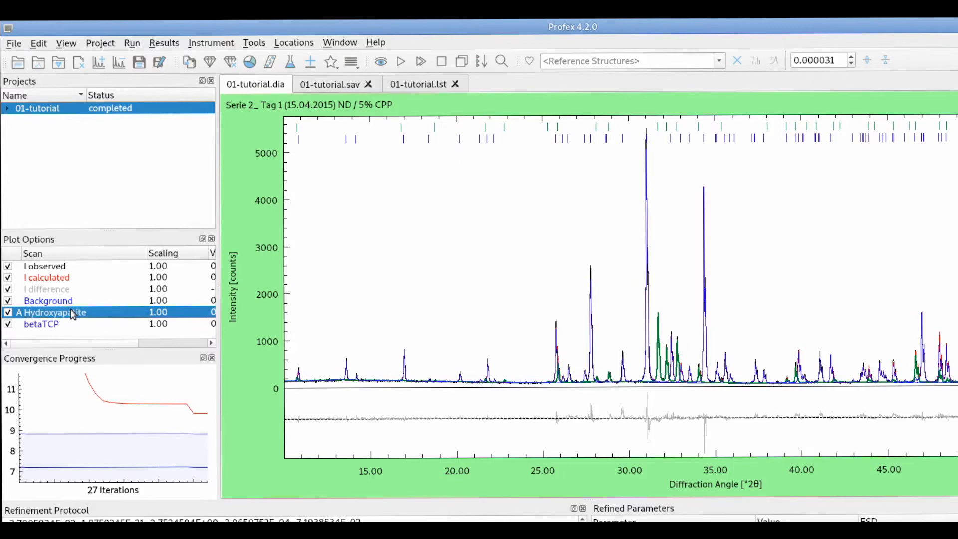
scroll(575, 348, up, 3)
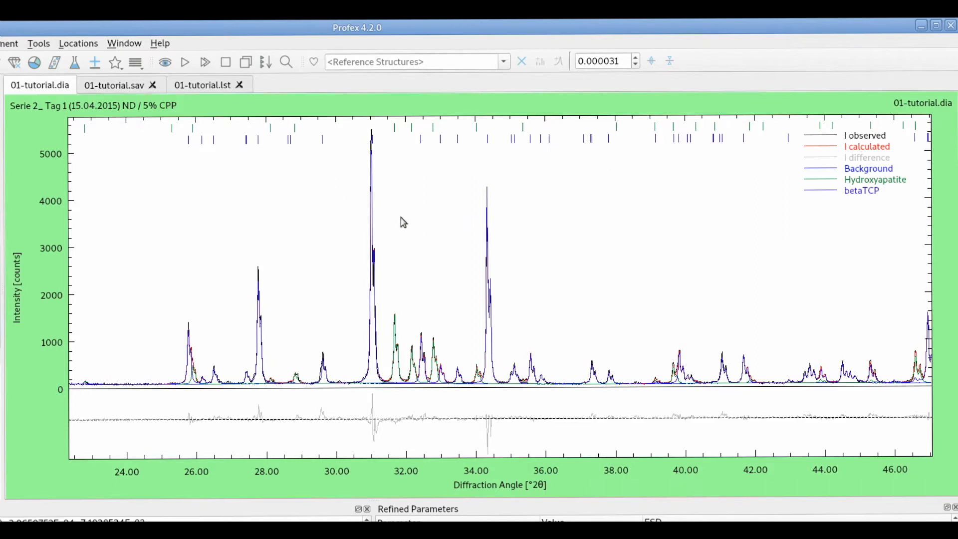
- Open the TCP-beta.str structure file as text from its STRUC[2] reference in the 01-tutorial.sav control file
click(124, 86)
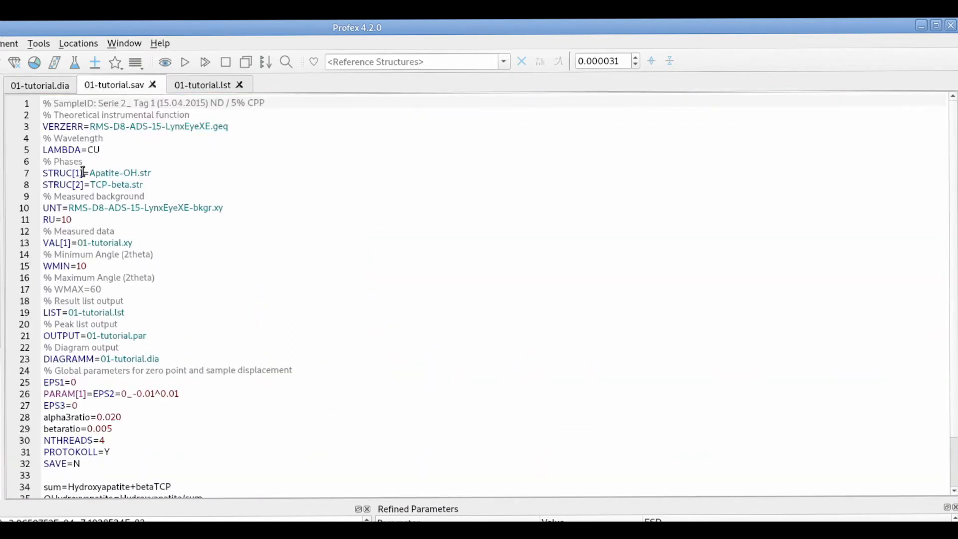
drag(91, 186, 150, 183)
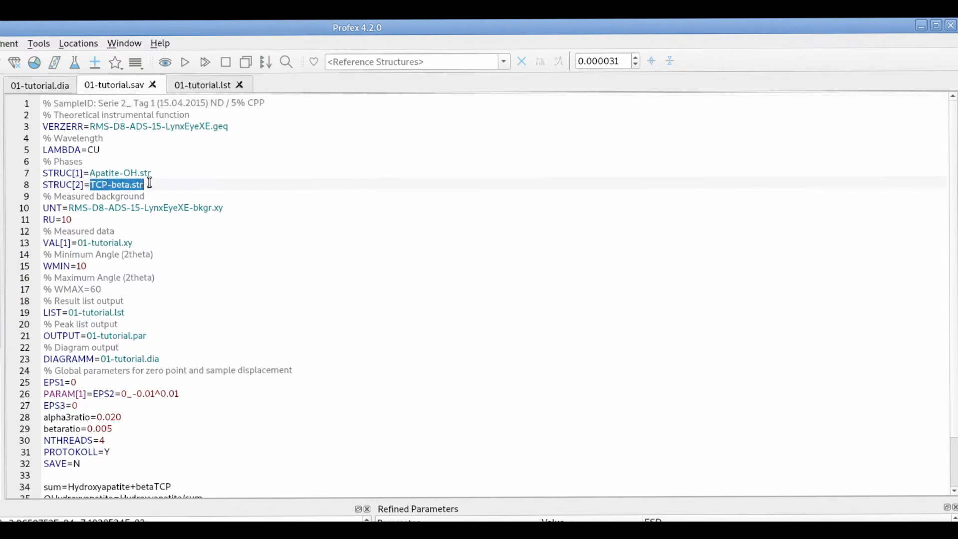
click(100, 185)
right_click(102, 184)
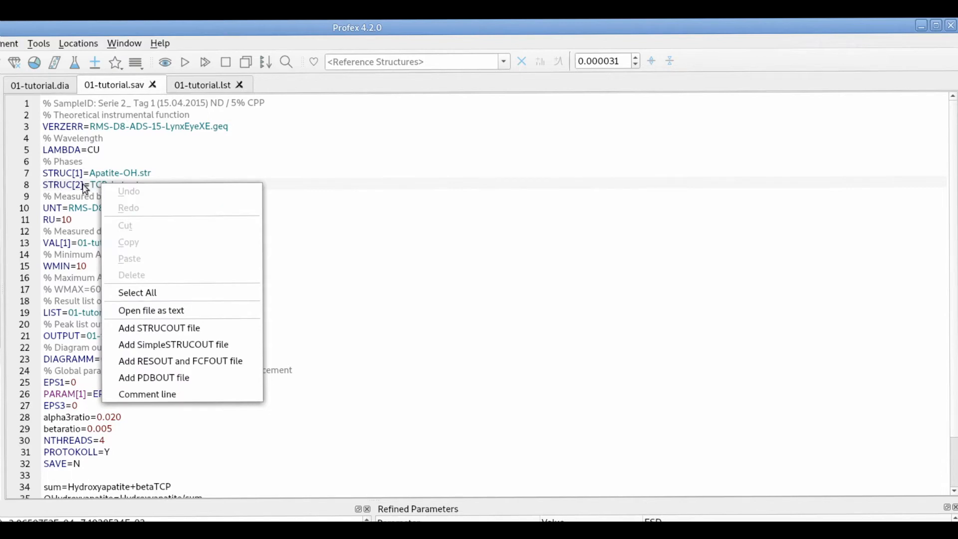
click(163, 313)
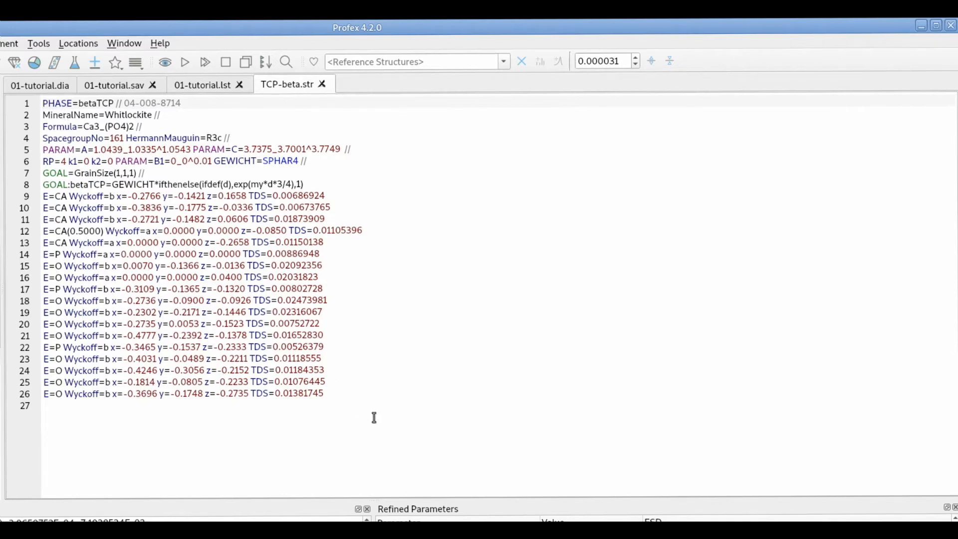
- Examine the phase name, reference code, mineral name, formula and space group entries at the start of the TCP-beta structure file
click(332, 425)
click(42, 105)
drag(126, 104, 183, 103)
click(187, 103)
click(80, 115)
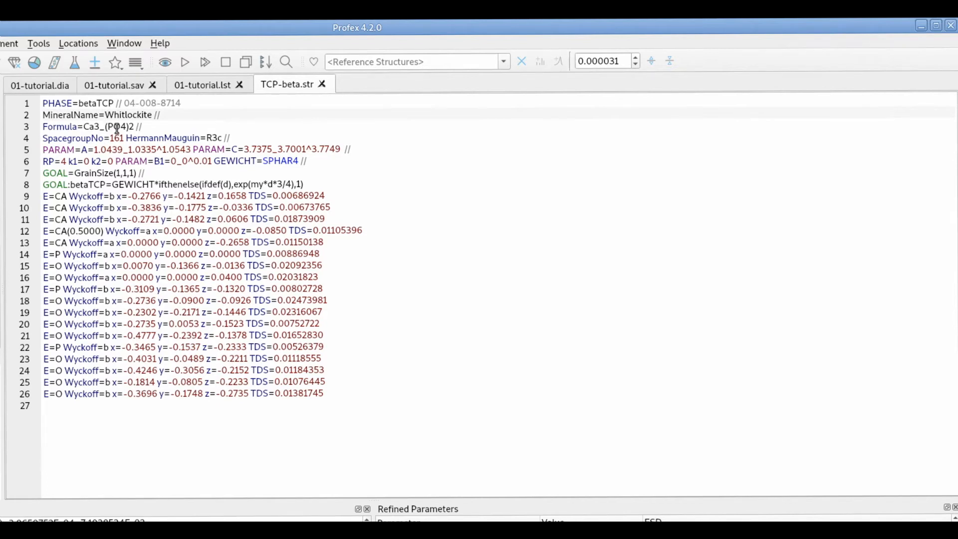
click(76, 138)
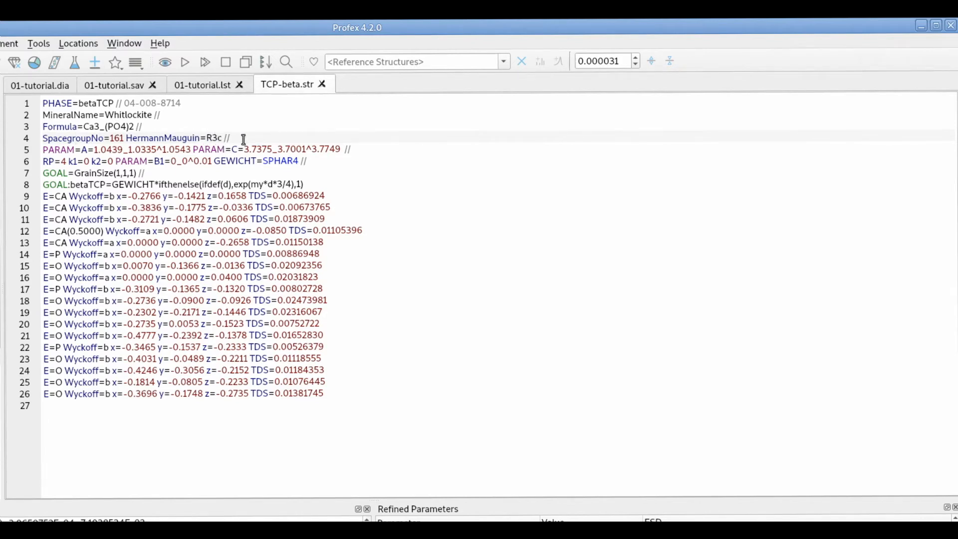
- Examine the refined lattice parameters A and C and their PARAM declarations on line 5
click(84, 150)
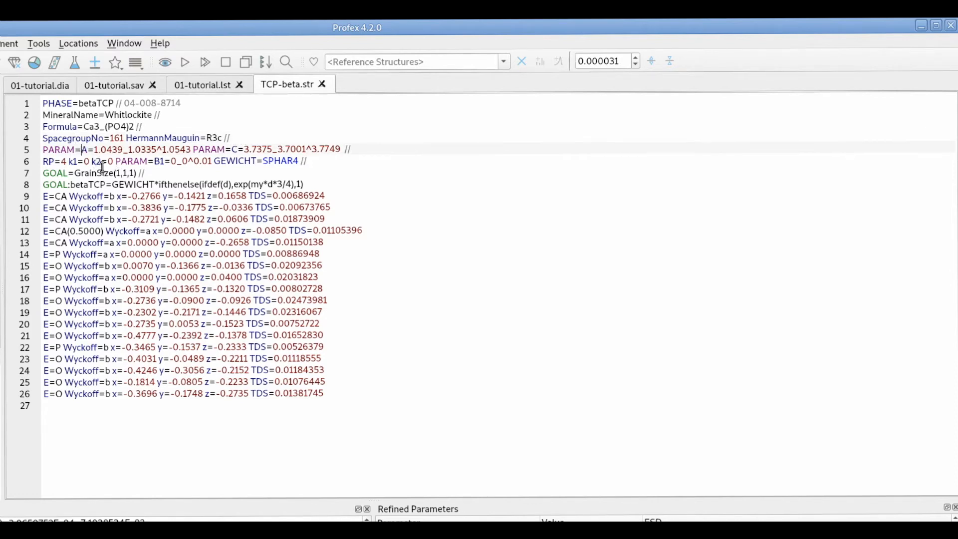
double_click(85, 149)
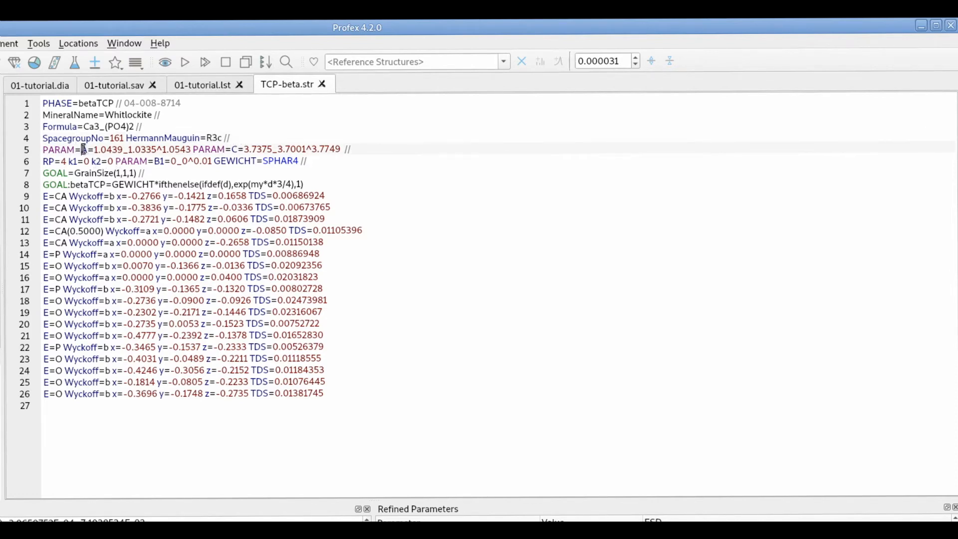
double_click(235, 149)
drag(193, 149, 230, 152)
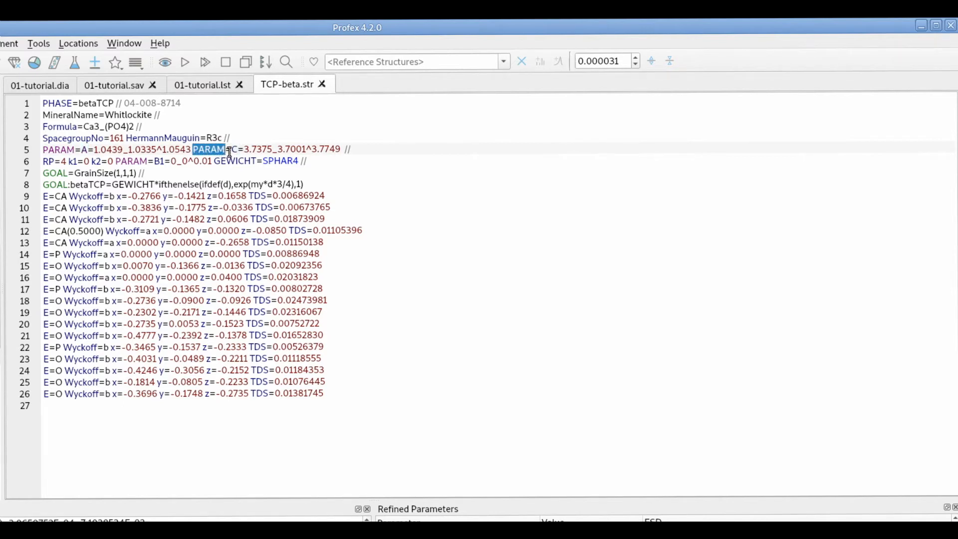
click(251, 155)
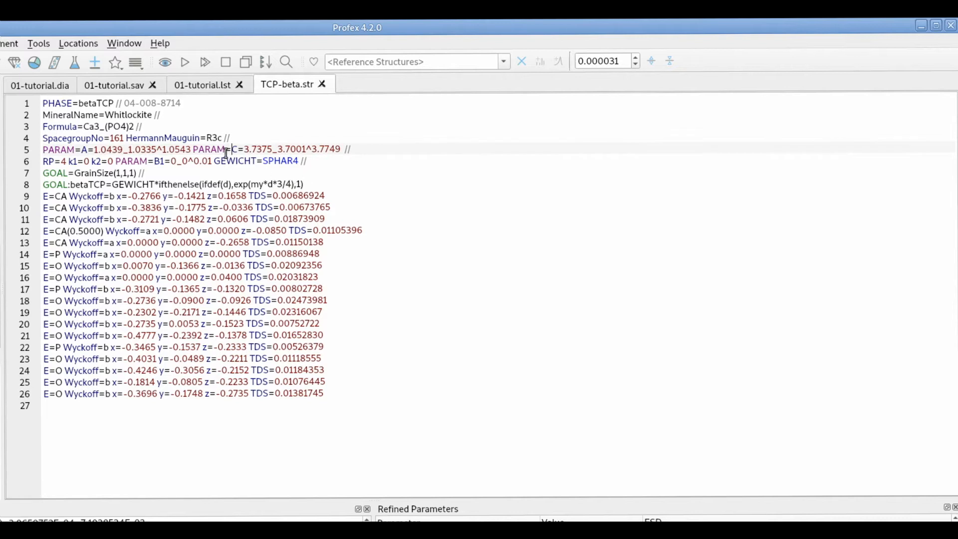
- Examine the line-broadening entries on line 6, the GrainSize and betaTCP goals, and the GEWICHT scale factor they refer to
click(46, 162)
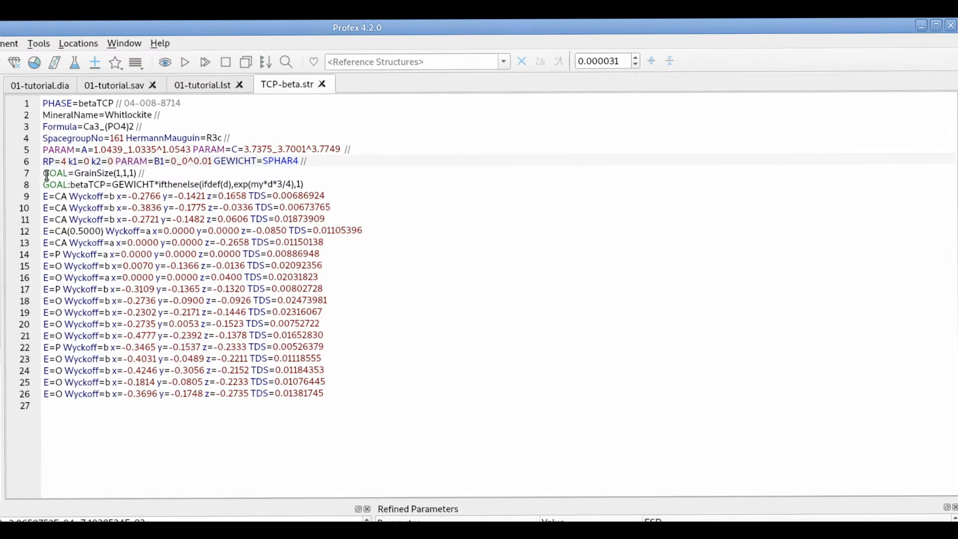
drag(44, 175, 67, 176)
click(75, 174)
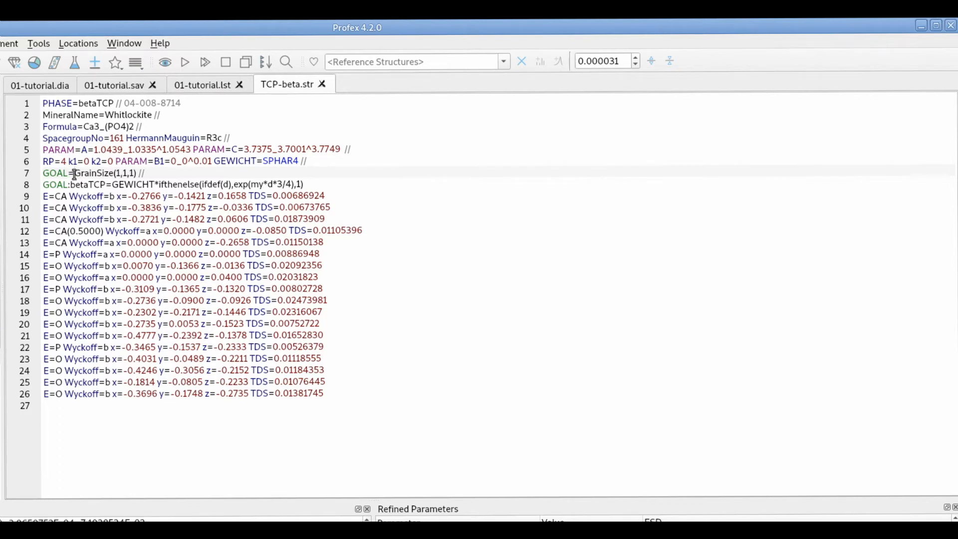
click(117, 173)
click(71, 183)
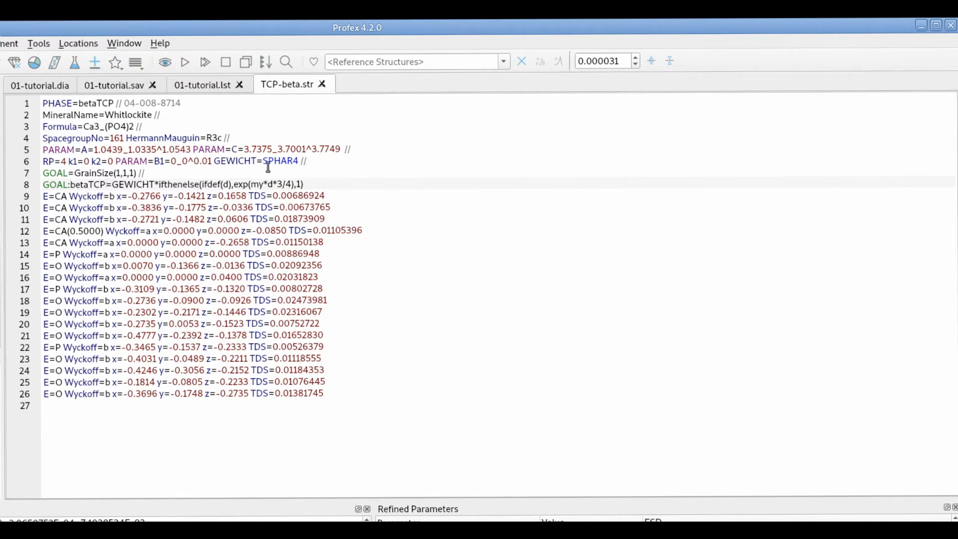
drag(119, 184, 147, 183)
drag(214, 160, 257, 160)
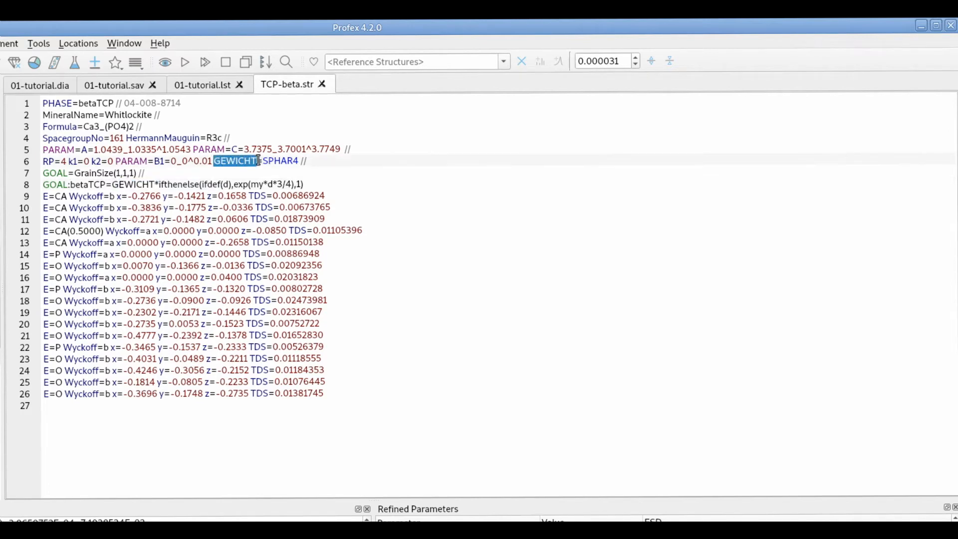
- Try adding the charge +2 to the first CA atom on line 9 and -2 to the oxygen atom on line 15
click(48, 197)
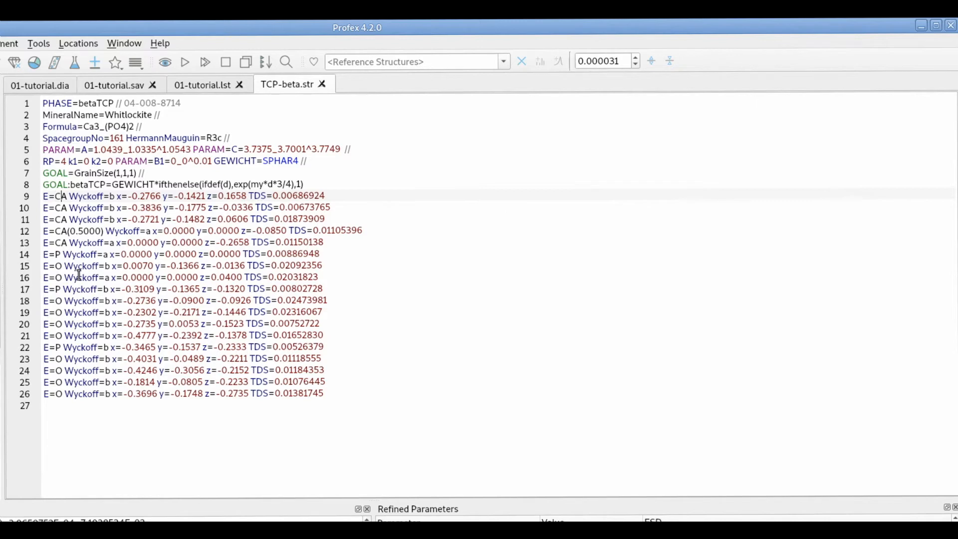
text(+2)
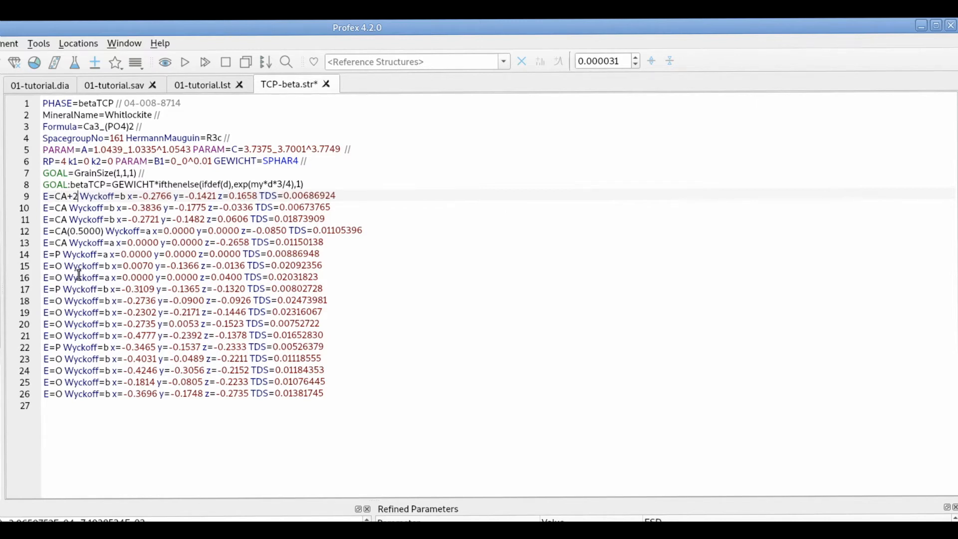
key(Down)
key(Down)
key(Down)
key(Up)
key(Up)
key(Up)
key(Down)
key(Down)
key(Down)
key(Down)
key(Down)
key(Down)
text(-2)
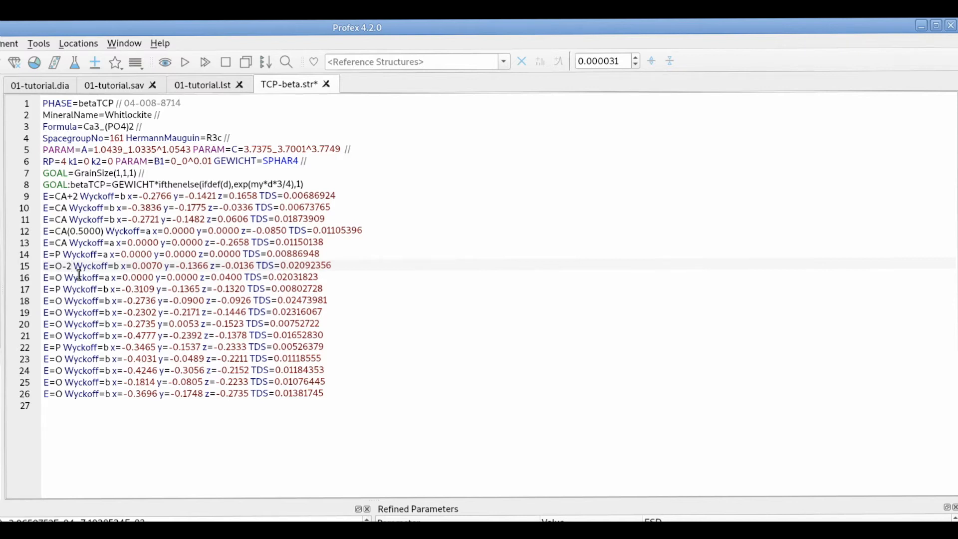
key(BackSpace)
key(BackSpace)
- Try the charge +5 on the phosphorus atom on line 14, and restore the first CA atom to its neutral notation
key(Up)
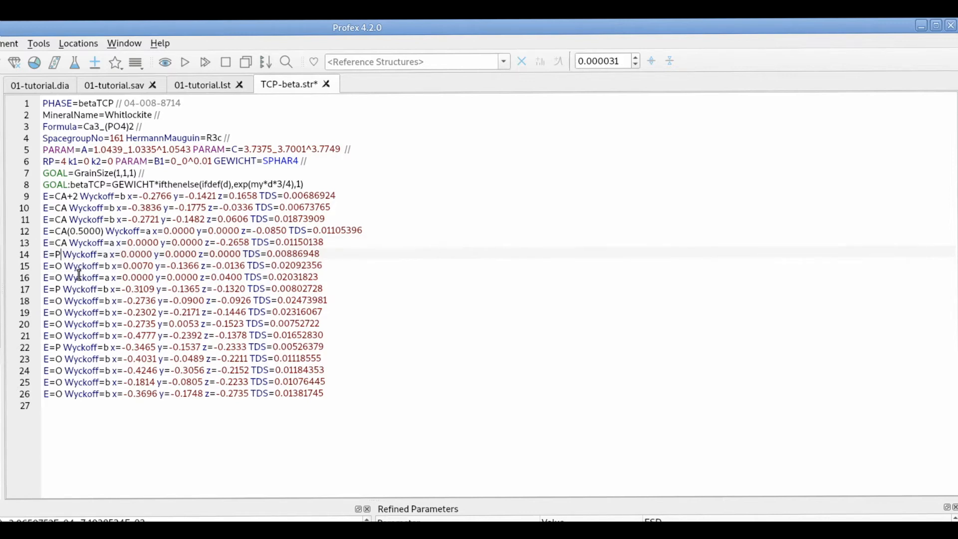
text(+5)
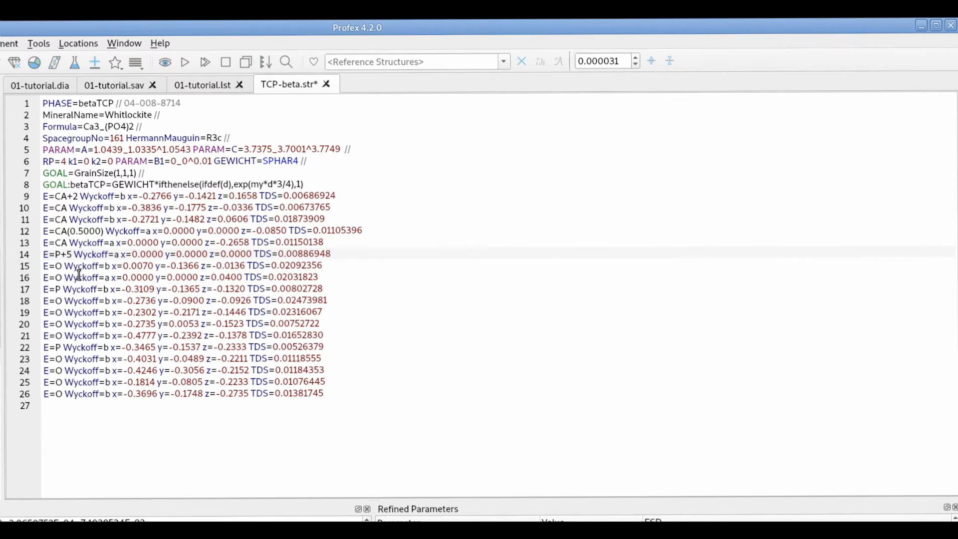
key(BackSpace)
key(BackSpace)
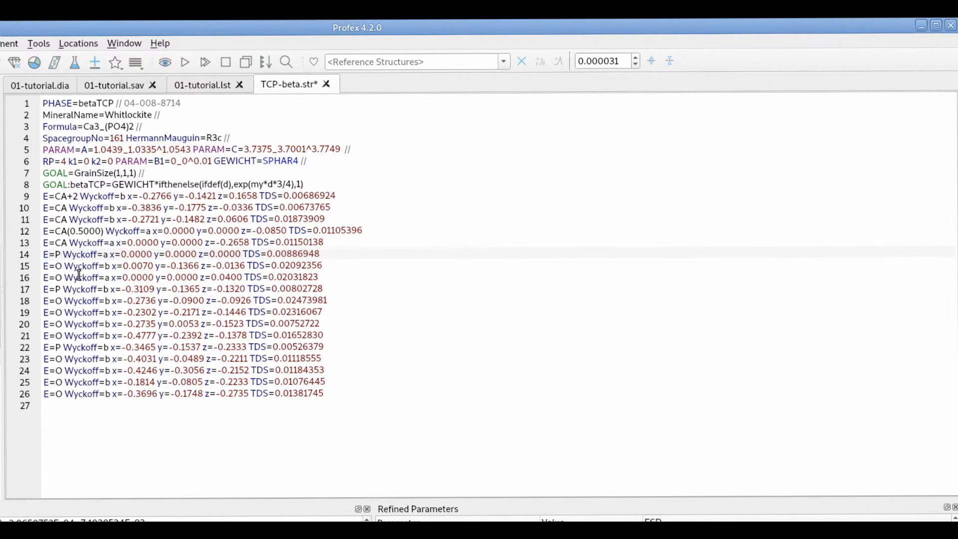
key(Up)
key(Up)
key(Up)
key(Up)
key(Up)
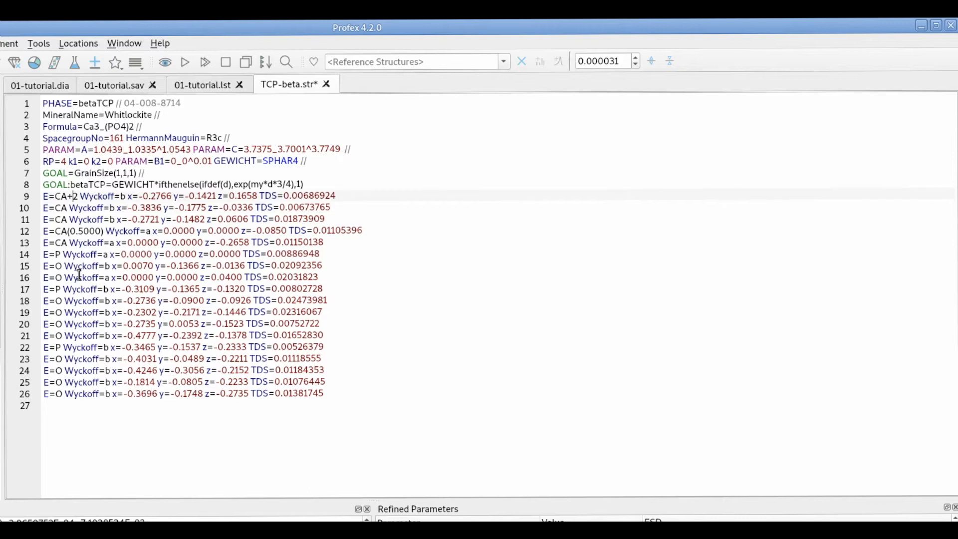
key(Delete)
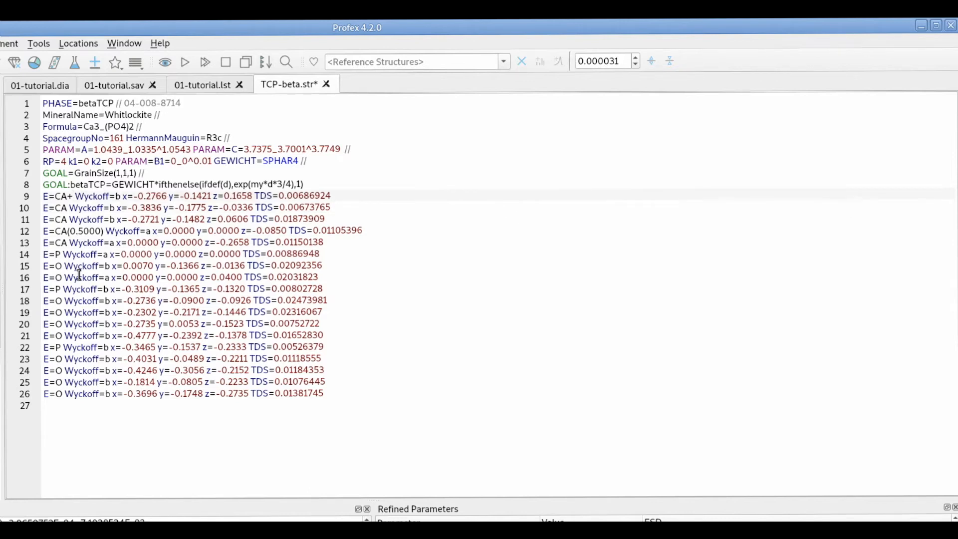
key(BackSpace)
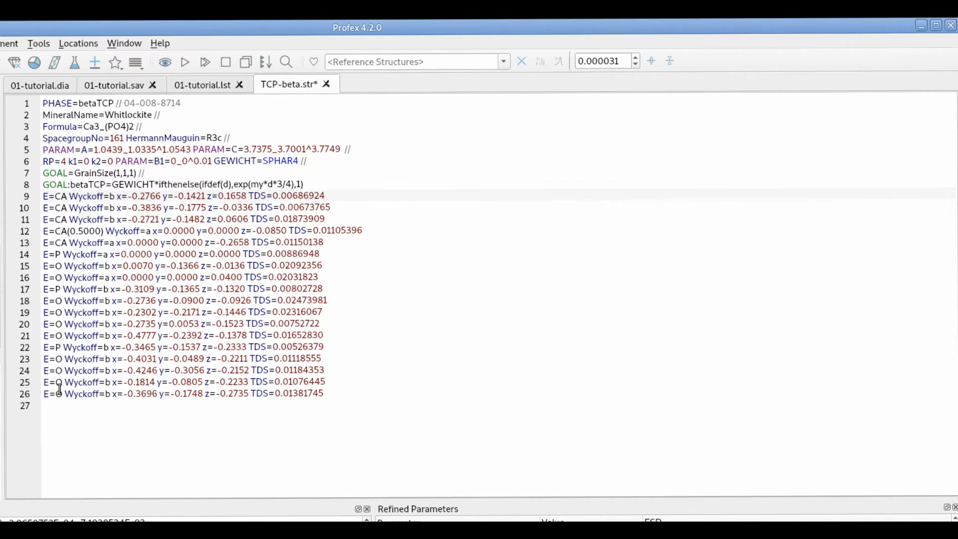
- Examine the element, Wyckoff position, coordinates and TDS entries of the atoms, starting with the first CA atom
click(57, 252)
double_click(61, 196)
click(60, 209)
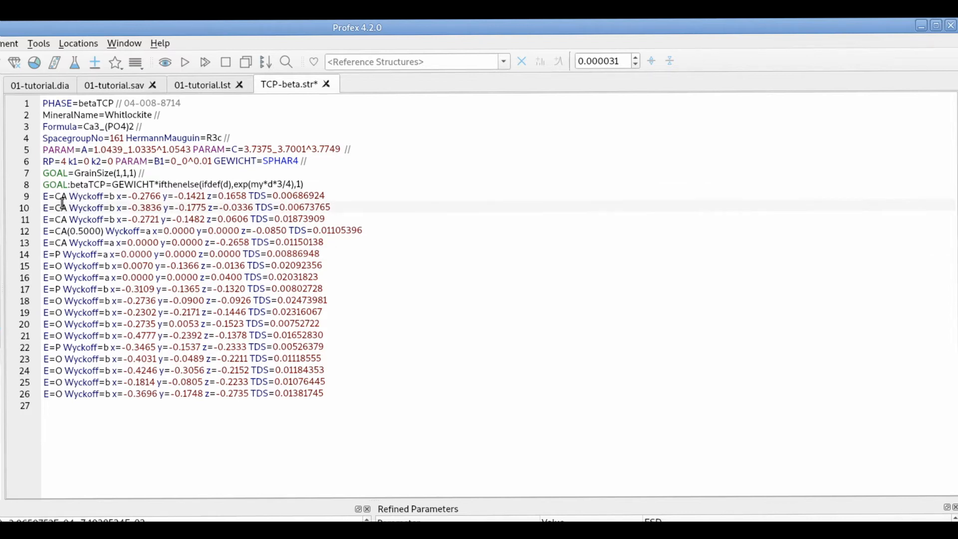
click(71, 195)
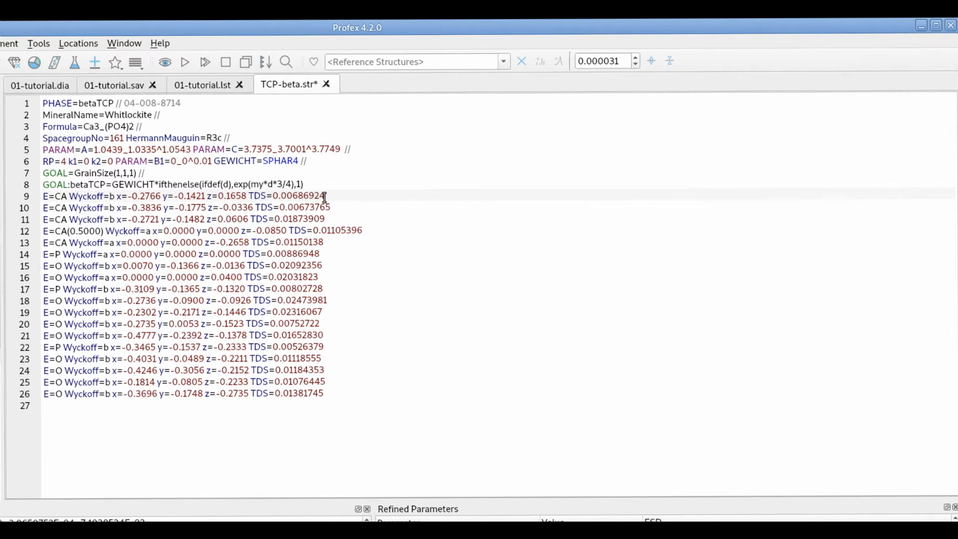
click(281, 197)
- Show the Context Help and look up the RP peak-shape parameter at the start of line 6
drag(43, 160, 312, 160)
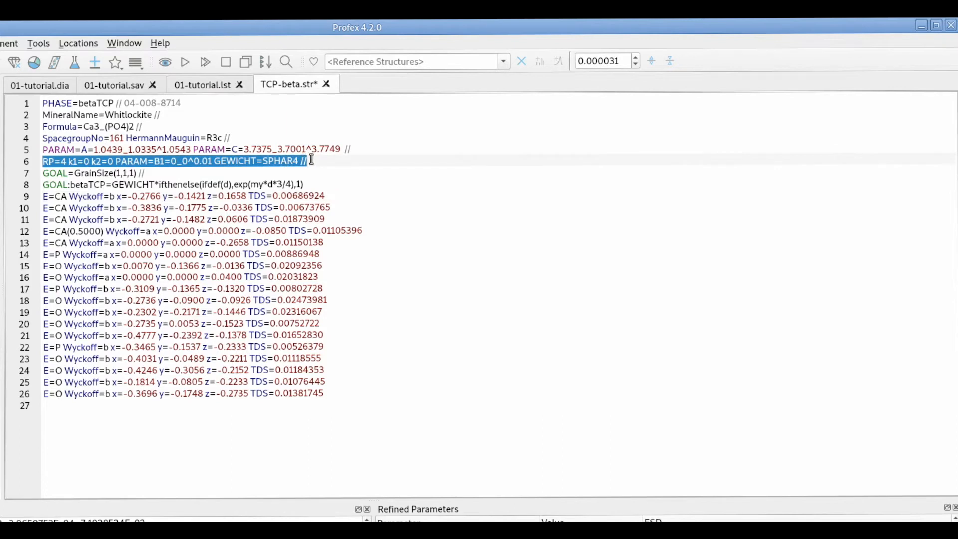
click(71, 161)
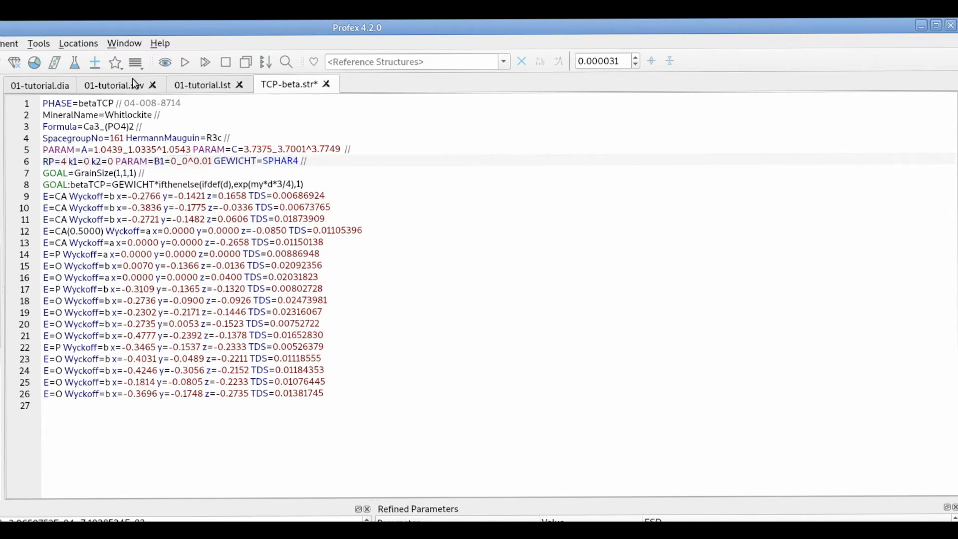
click(125, 44)
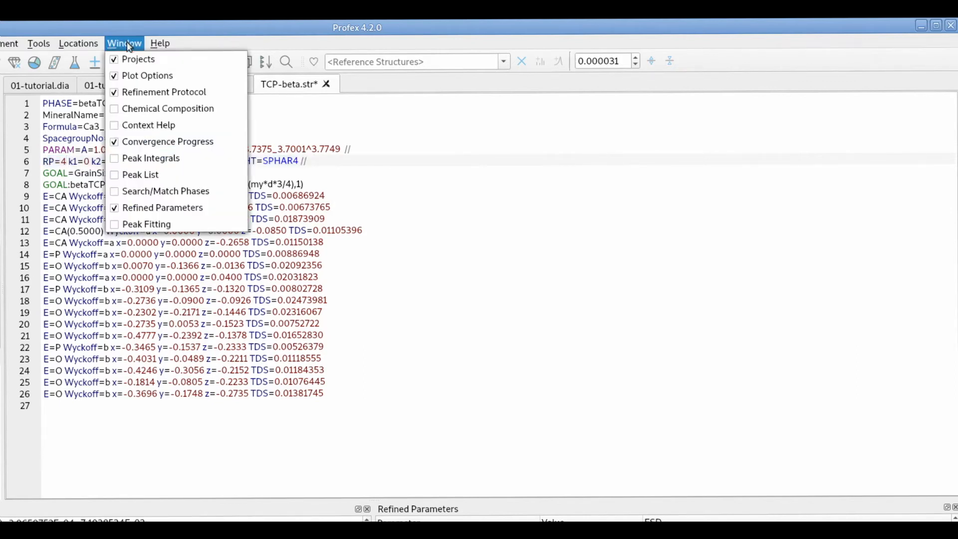
click(146, 129)
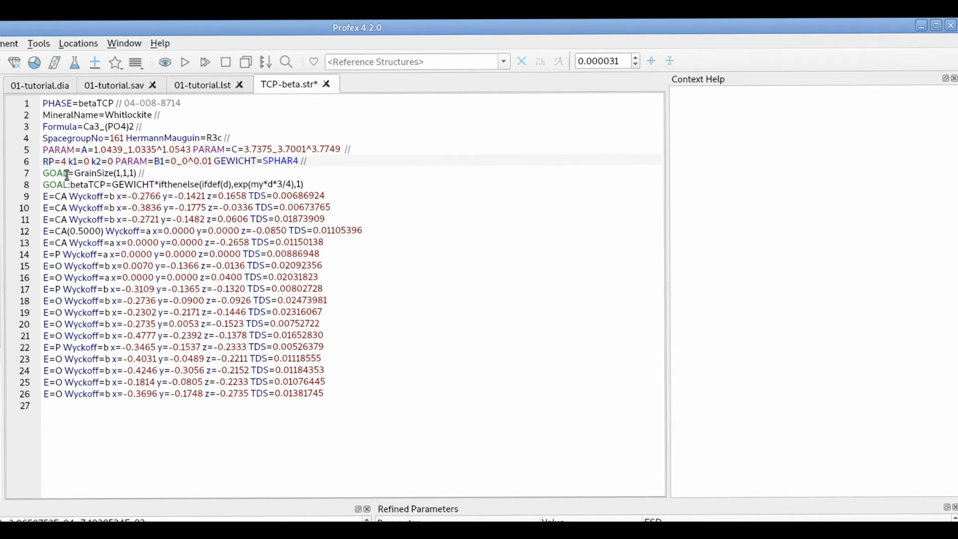
key(Home)
key(F1)
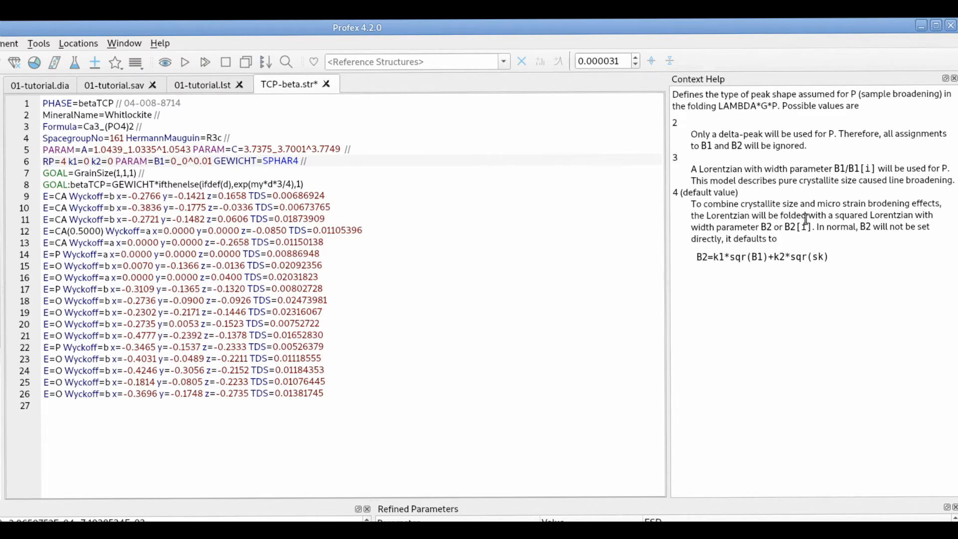
- Try the RP values 3 and 2 for the betaTCP peak shape, and restore RP=4
click(48, 161)
click(63, 160)
double_click(64, 160)
text(3)
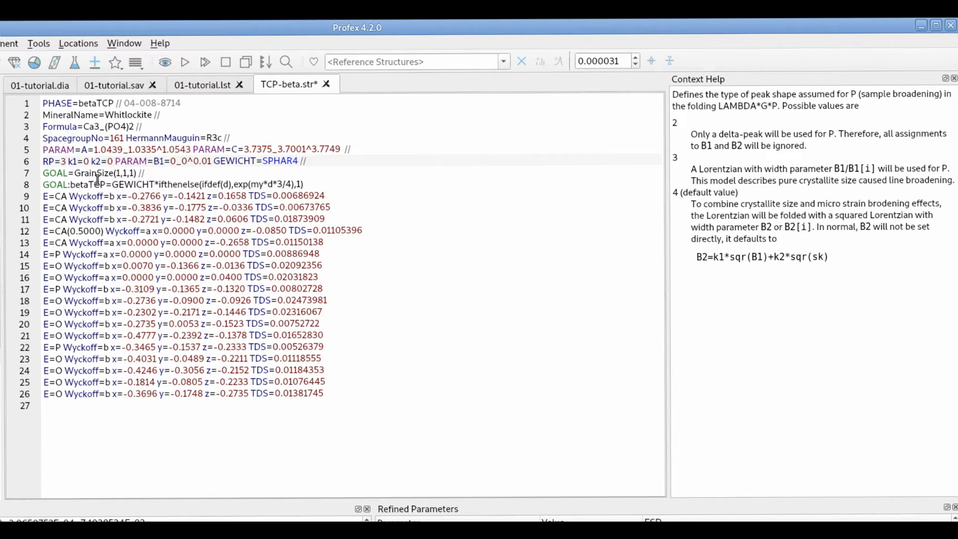
key(BackSpace)
text(2)
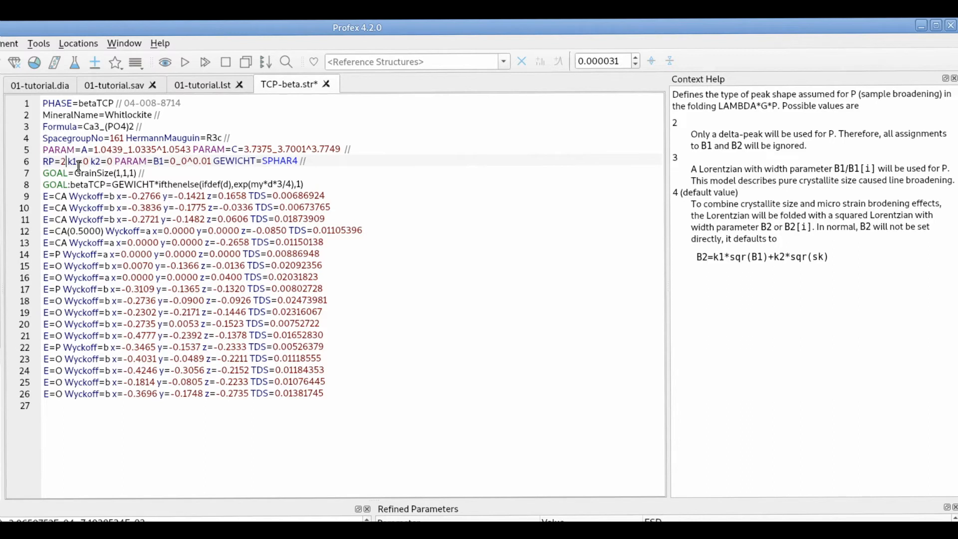
key(BackSpace)
text(4)
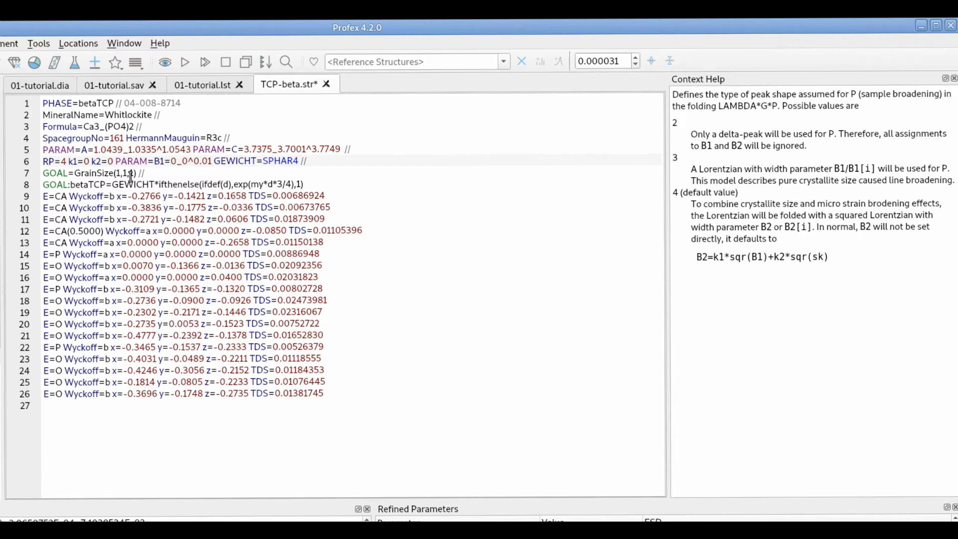
- Look up the B1 crystallite size and k2 micro-strain parameters of line 6 in the Context Help
click(160, 161)
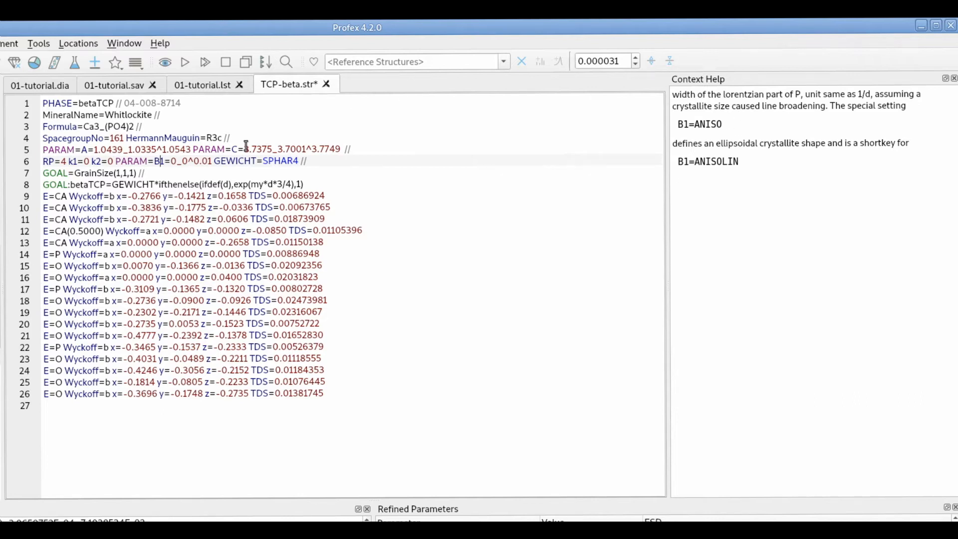
click(97, 161)
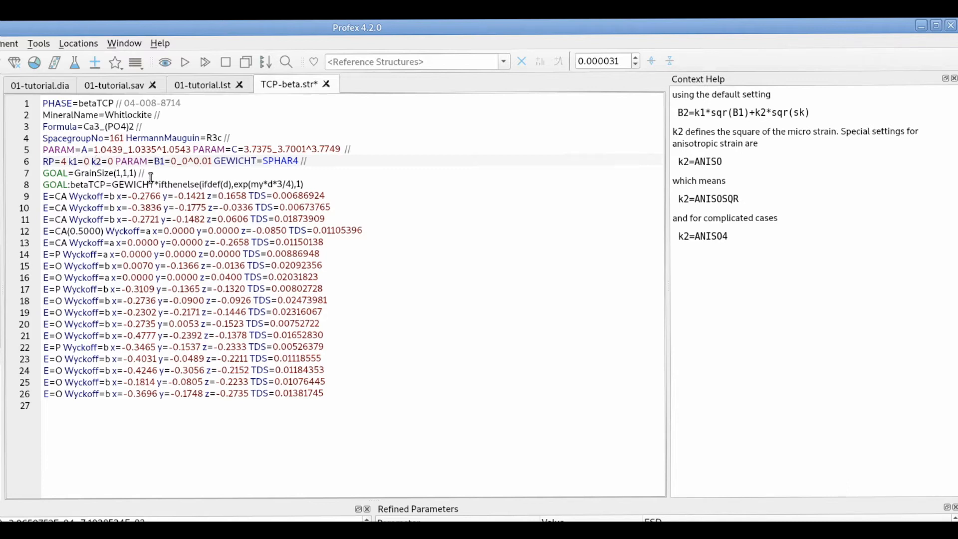
- Look up the k1 crystallite size distribution parameter of line 6 in the Context Help
key(Left)
key(Left)
key(Left)
key(Left)
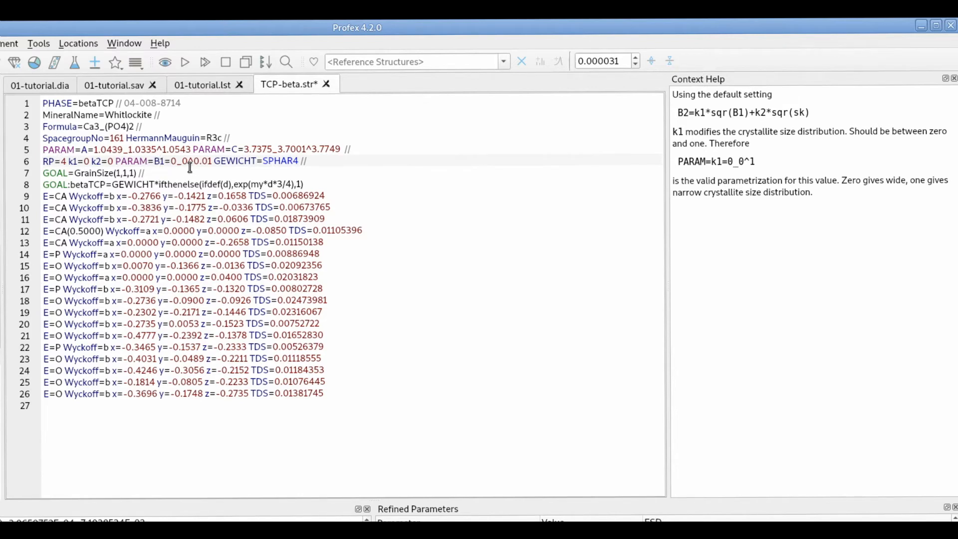
- Set the k2 micro-strain parameter of betaTCP to isotropic refinement as PARAM=k2=0_0^0.0001
double_click(97, 161)
click(108, 164)
right_click(101, 161)
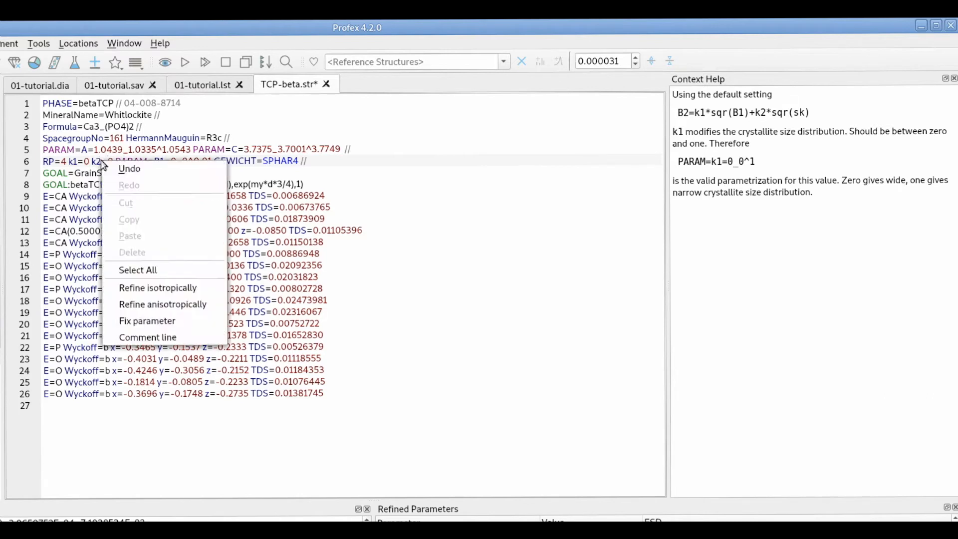
click(204, 288)
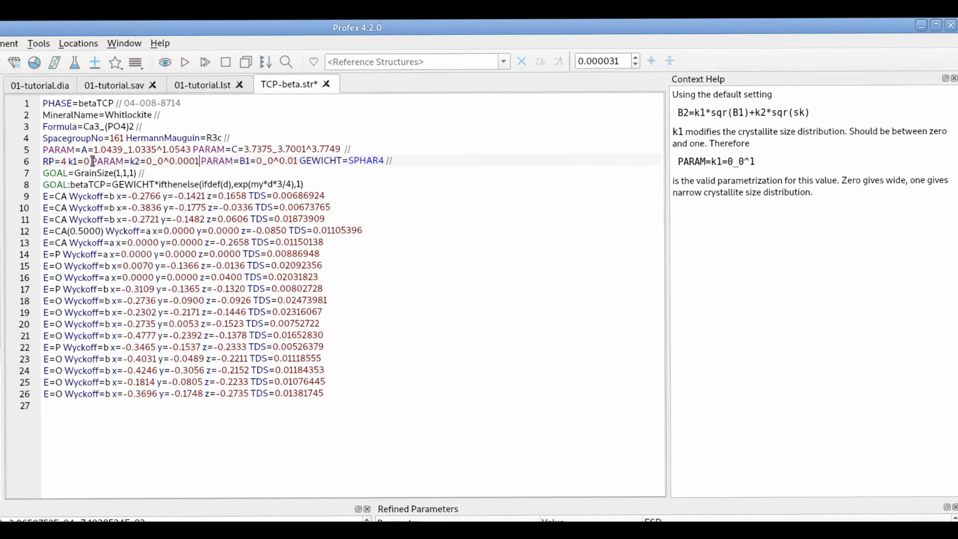
- Examine the PARAM prefix, start value, lower limit and upper limit of the k2 entry in line 6
drag(91, 160, 130, 160)
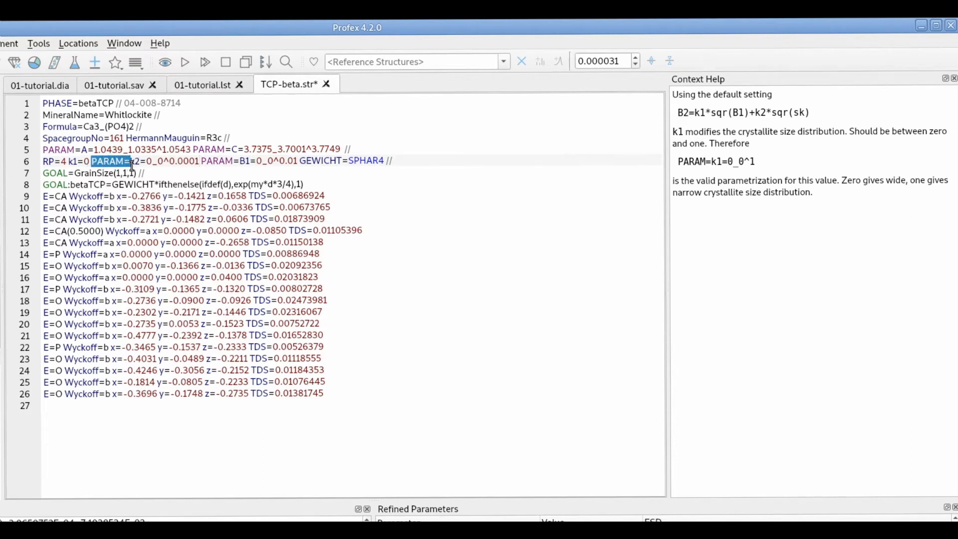
click(130, 160)
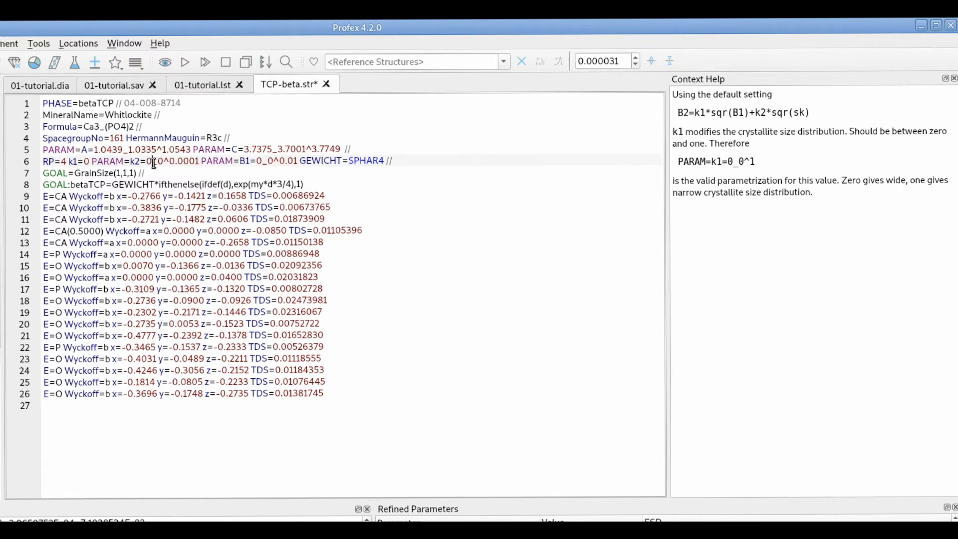
double_click(168, 161)
click(200, 160)
drag(92, 163, 131, 161)
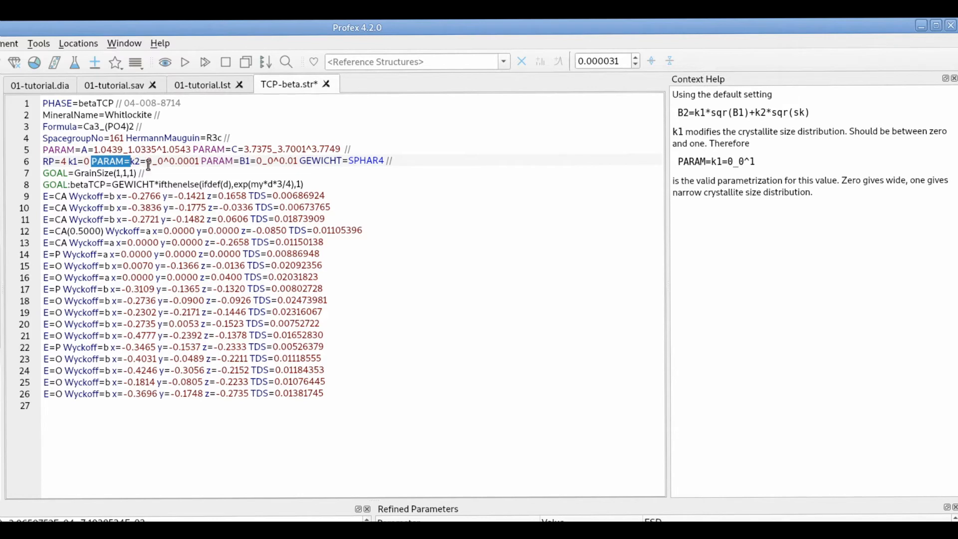
drag(147, 160, 153, 161)
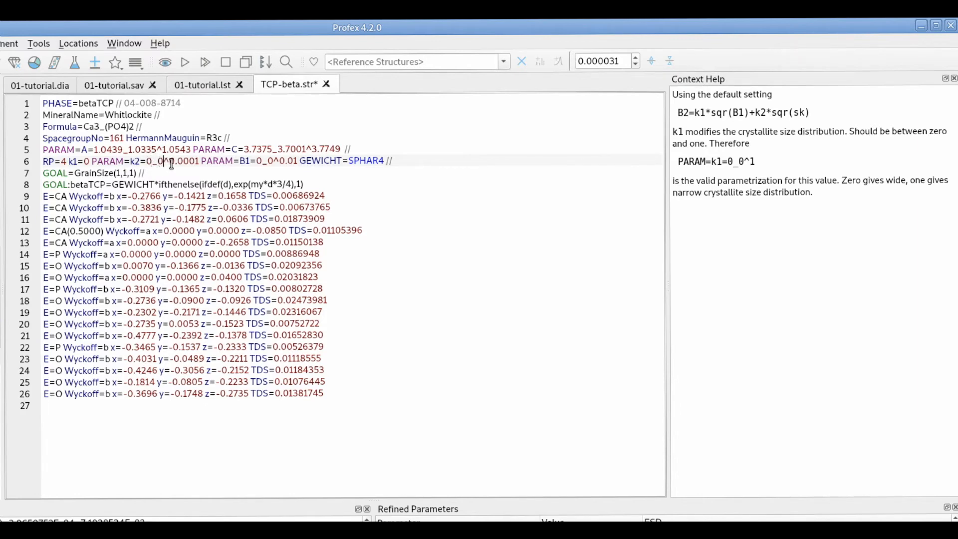
mouse_move(169, 161)
mouse_down()
mouse_move(199, 161)
mouse_move(171, 160)
mouse_up()
click(163, 160)
click(197, 160)
- Try fixing the B1 parameter in line 6, and restore its isotropic refinement as PARAM=B1=0_0^0.01
drag(201, 160, 298, 159)
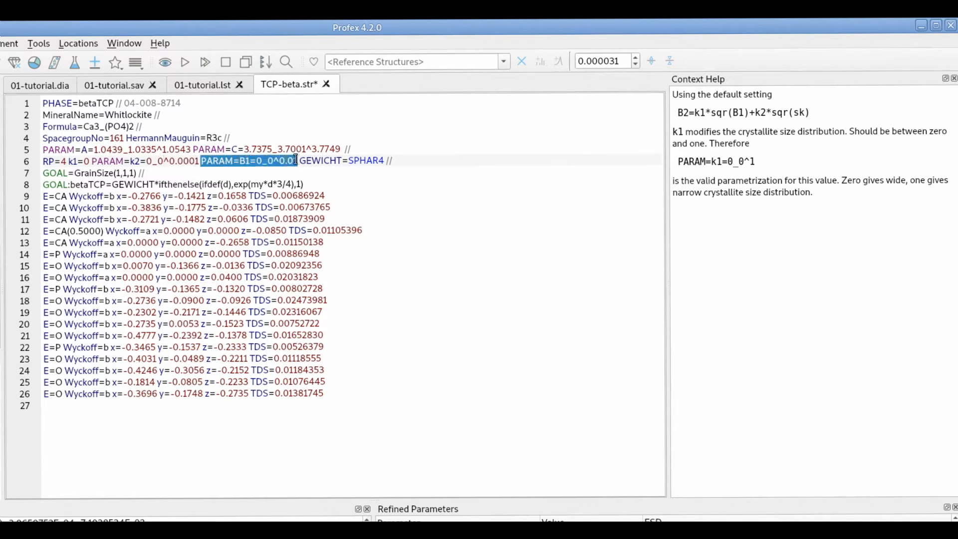
click(244, 160)
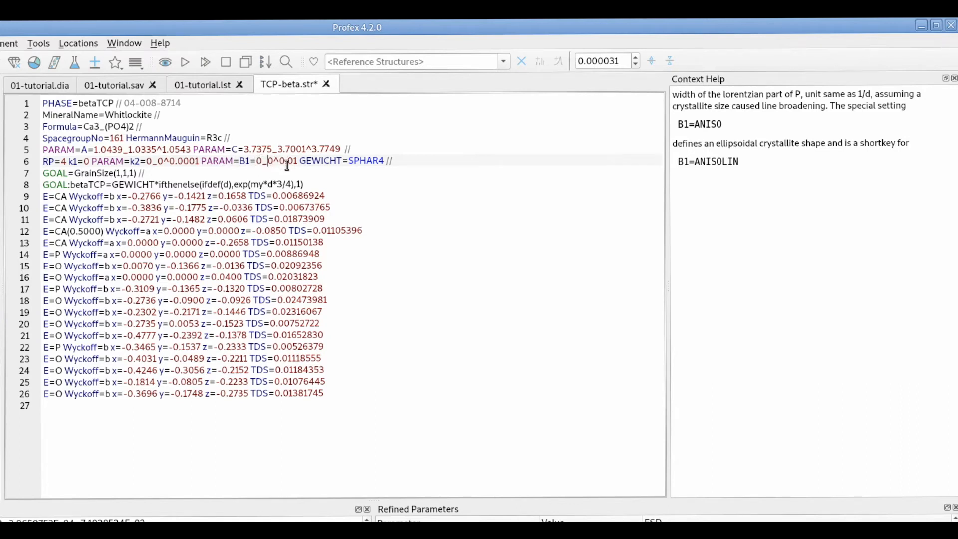
right_click(246, 164)
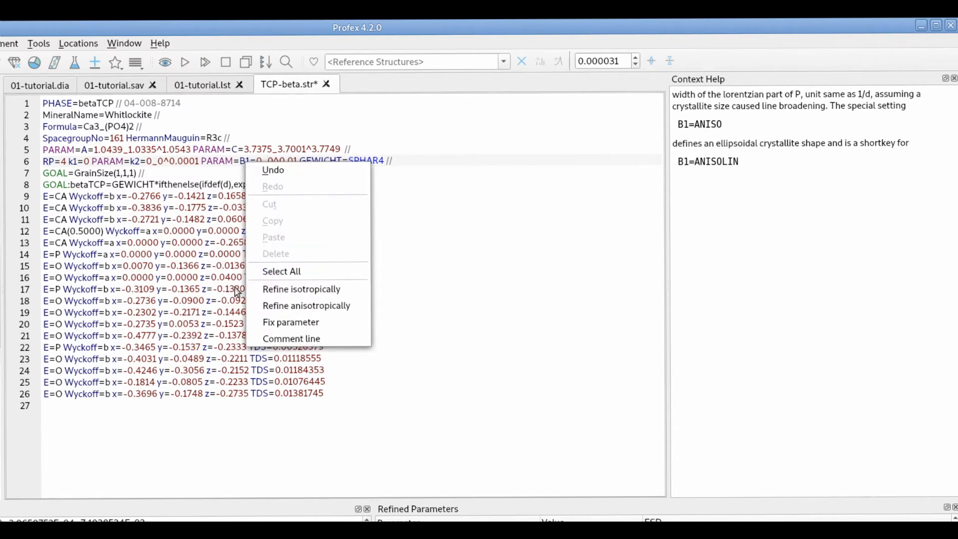
click(289, 322)
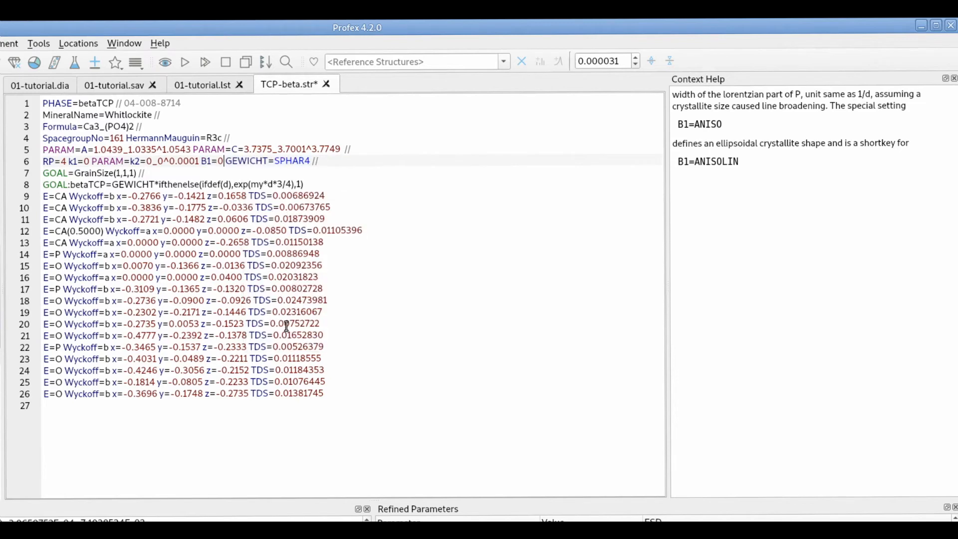
right_click(219, 162)
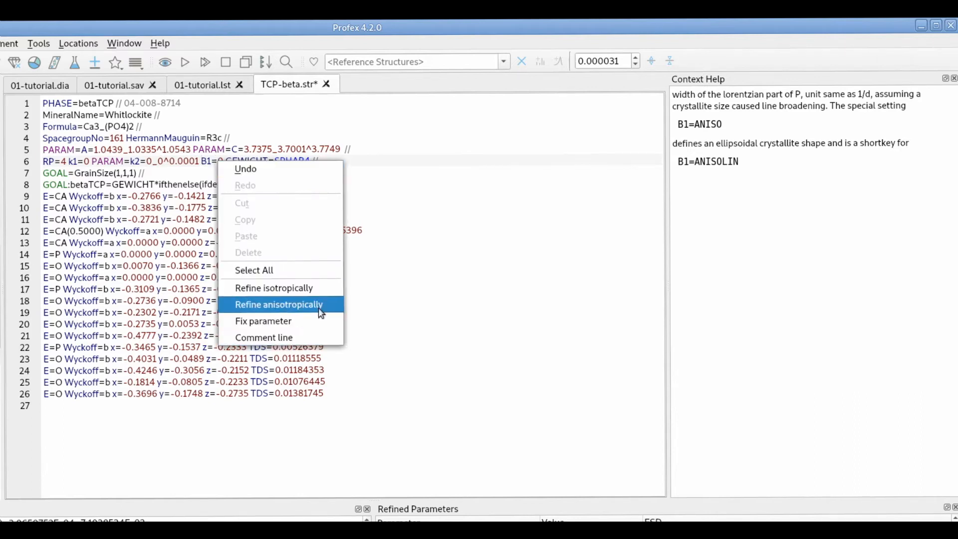
click(301, 288)
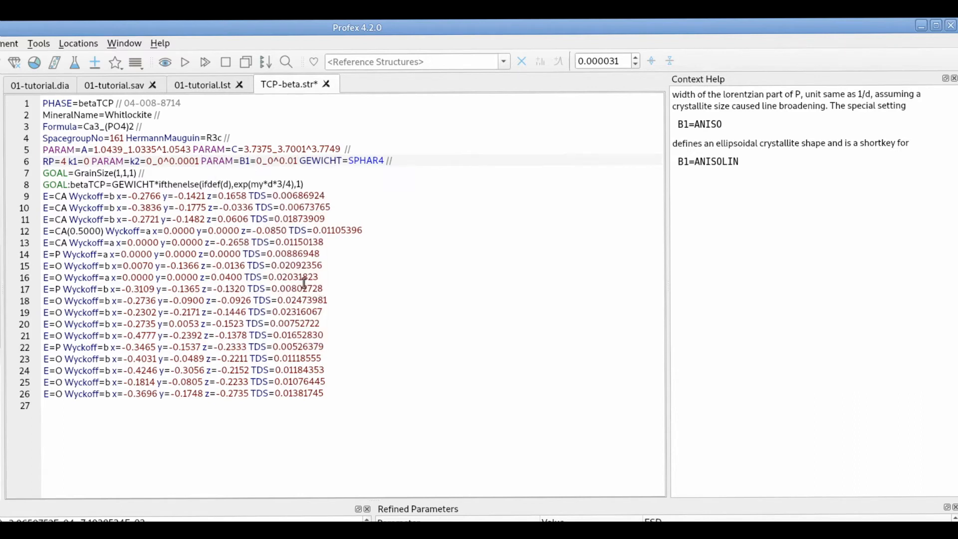
right_click(257, 160)
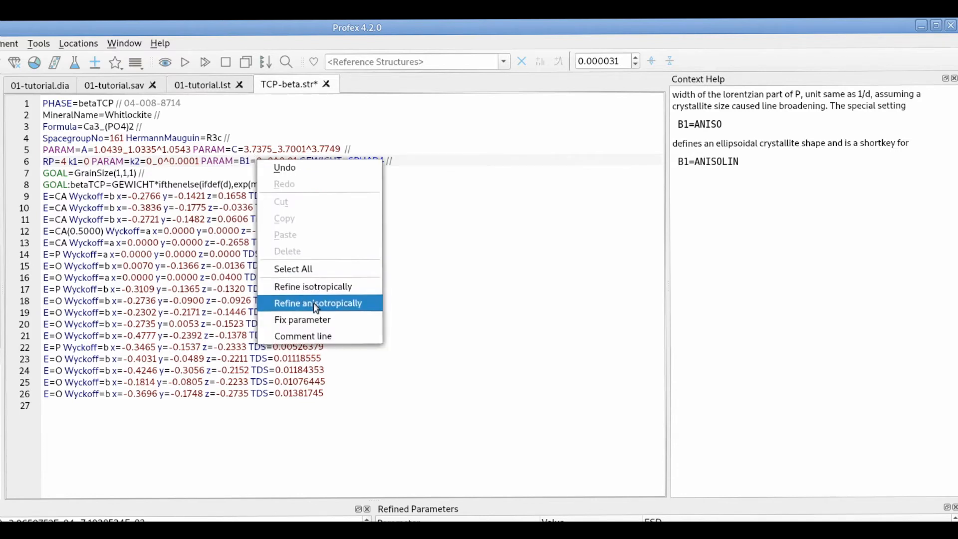
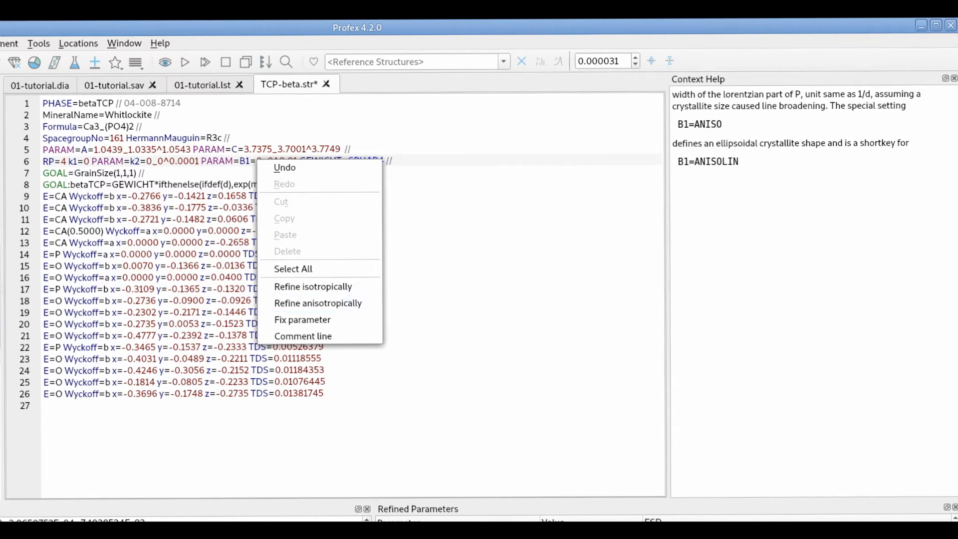
click(293, 80)
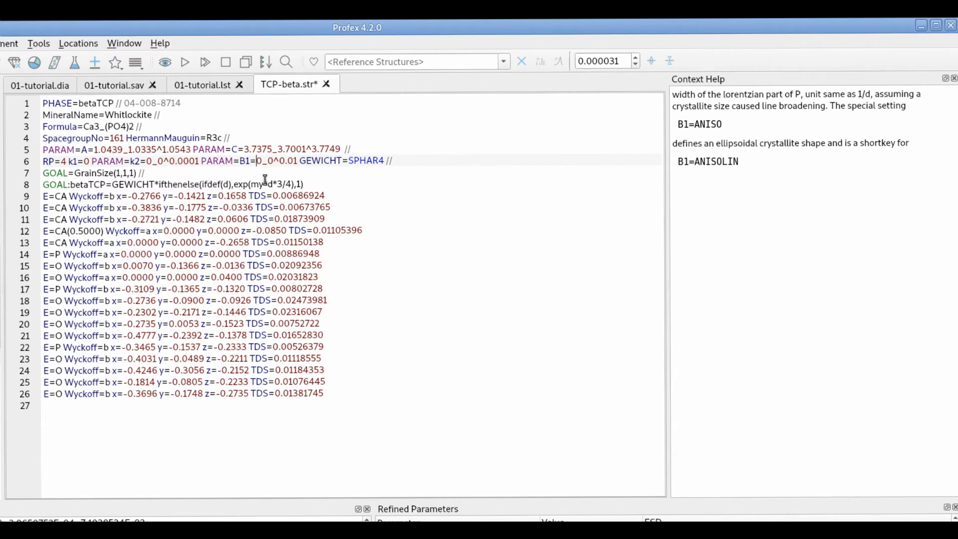
- Look up the GEWICHT scale factor of line 6 in the Context Help
click(256, 162)
drag(299, 161, 342, 160)
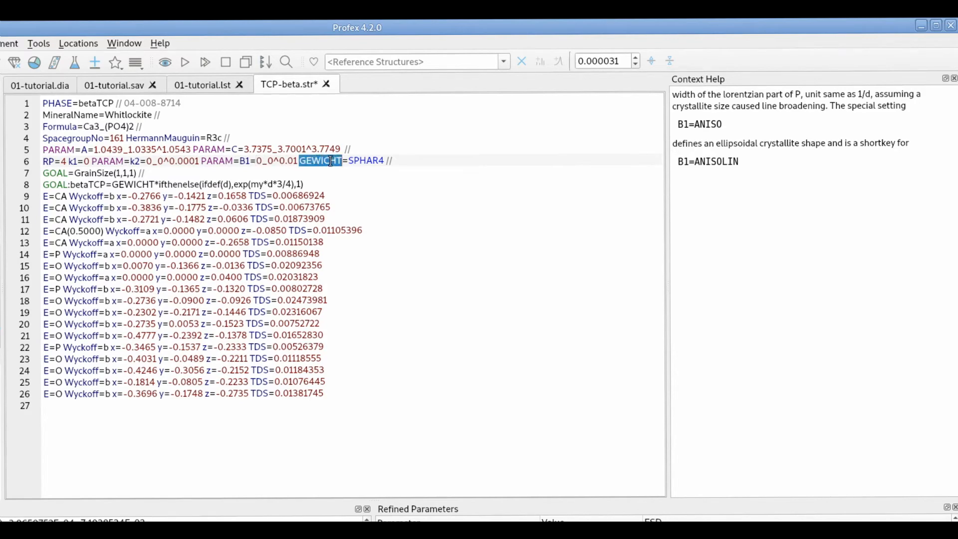
click(331, 161)
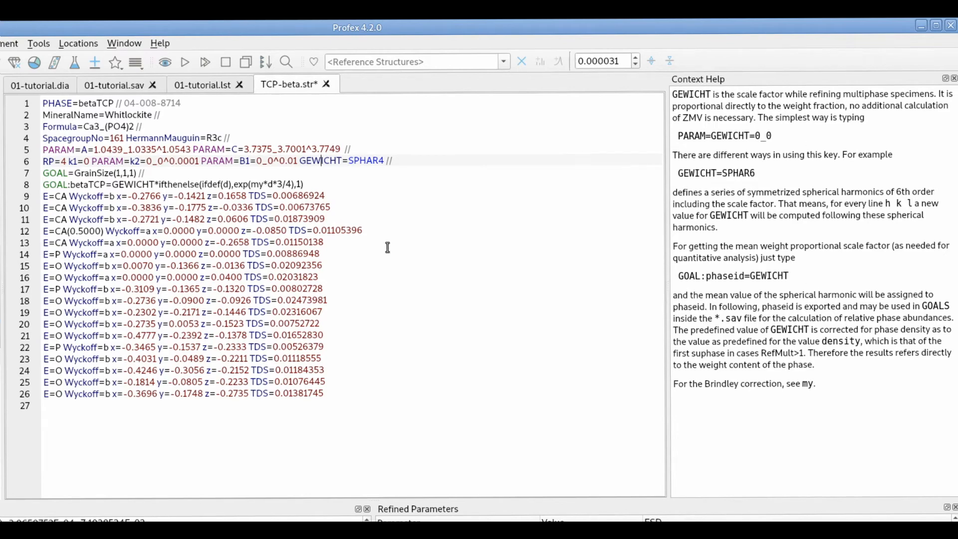
- Try an isotropic scale factor for betaTCP by rewriting the SPHAR4 entry as PARAM=GEWICHT=0_0
double_click(365, 160)
text(0)
key(Left)
click(301, 160)
text(PARAM=B1=0)
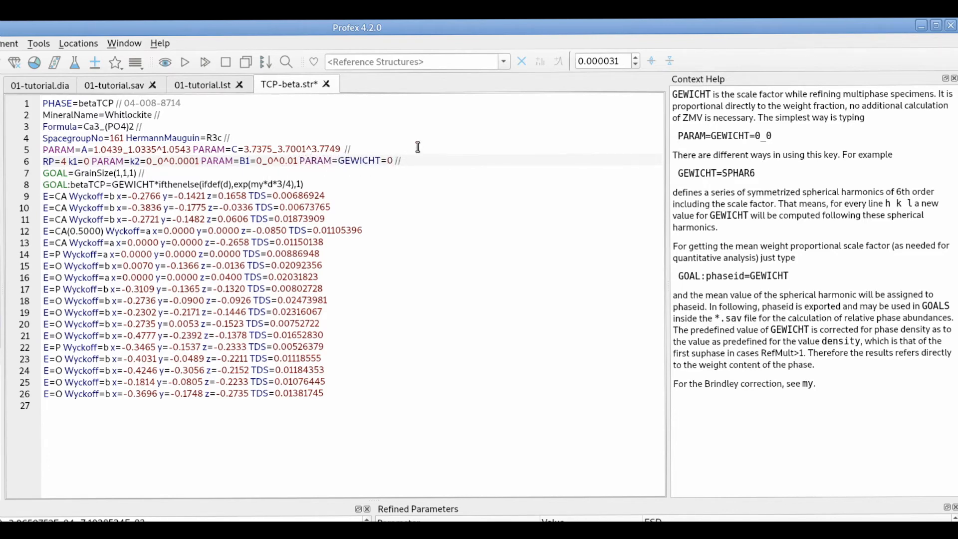
text(_0^0.01)
key(BackSpace)
- Try anisotropic refinement of GEWICHT, raising the spherical harmonics order stepwise from SPHAR2 through SPHAR4, SPHAR6 and SPHAR8 to SPHAR10
right_click(375, 162)
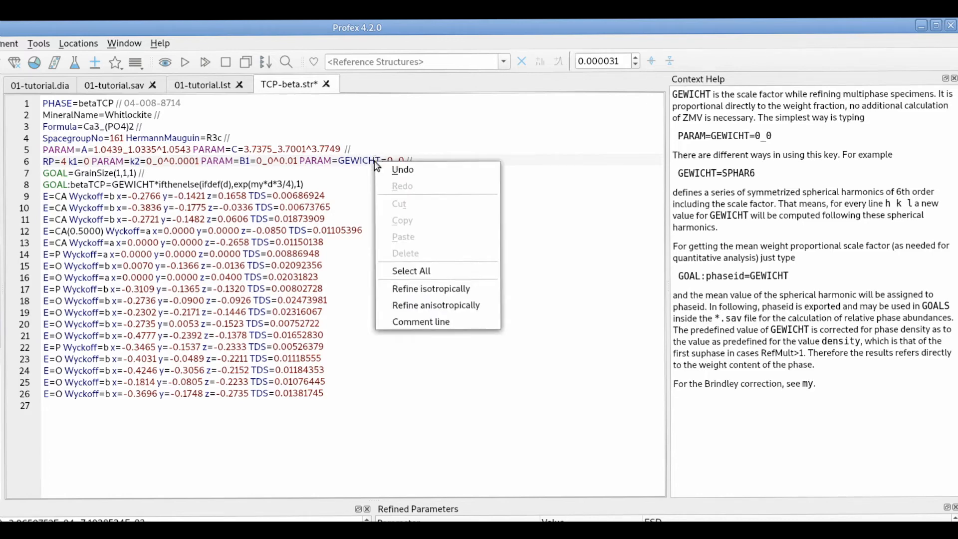
click(426, 289)
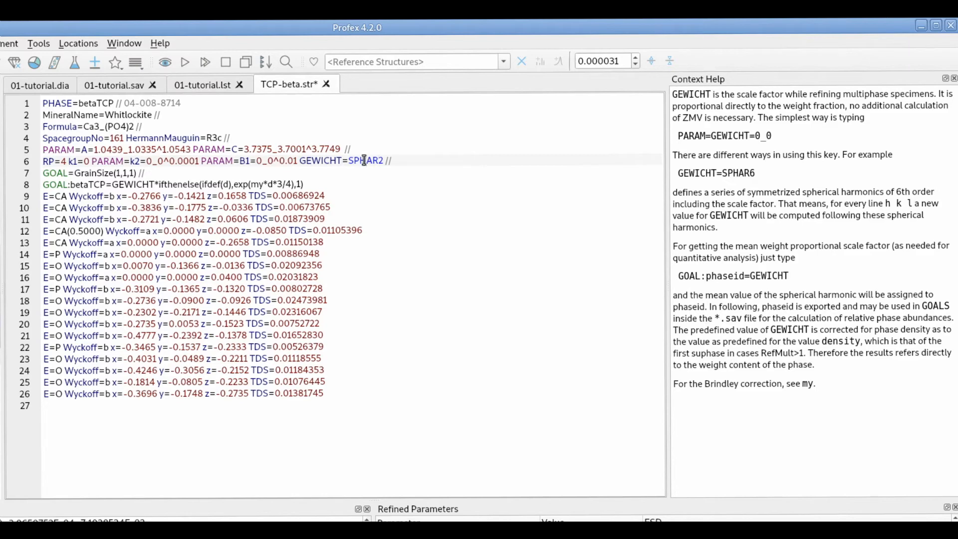
right_click(367, 161)
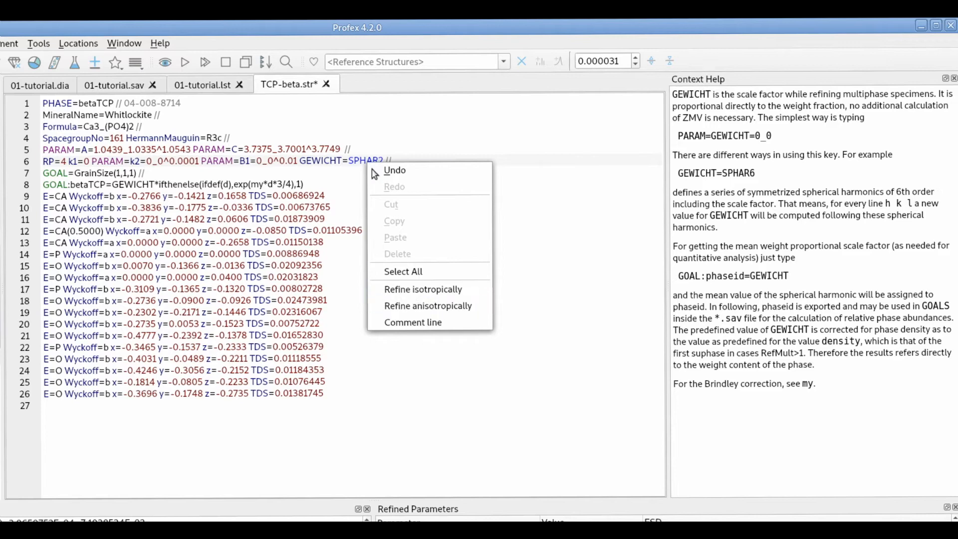
click(419, 306)
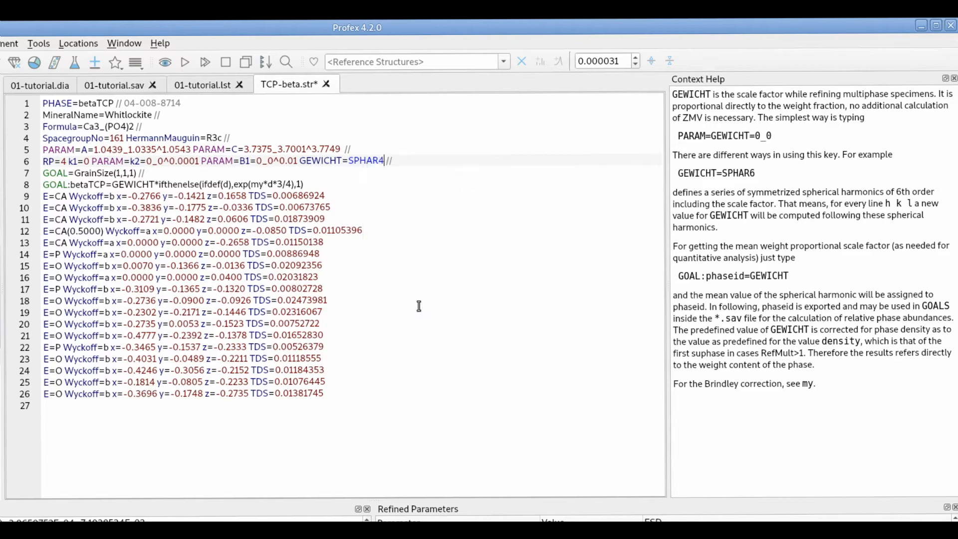
right_click(370, 159)
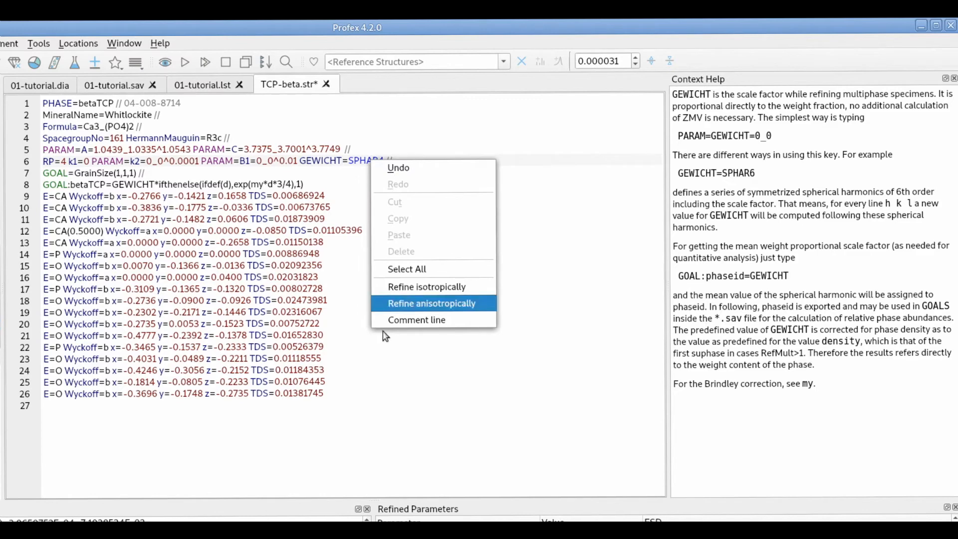
click(421, 306)
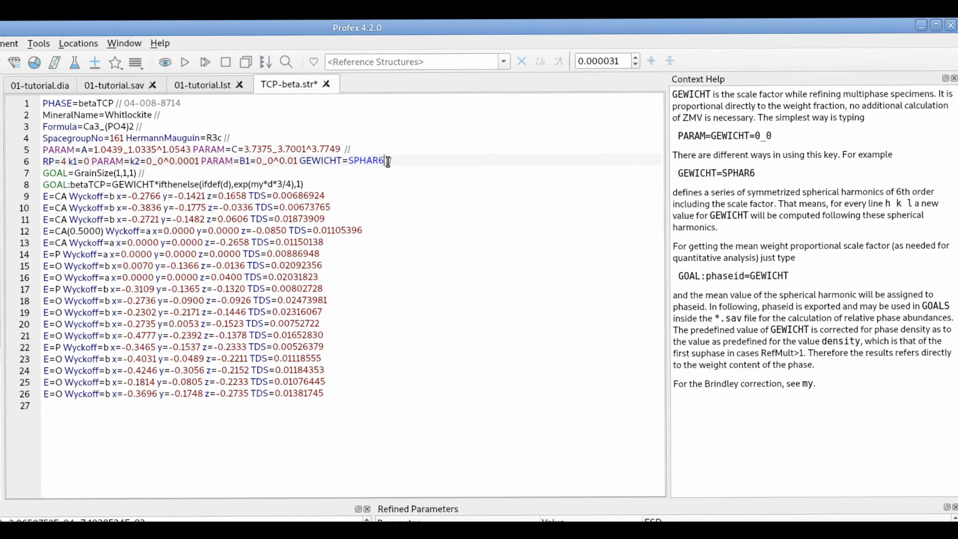
right_click(371, 160)
click(402, 295)
right_click(372, 160)
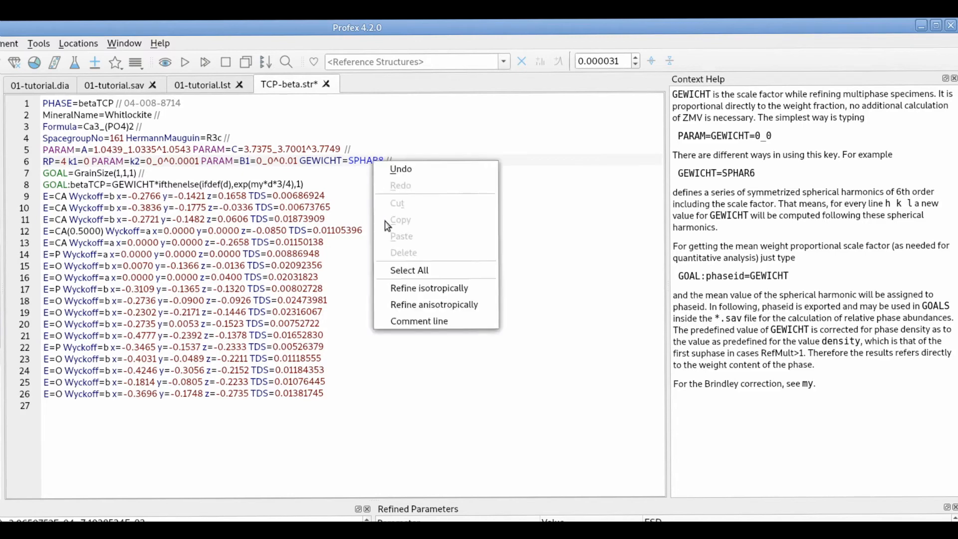
click(423, 306)
right_click(366, 162)
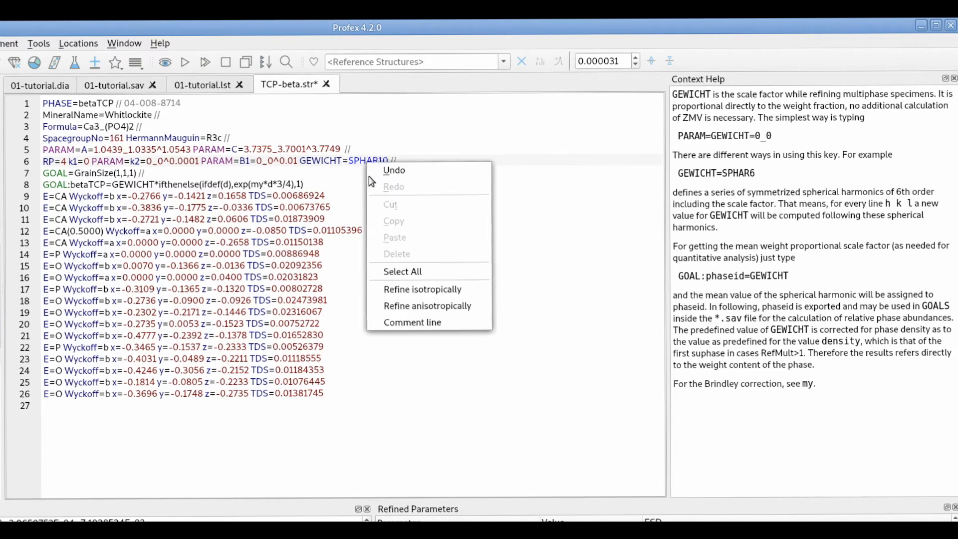
click(433, 287)
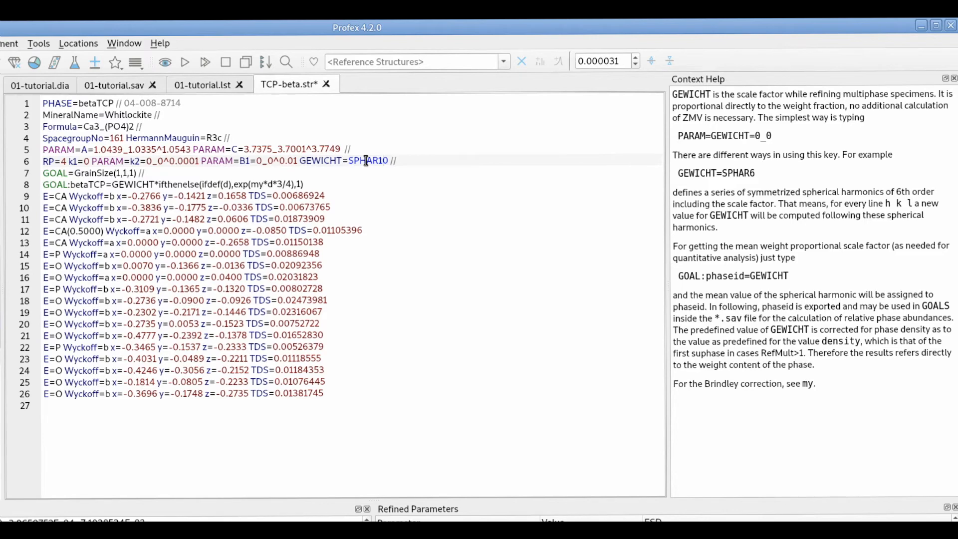
- Lower the spherical harmonics order of GEWICHT stepwise back to SPHAR4
right_click(366, 161)
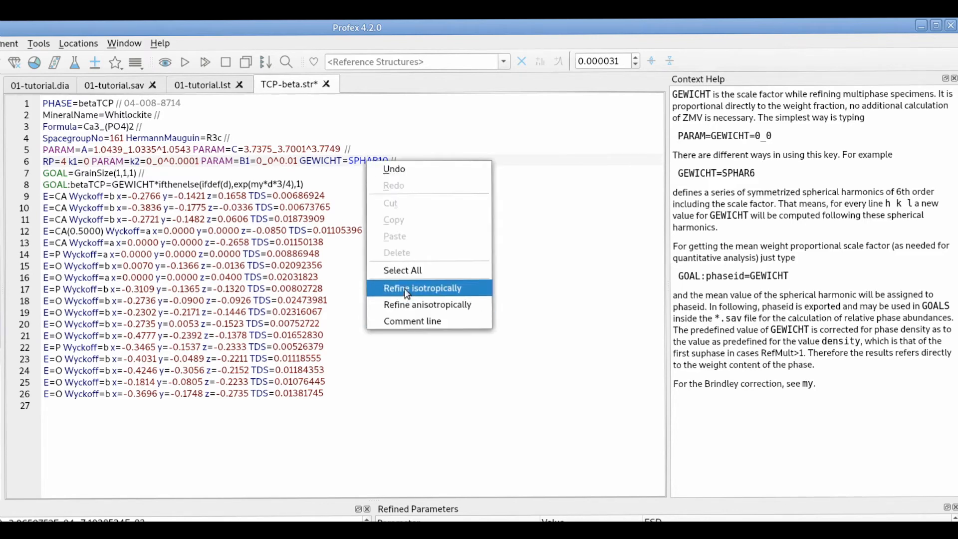
click(401, 287)
right_click(365, 159)
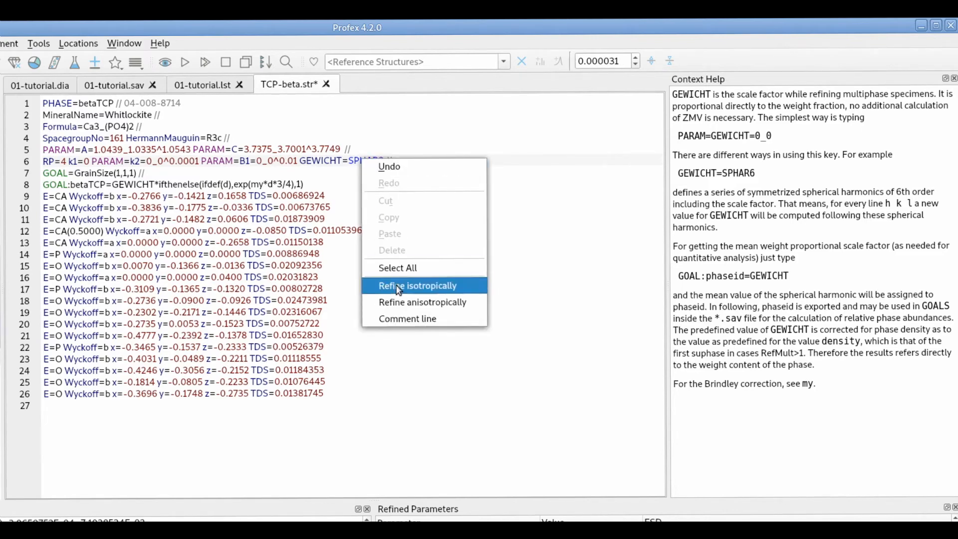
click(409, 282)
right_click(366, 160)
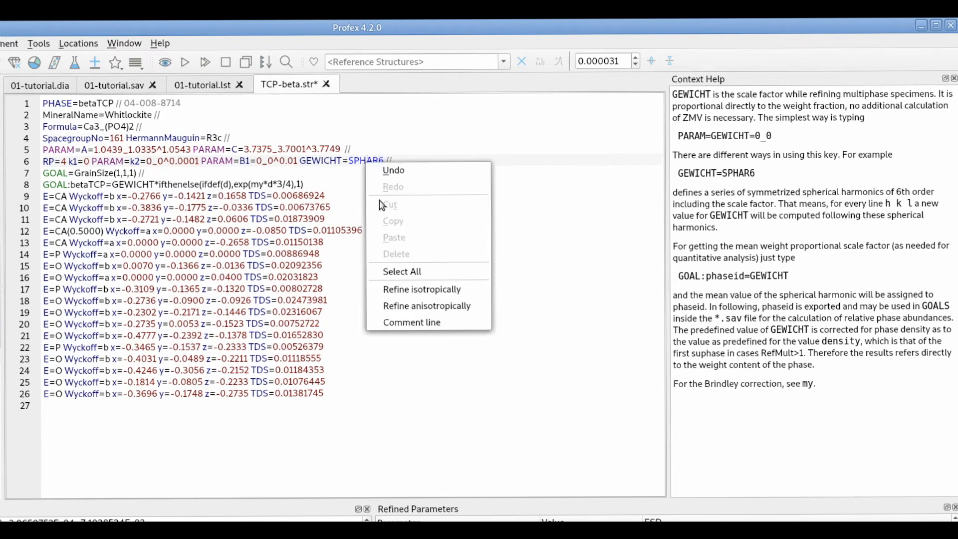
click(415, 291)
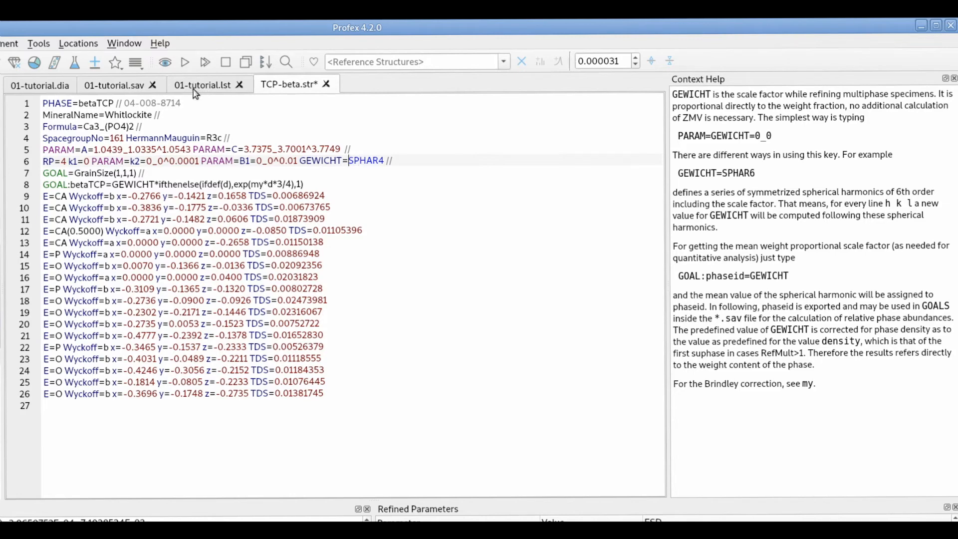
- Examine the GEWICHT entry among the local betaTCP parameters in the 01-tutorial.lst results
click(209, 86)
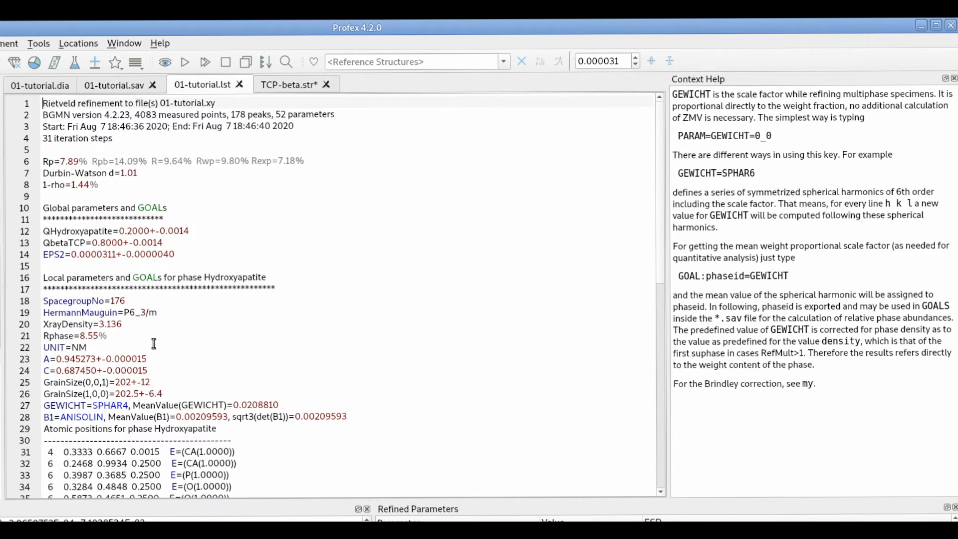
scroll(91, 416, down, 13)
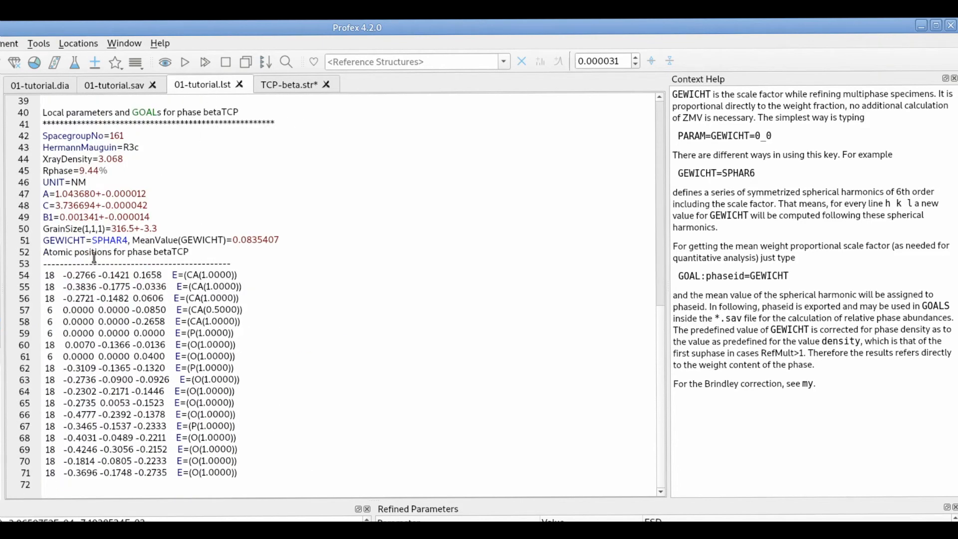
drag(92, 240, 135, 240)
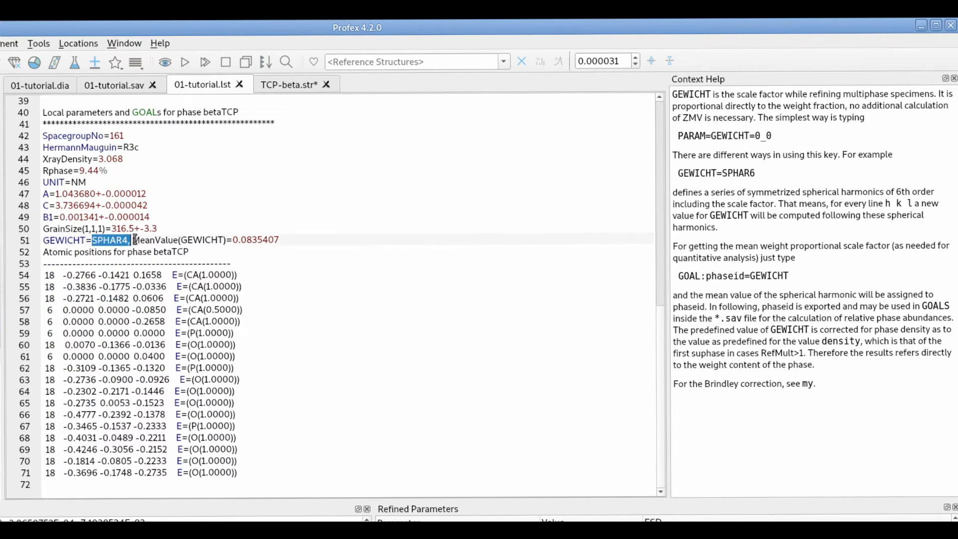
- Compare the betaTCP GEWICHT=SPHAR4 setting in the structure file with the peak misfit in the 01-tutorial diffraction pattern
click(137, 240)
click(292, 85)
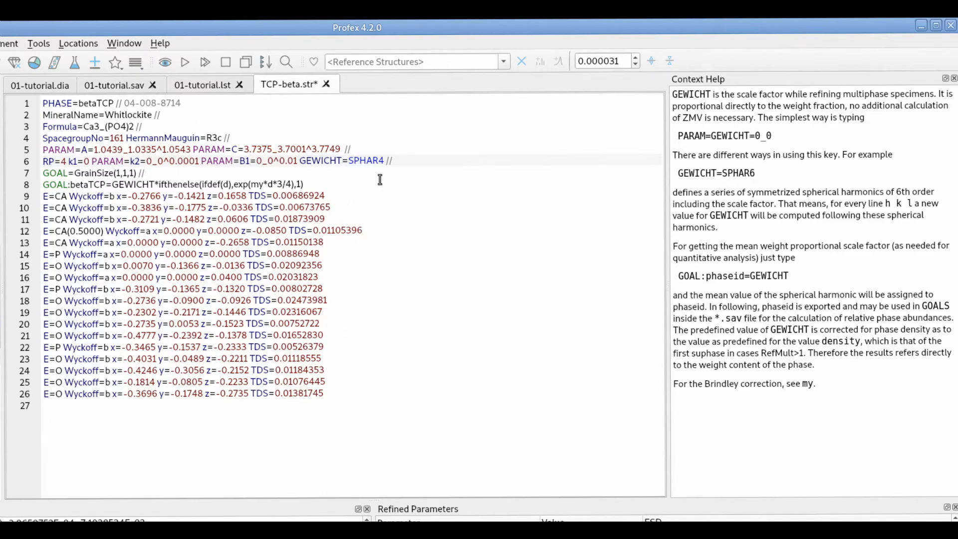
click(40, 88)
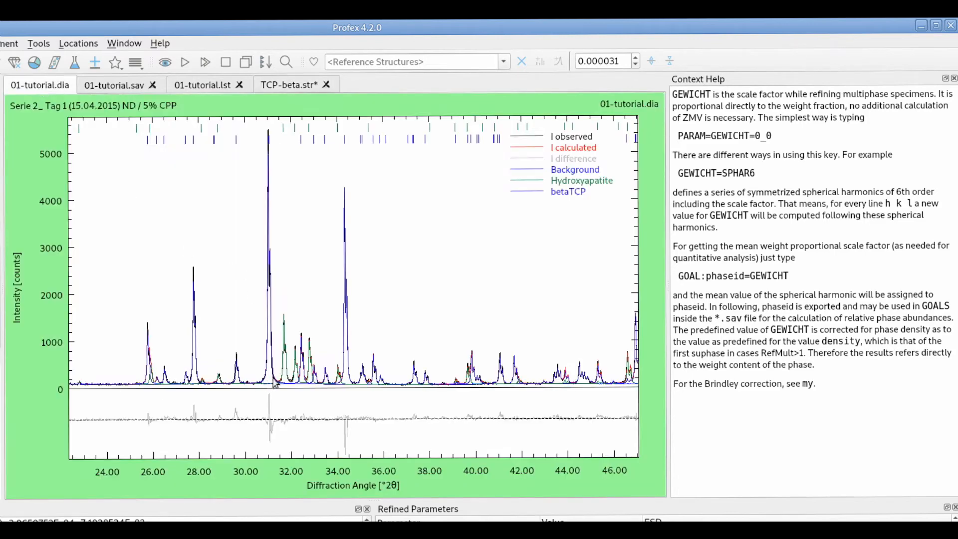
scroll(188, 347, up, 3)
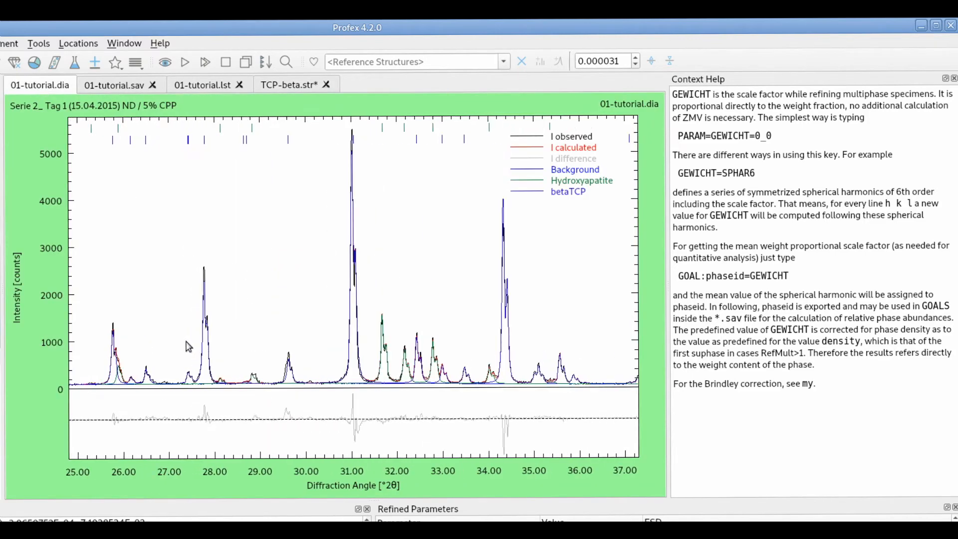
scroll(544, 334, up, 1)
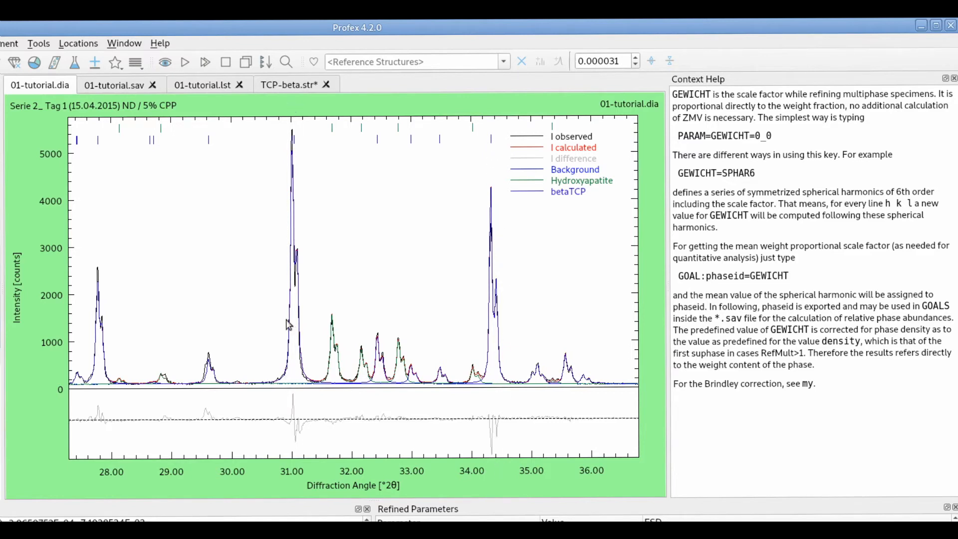
right_click(329, 314)
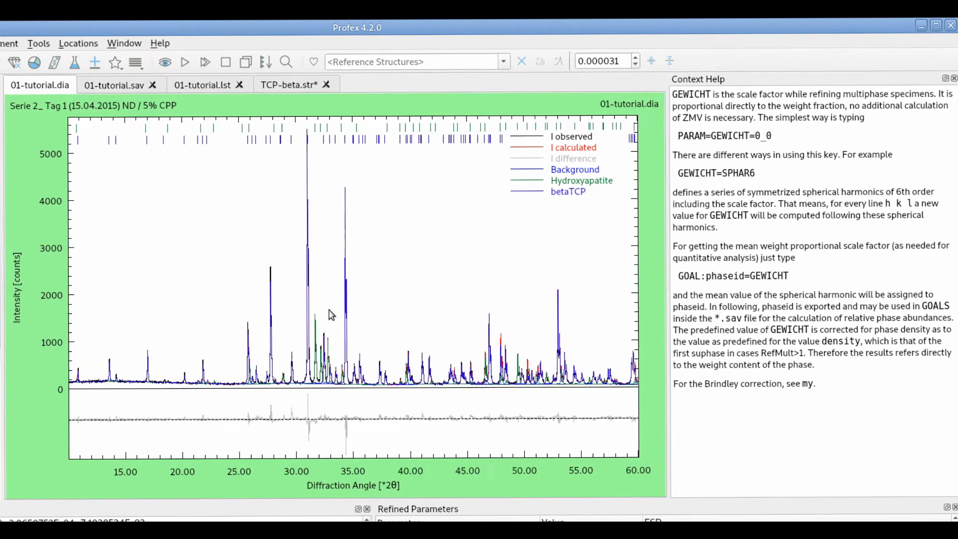
click(284, 87)
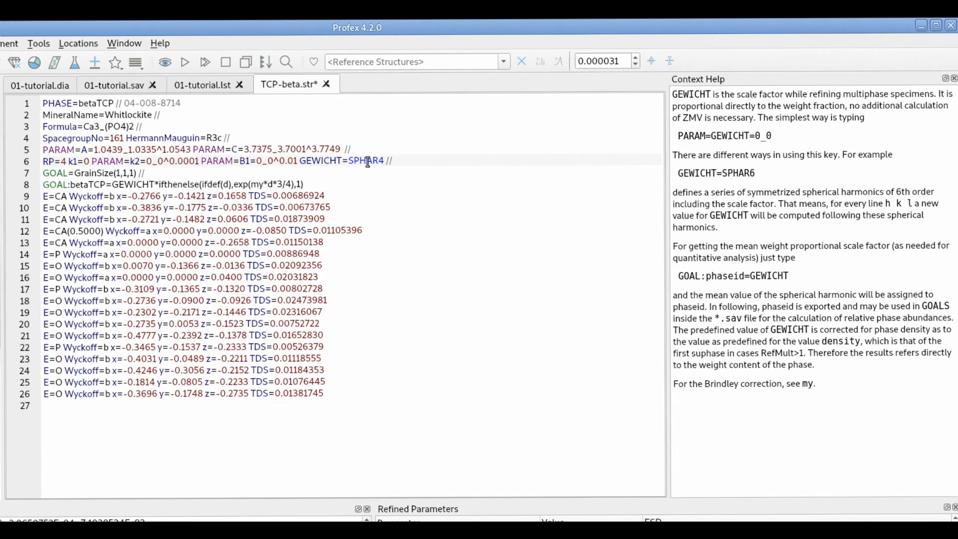
click(46, 88)
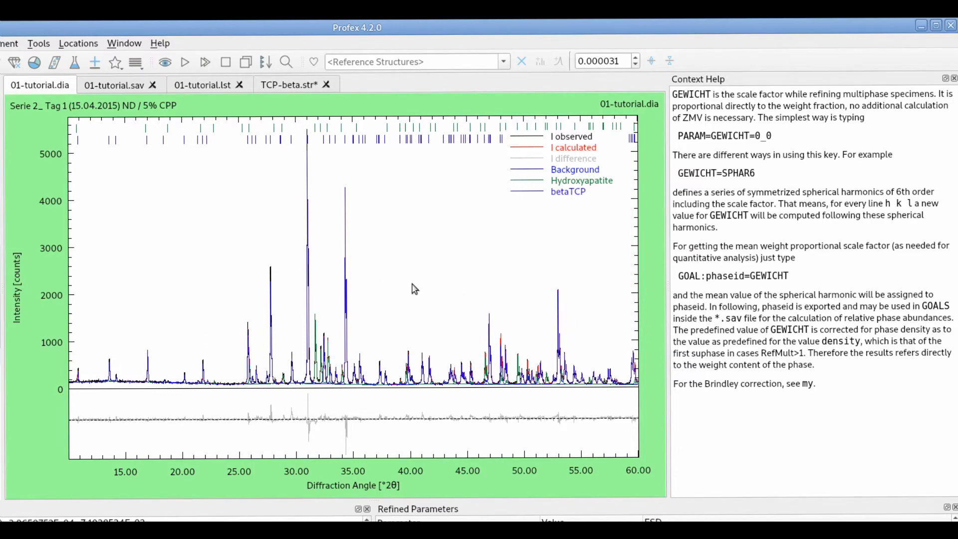
click(295, 86)
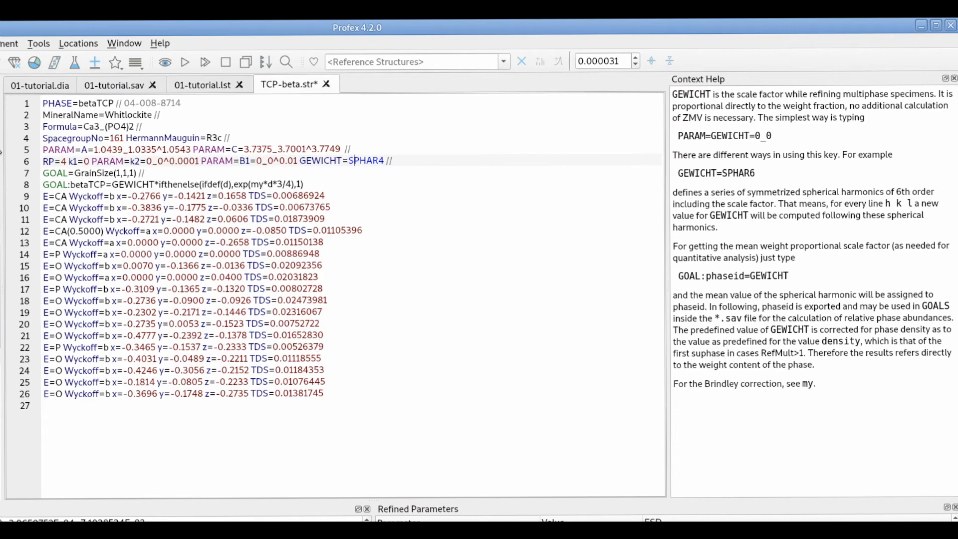
click(36, 86)
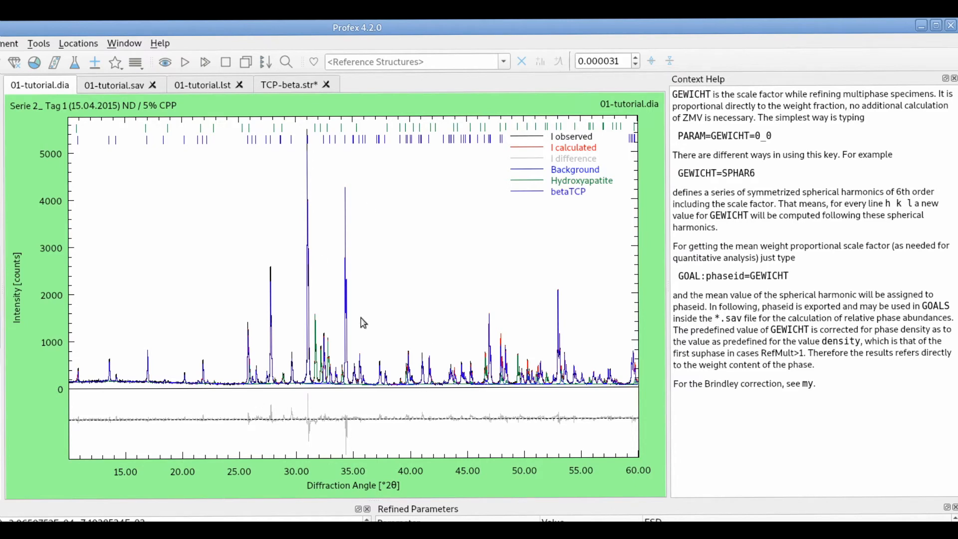
- Examine the observed and calculated profiles of the strong betaTCP peaks near 31 and 34.4 °2θ, including the peak shape at 31 °2θ
scroll(364, 324, up, 5)
scroll(211, 323, up, 2)
scroll(212, 321, up, 2)
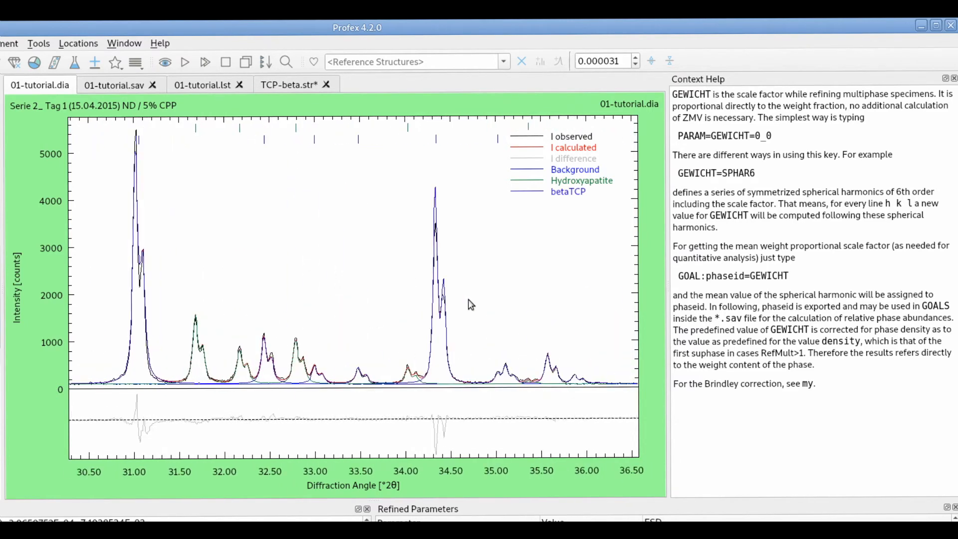
scroll(516, 299, down, 1)
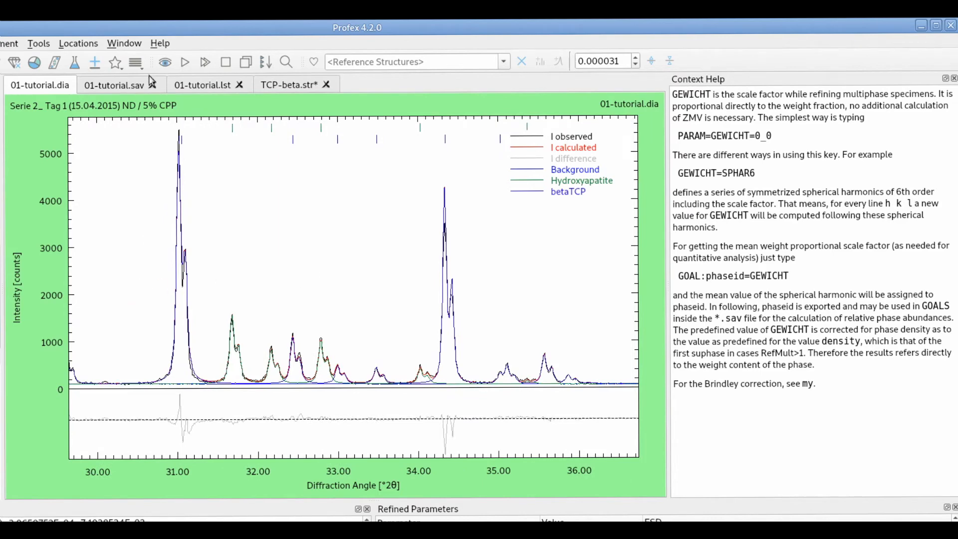
click(303, 85)
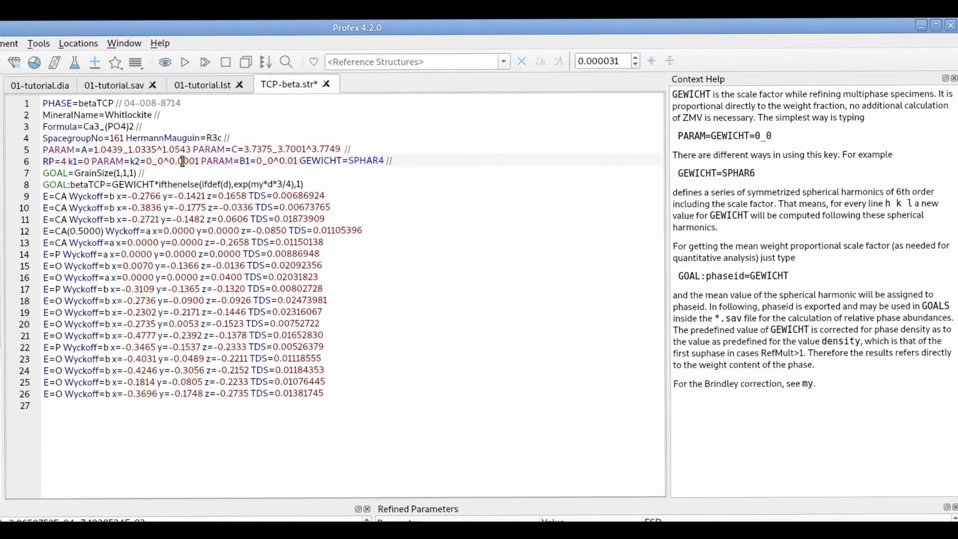
click(50, 84)
scroll(152, 325, up, 5)
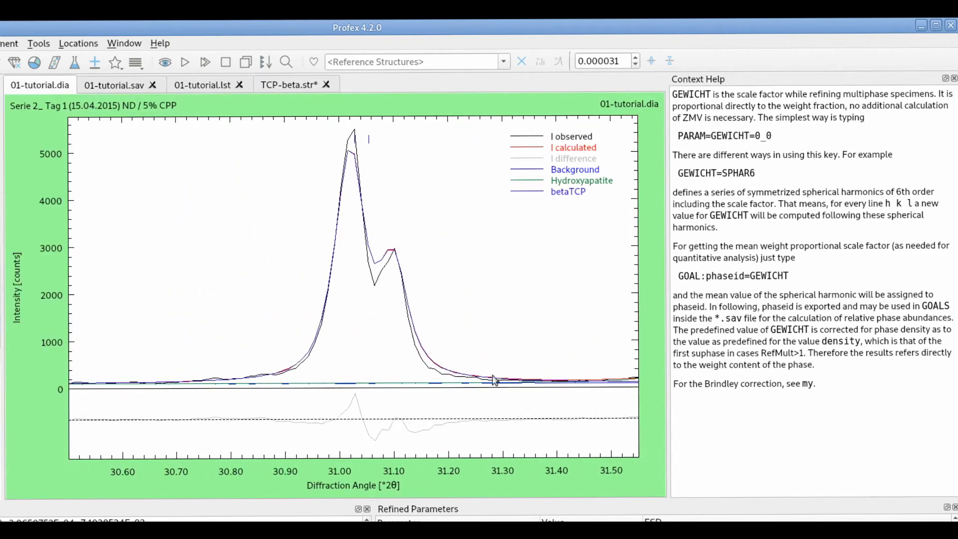
double_click(325, 294)
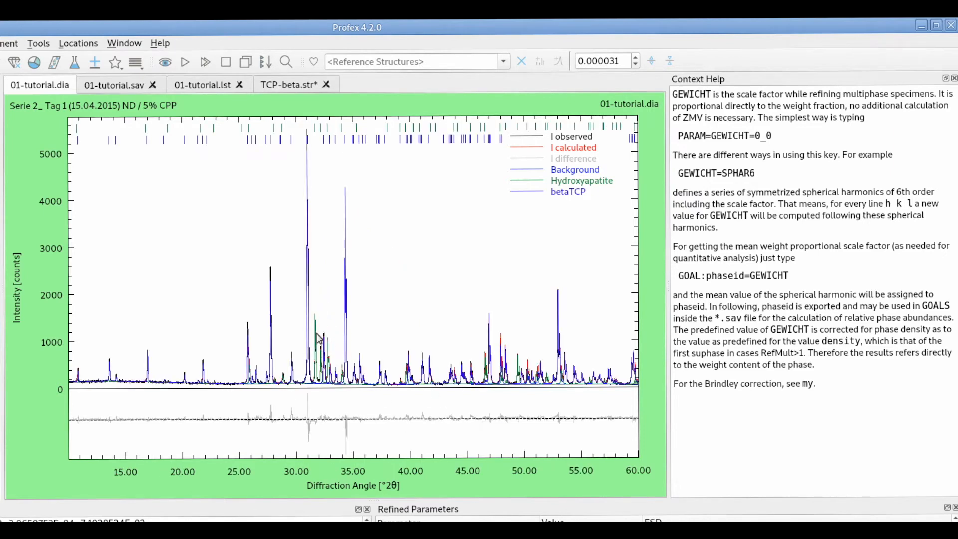
- Review the help on k2 in TCP-beta.str and inspect the refined B1 entry among the local betaTCP parameters
click(293, 87)
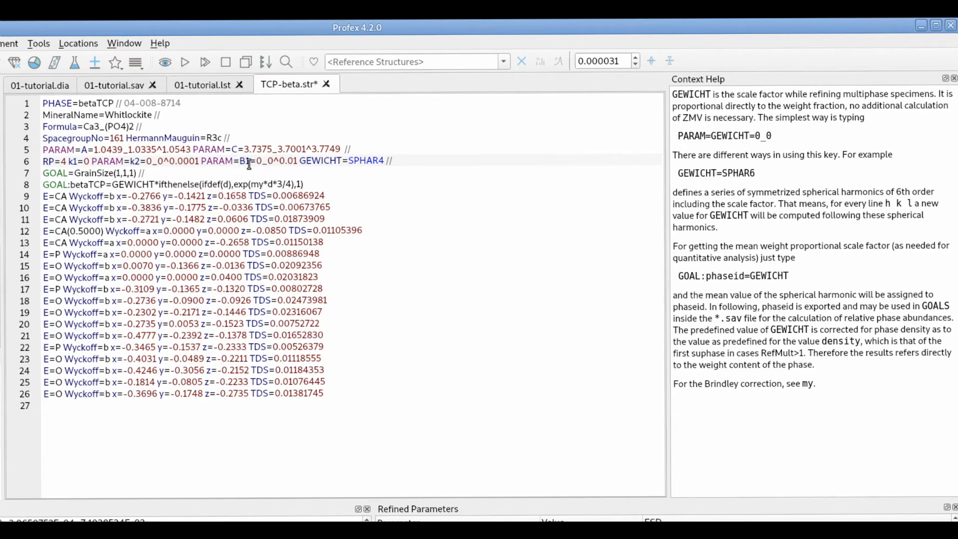
click(135, 159)
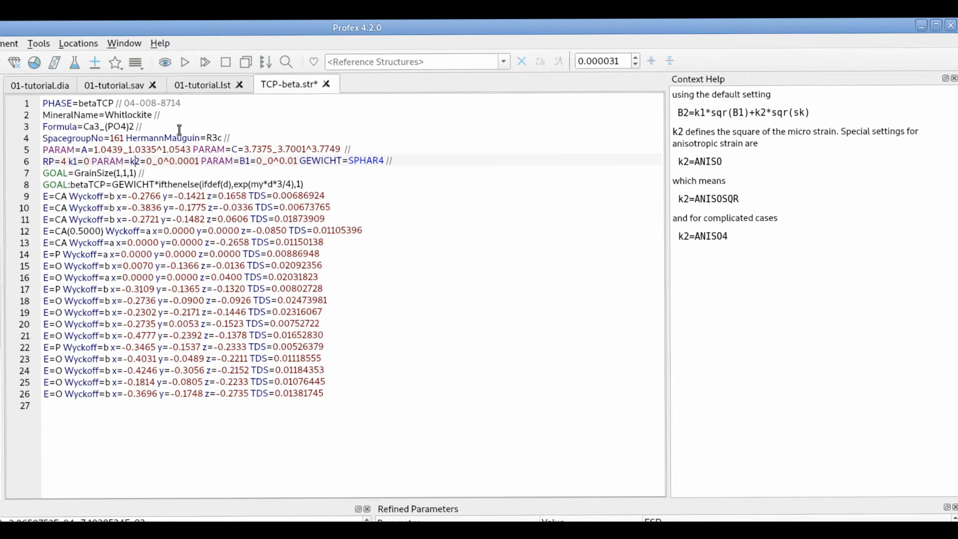
click(209, 84)
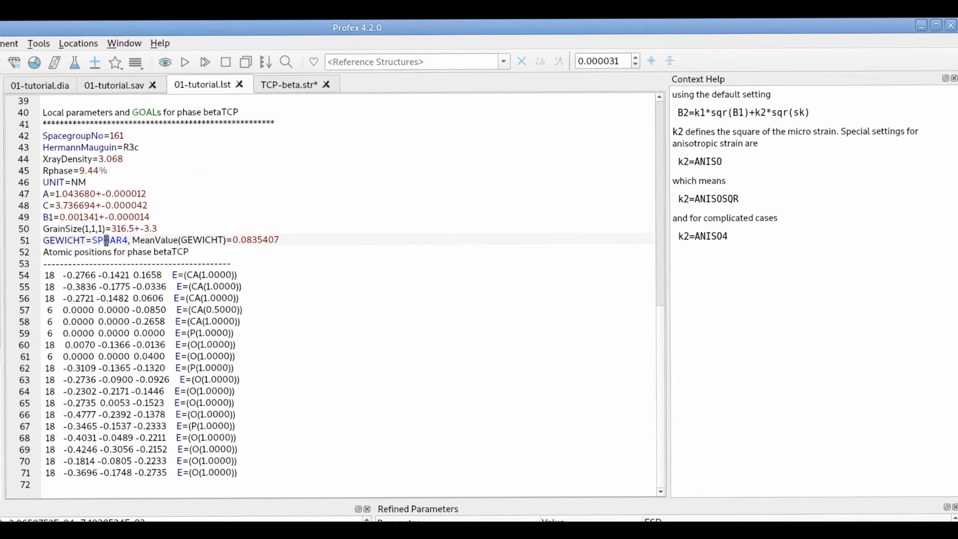
drag(44, 217, 100, 216)
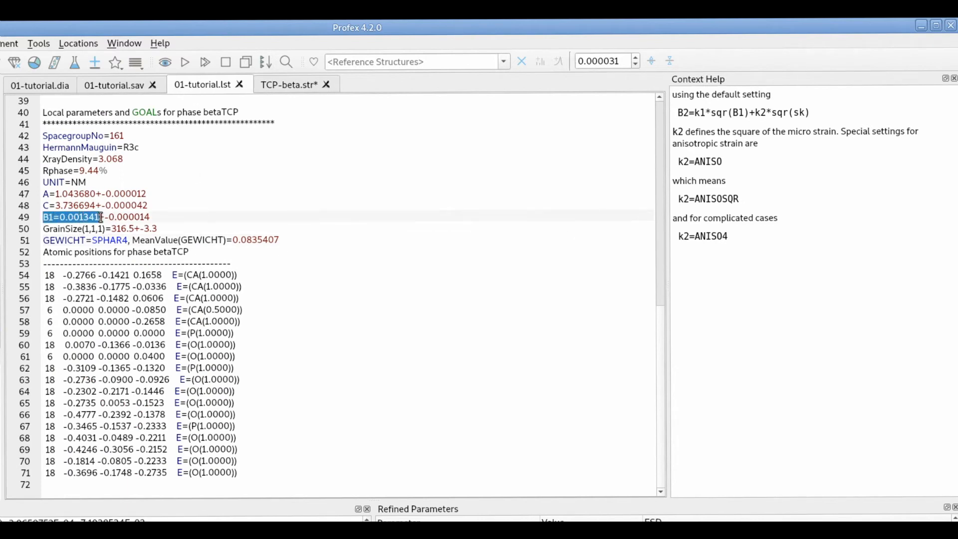
click(160, 215)
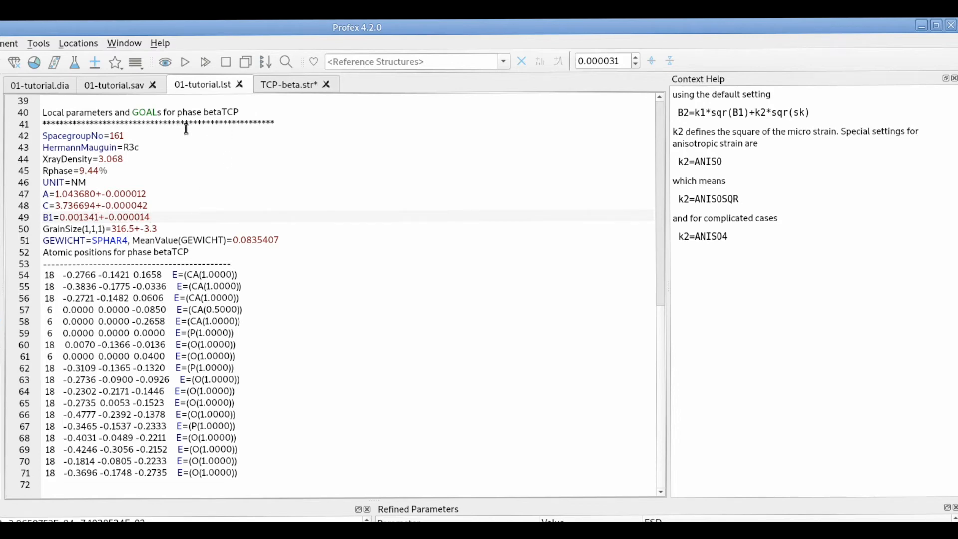
- Try fixing k2 at 0 in TCP-beta.str, and return it to isotropic refinement as PARAM=k2=0_0^0.0001
click(294, 86)
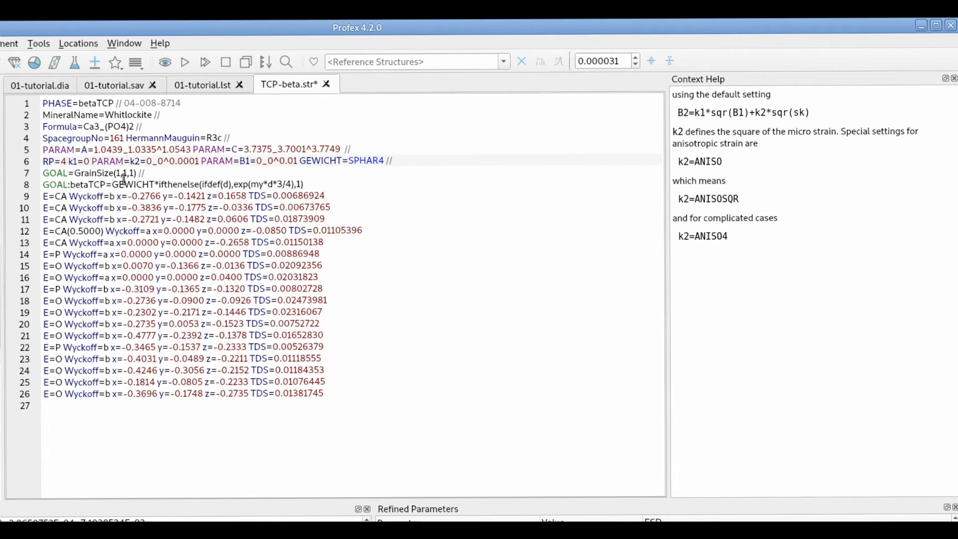
right_click(149, 160)
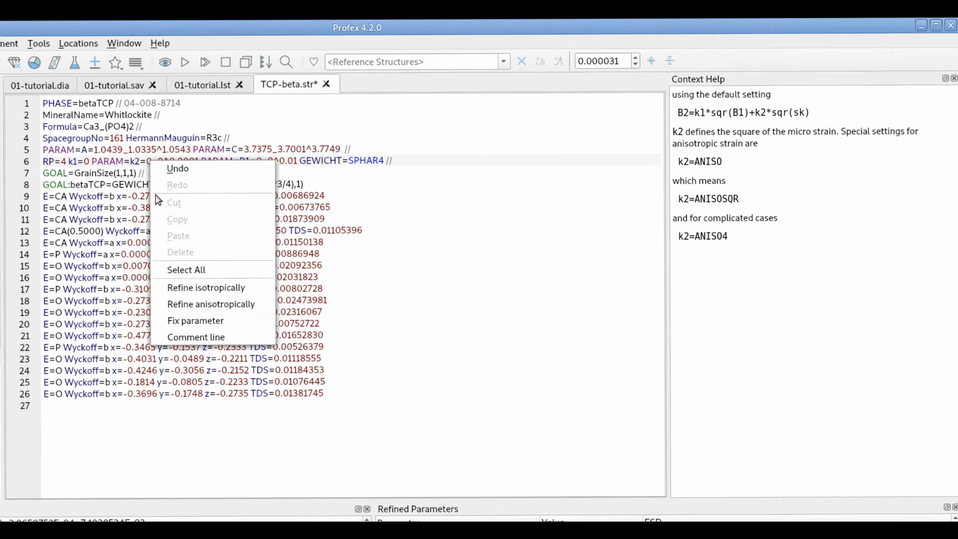
click(198, 321)
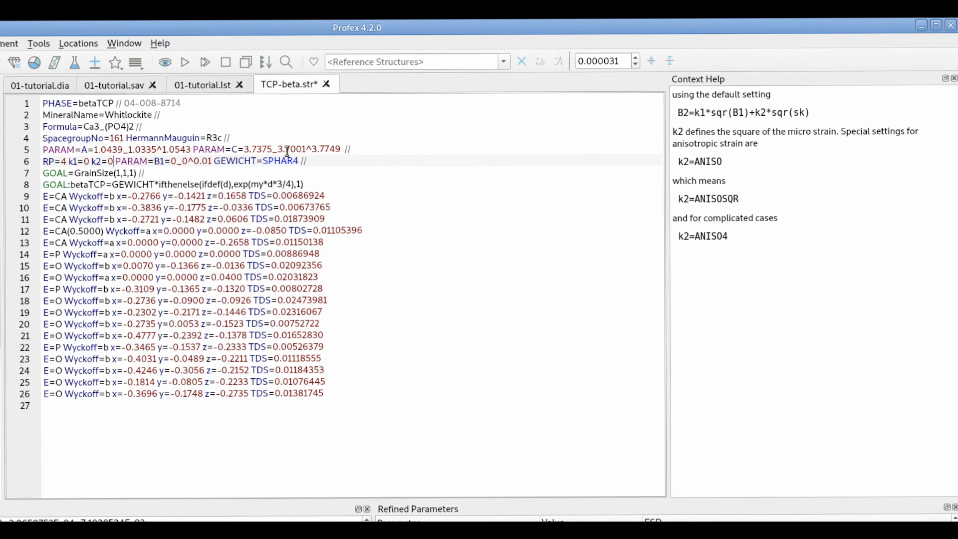
right_click(100, 162)
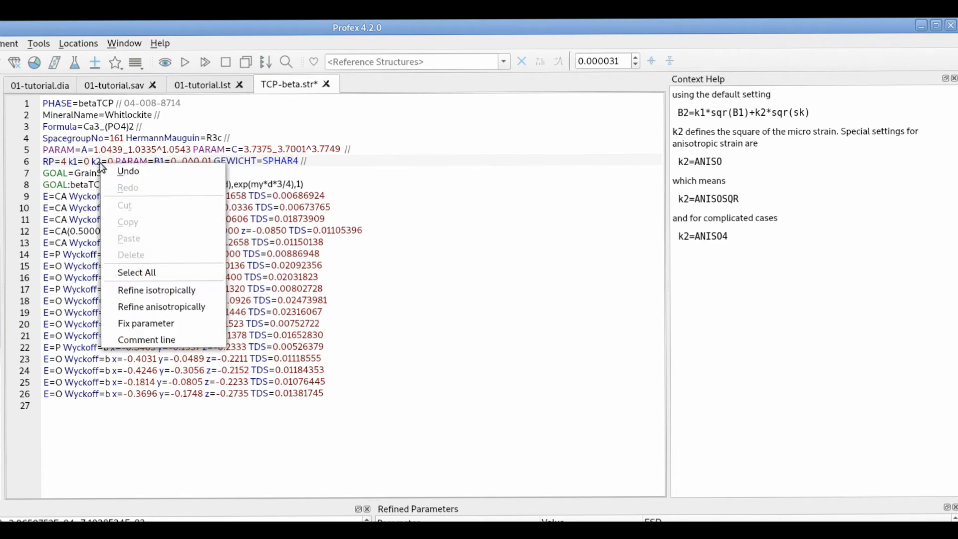
click(148, 287)
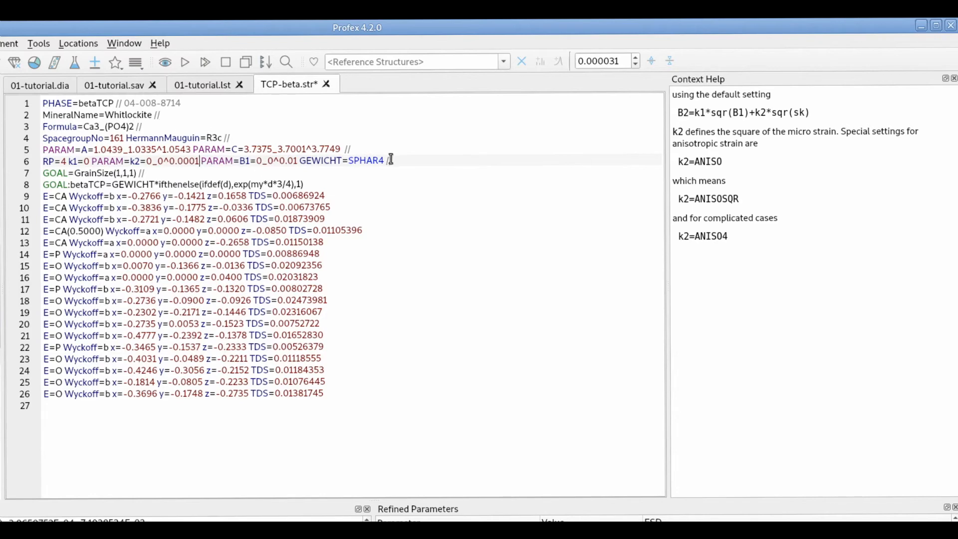
- Raise the anisotropic refinement of GEWICHT to SPHAR6, run the refinement, and check the resulting χ² statistic
right_click(373, 160)
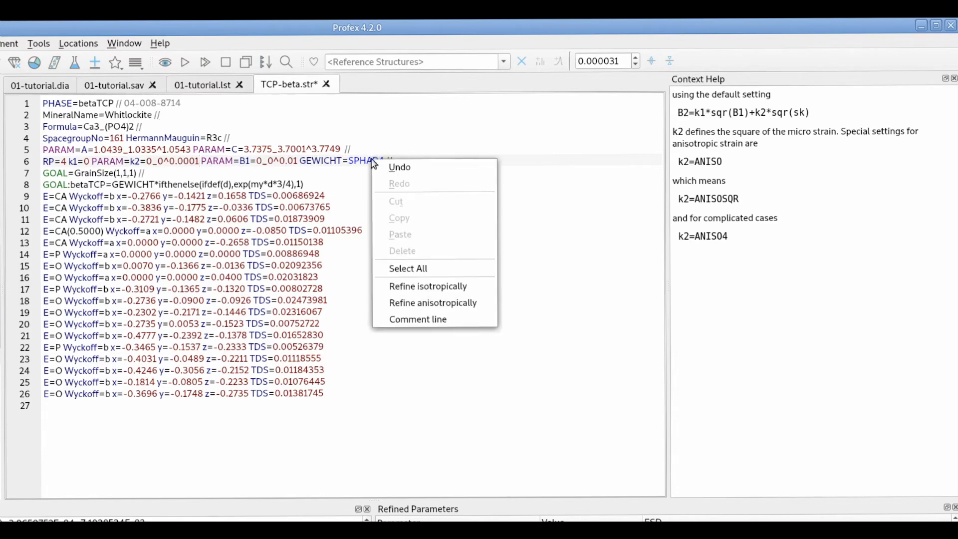
click(426, 303)
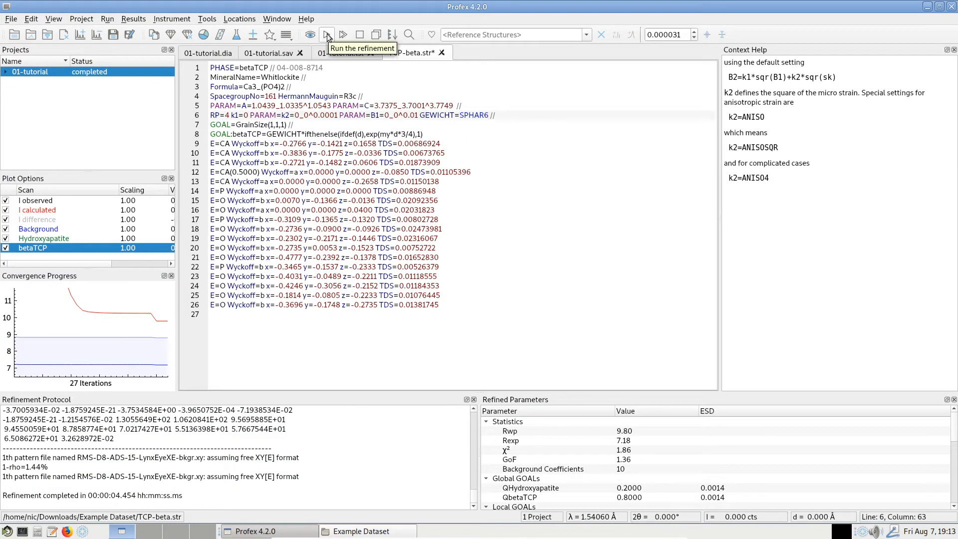
click(327, 35)
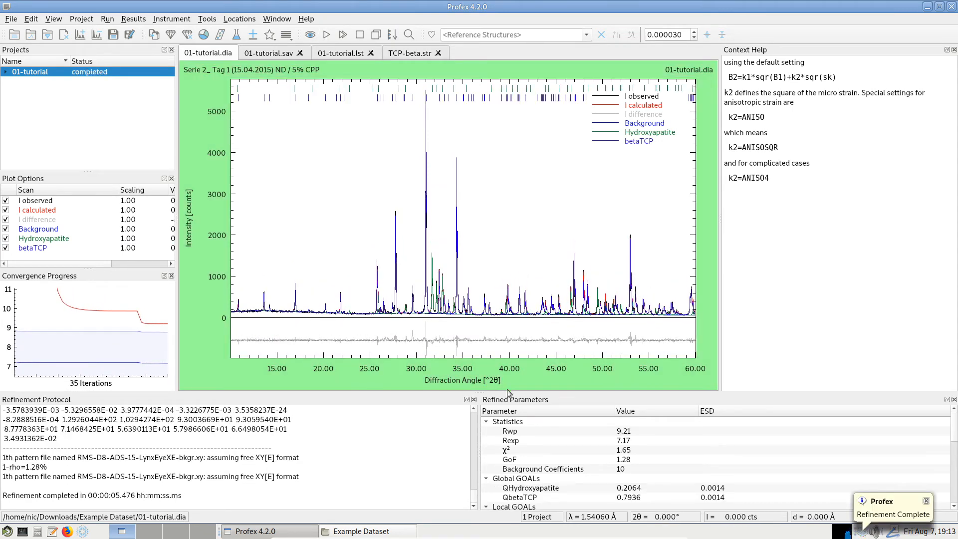
click(532, 451)
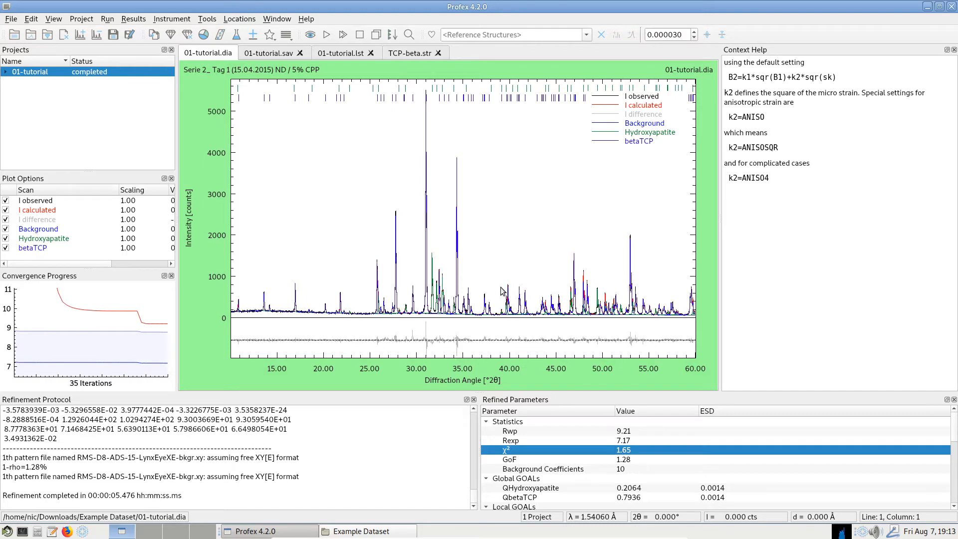
- Examine how the refined pattern fits the betaTCP peaks between about 25 and 37 °2θ, focusing on the difference curve
scroll(421, 302, up, 2)
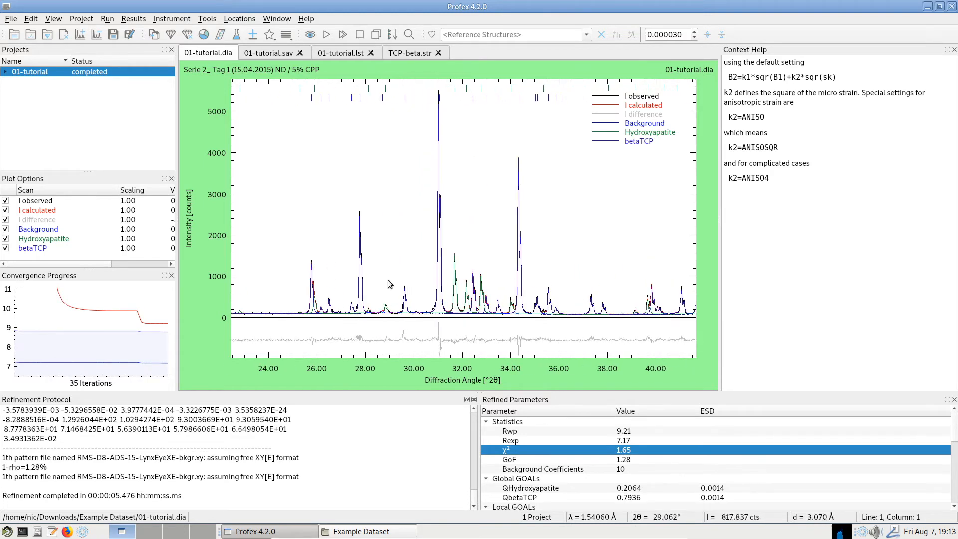
scroll(387, 284, up, 1)
scroll(627, 275, up, 1)
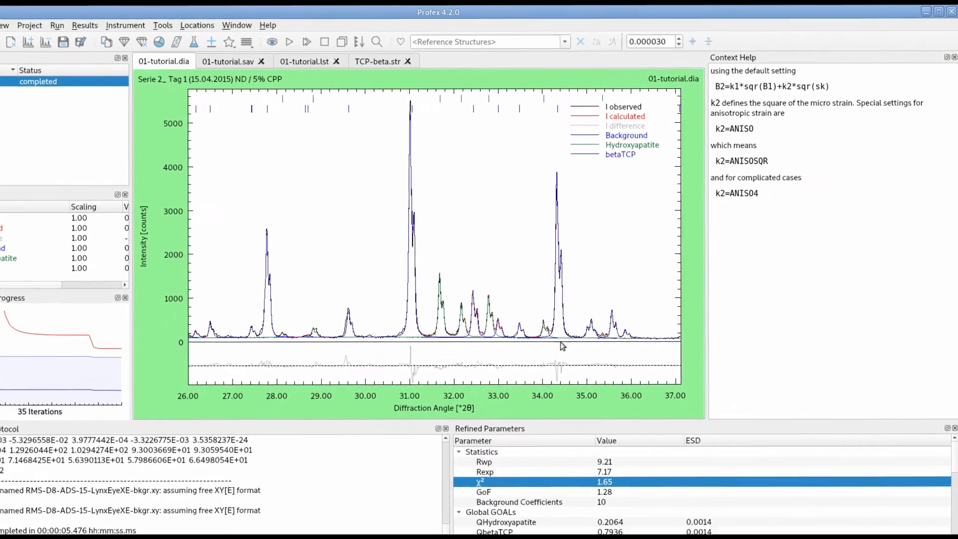
scroll(538, 374, up, 3)
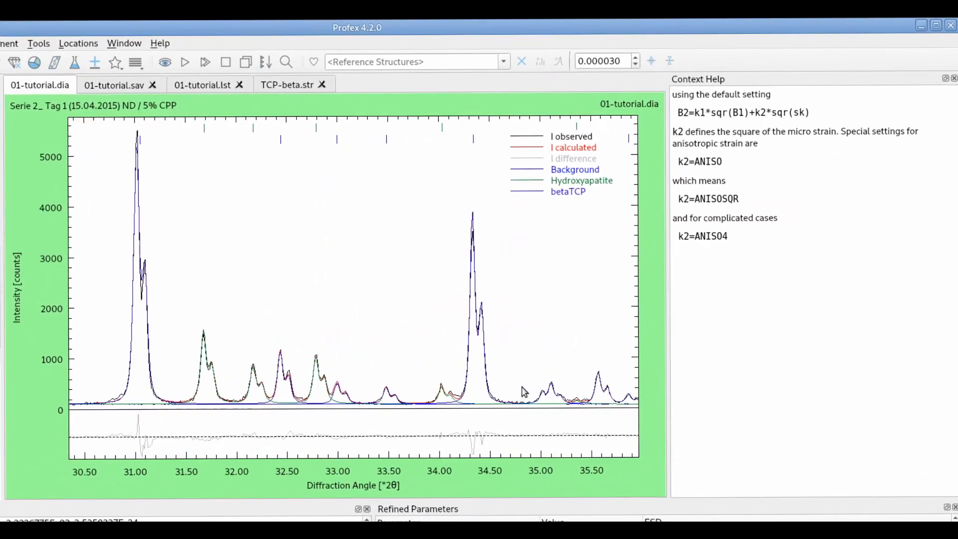
scroll(489, 272, up, 1)
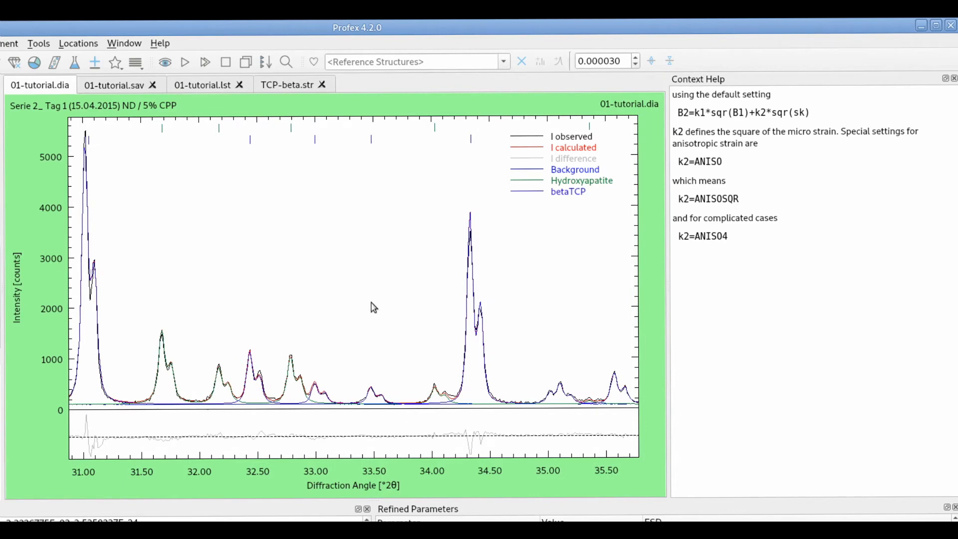
scroll(374, 308, down, 5)
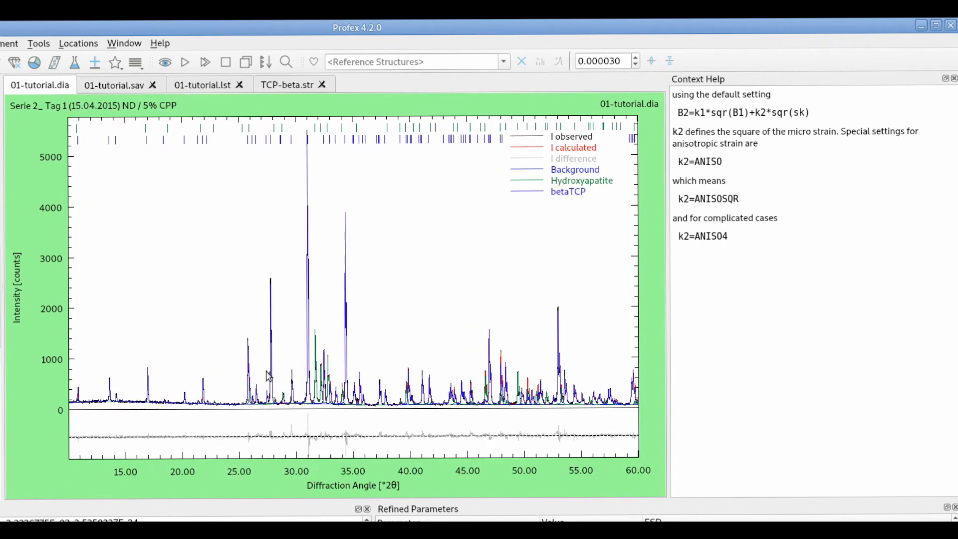
drag(236, 229, 386, 502)
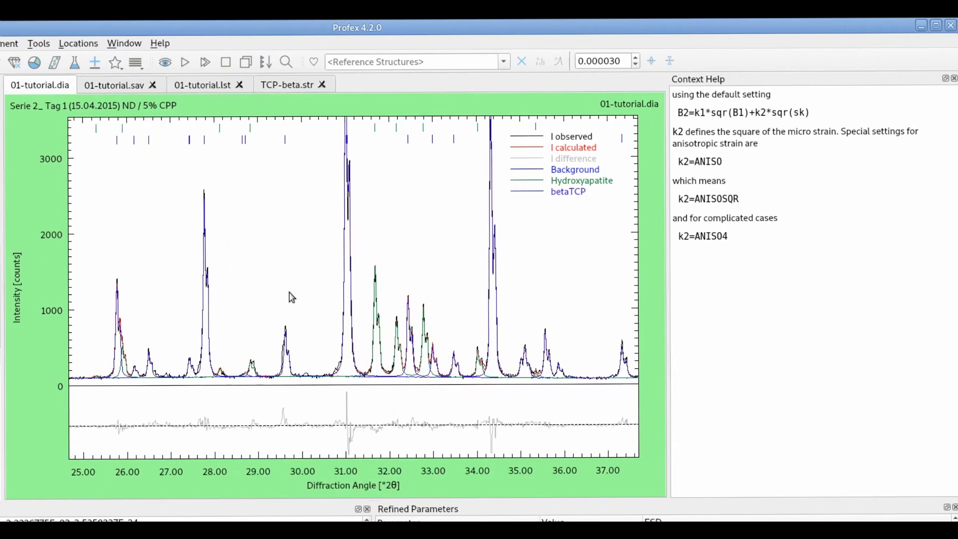
scroll(246, 336, up, 2)
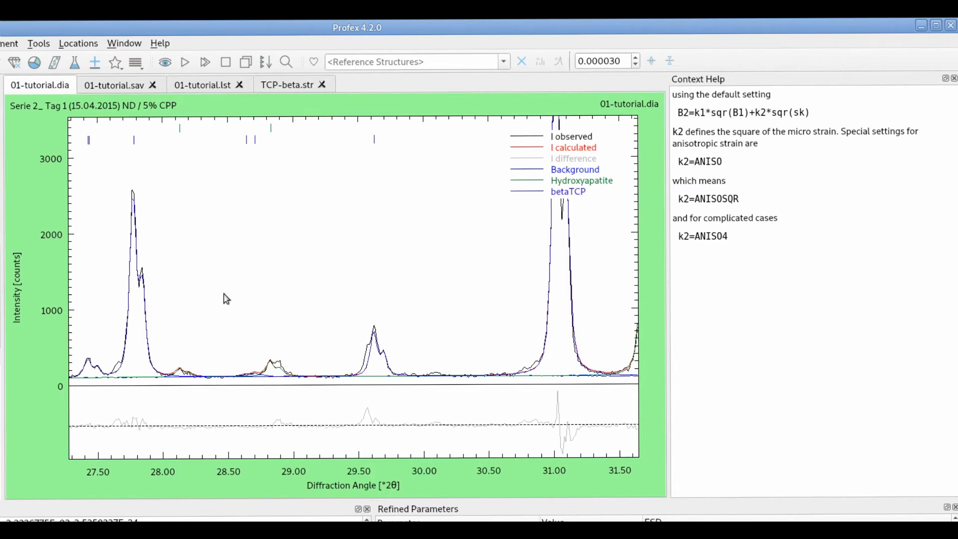
- Examine the fit across the pattern, with close views around 34.4 °2θ and between about 27 and 31.5 °2θ
scroll(235, 295, down, 4)
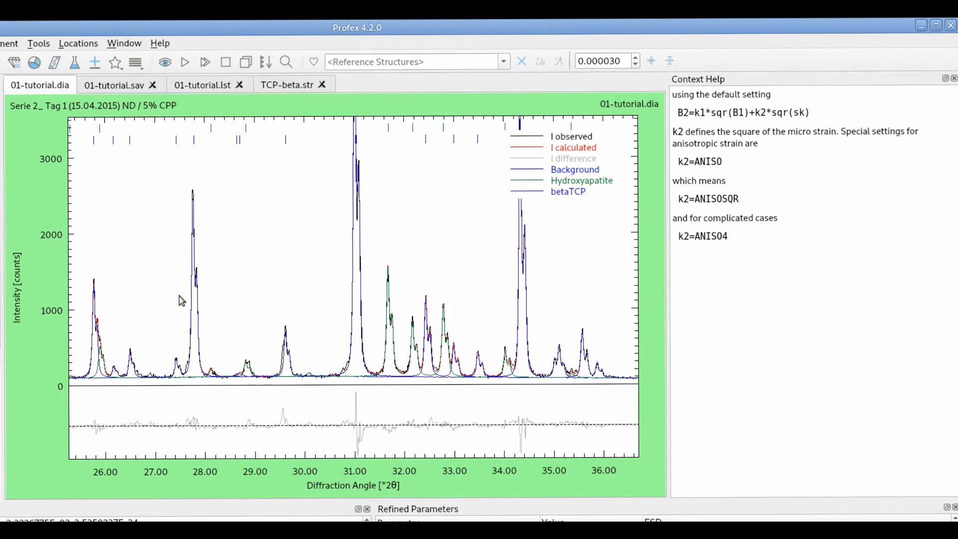
scroll(182, 301, down, 2)
scroll(182, 301, down, 2)
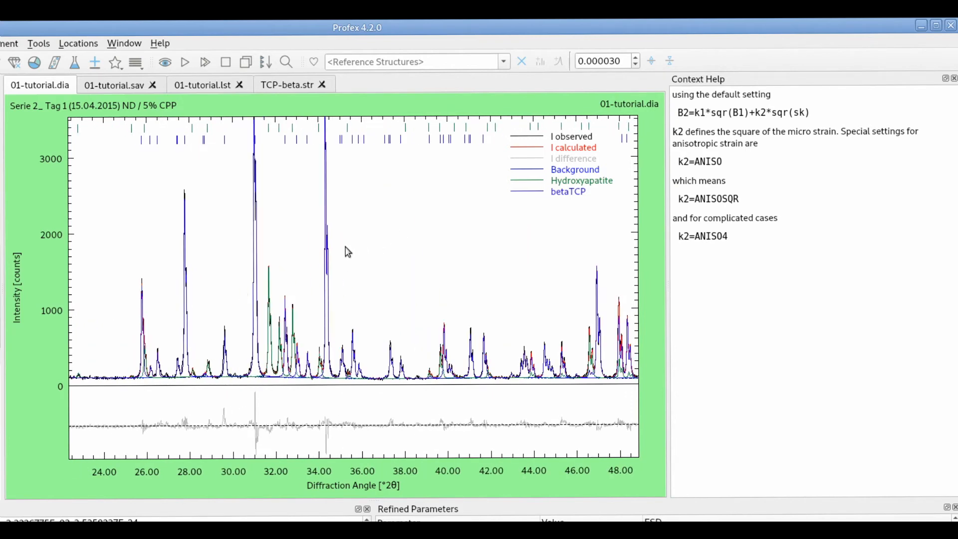
scroll(329, 268, up, 10)
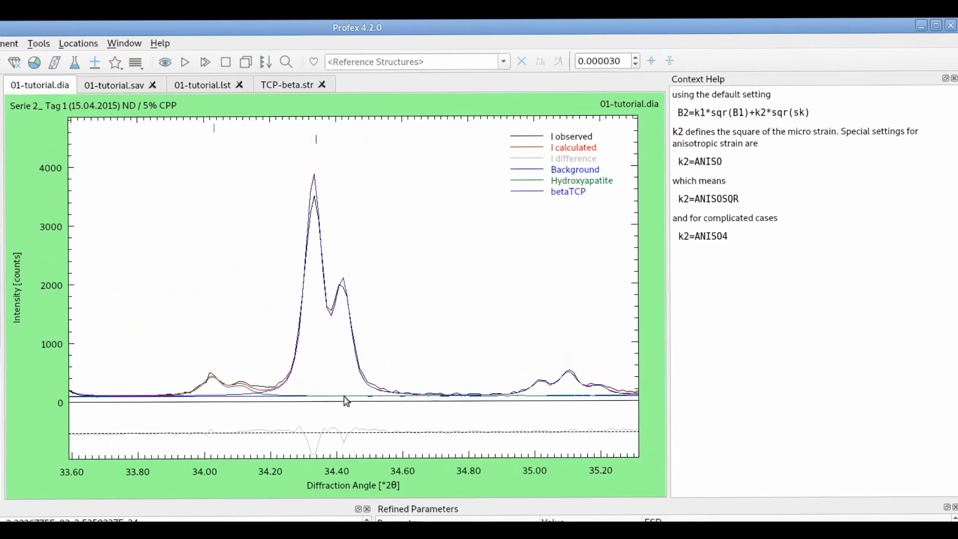
scroll(347, 401, down, 1)
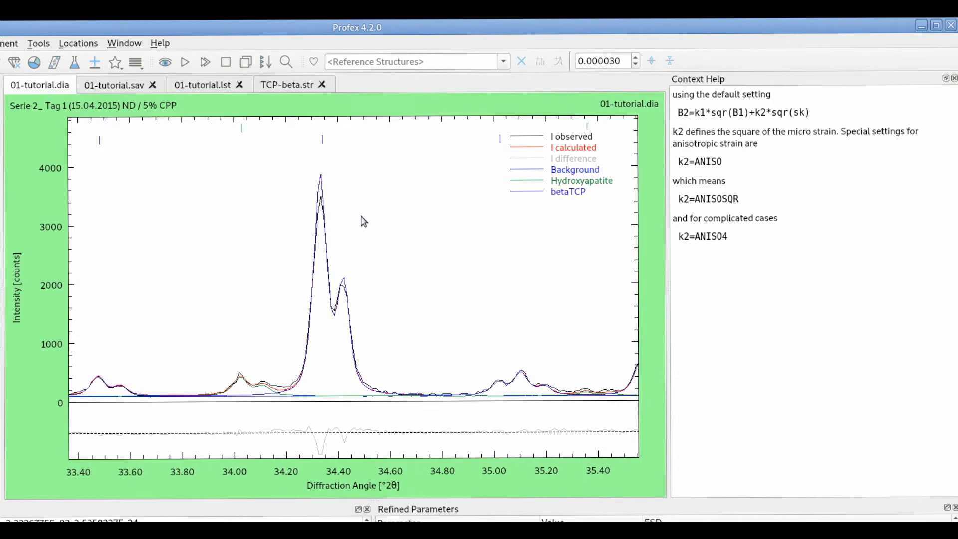
right_click(381, 255)
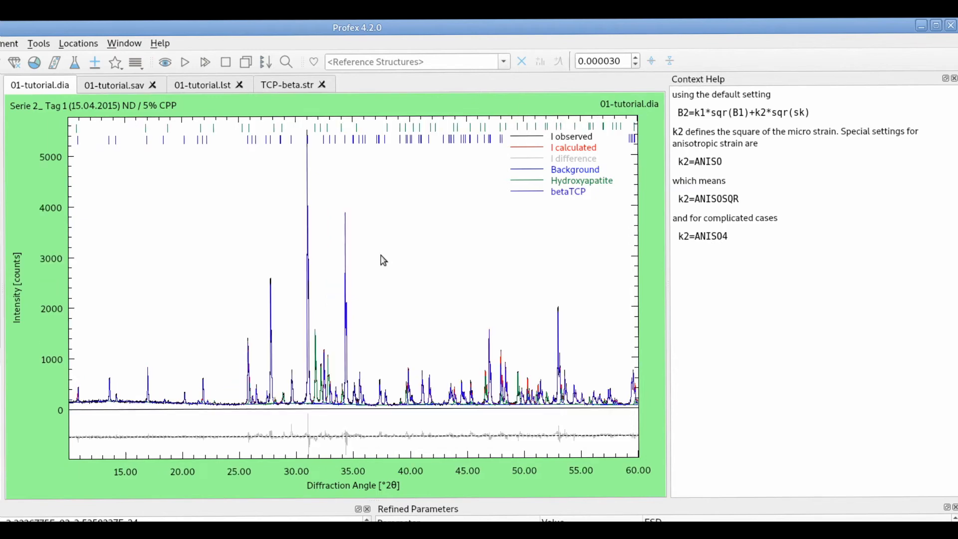
drag(298, 409, 334, 464)
scroll(390, 307, up, 2)
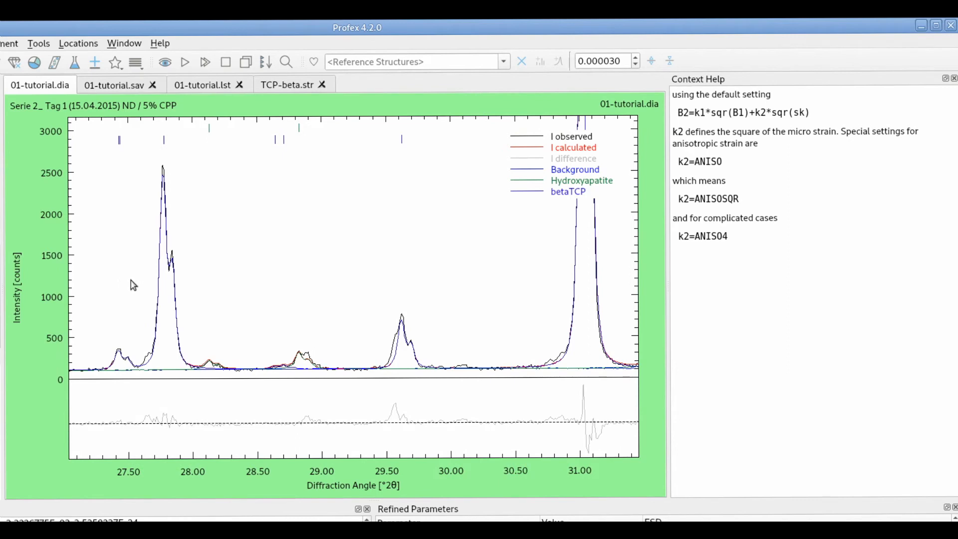
- Show Search/Match Phases in place of Context Help, and check which scan and structure directories the search uses
click(124, 43)
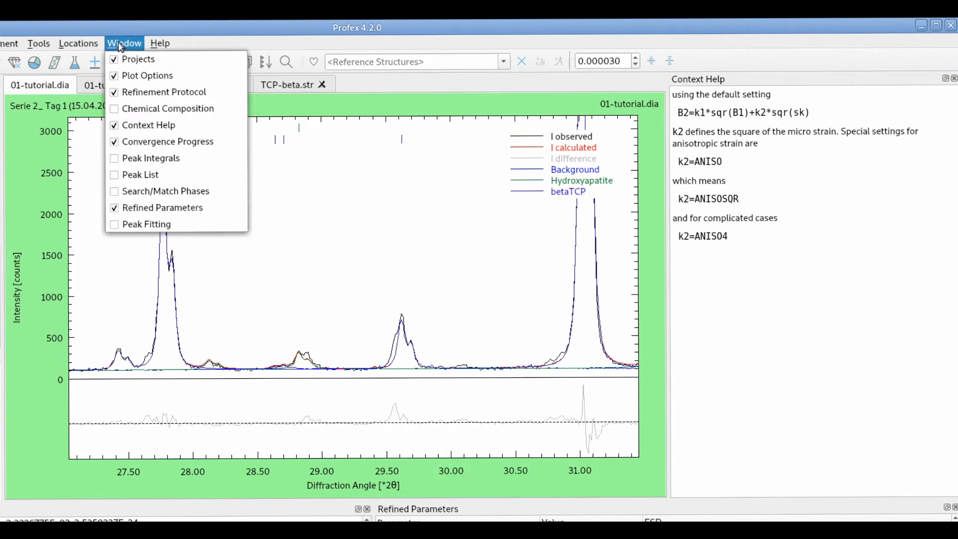
click(149, 191)
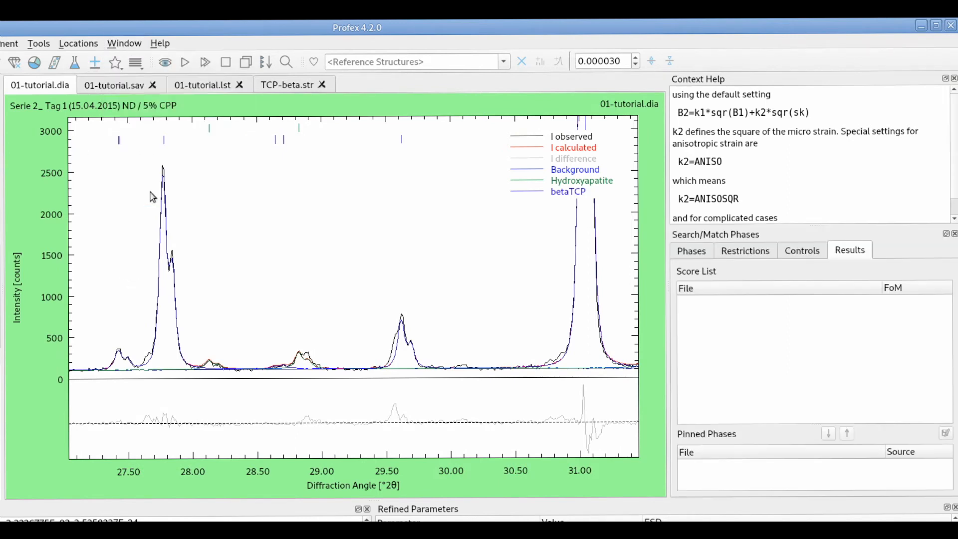
click(954, 80)
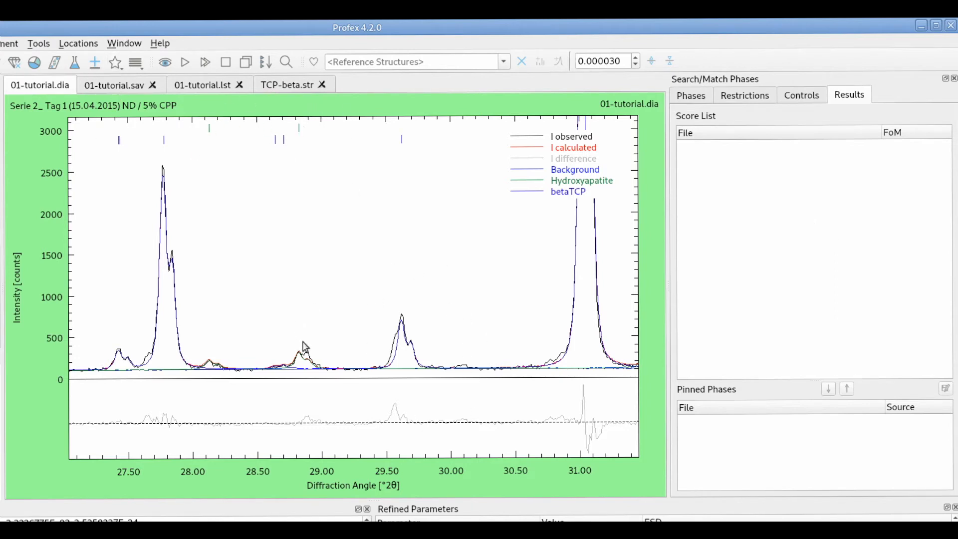
right_click(256, 322)
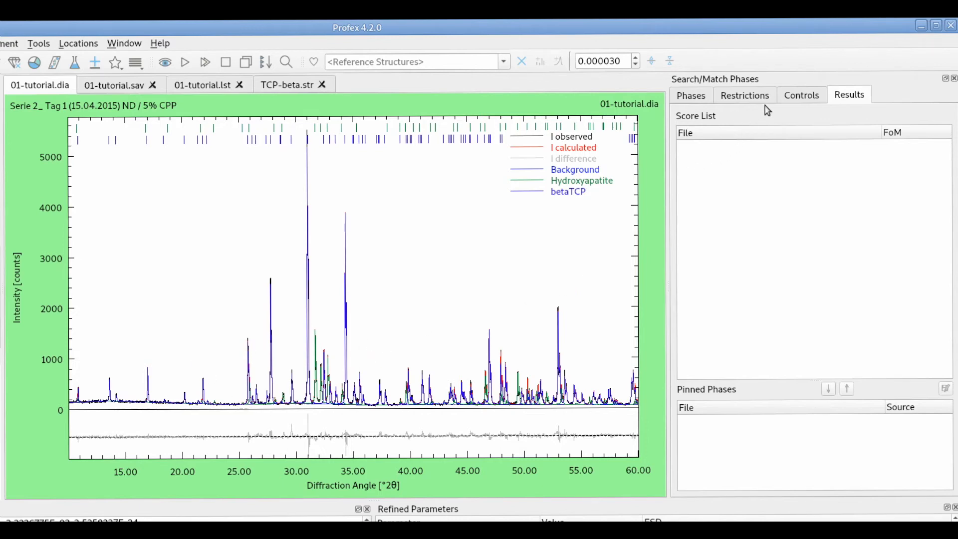
click(692, 96)
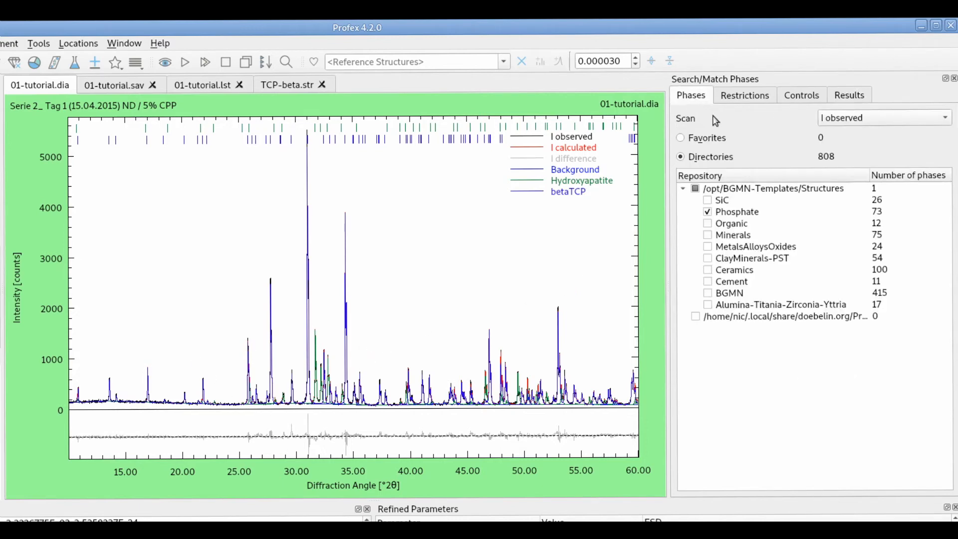
- Restrict the phase search to mandatory Ca, P and O, discard all optional elements, and run the search-match
click(745, 98)
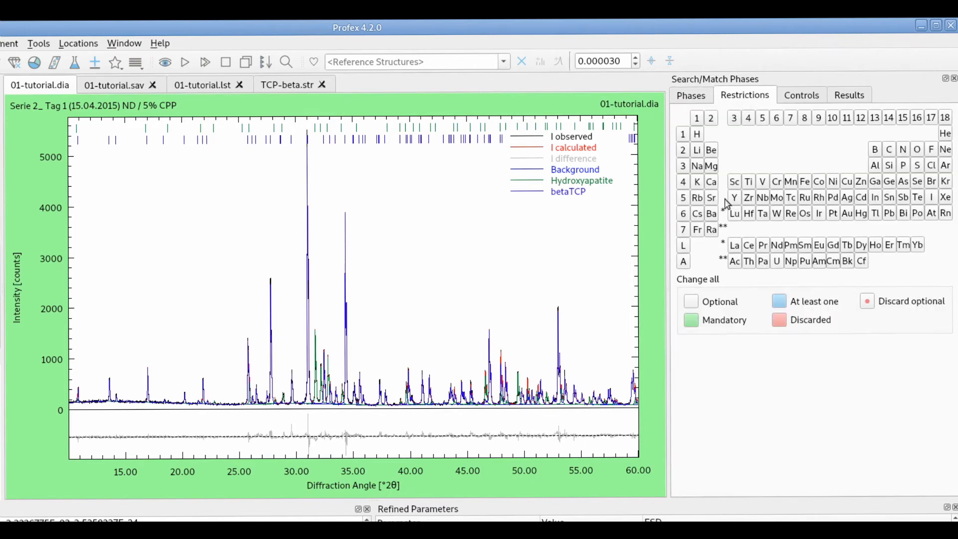
click(711, 183)
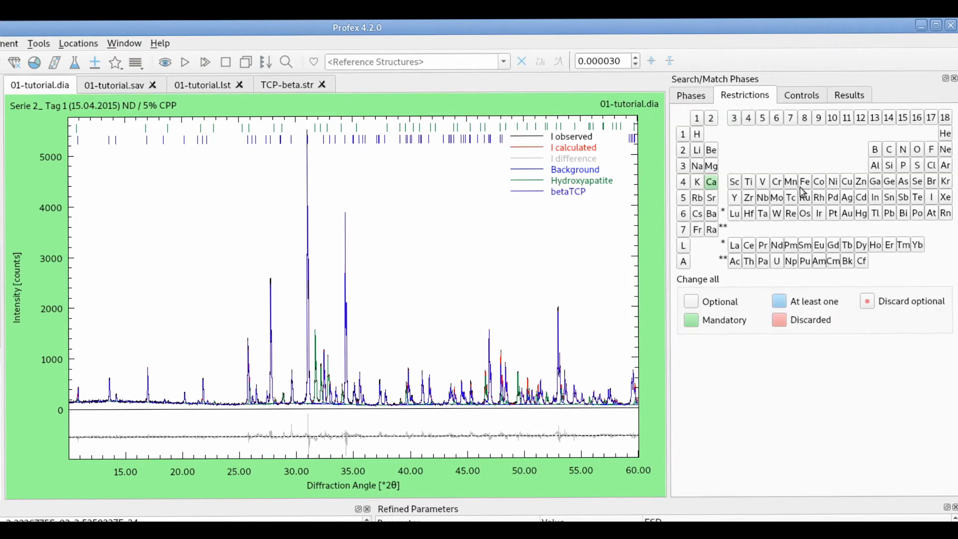
click(903, 166)
click(916, 150)
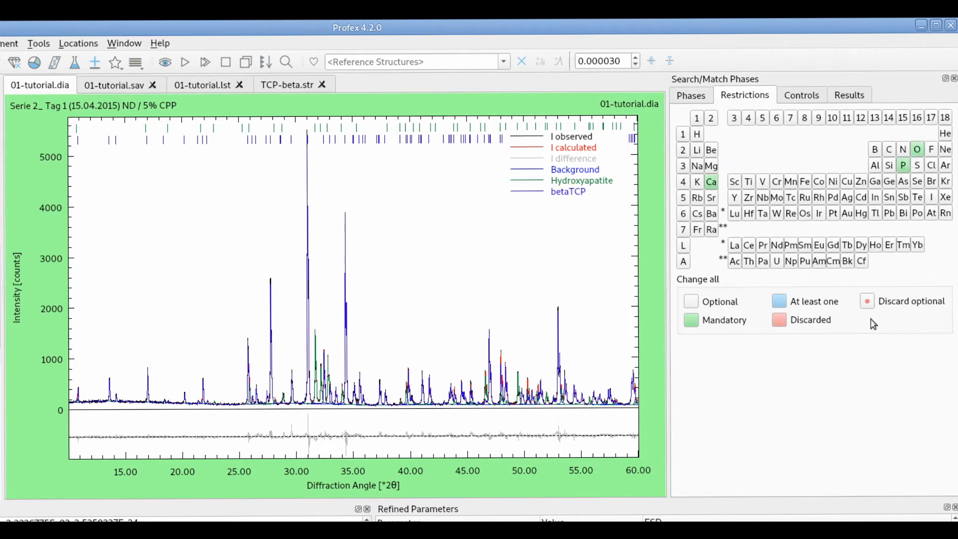
click(869, 304)
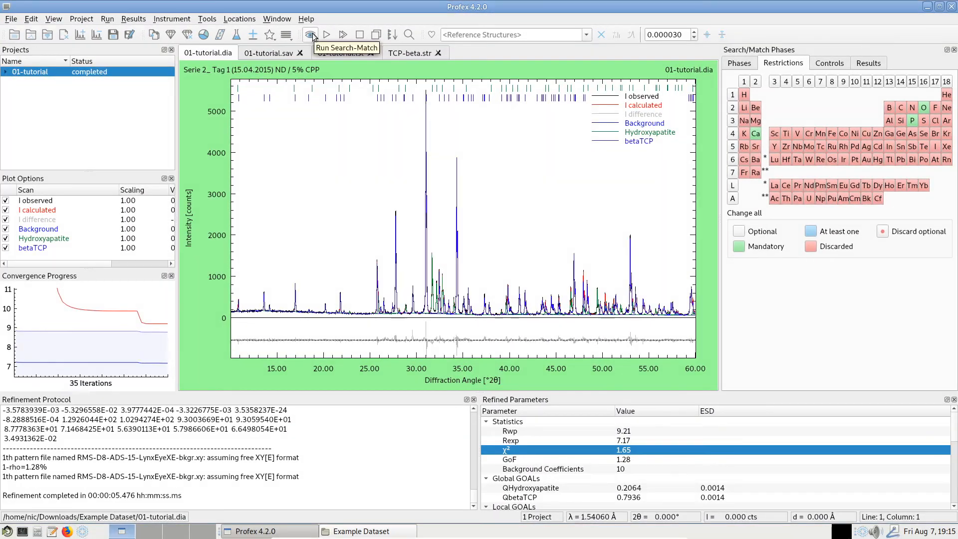
click(310, 34)
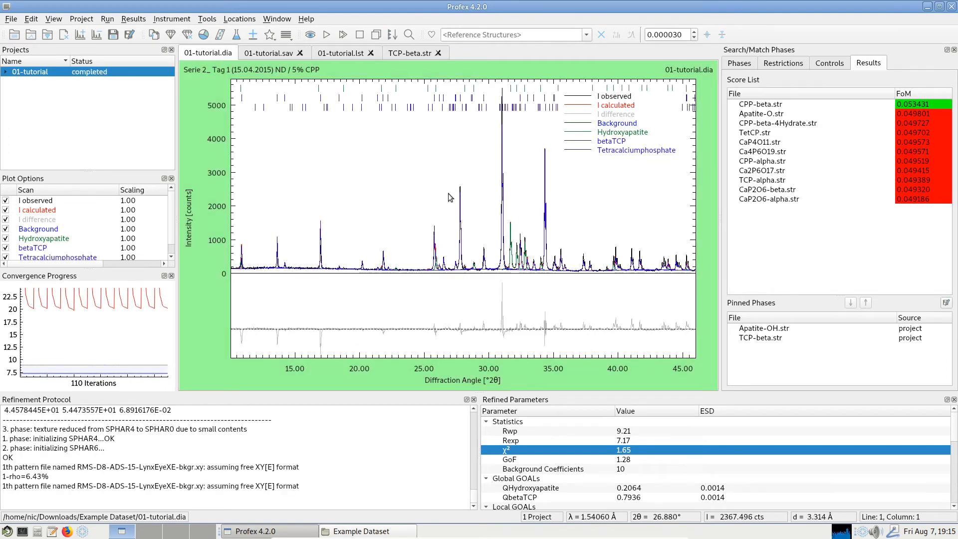
- Overlay the reference lines of CPP-beta.str from the score list and compare them with the peaks between about 26 and 30 °2θ
click(764, 106)
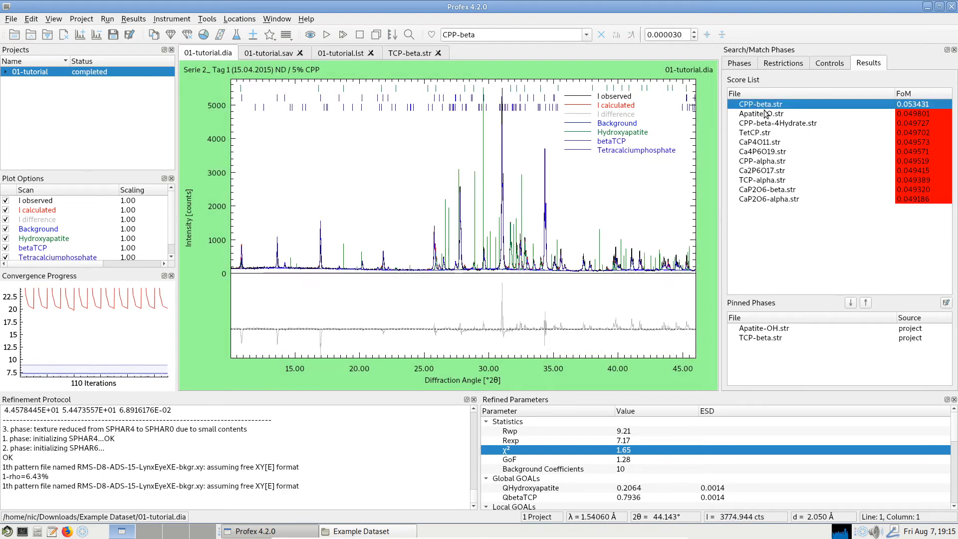
drag(414, 143, 527, 365)
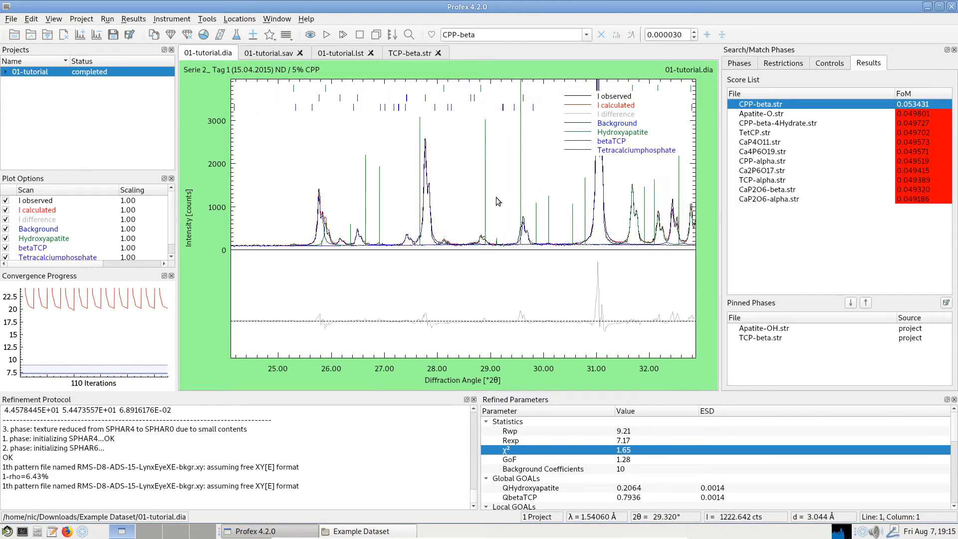
scroll(427, 192, up, 4)
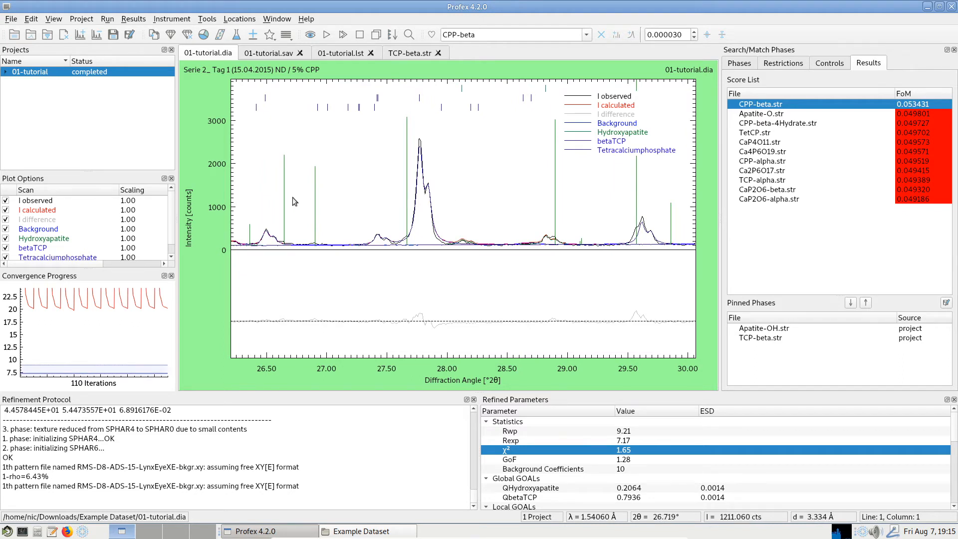
- Examine the CPP-beta reference lines against the small unexplained peaks and reflection marks between about 26.5 and 31.5 °2θ
scroll(292, 197, down, 1)
scroll(632, 198, up, 2)
scroll(631, 198, up, 1)
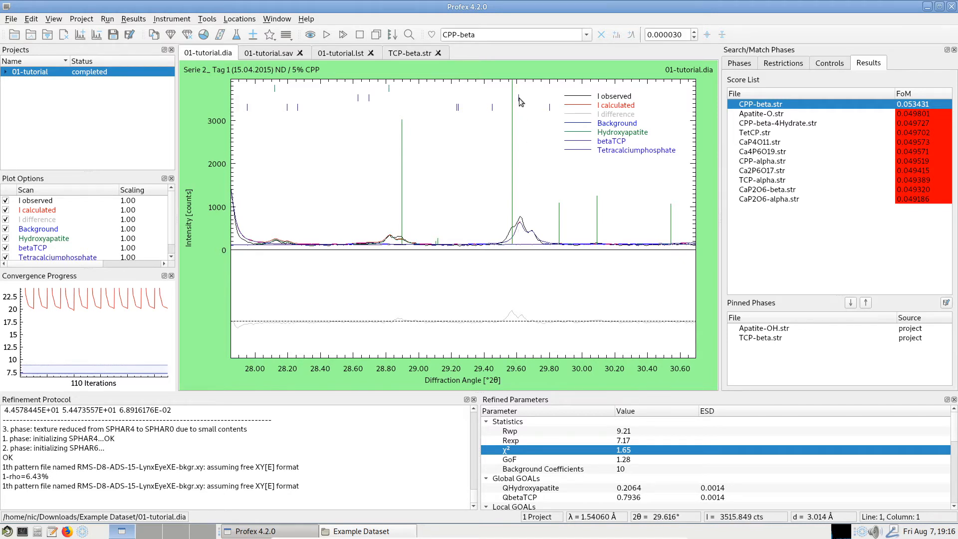
mouse_move(519, 98)
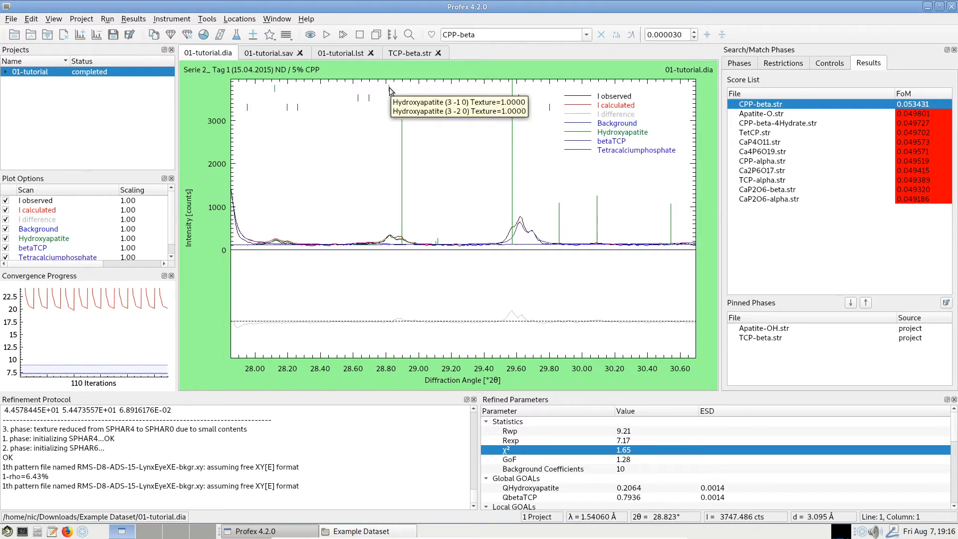
scroll(492, 139, down, 2)
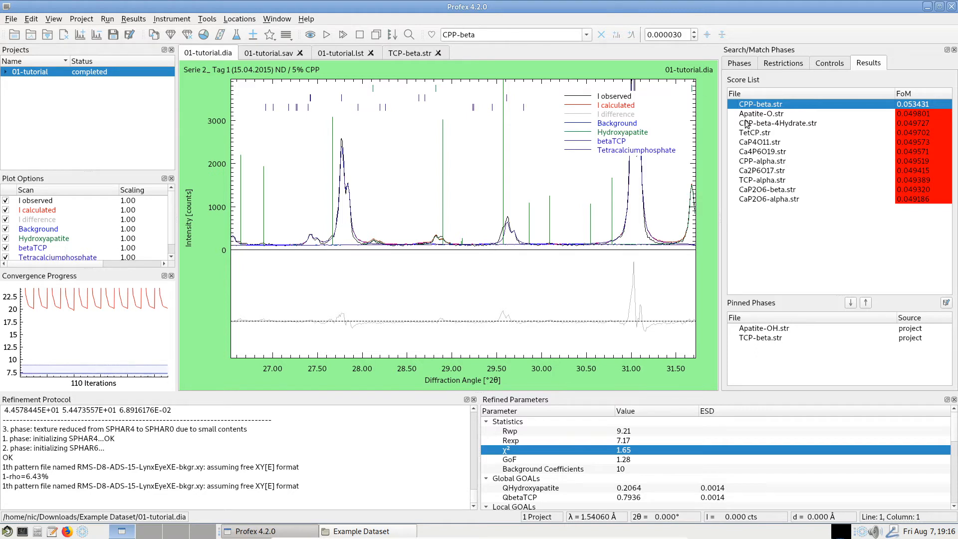
- Compare Apatite-O with CPP-beta in the search/match results and add CPP-beta.str to the project as a phase
click(761, 115)
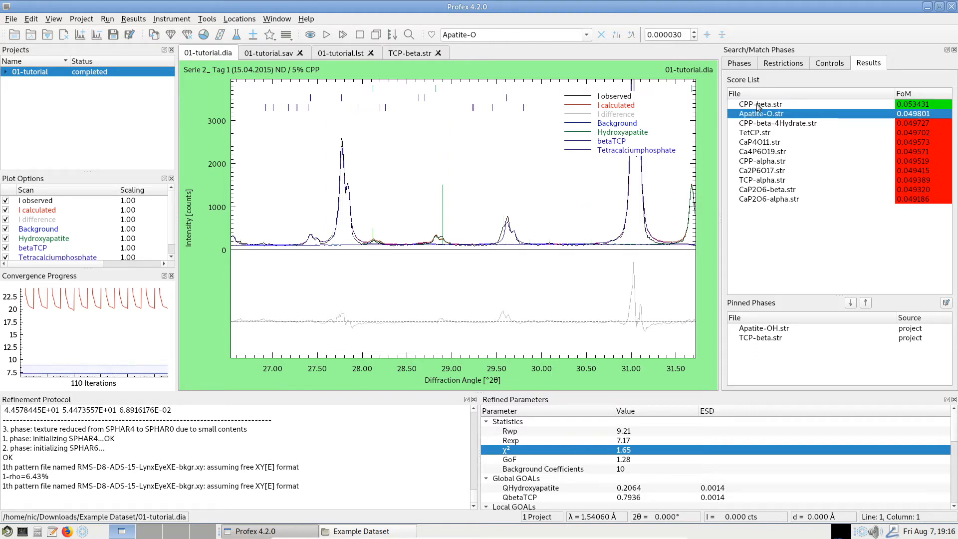
click(756, 105)
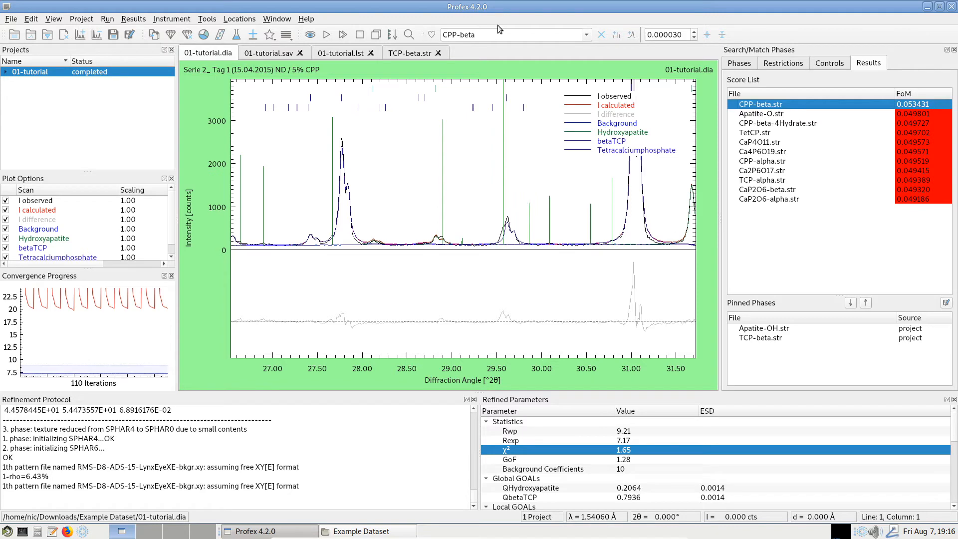
click(255, 37)
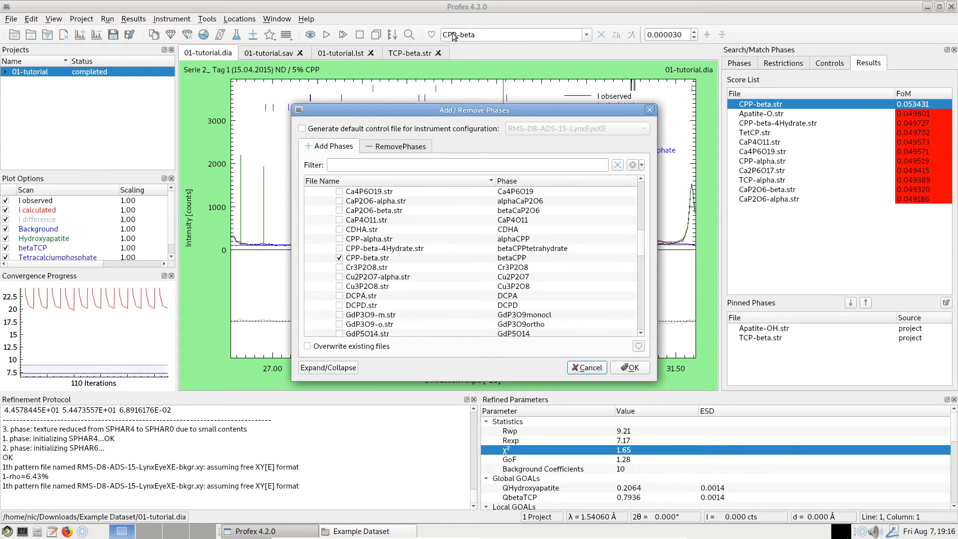
click(625, 369)
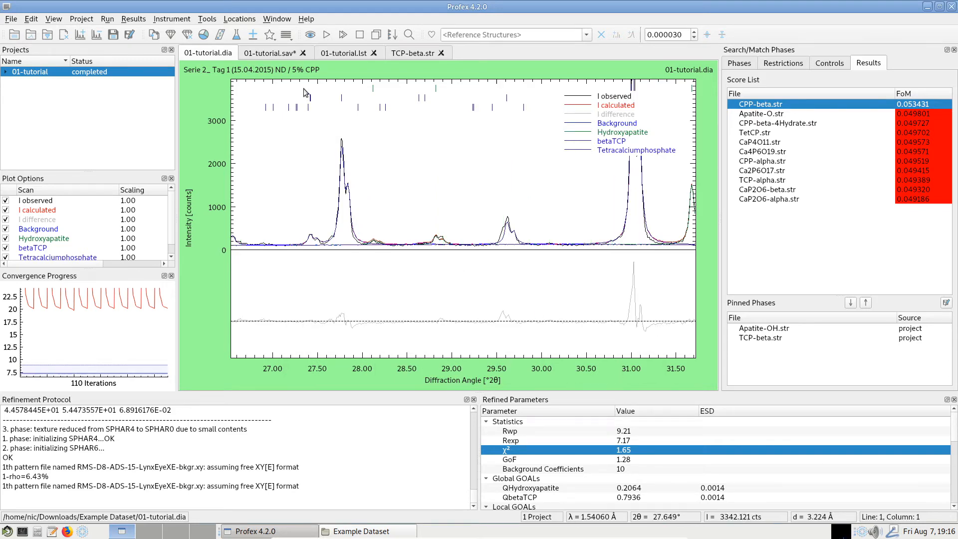
- Review the CPP-beta entries in the 01-tutorial.sav control file, including its STRUC[3] line, QbetaCPP formula and GOAL definitions
click(276, 54)
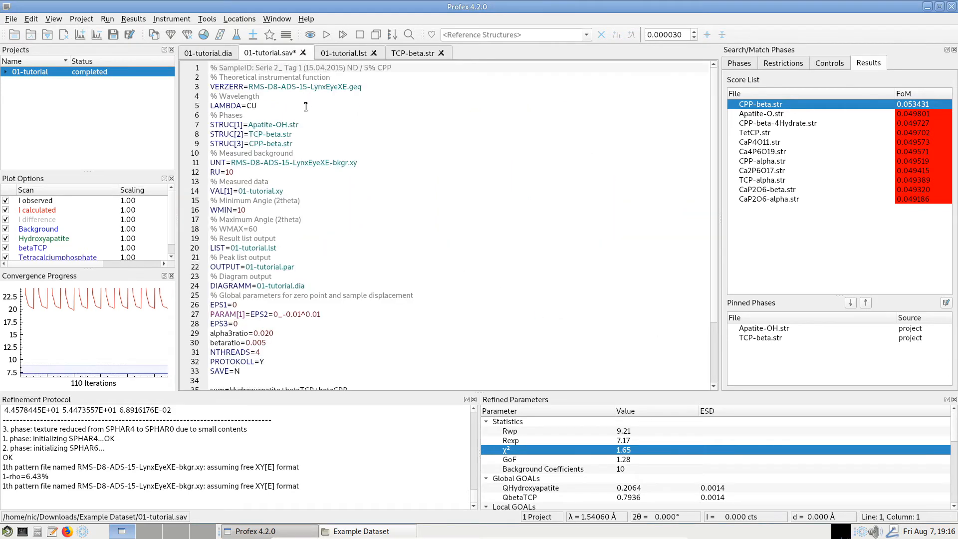
click(251, 124)
click(258, 143)
click(290, 143)
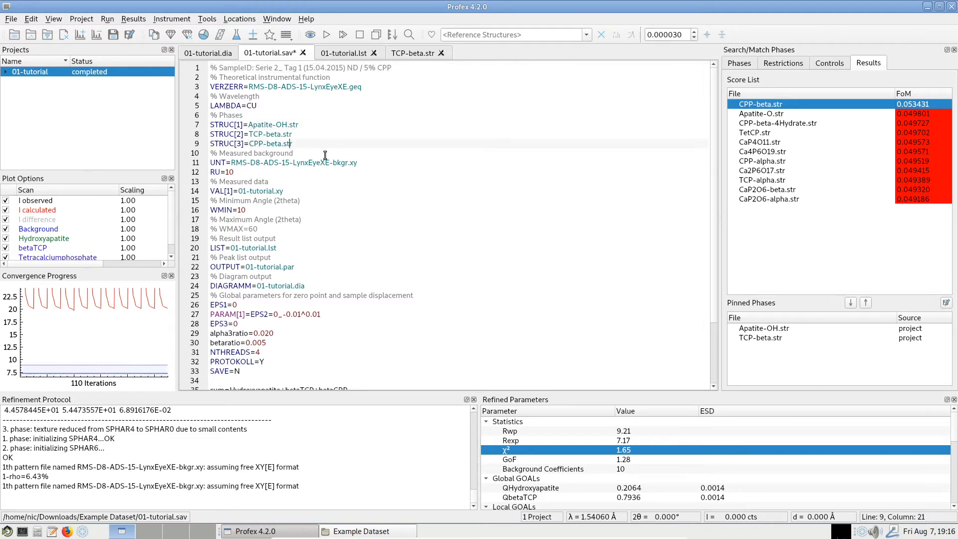
scroll(415, 160, down, 3)
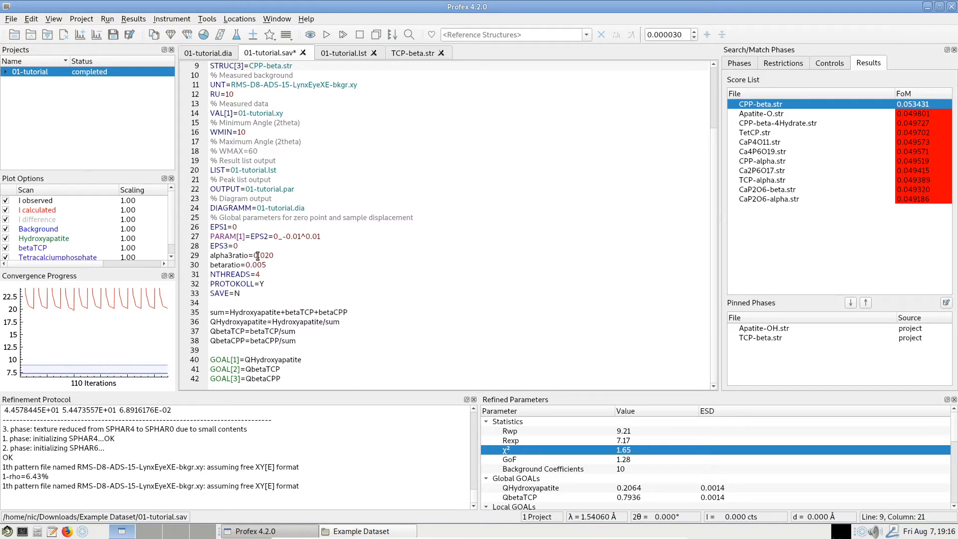
click(230, 342)
click(258, 342)
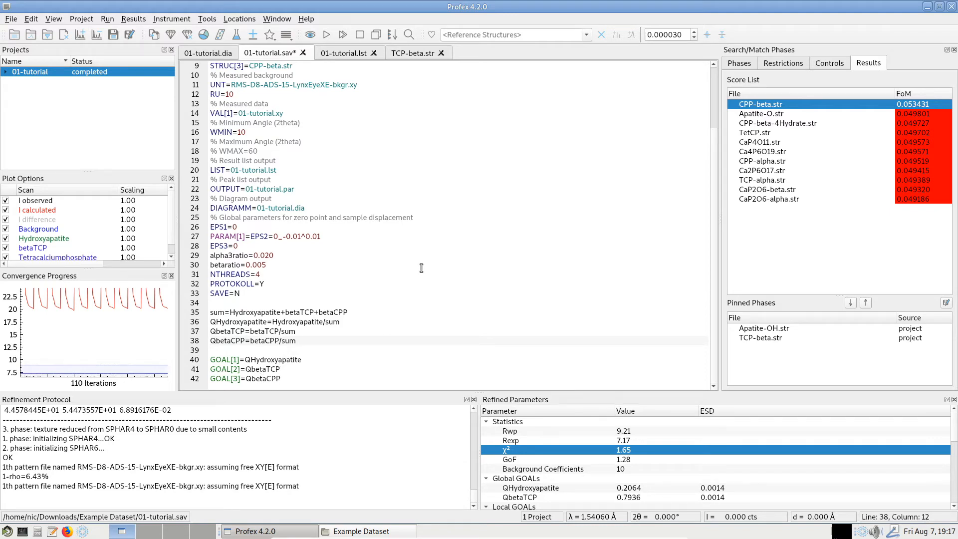
scroll(422, 262, up, 3)
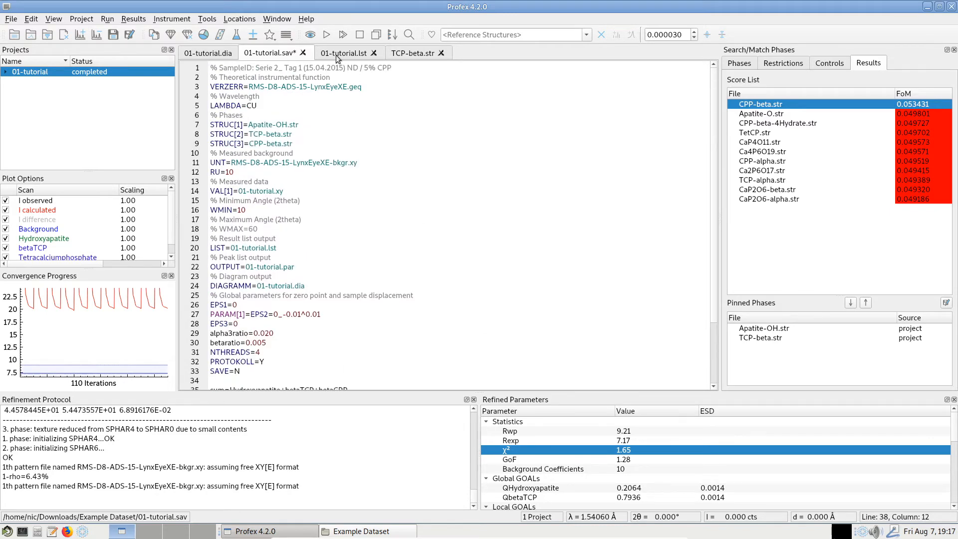
- Run the refinement with the CPP-beta phase included, close the search/match results and show the full diffraction pattern
click(326, 35)
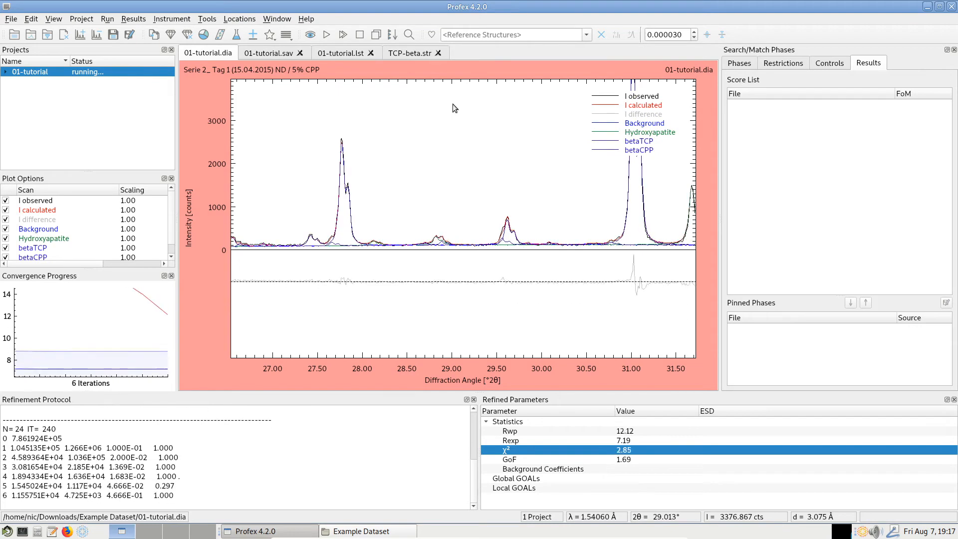
click(953, 50)
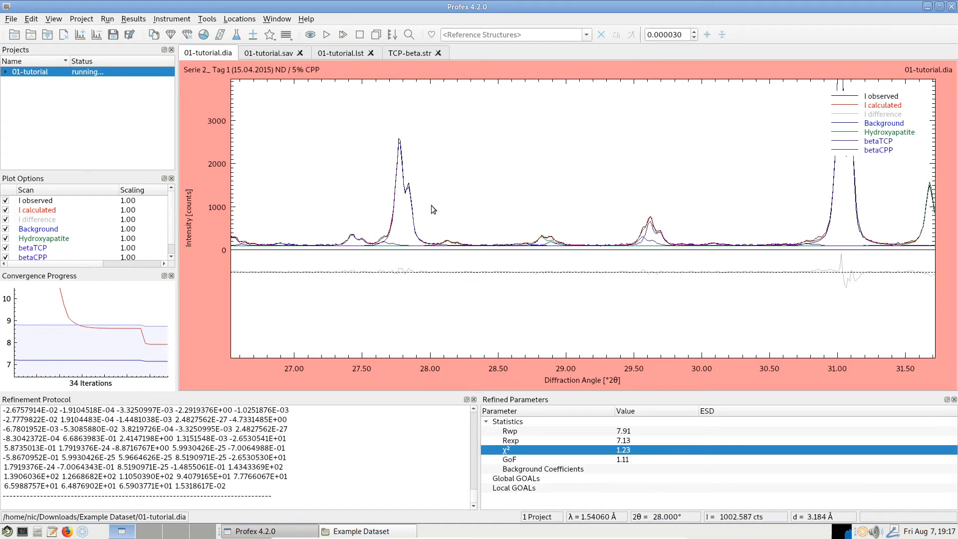
double_click(642, 193)
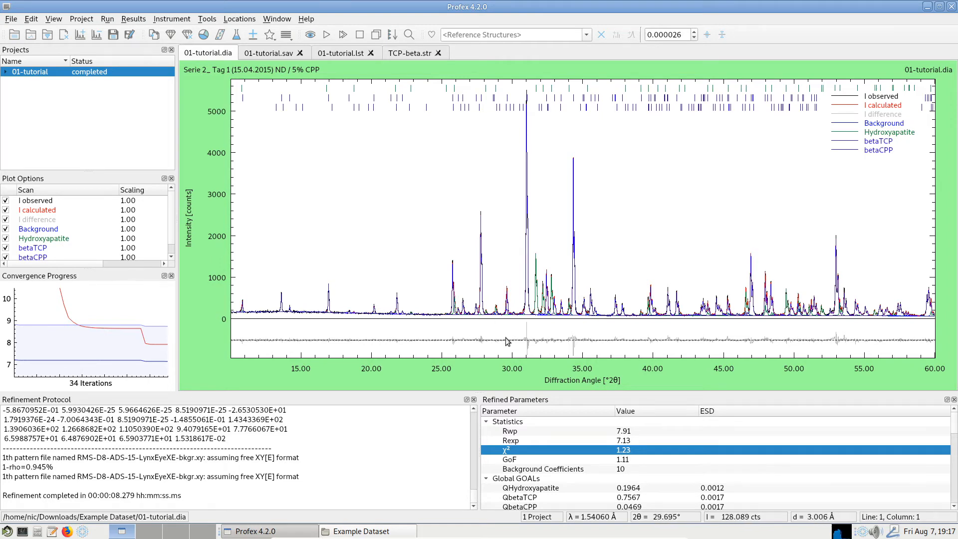
- Examine the fit of the strong peaks between about 30 and 38 °2θ and the refined phase quantities under Global GOALS
scroll(567, 336, up, 2)
scroll(568, 336, up, 4)
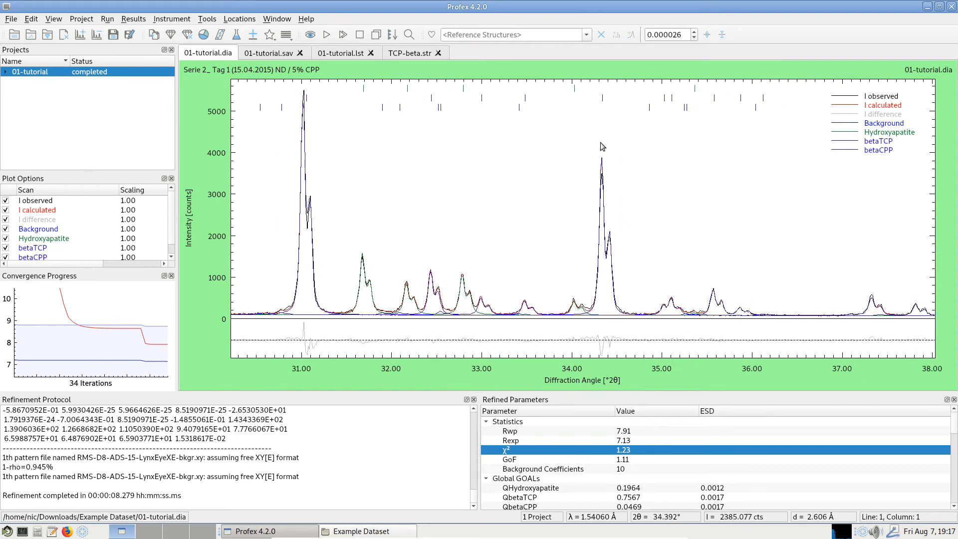
double_click(438, 232)
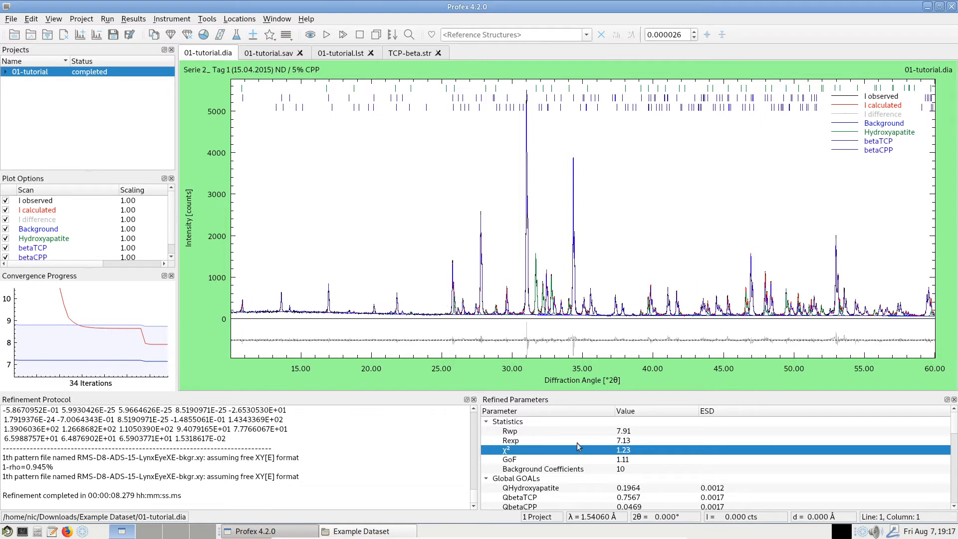
scroll(587, 460, down, 2)
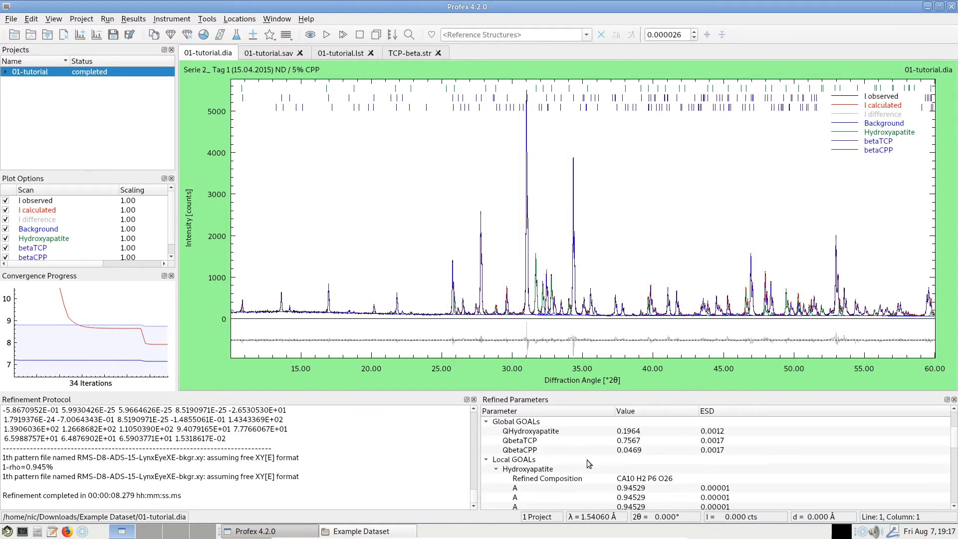
scroll(587, 460, up, 1)
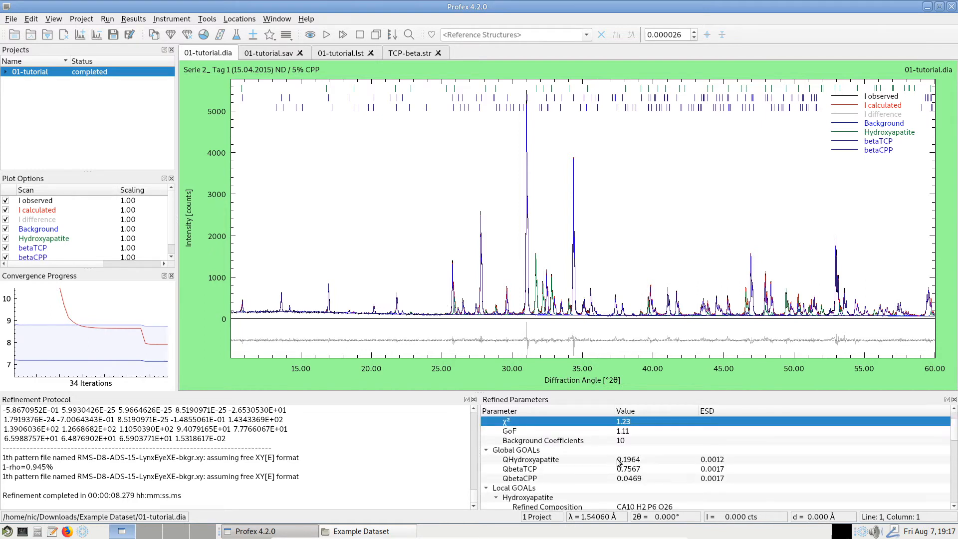
click(617, 460)
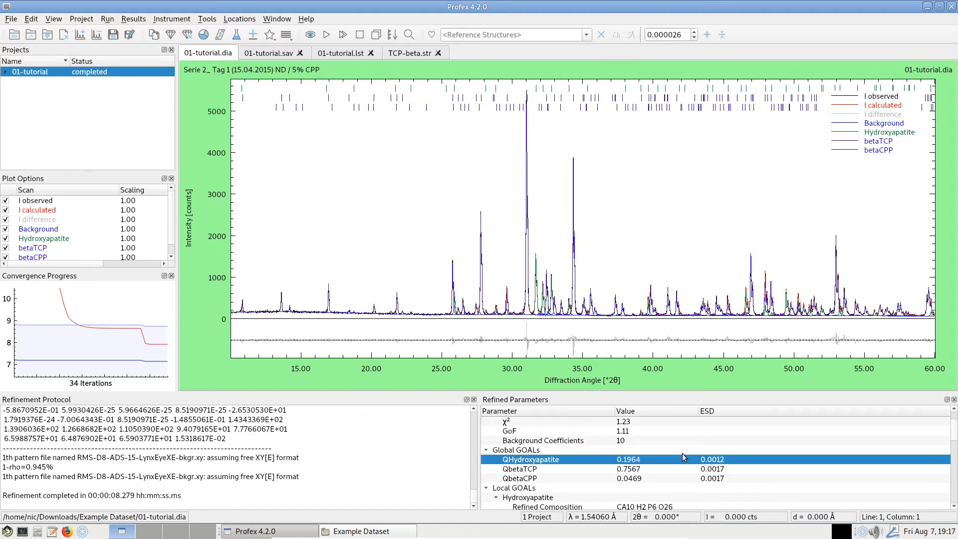
click(630, 470)
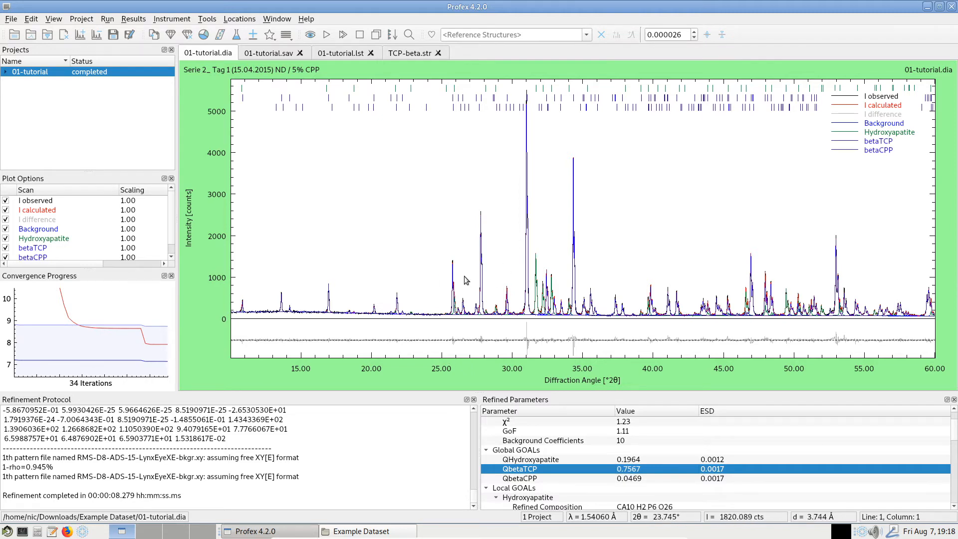
- Inspect the difference curve around the two strongest betaTCP peaks, within about 25 to 38 °2θ
drag(429, 247, 629, 377)
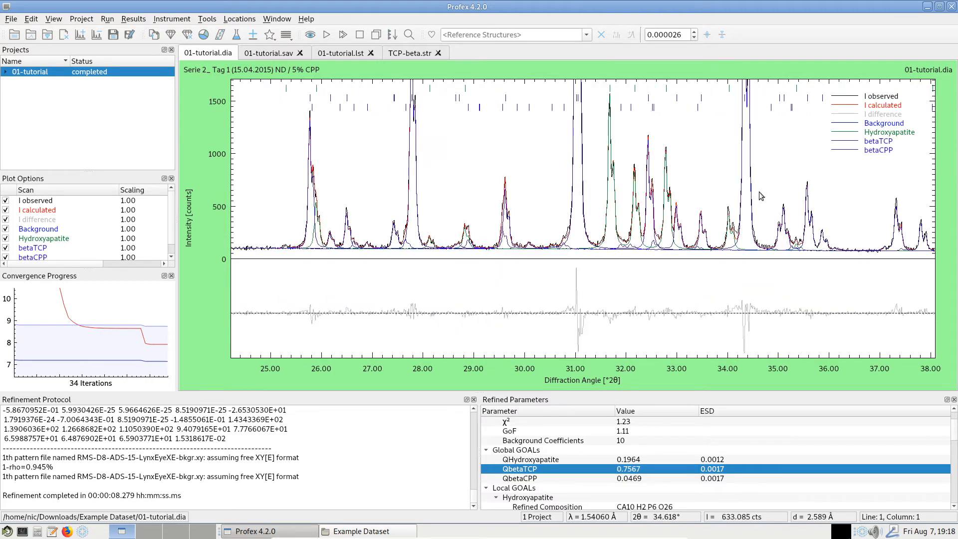
scroll(760, 195, up, 2)
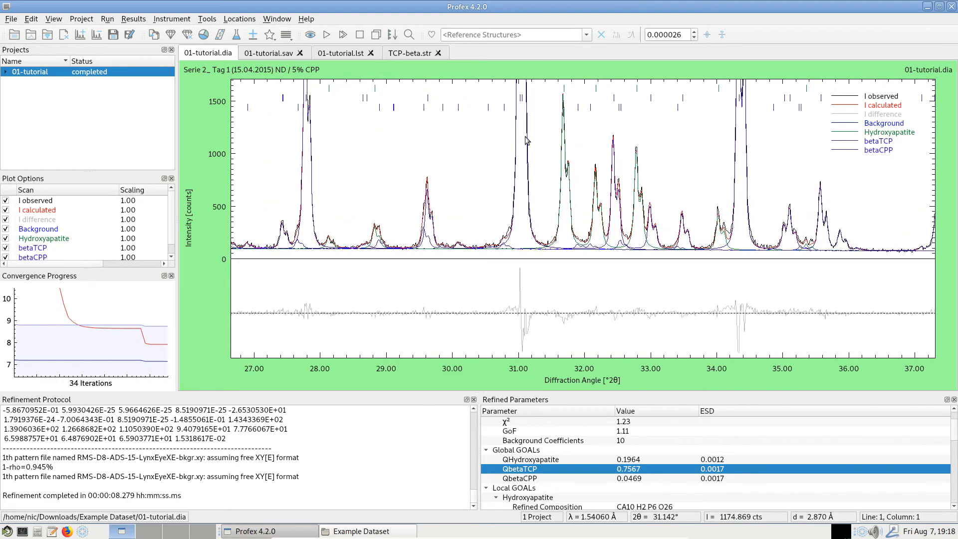
right_click(525, 190)
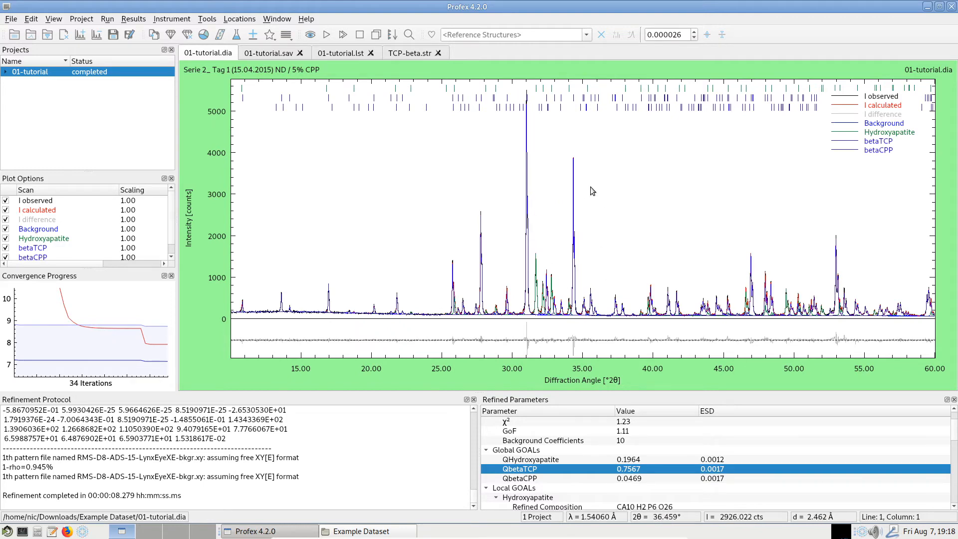
- Set the B1 parameter in TCP-beta.str to refine anisotropically and rerun the refinement
click(408, 53)
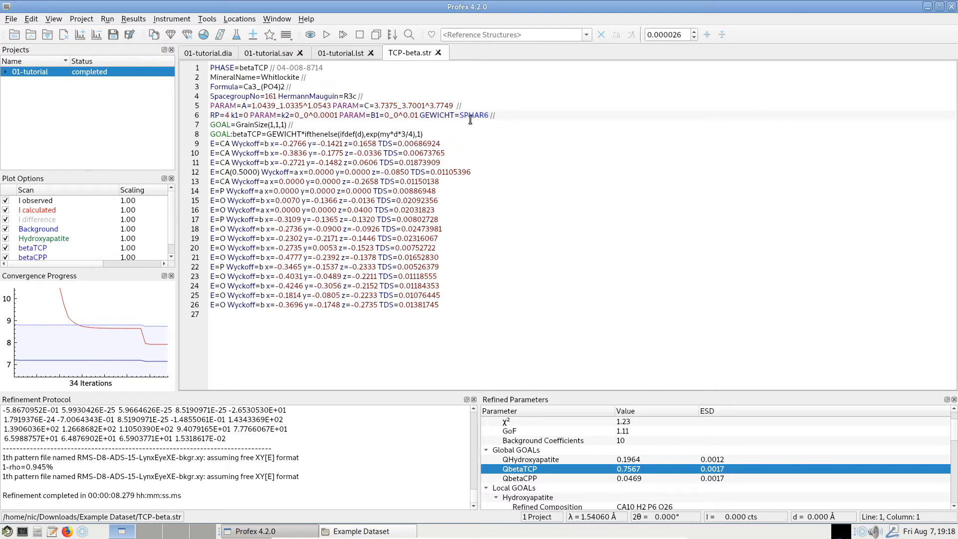
click(373, 115)
right_click(376, 116)
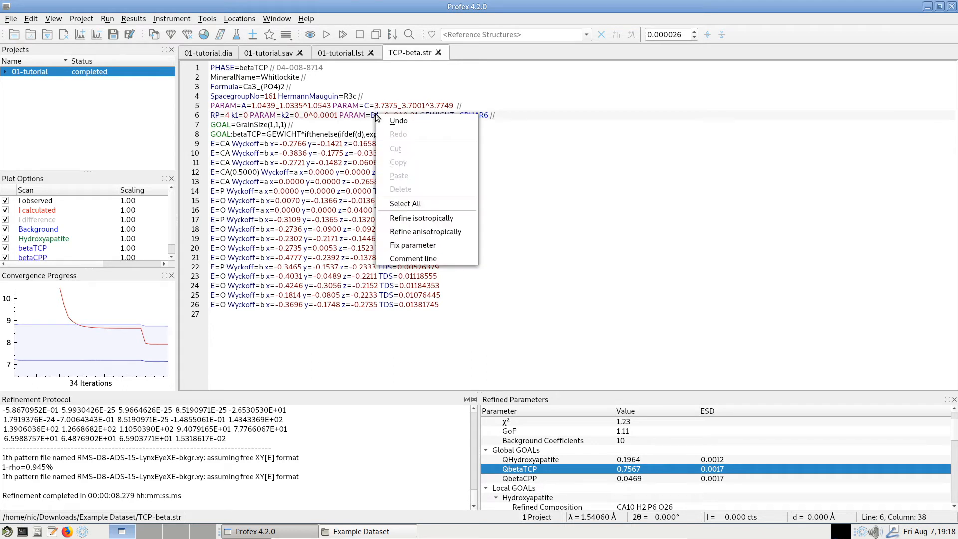
click(438, 232)
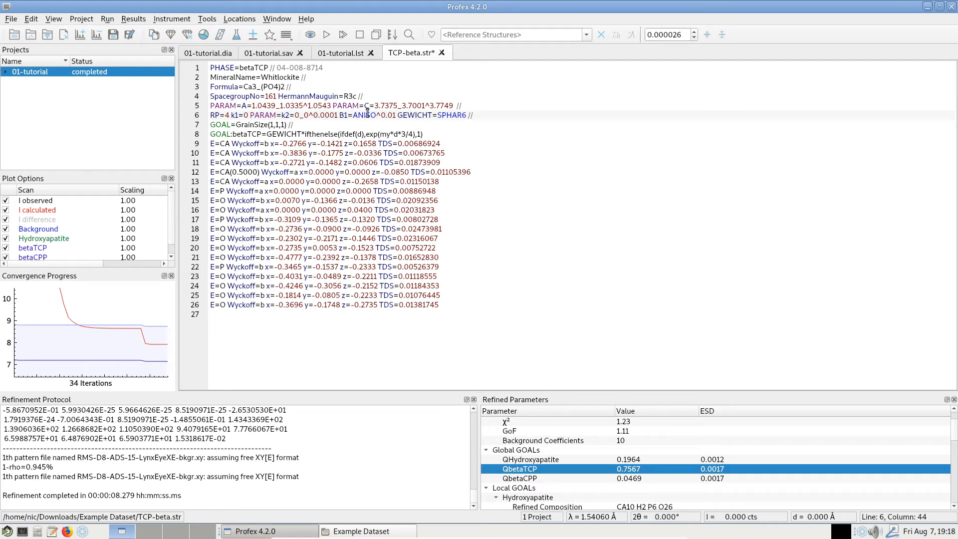
click(327, 35)
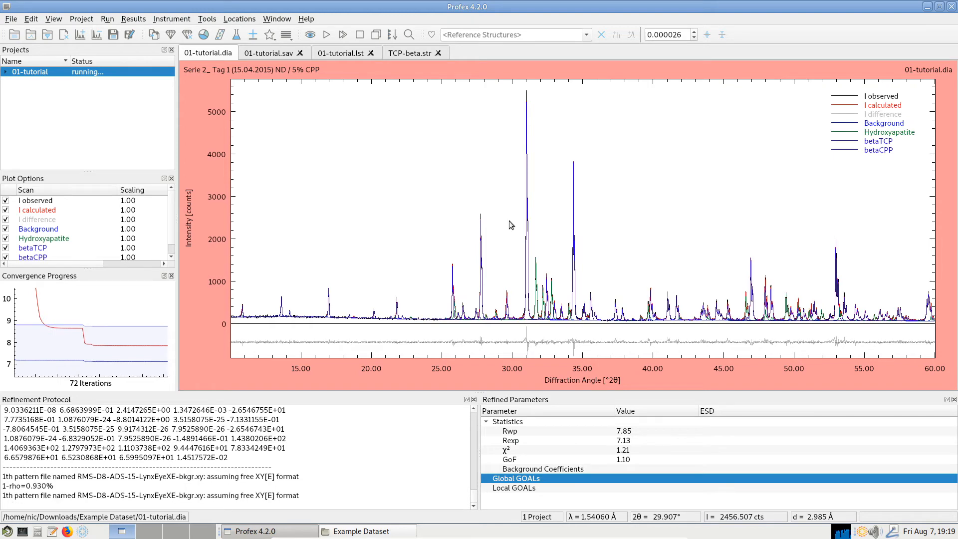
- Check the new χ² value and examine the fit of the strong peaks between about 28 and 39 °2θ
click(537, 453)
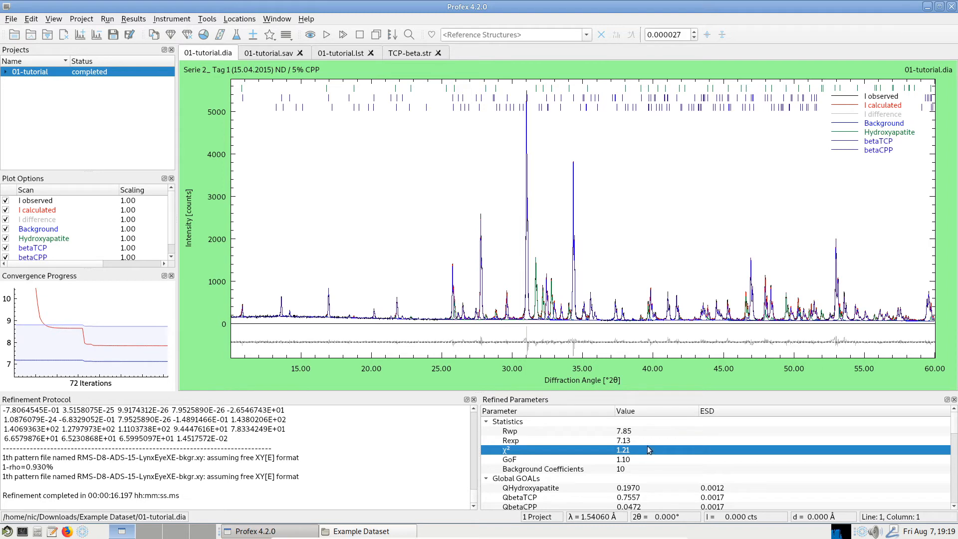
scroll(578, 245, up, 2)
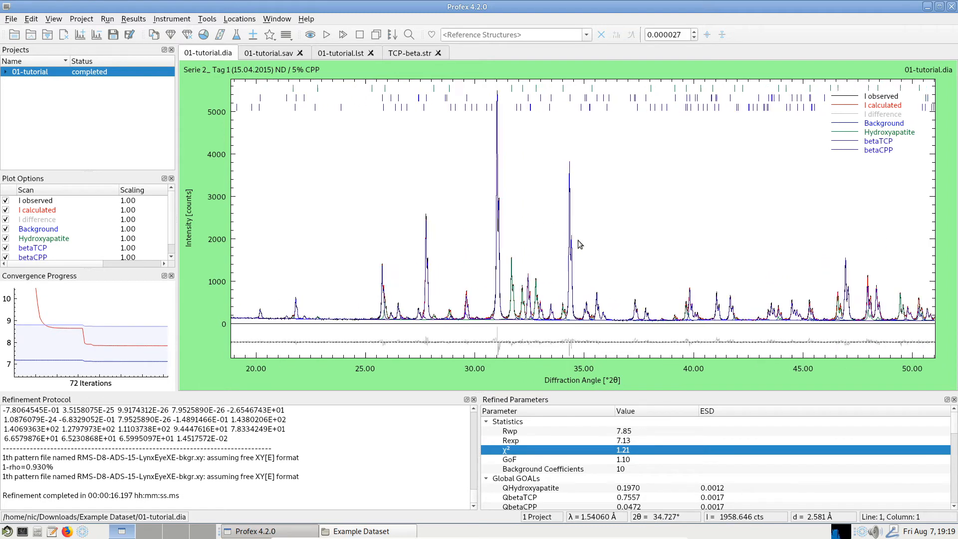
scroll(579, 244, up, 1)
scroll(356, 256, up, 4)
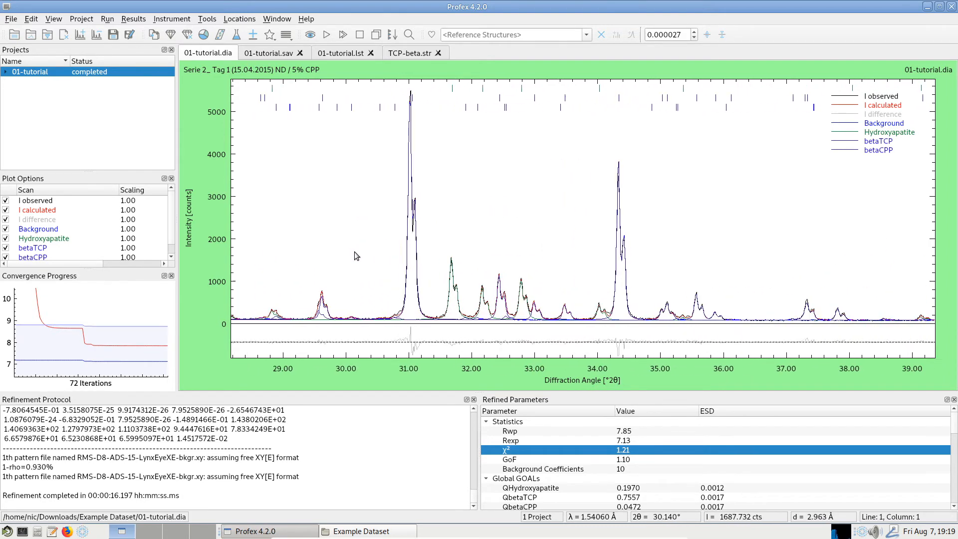
scroll(354, 251, up, 2)
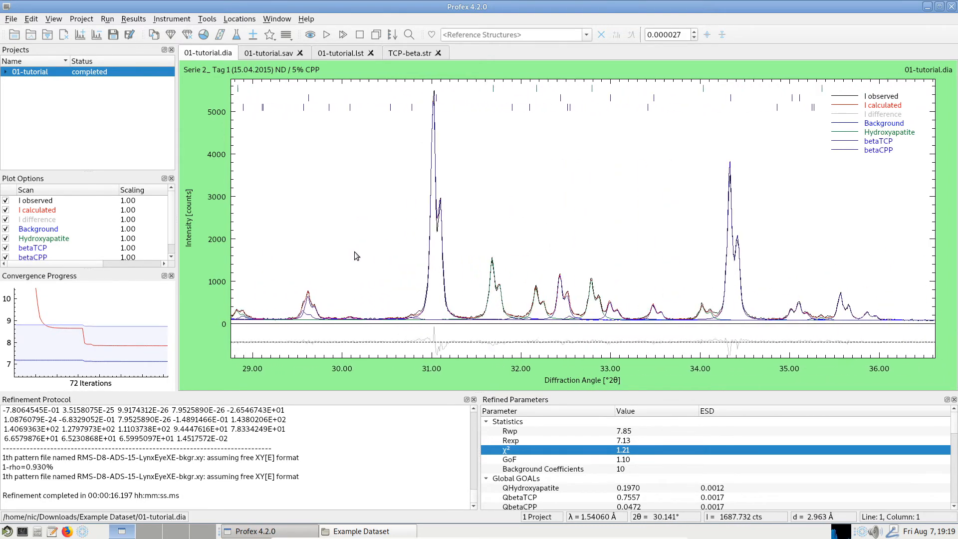
double_click(703, 242)
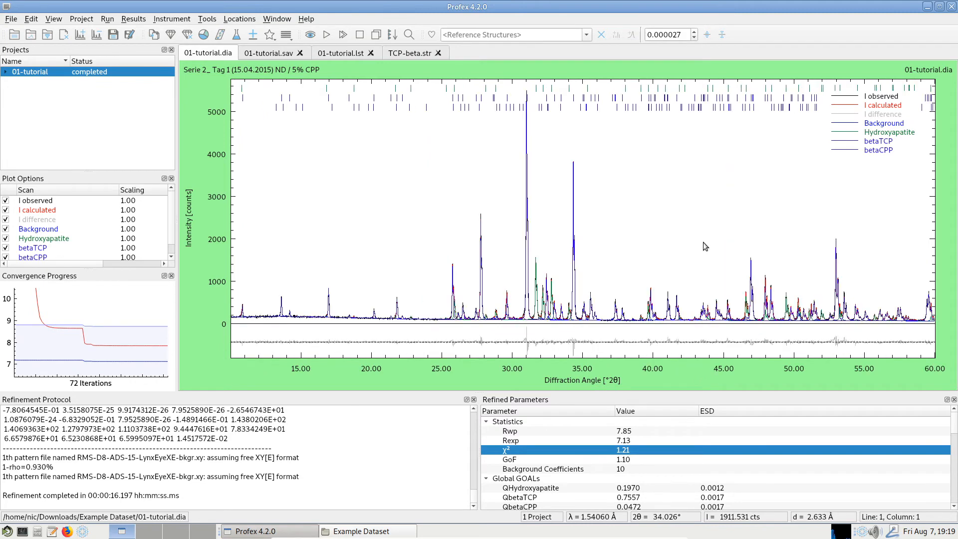
- Raise the GEWICHT parameter in TCP-beta.str to SPHAR8 and rerun the refinement
click(411, 55)
click(445, 114)
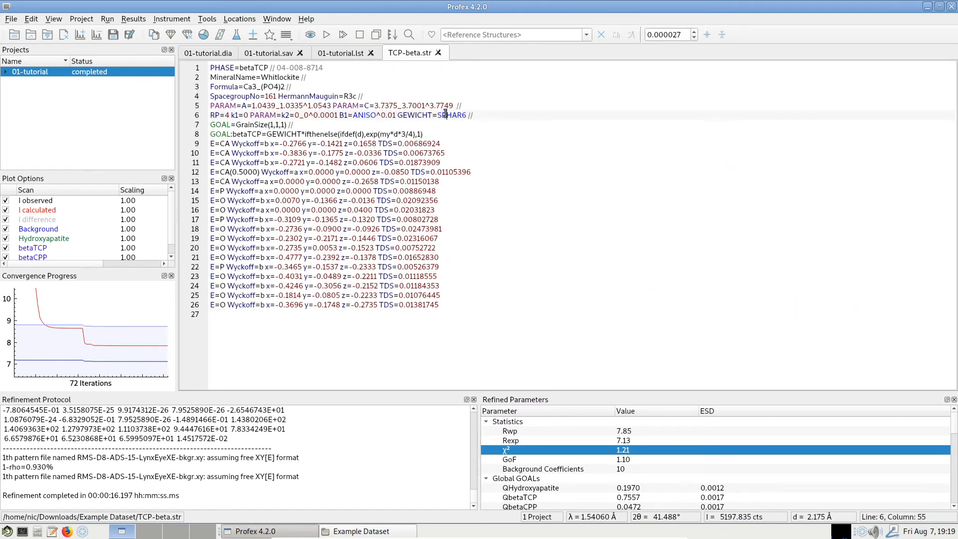
right_click(446, 115)
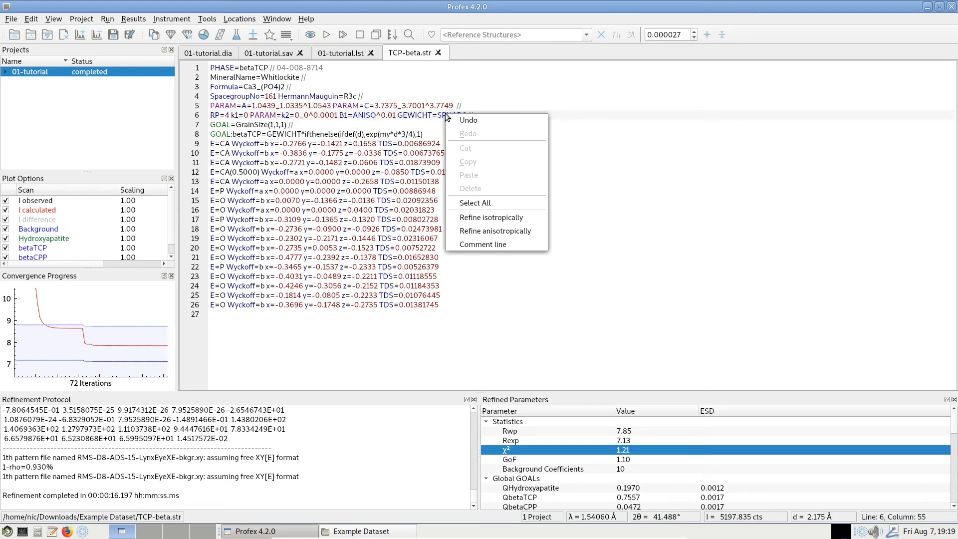
click(477, 230)
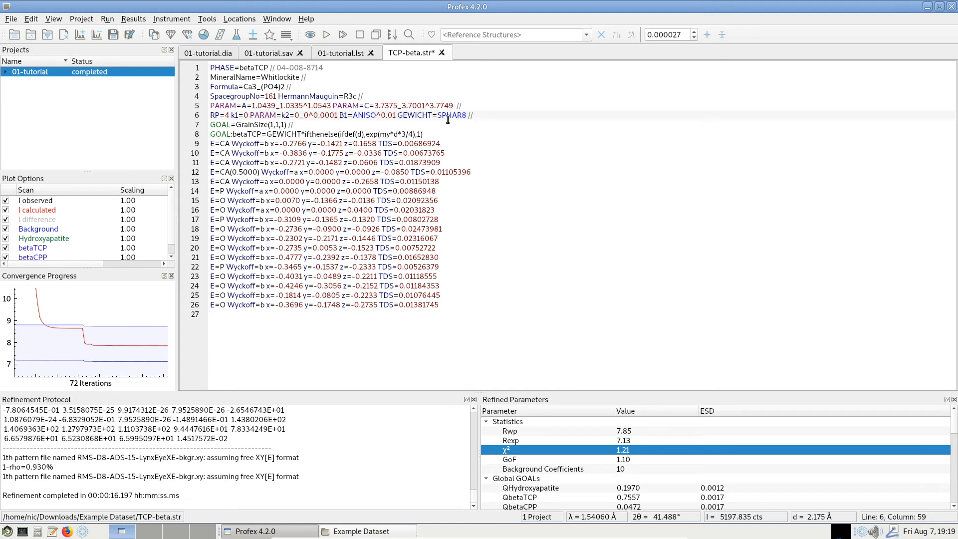
click(326, 34)
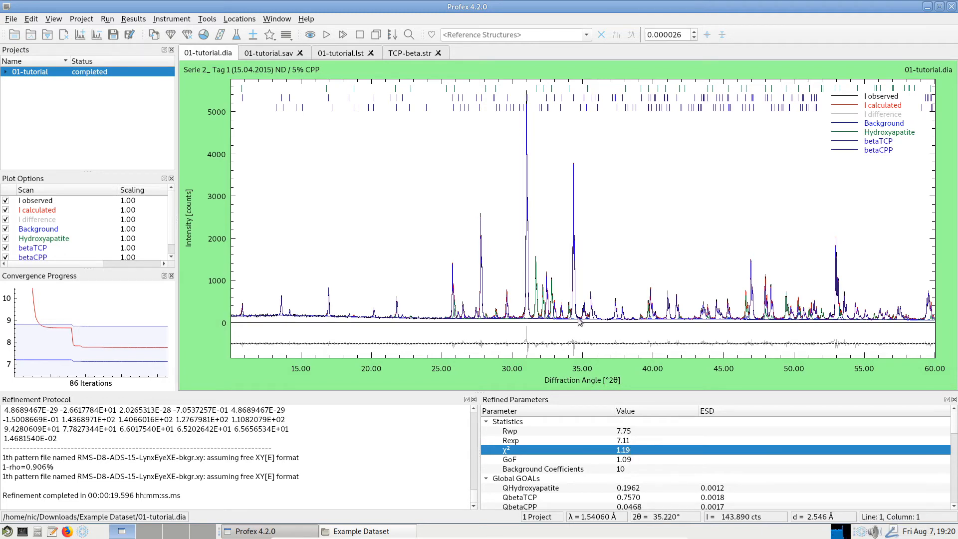
- Examine the fit of the strong betaTCP peaks between about 30 and 36 °2θ after the new refinement
scroll(501, 295, up, 2)
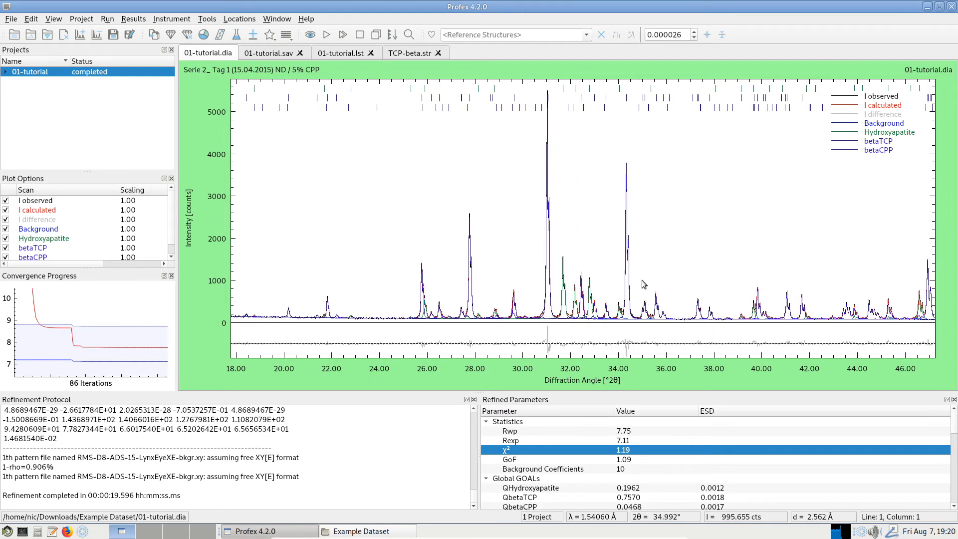
scroll(573, 274, up, 3)
scroll(582, 268, up, 2)
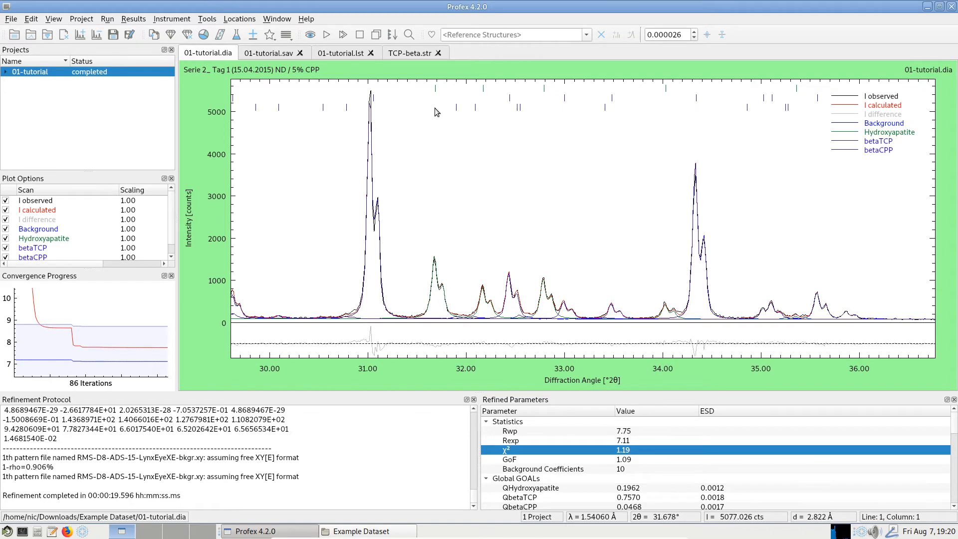
- Review the calcium atom lines and the GrainSize goal in TCP-beta.str
click(408, 55)
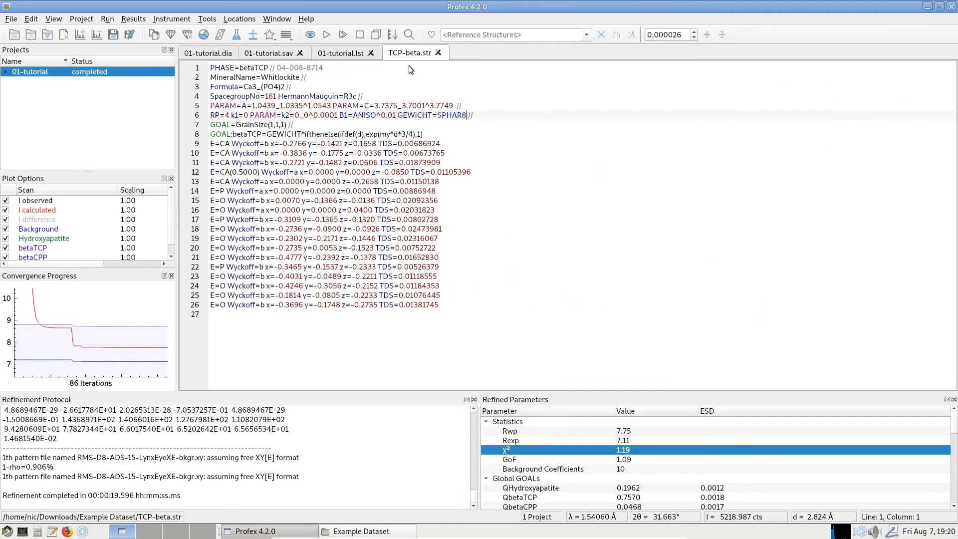
click(224, 144)
click(225, 153)
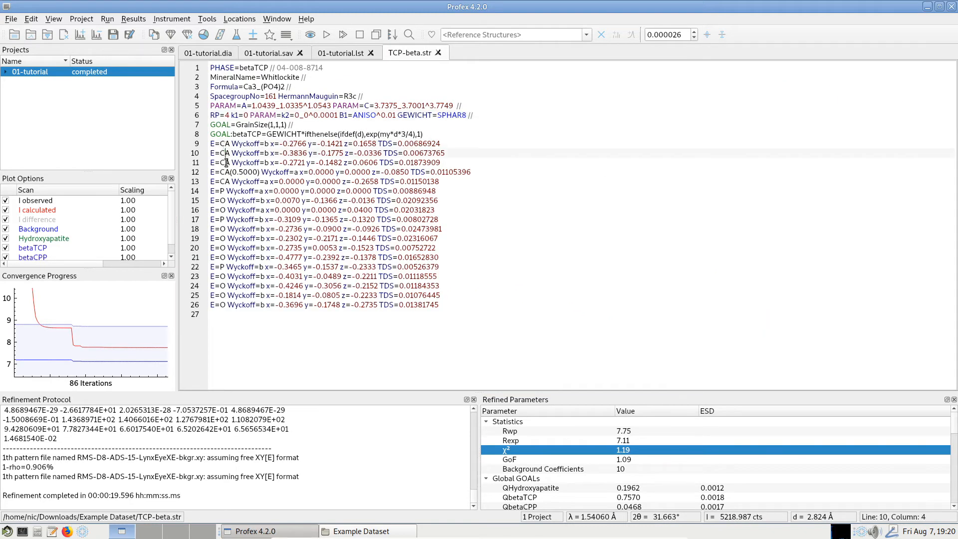
click(225, 163)
click(227, 171)
click(226, 181)
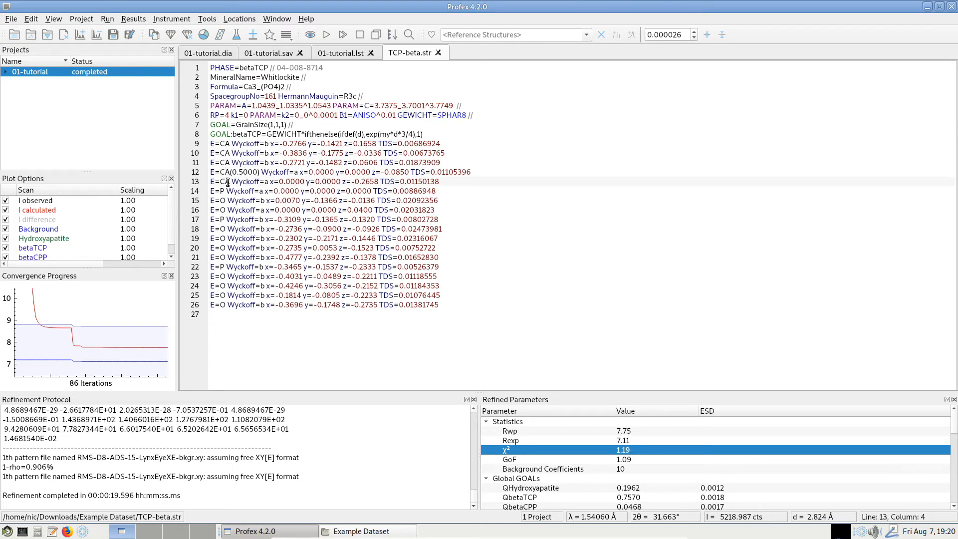
click(315, 127)
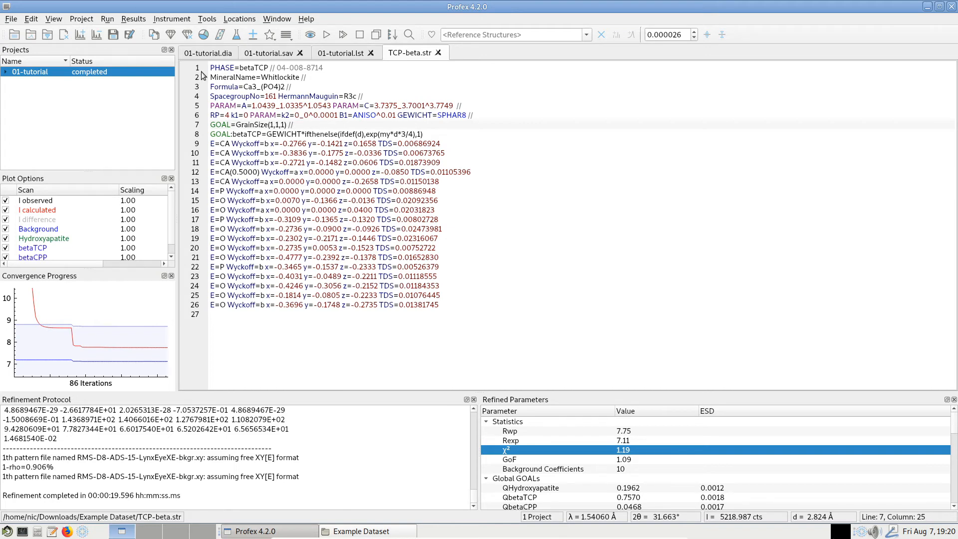
- Inspect the calculated pattern and difference curve between about 30.3 and 35.3 °2θ in 01-tutorial.dia, and restore the full range
click(207, 53)
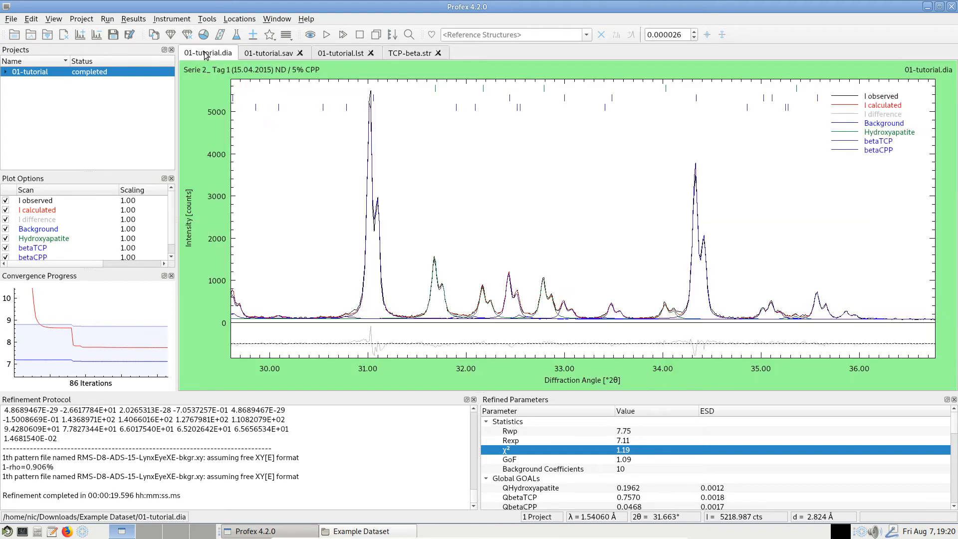
right_click(538, 204)
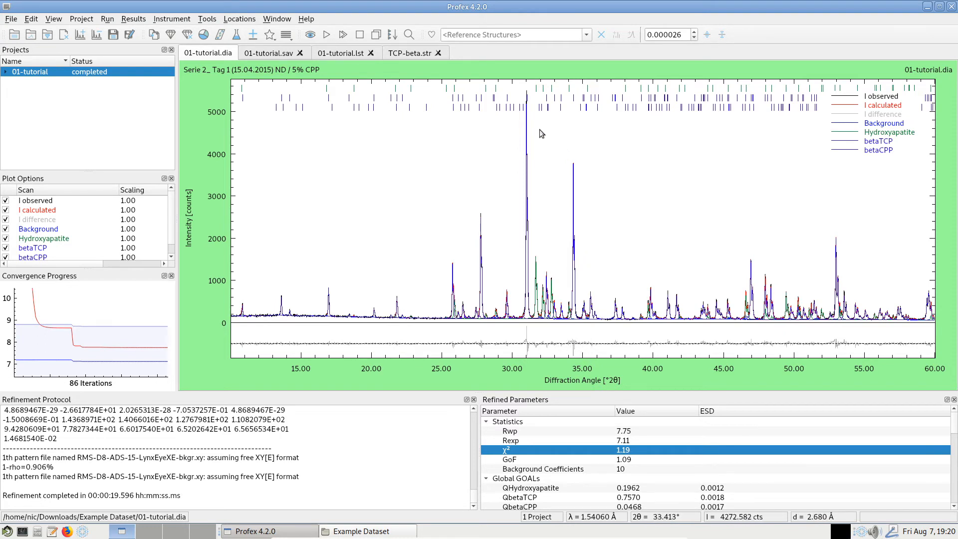
drag(515, 80, 589, 380)
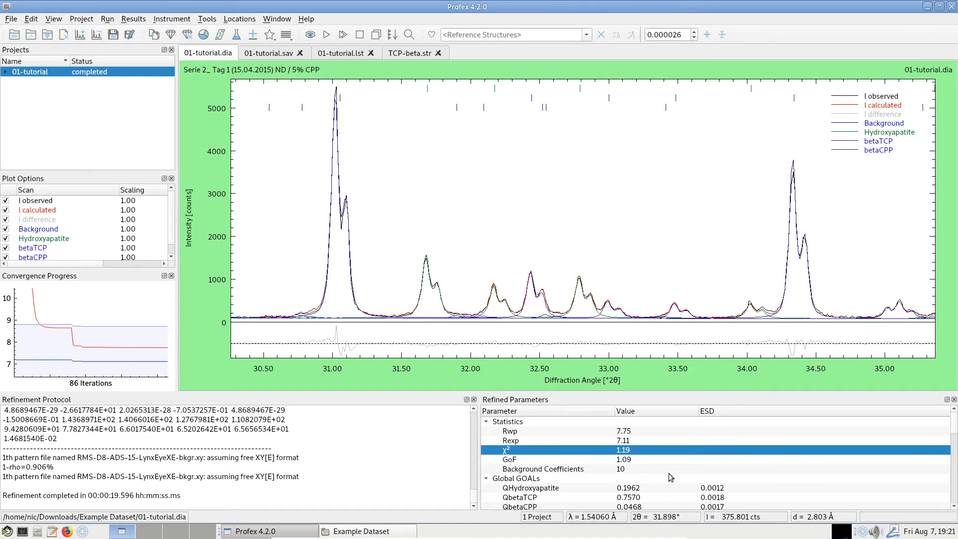
right_click(535, 202)
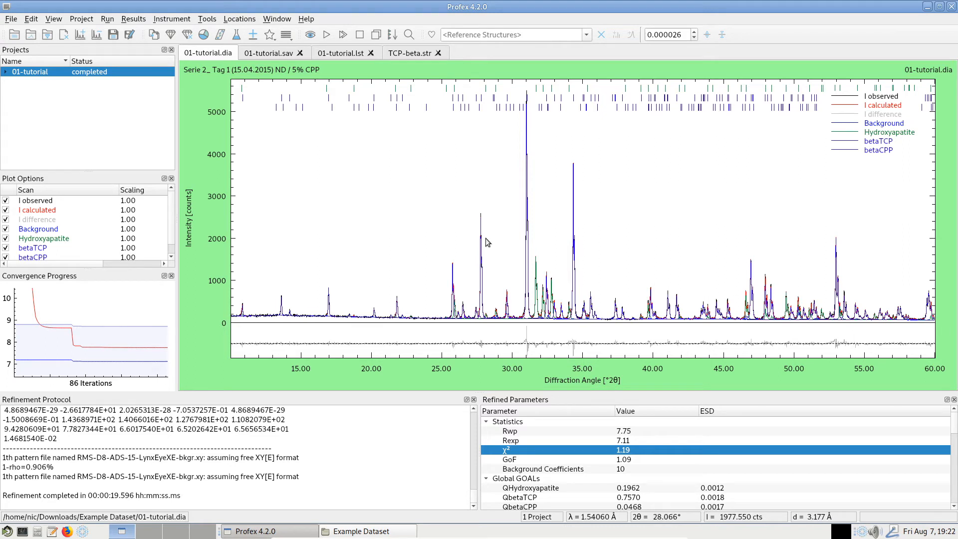
- Read the run information at the head of 01-tutorial.lst: BGMN version, start and end times, and iteration steps
click(338, 56)
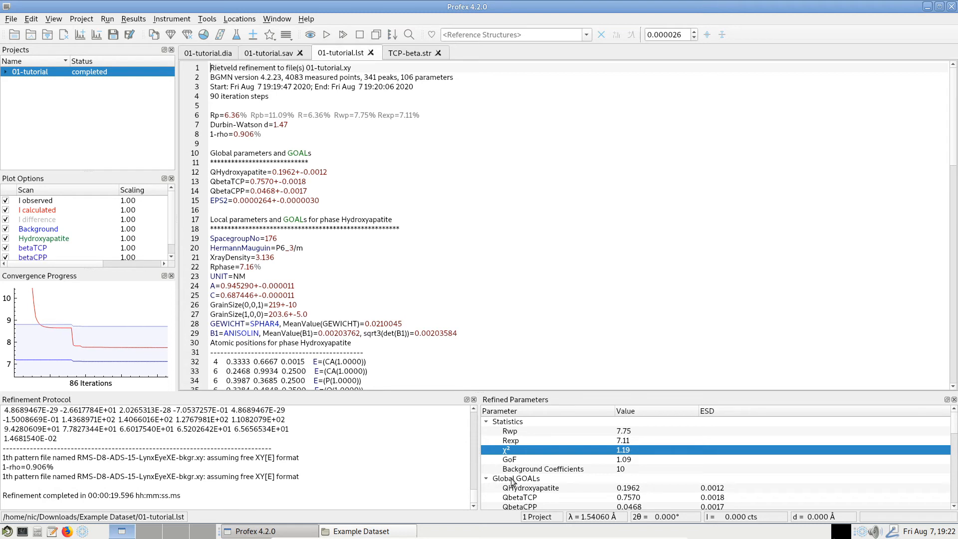
click(547, 477)
scroll(547, 476, down, 3)
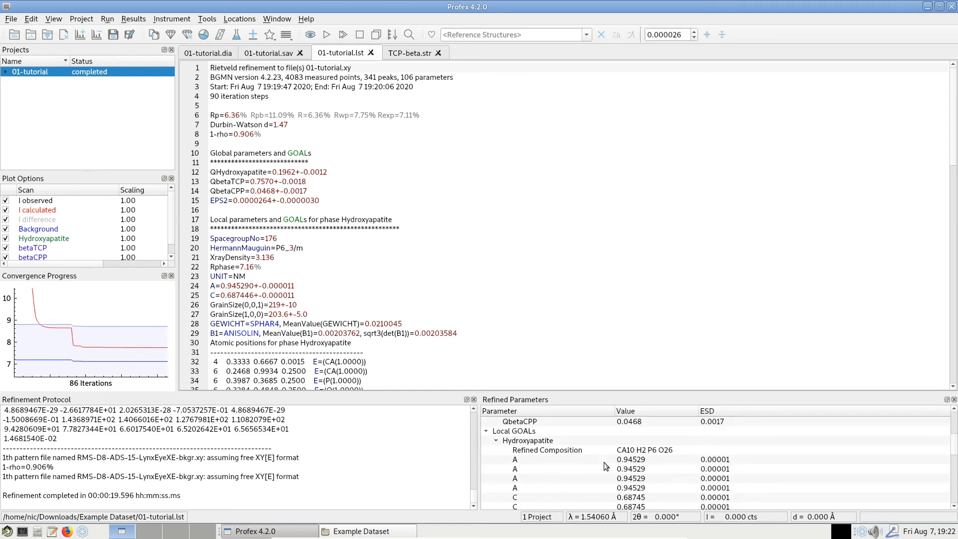
scroll(603, 462, up, 1)
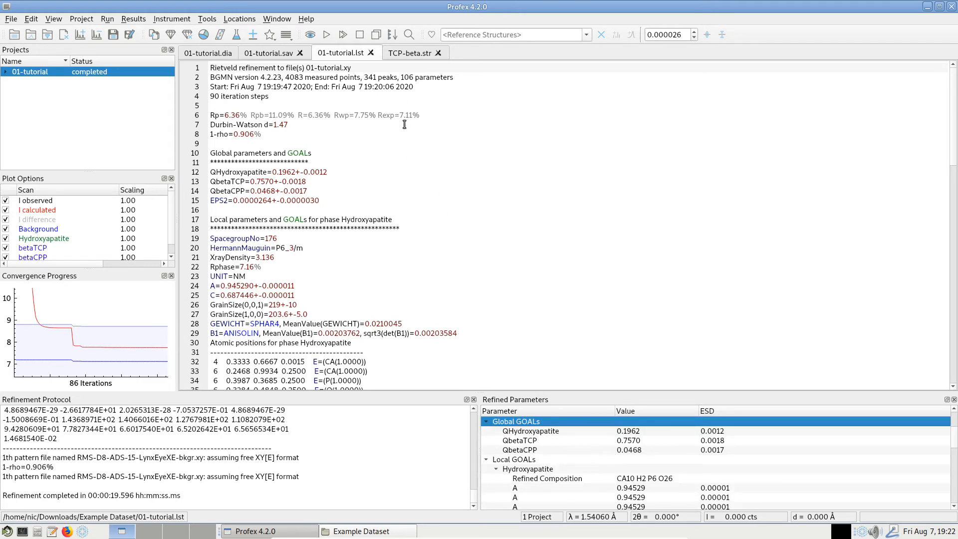
click(241, 79)
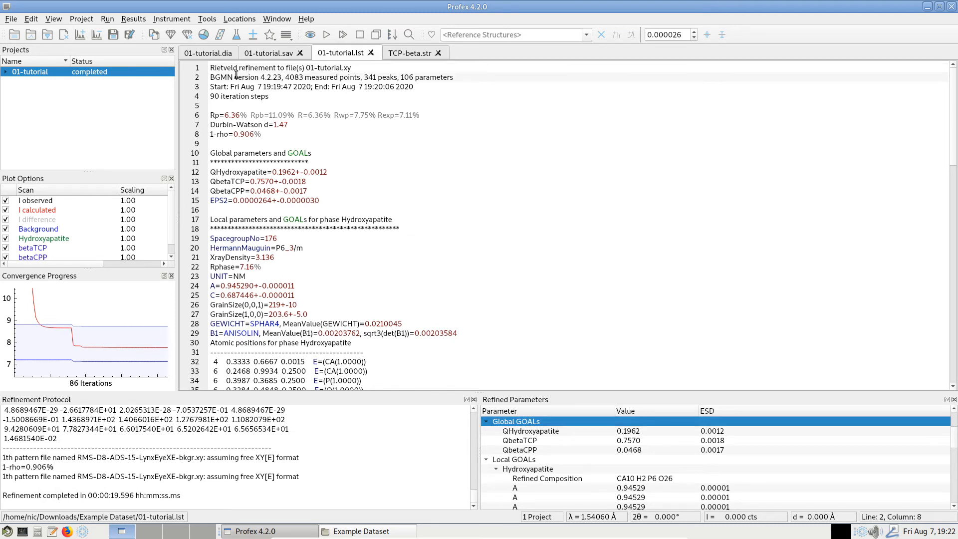
click(244, 87)
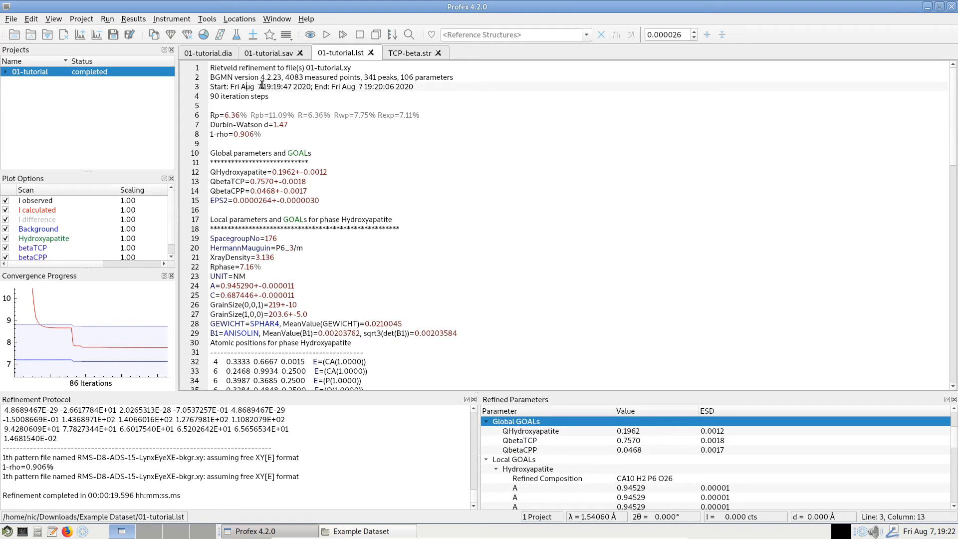
click(214, 96)
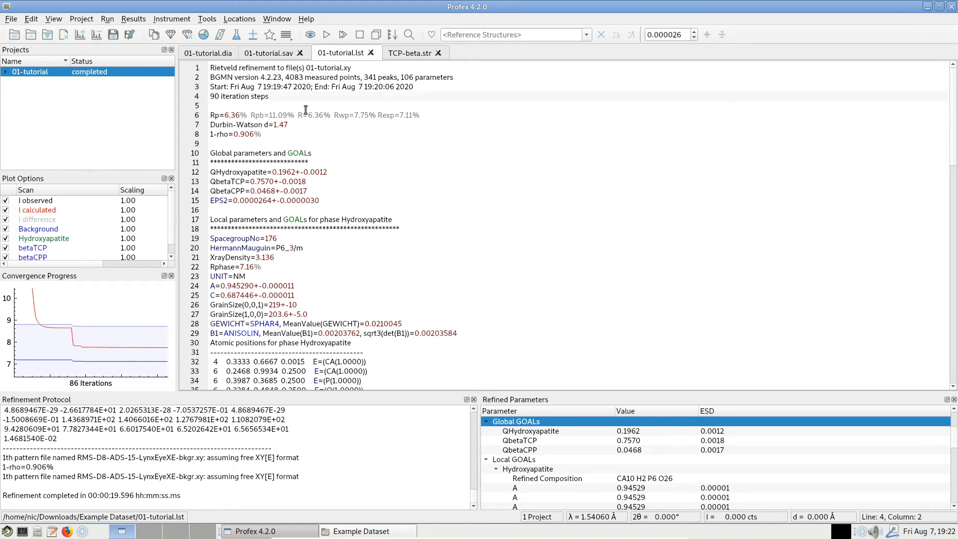
- Compare the R-values, Durbin-Watson d and 1-rho lines in 01-tutorial.lst with χ² and GoF in the refined statistics
click(211, 115)
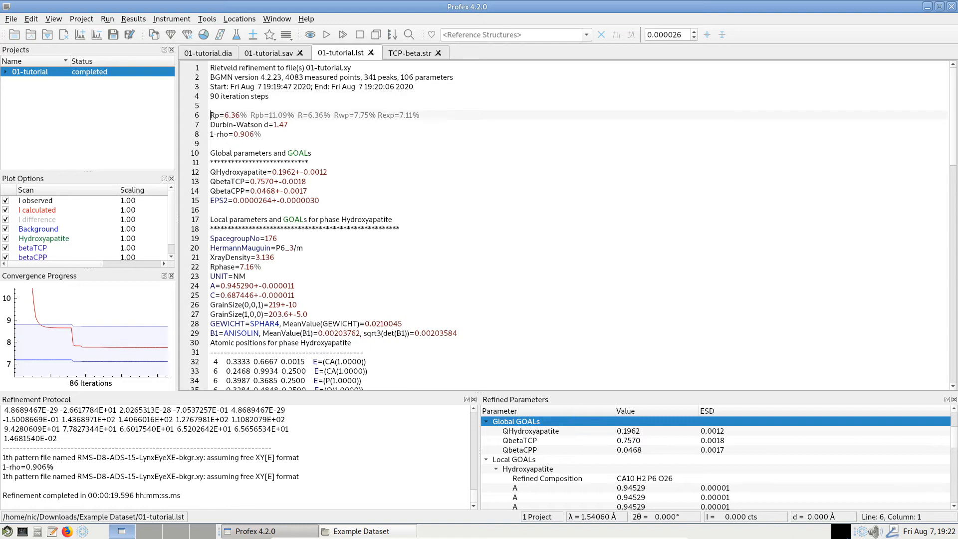
scroll(954, 444, up, 2)
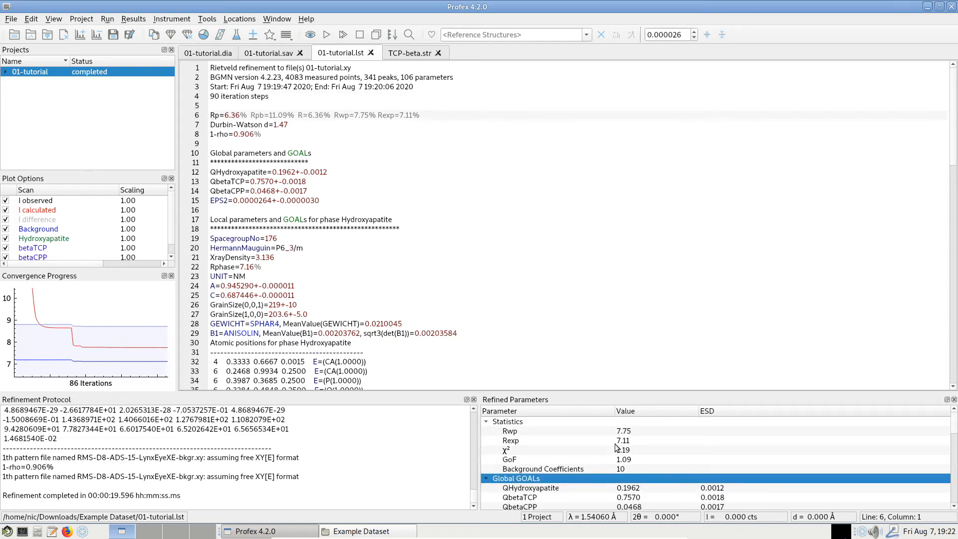
click(540, 460)
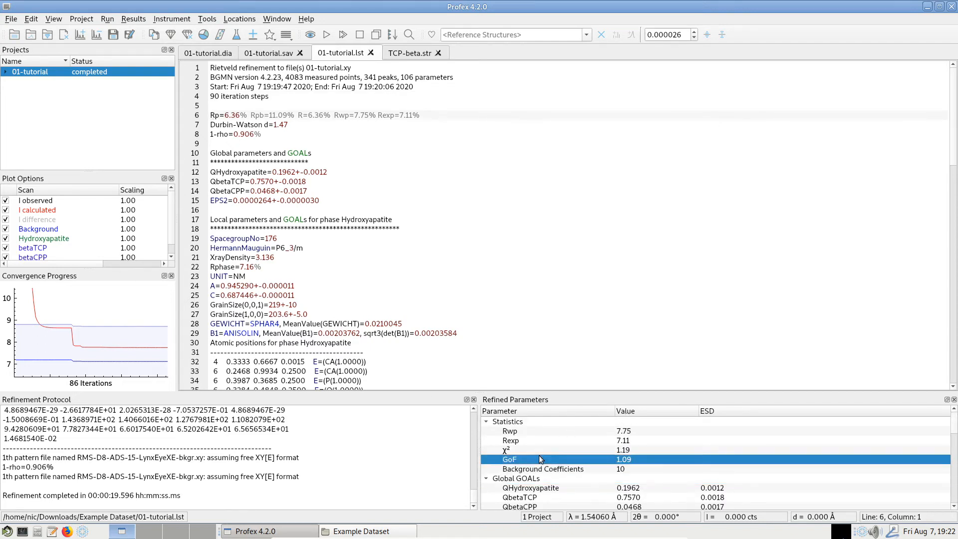
click(537, 452)
click(543, 461)
click(335, 115)
key(Home)
key(Right)
click(265, 115)
click(297, 124)
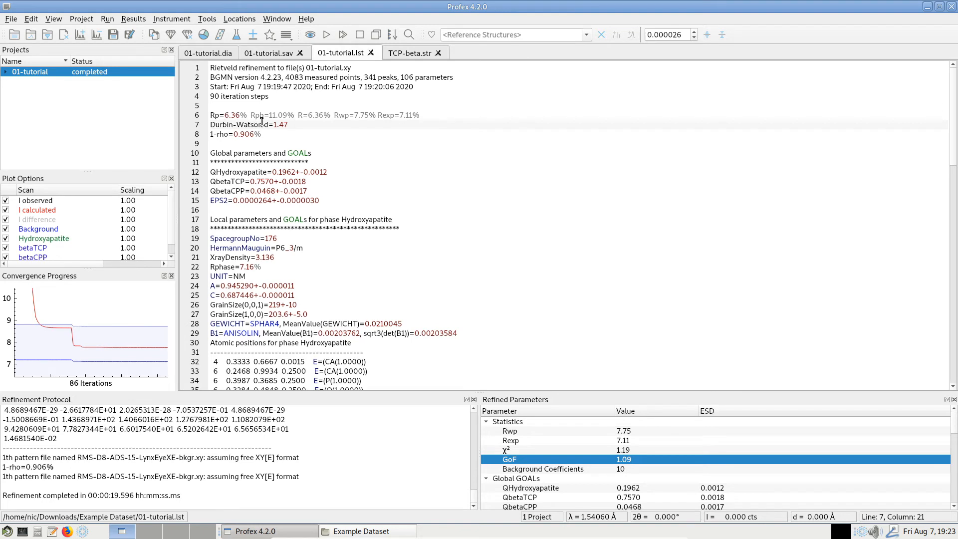
drag(293, 125, 267, 124)
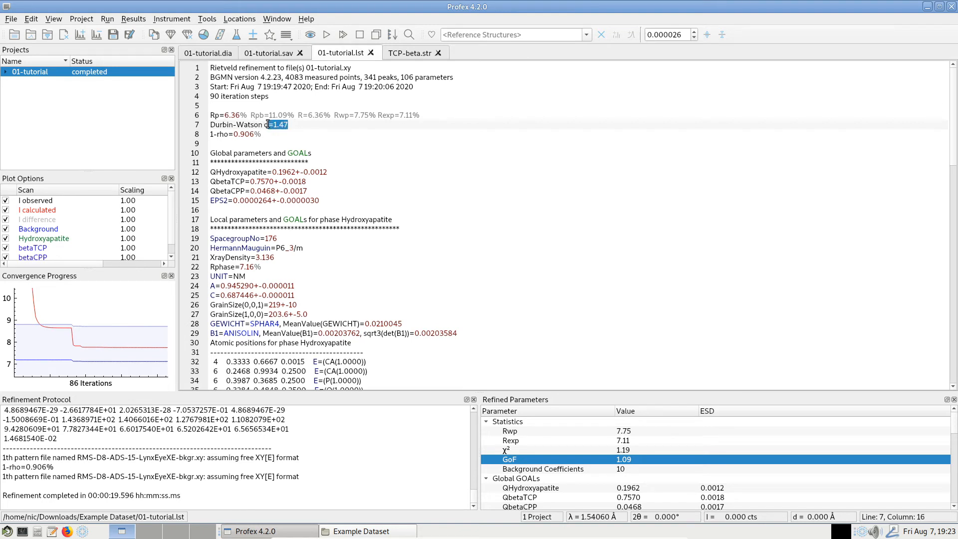
click(302, 124)
click(265, 134)
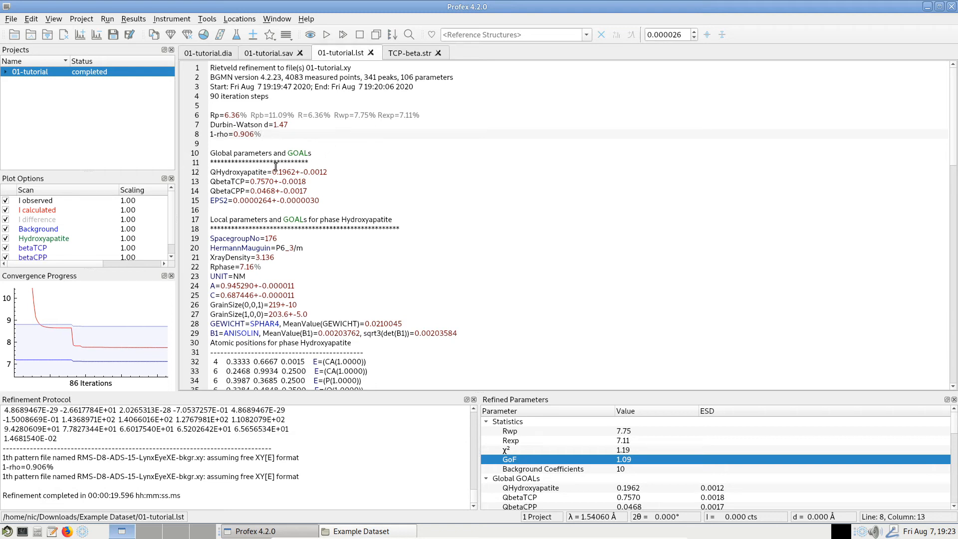
- Compare the QHydroxyapatite quantity and its error in 01-tutorial.lst with the Global GOALS table, and check the EPS2 line
drag(272, 172, 297, 172)
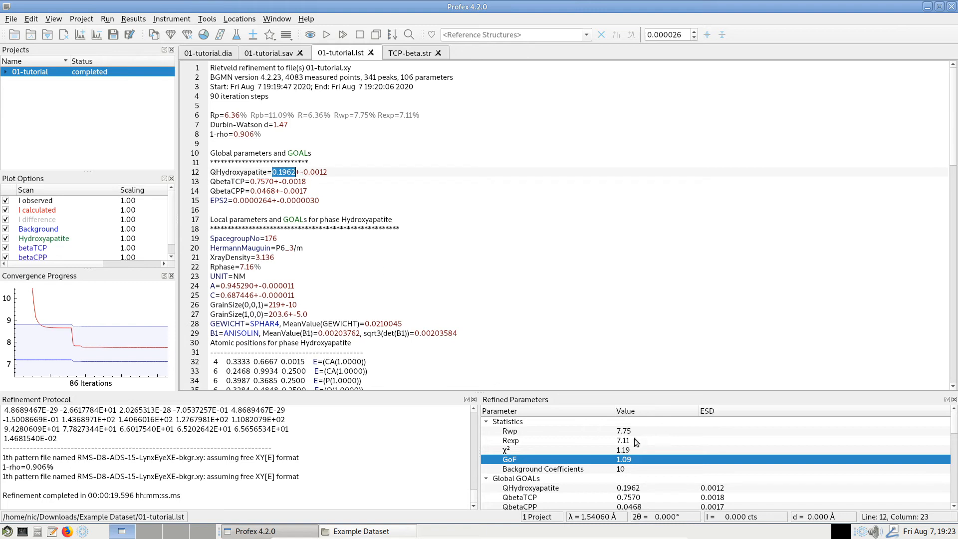
click(640, 489)
scroll(640, 489, down, 2)
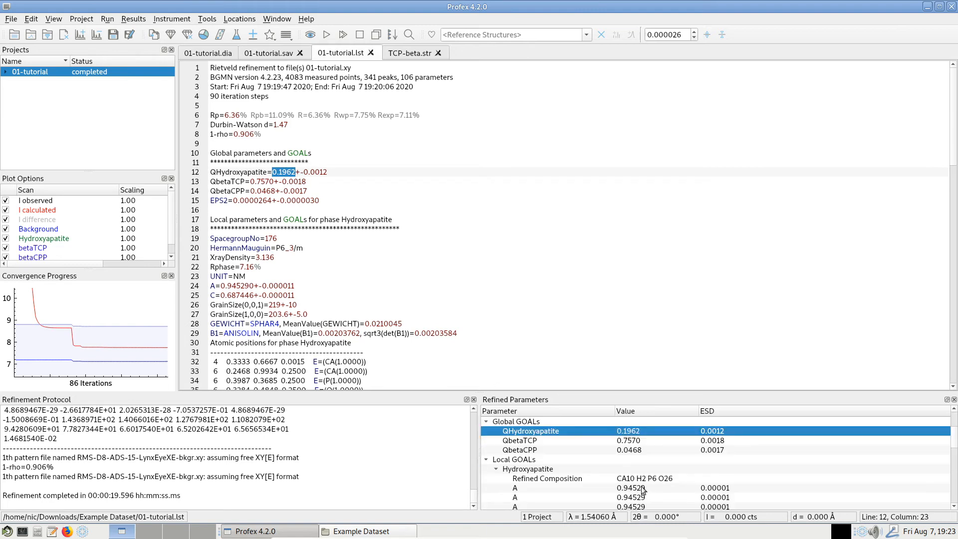
click(304, 171)
click(216, 200)
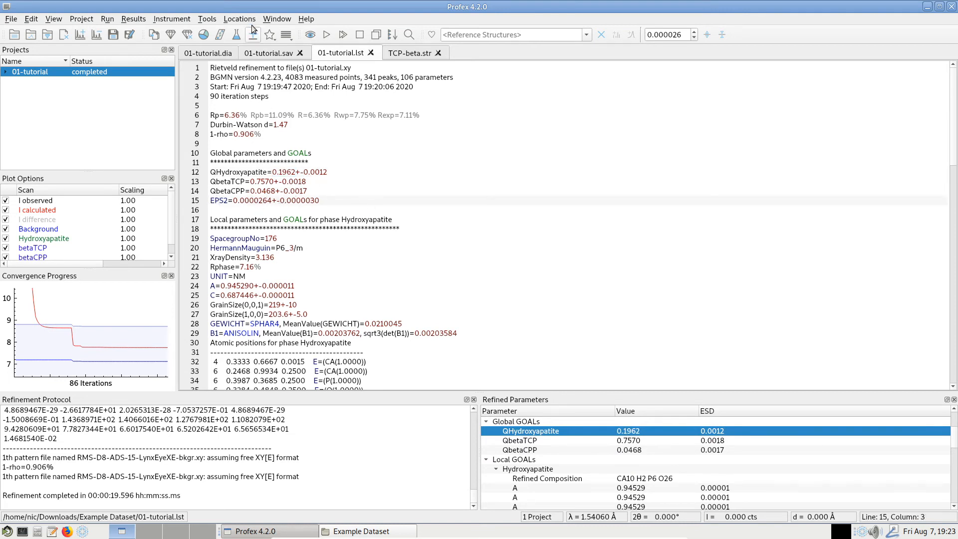
- Turn on Context Help and look up the EPS2 parameter in 01-tutorial.sav
click(262, 53)
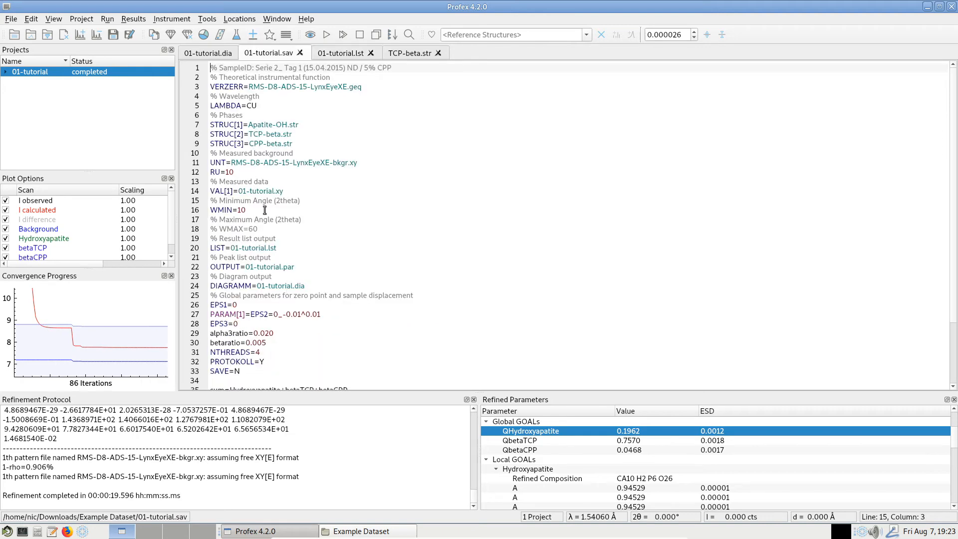
click(281, 20)
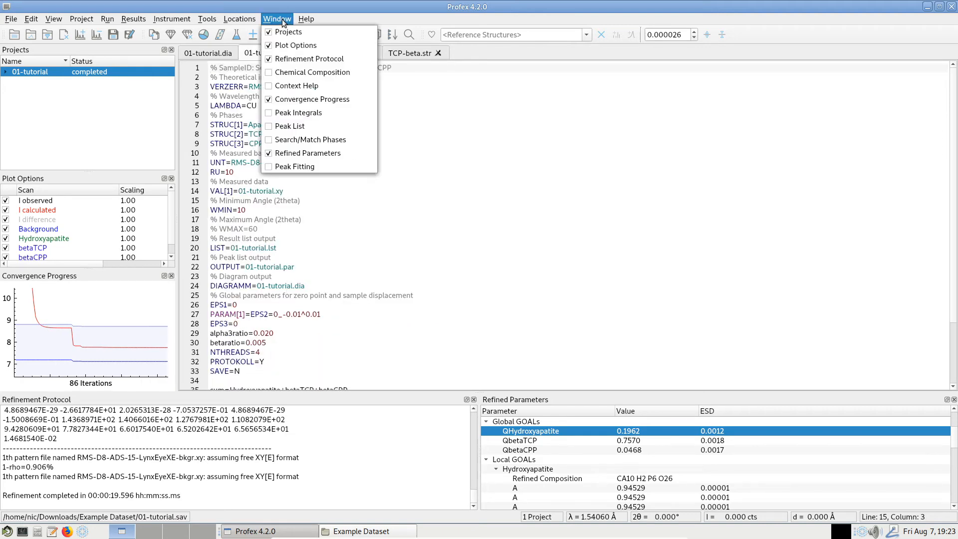
click(308, 86)
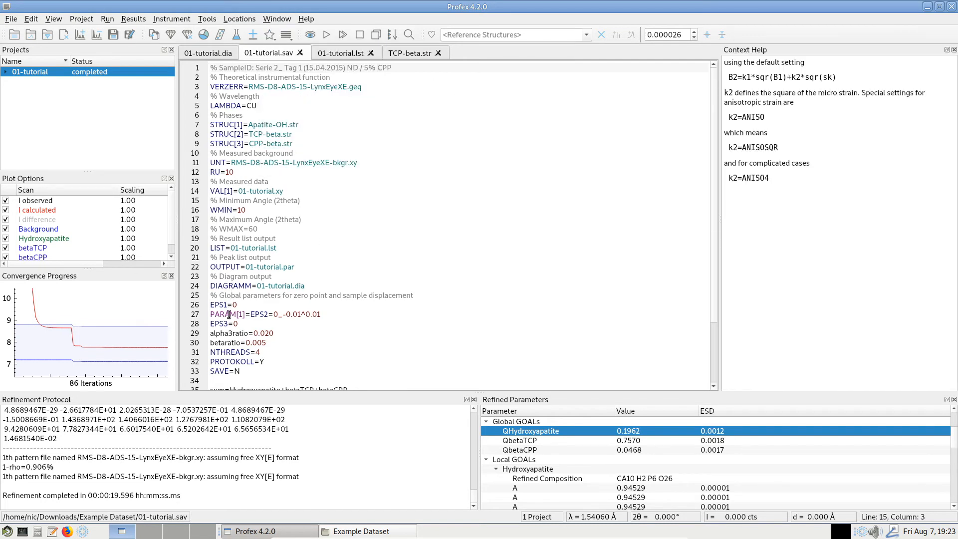
click(257, 316)
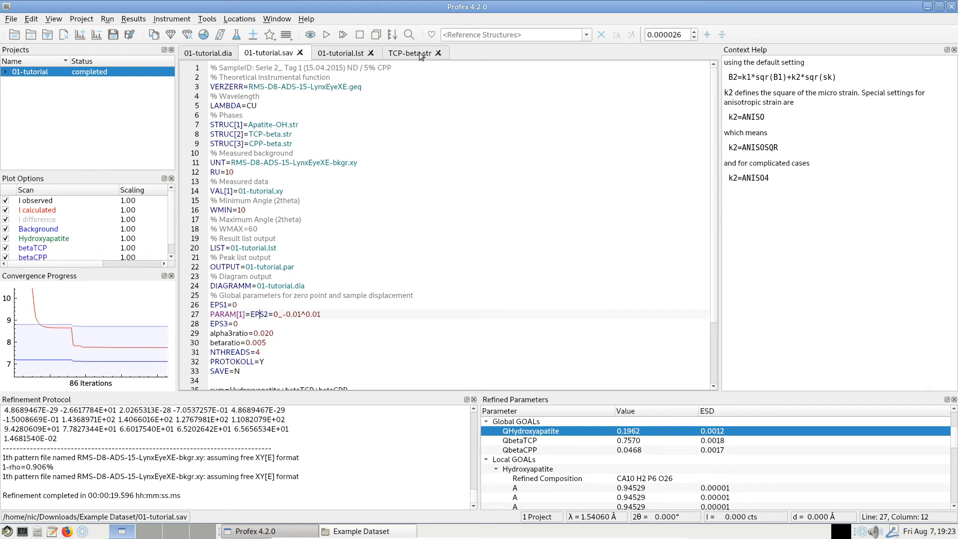
- Close TCP-beta.str and return to the 01-tutorial.dia diagram to check the sample height displacement value
click(438, 54)
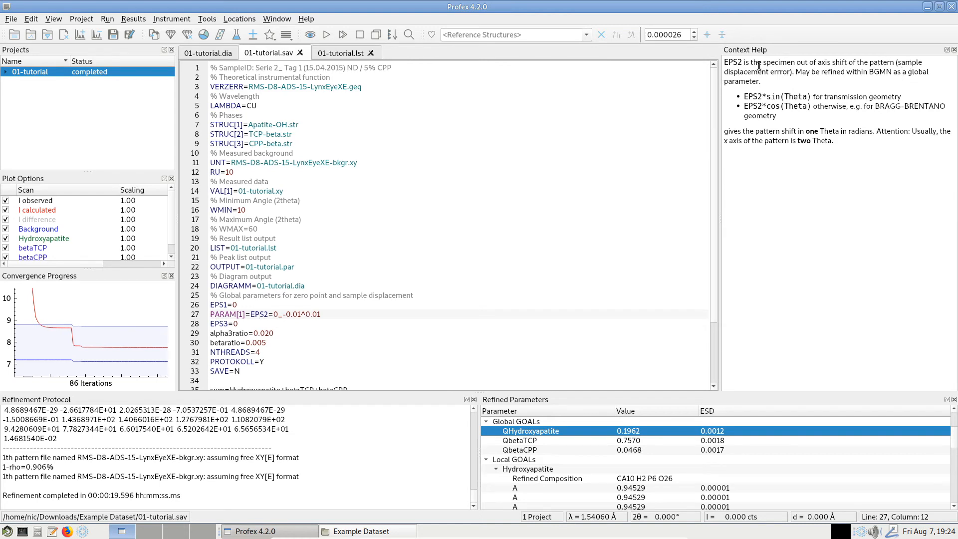
click(216, 56)
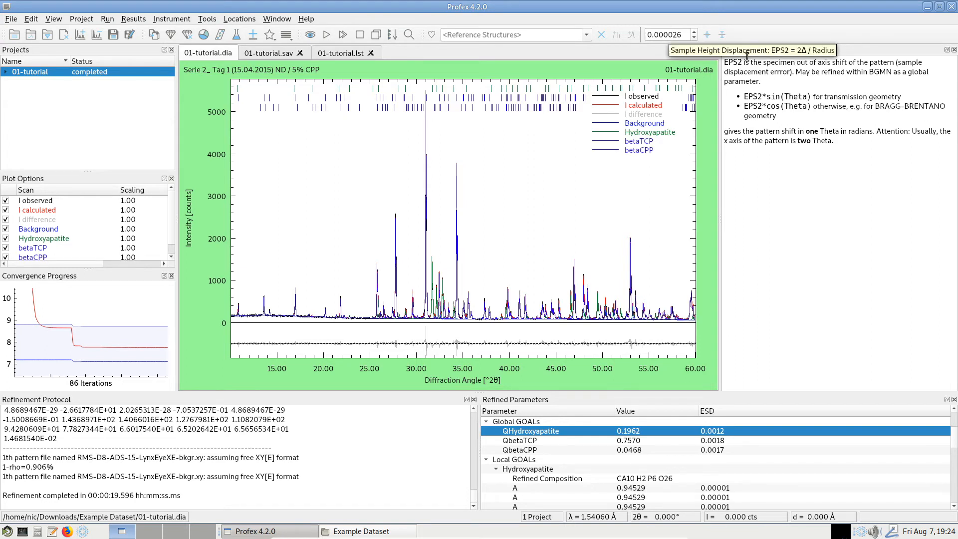
- Switch the sample height displacement between zero and the refined value, comparing the pattern's shift at the peaks between about 30° and 32° 2θ
click(721, 37)
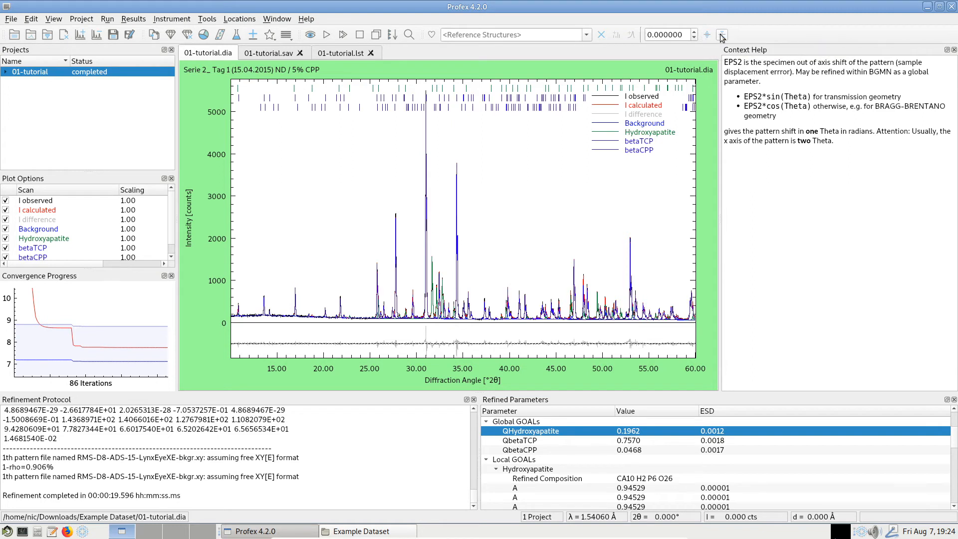
click(710, 34)
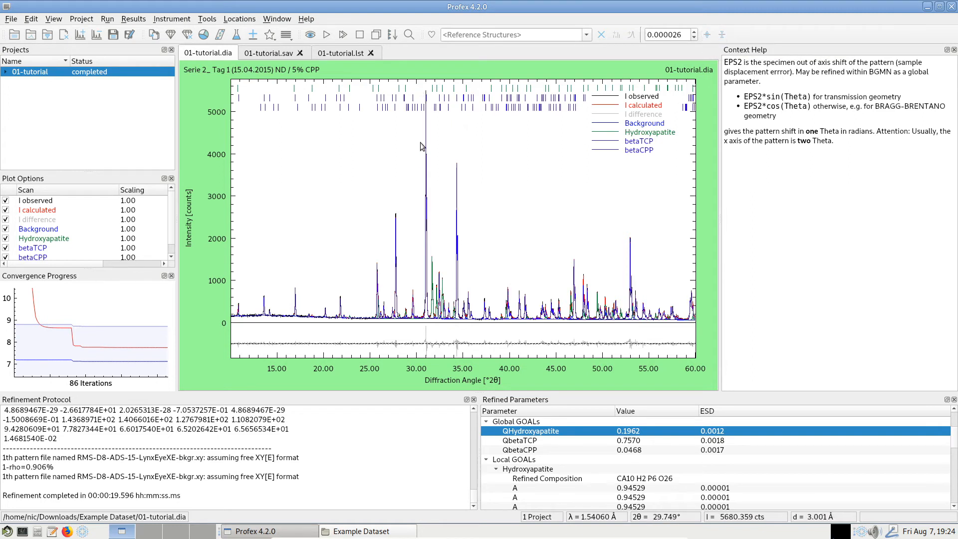
drag(435, 371, 437, 372)
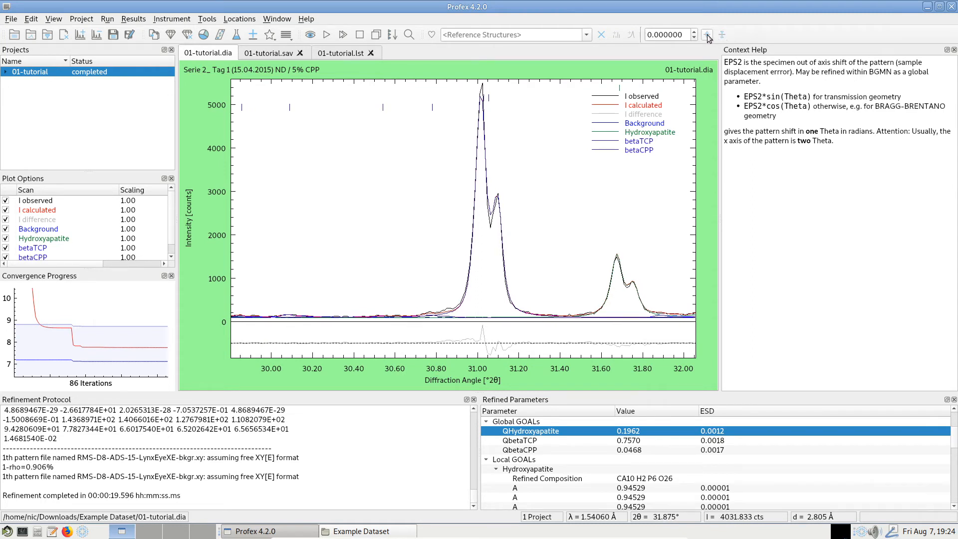
click(722, 37)
click(708, 35)
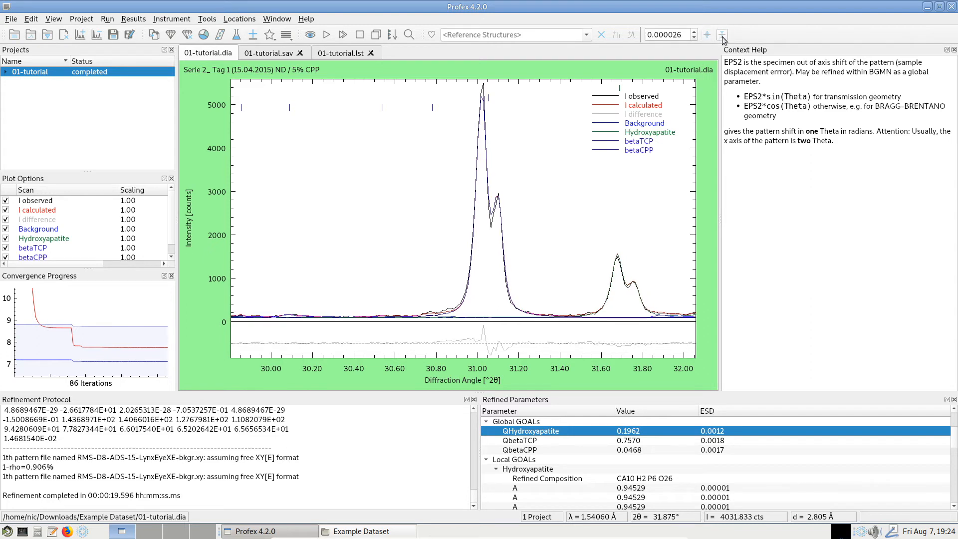
click(722, 37)
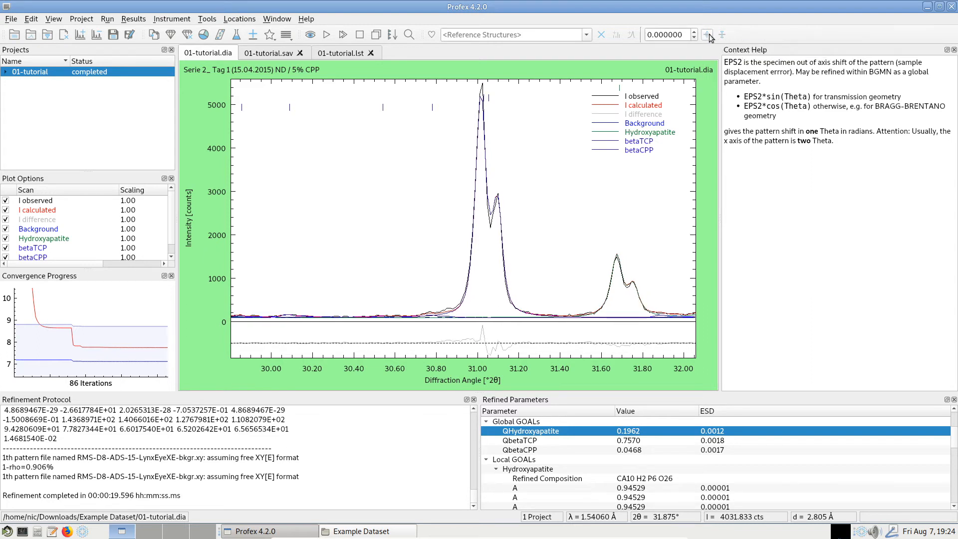
click(709, 34)
double_click(525, 205)
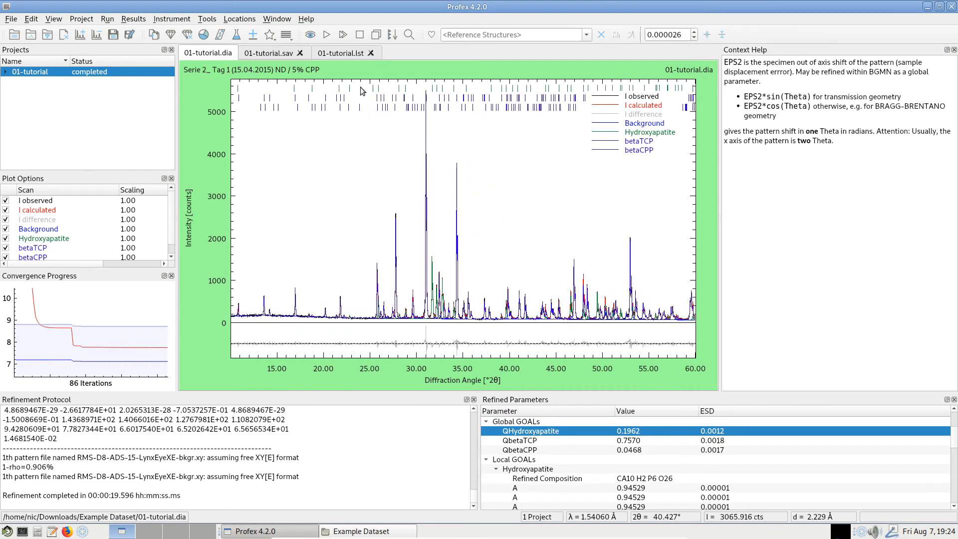
- Compare the EPS2 parameter definition in 01-tutorial.sav with its refined value and error in 01-tutorial.lst
click(273, 53)
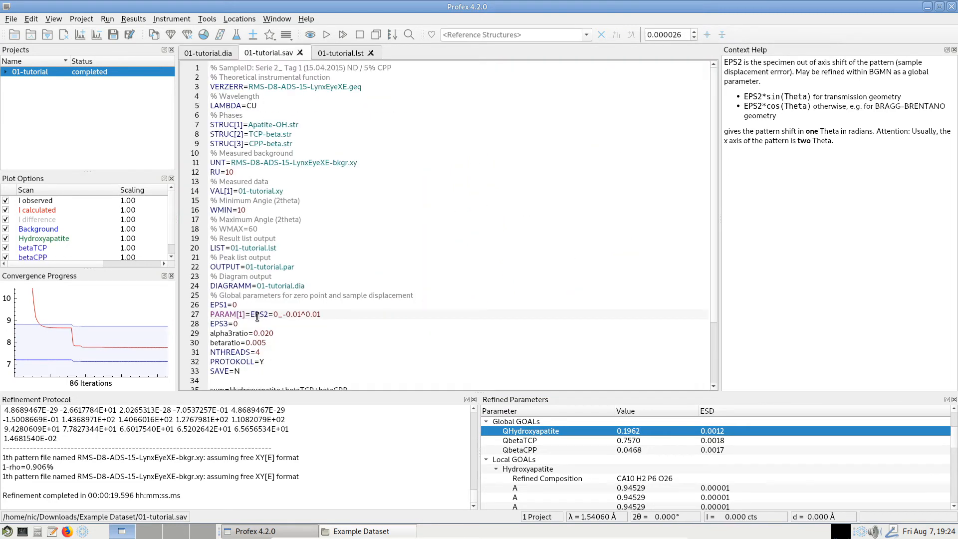
click(225, 314)
click(268, 315)
click(350, 56)
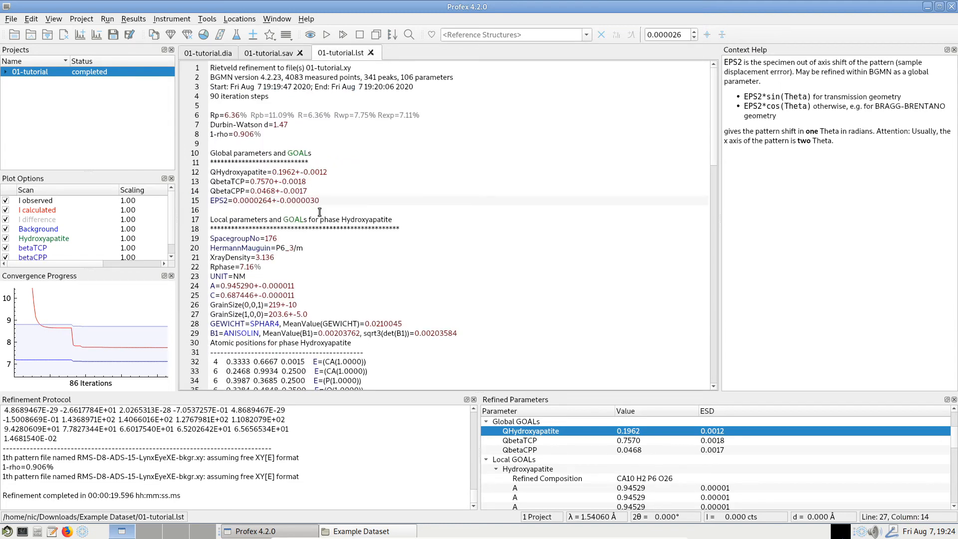
drag(233, 201, 271, 201)
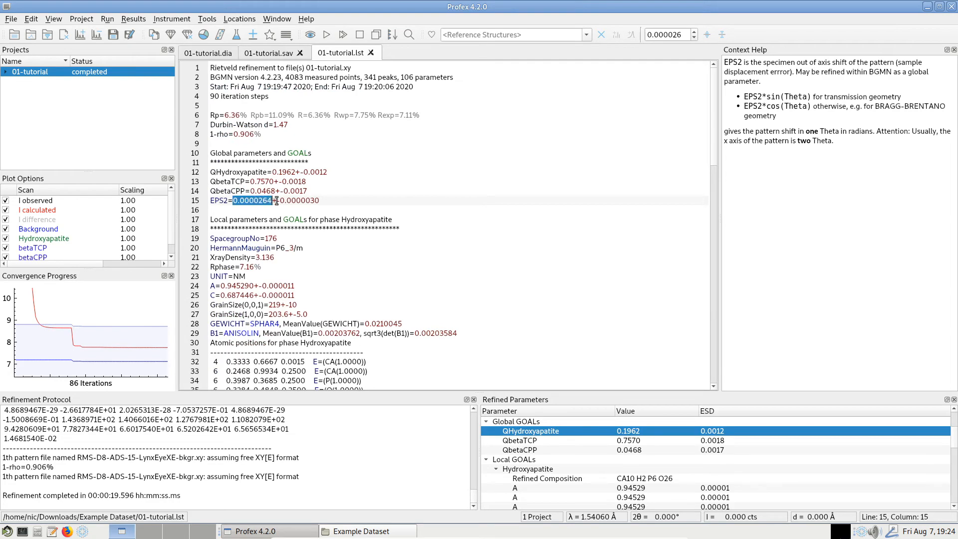
click(276, 201)
- Examine Hydroxyapatite's space group, X-ray density, Rphase and lattice parameters A and C in 01-tutorial.lst
scroll(278, 200, down, 1)
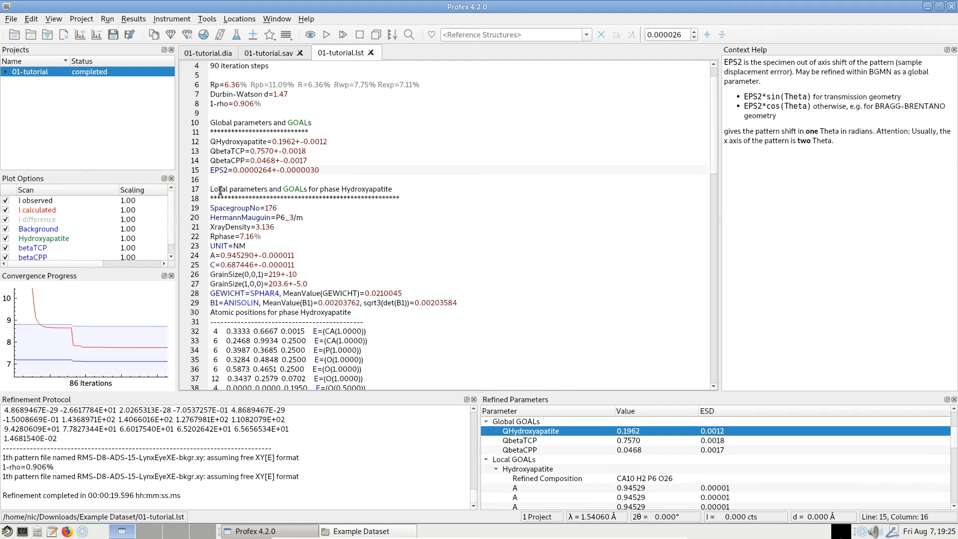
click(308, 208)
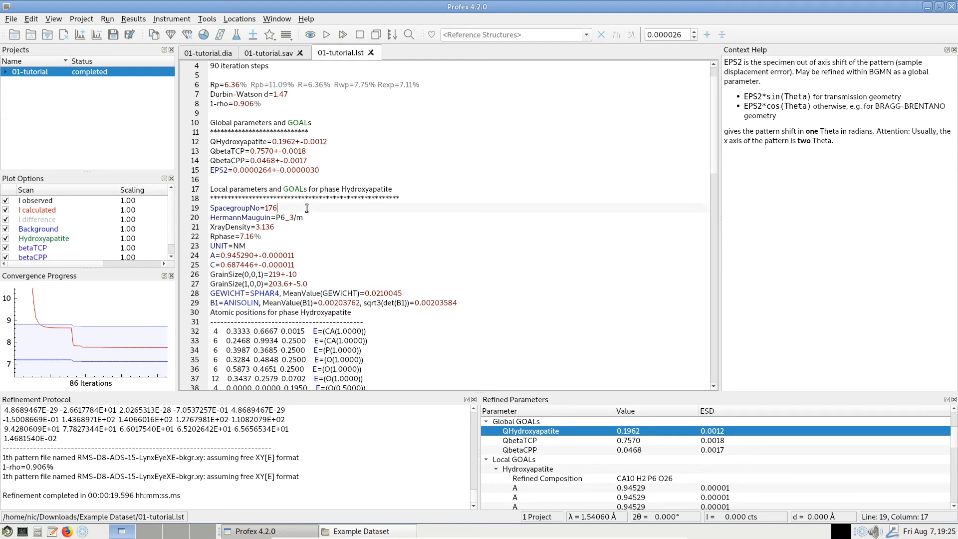
scroll(308, 208, down, 1)
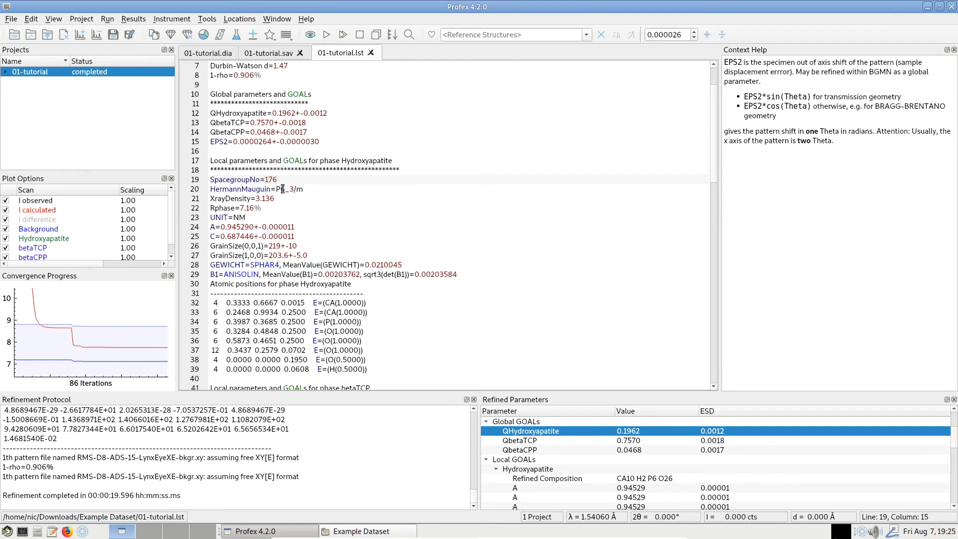
click(283, 190)
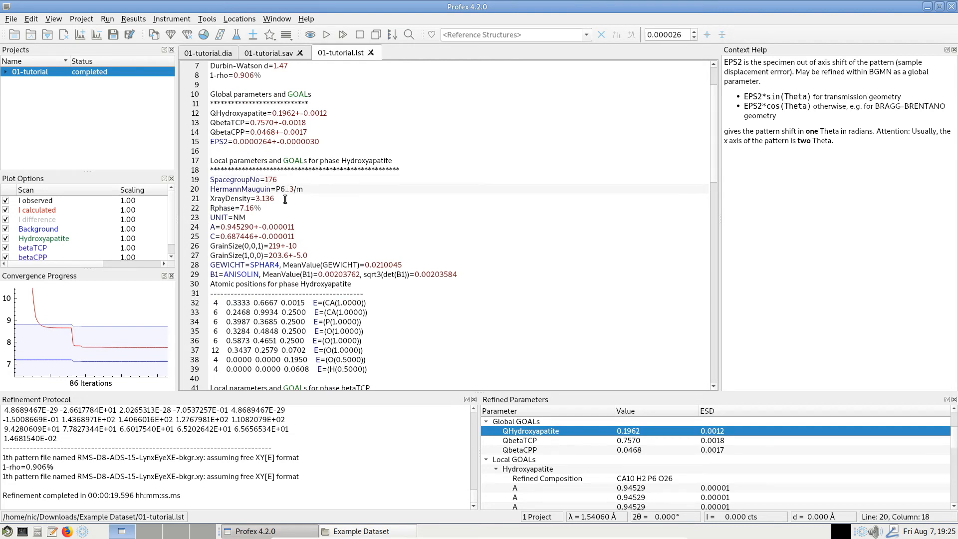
click(258, 198)
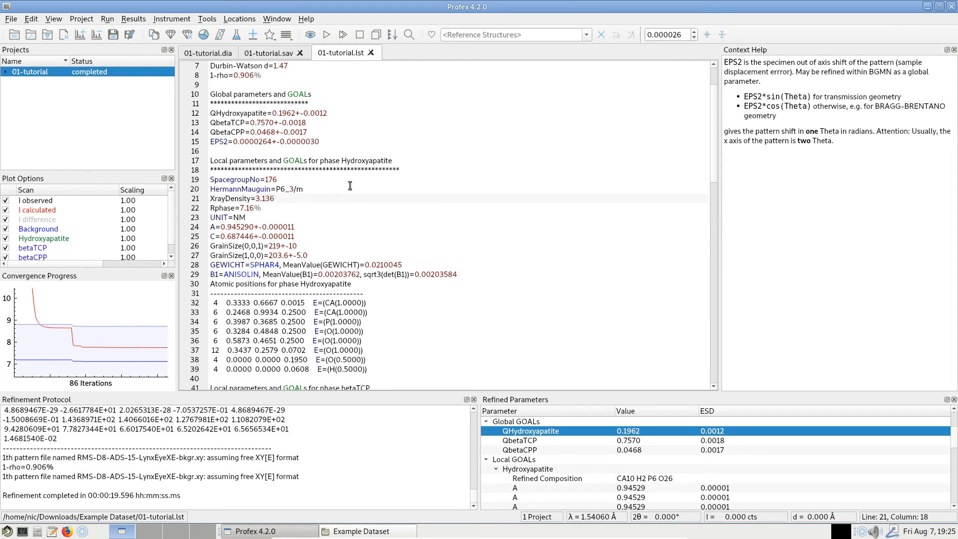
click(246, 208)
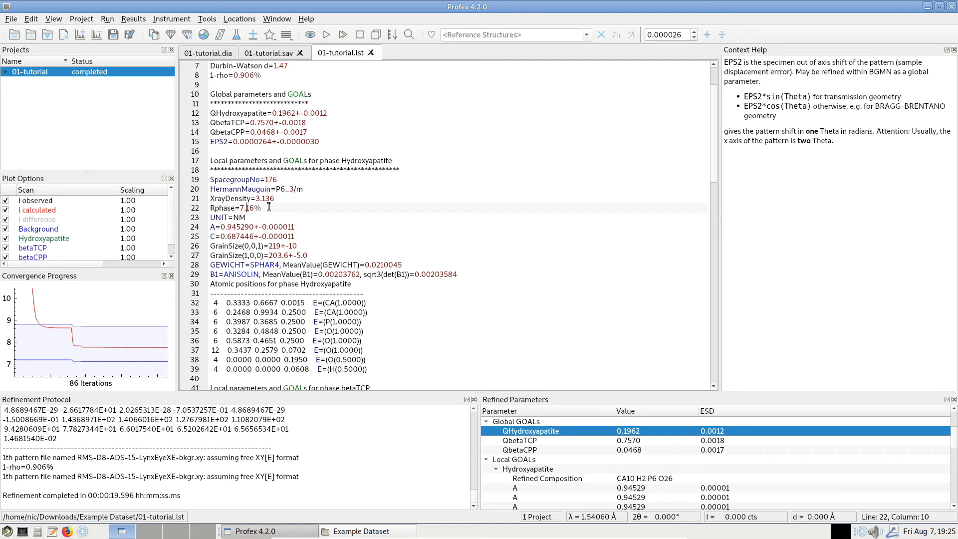
click(231, 227)
click(234, 237)
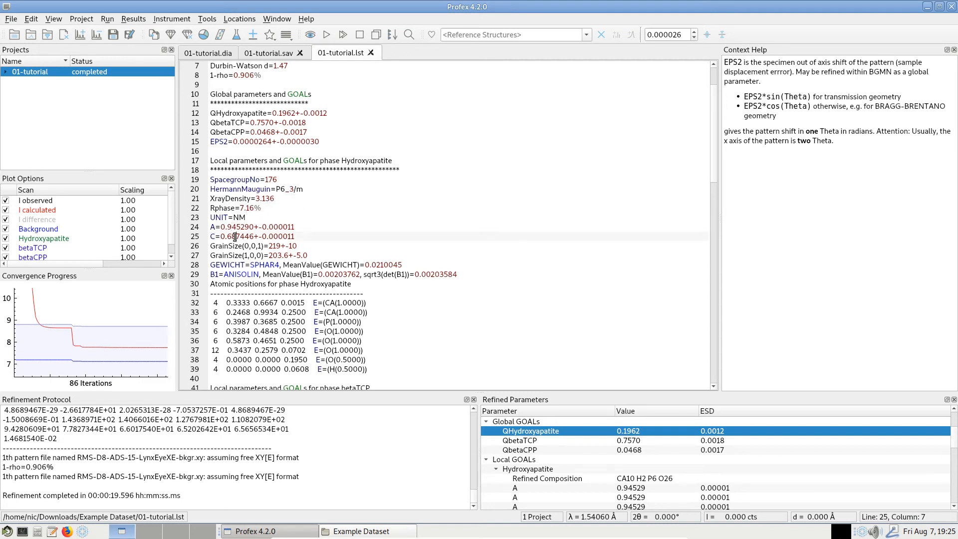
- Compare Hydroxyapatite's GrainSize values and errors along the (0,0,1) and (1,0,0) directions
click(304, 246)
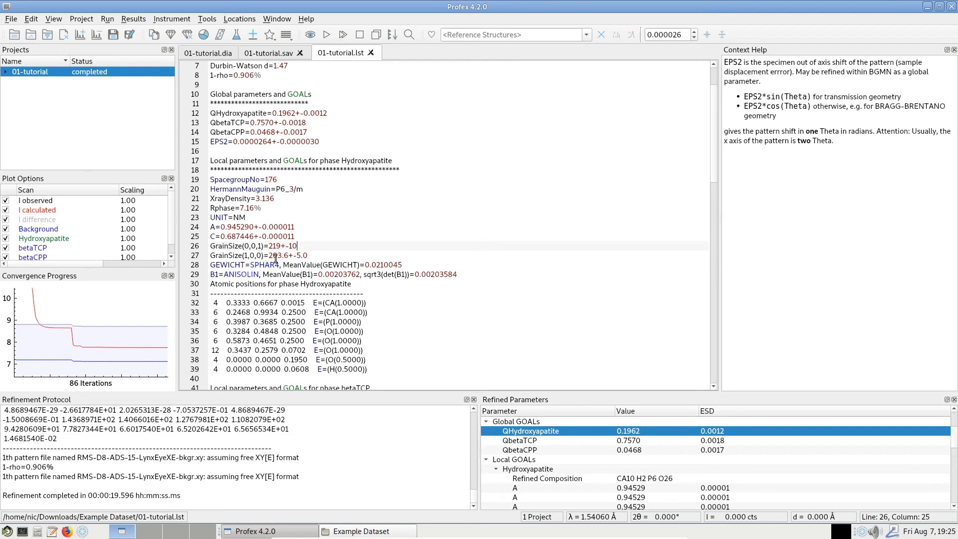
click(245, 255)
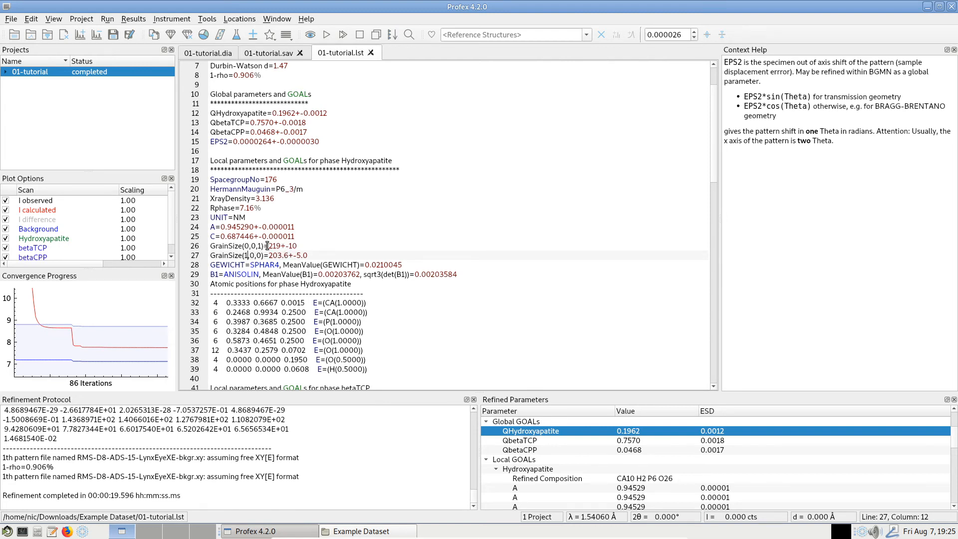
drag(268, 246, 281, 246)
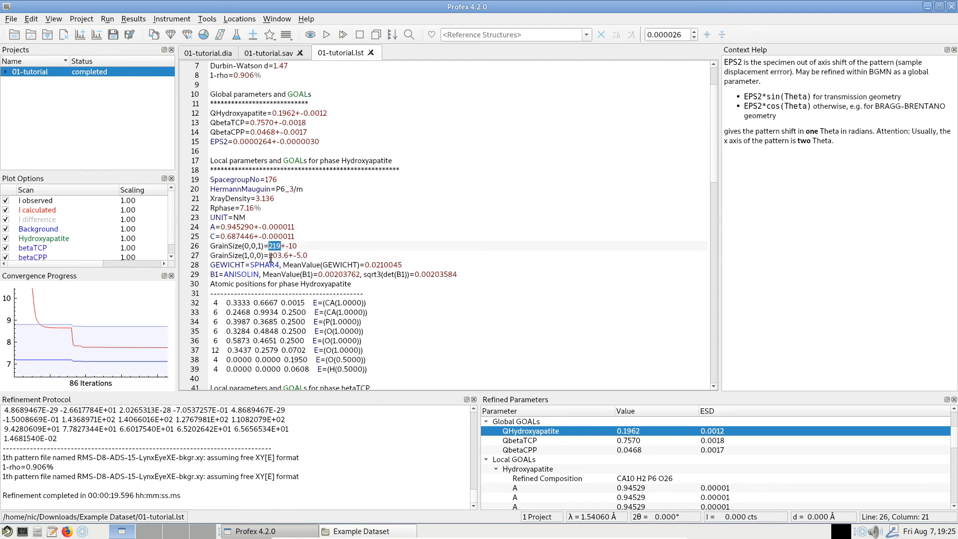
click(272, 256)
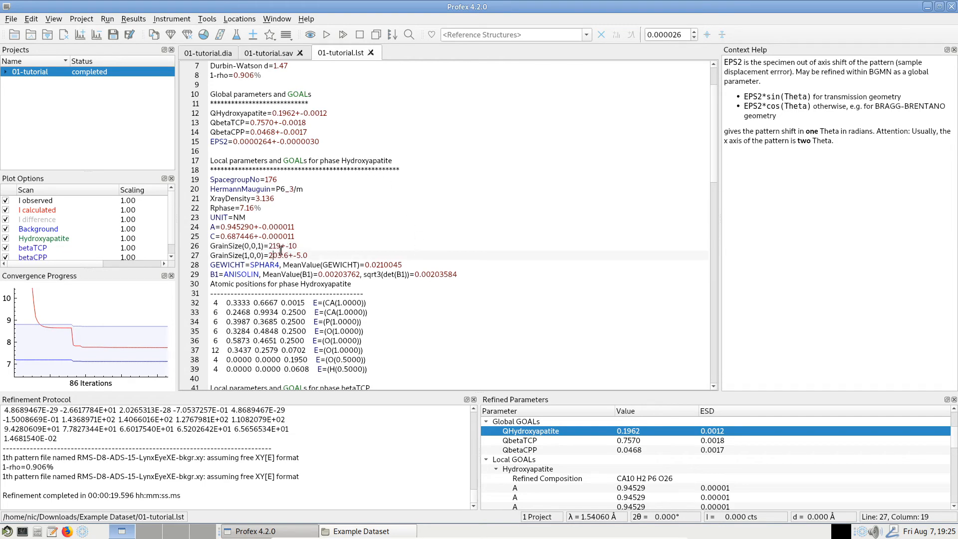
scroll(329, 253, down, 1)
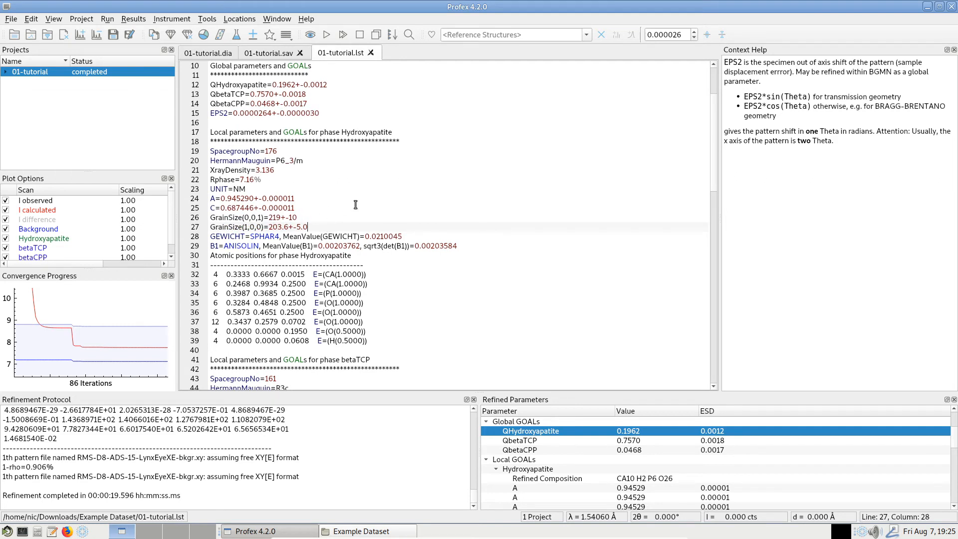
- Inspect Hydroxyapatite's GEWICHT and B1 mean values, and the end of its atomic position list
click(221, 236)
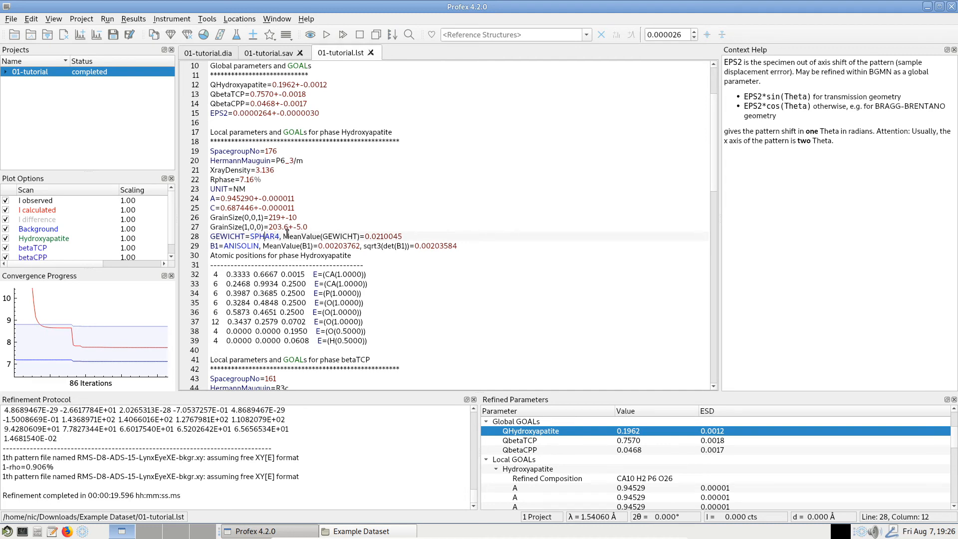
click(235, 245)
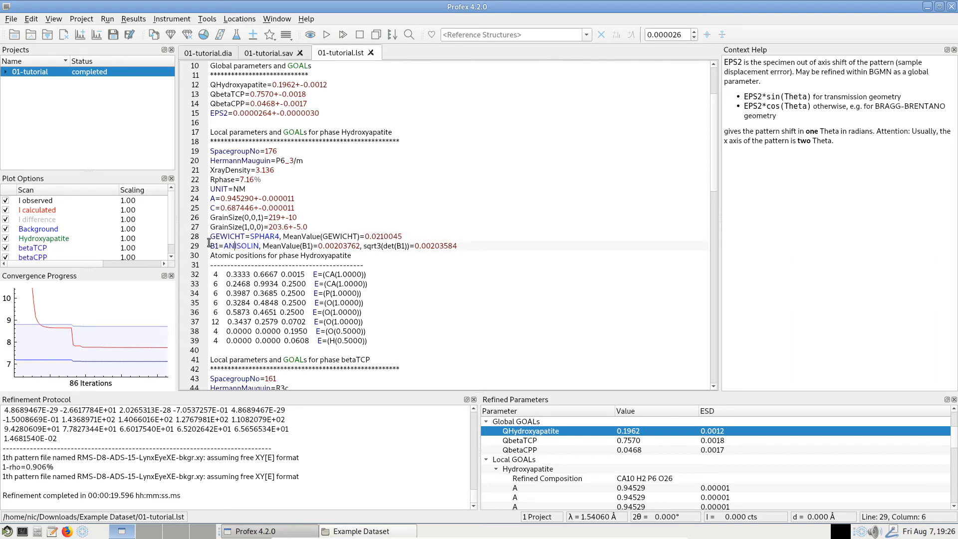
click(325, 246)
click(431, 245)
click(385, 341)
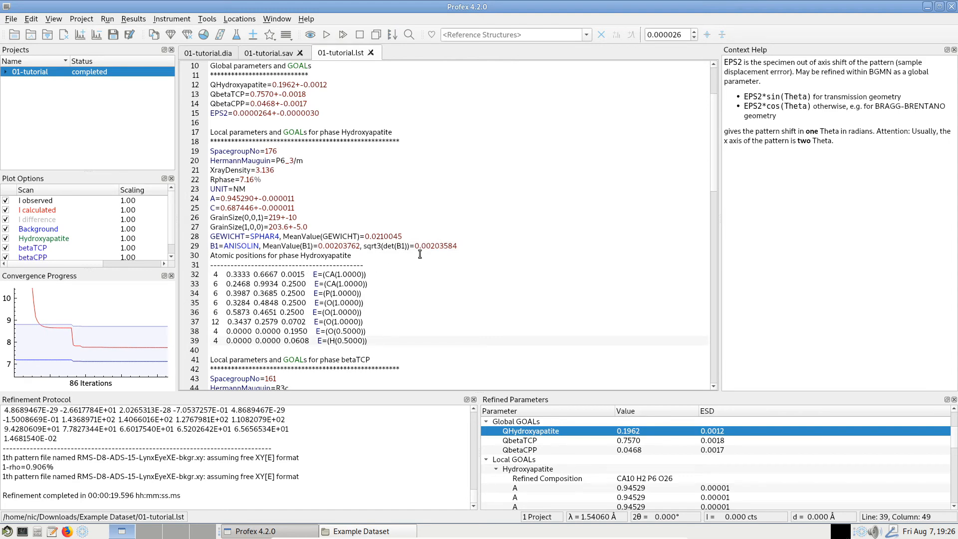
- Examine the betaTCP section's lattice parameters A and C, the k2 value and the GEWICHT line
scroll(420, 254, down, 7)
scroll(414, 221, down, 2)
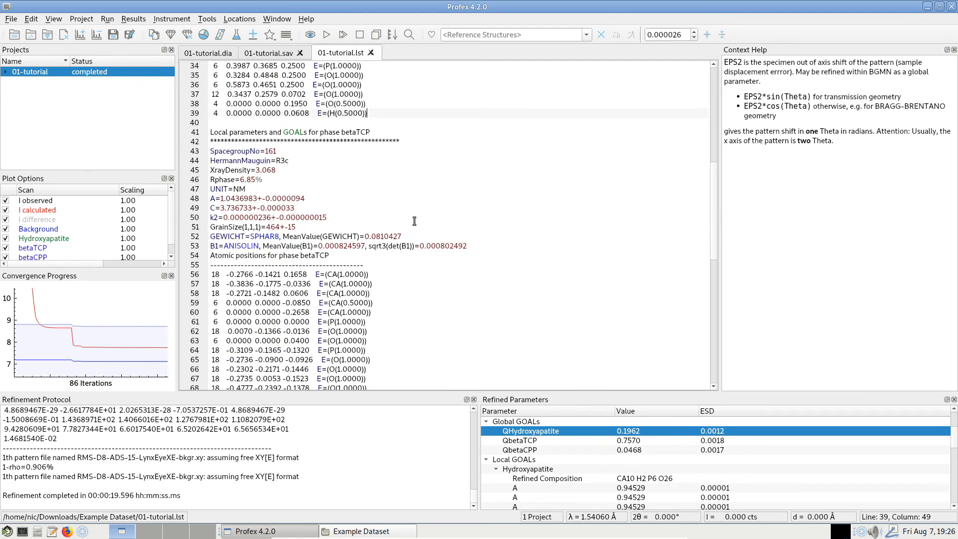
scroll(414, 221, down, 1)
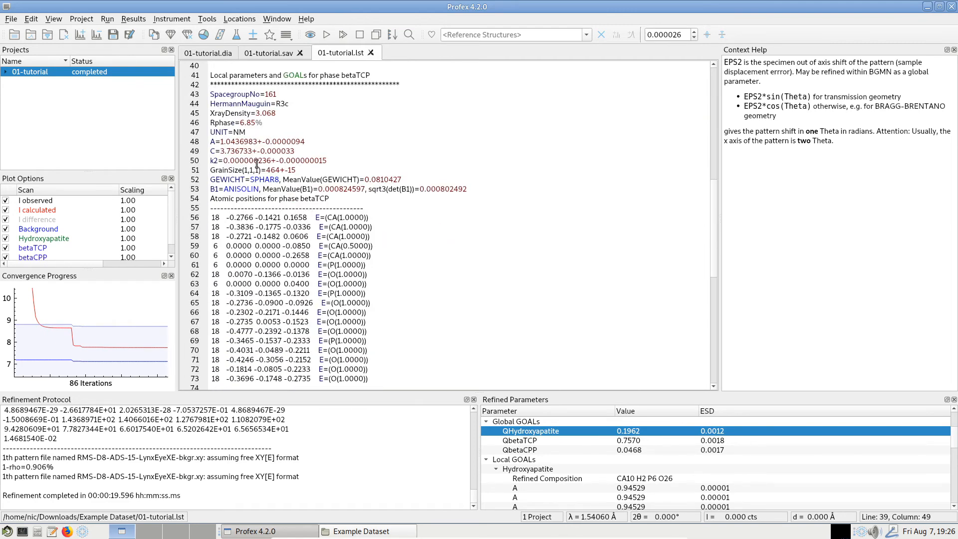
click(235, 142)
click(235, 153)
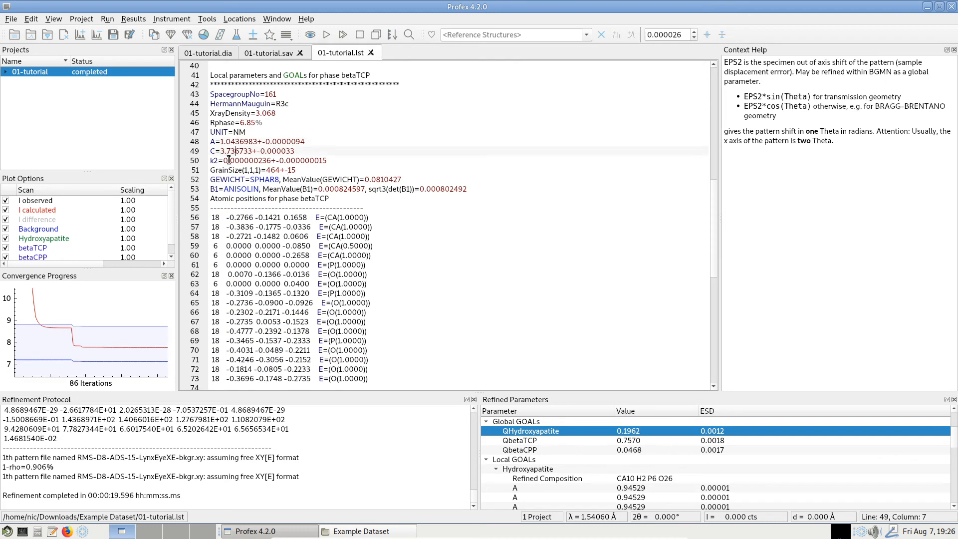
drag(228, 160, 273, 161)
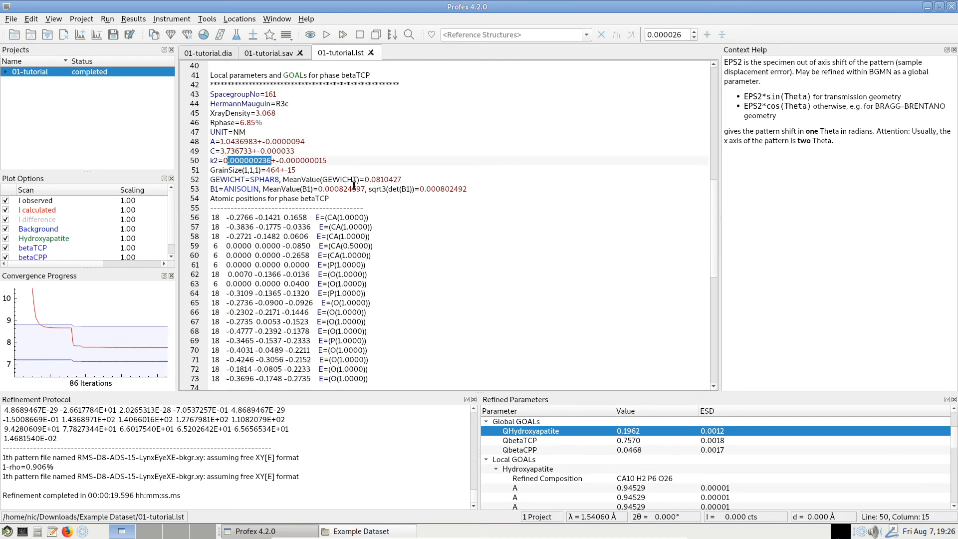
click(266, 180)
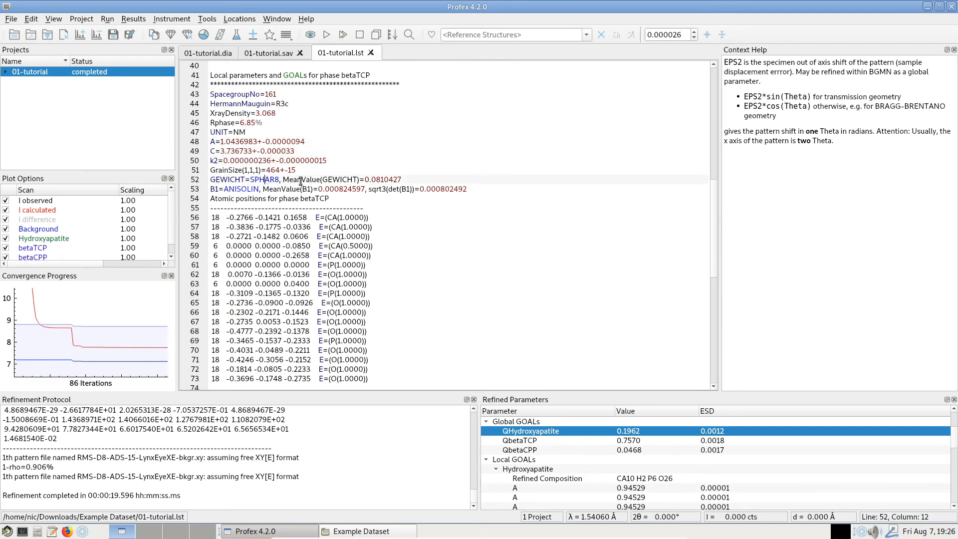
click(367, 179)
- Look through the betaCPP section, and return to the start of 01-tutorial.lst and the Statistics group of the refined parameters
scroll(373, 180, down, 2)
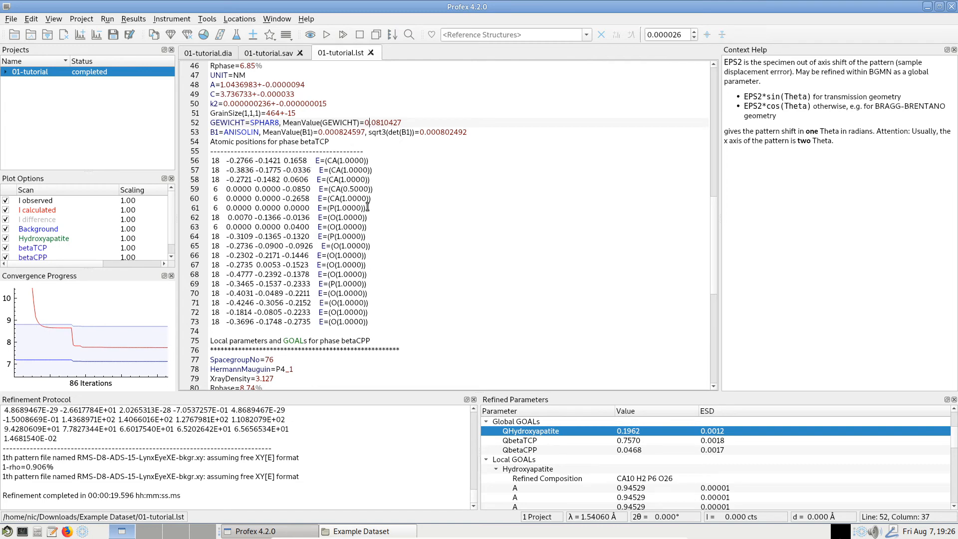
scroll(367, 207, down, 7)
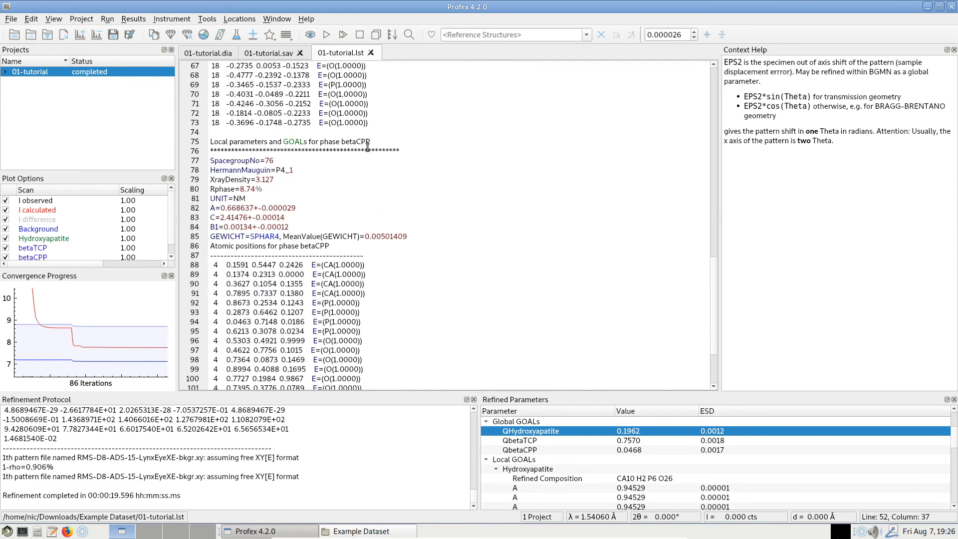
scroll(367, 149, down, 4)
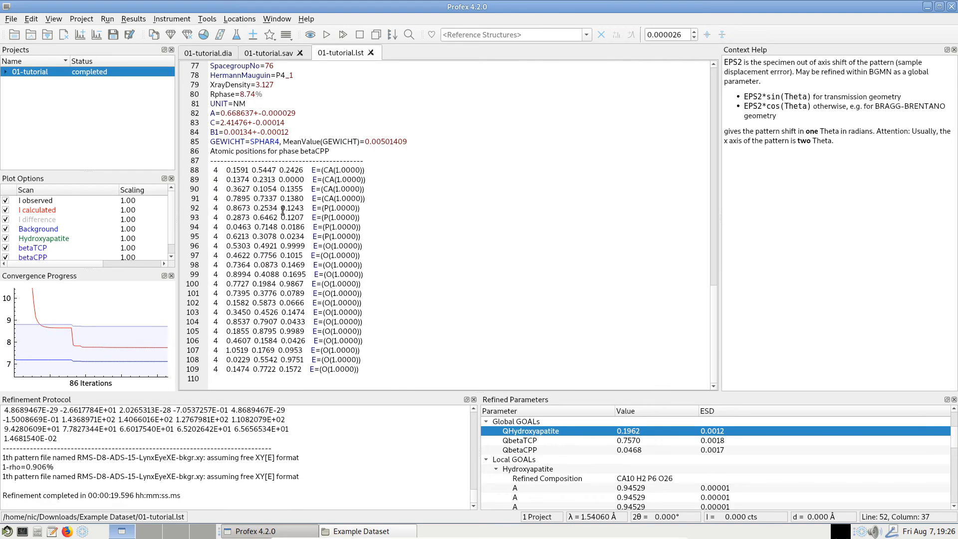
scroll(313, 220, up, 20)
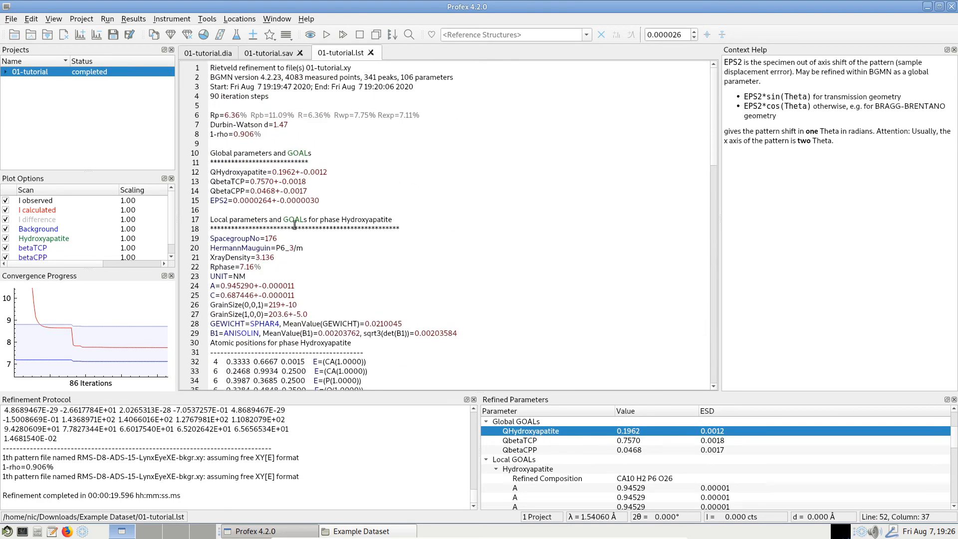
click(327, 209)
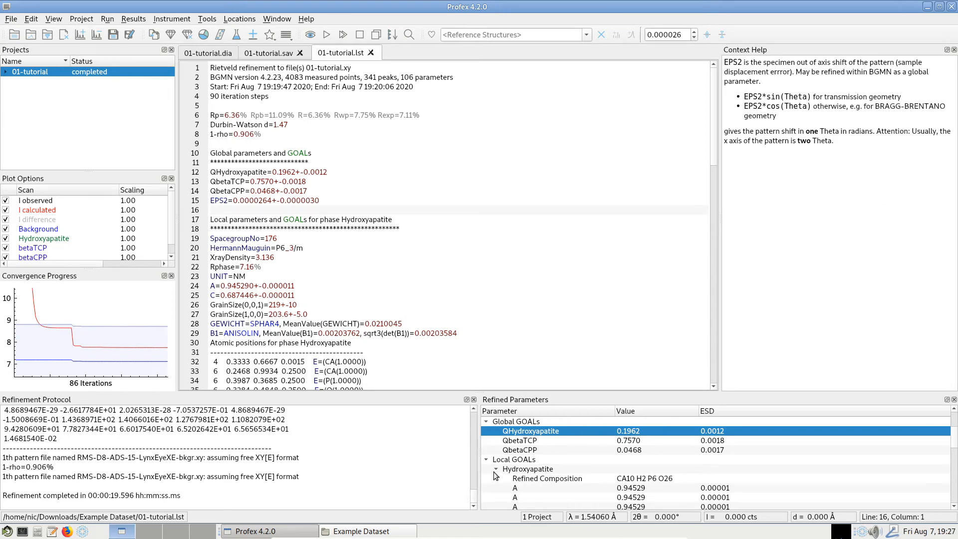
scroll(486, 464, up, 2)
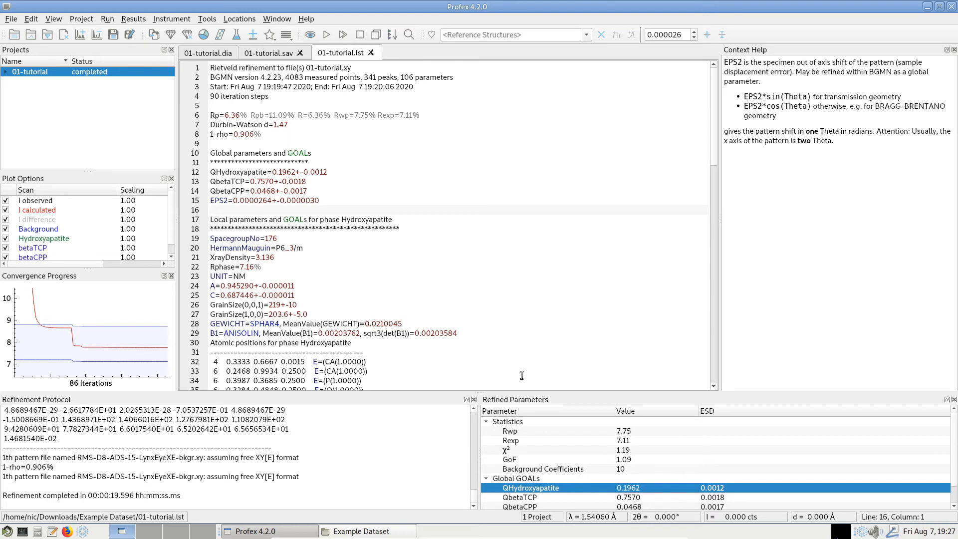
- Enlarge the area of the Refinement Protocol and Refined Parameters, and show the control file 01-tutorial.sav
drag(534, 390, 540, 372)
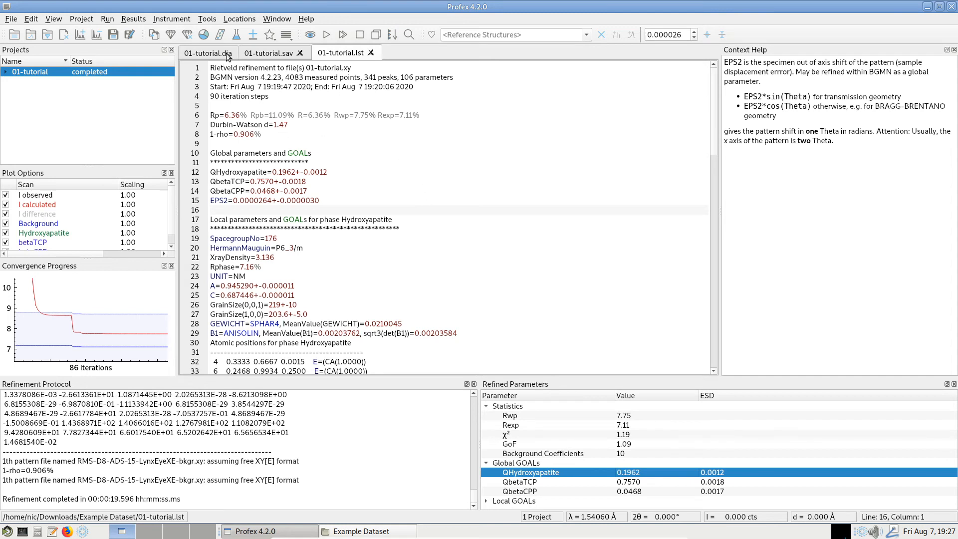
click(278, 53)
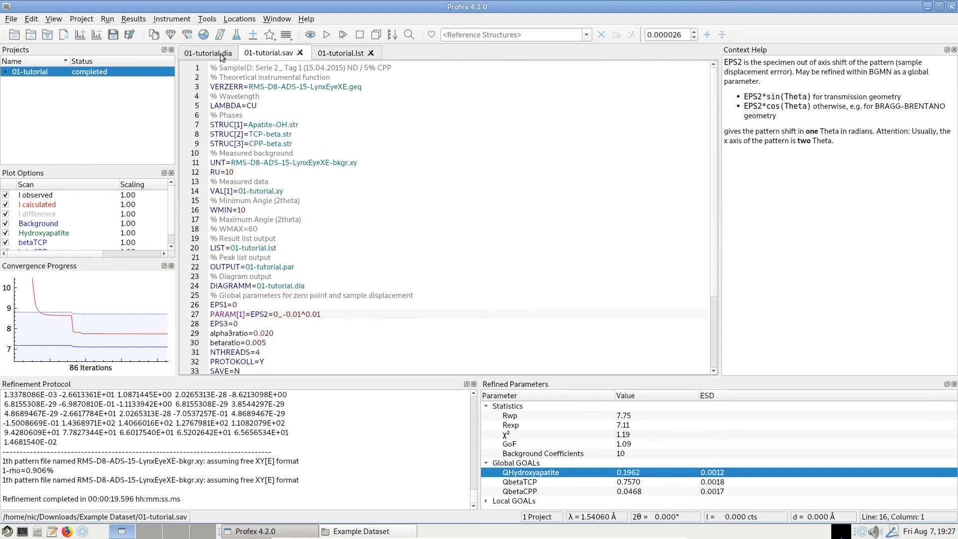
click(133, 19)
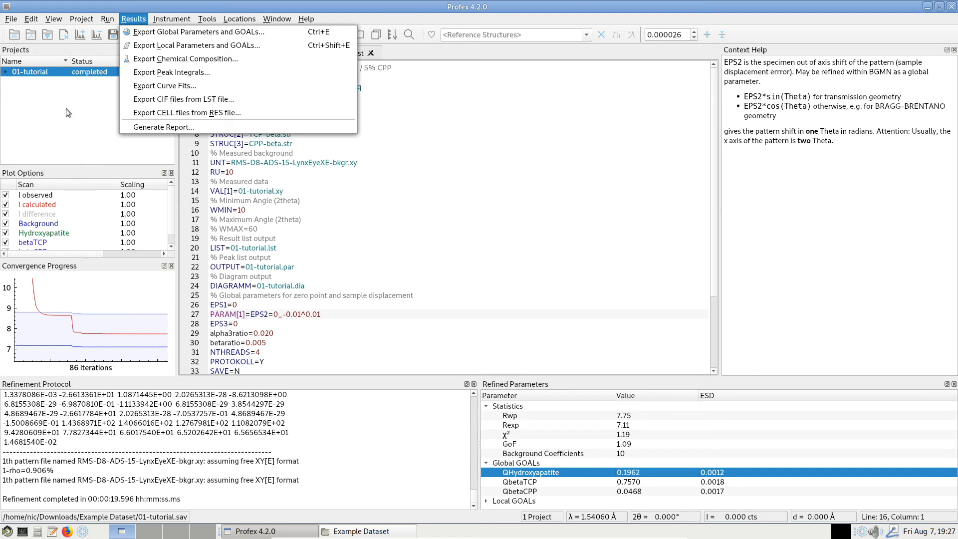
click(77, 175)
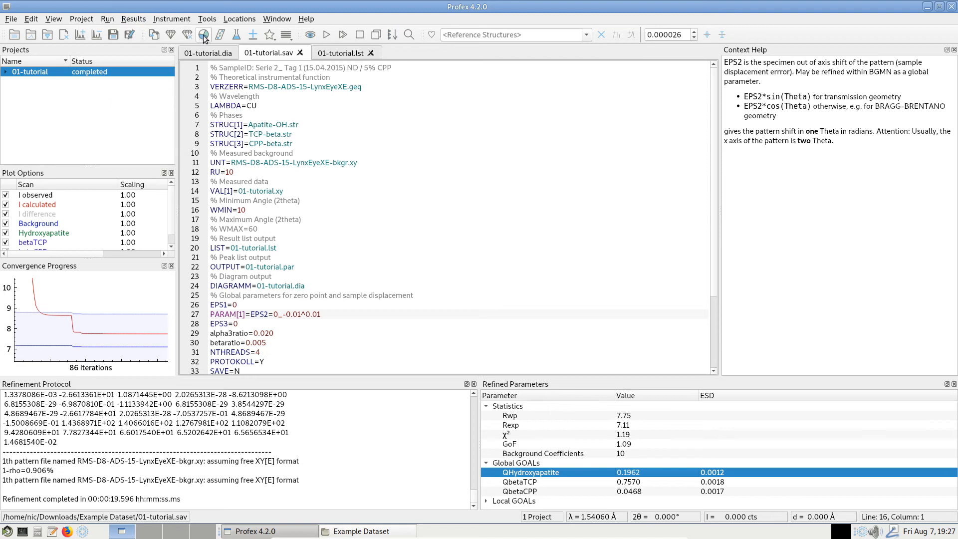
- Export the global parameters and GOALs of project 01-tutorial to global-results.csv in the Example Dataset folder
click(134, 19)
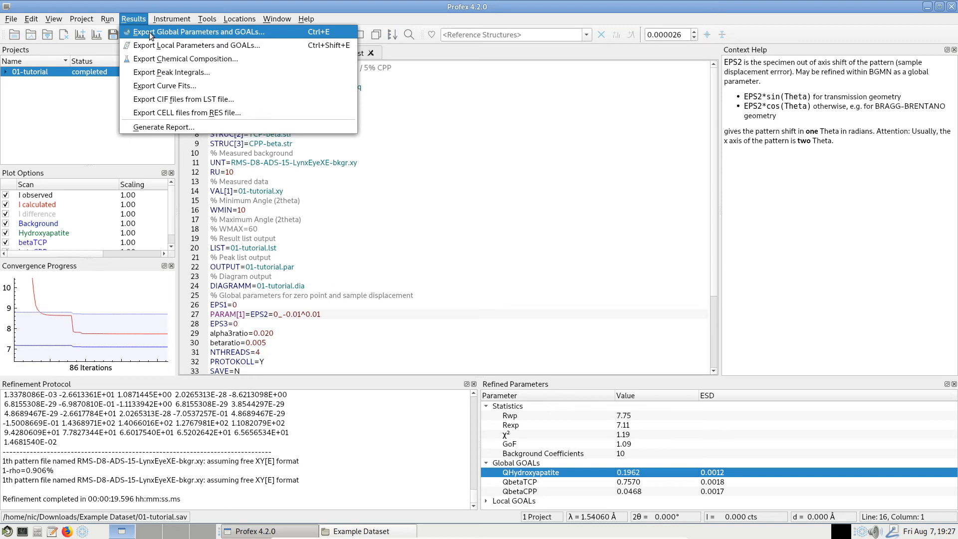
click(150, 35)
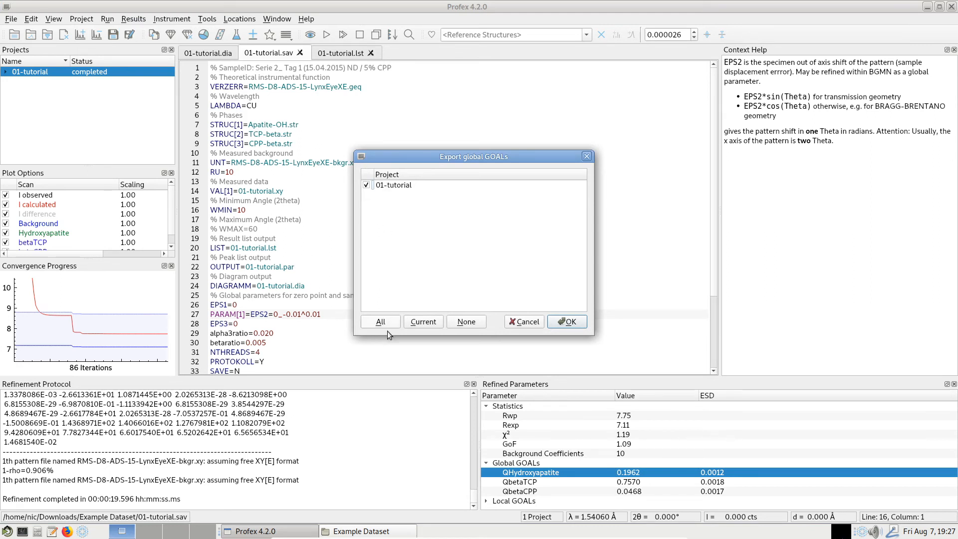
click(569, 322)
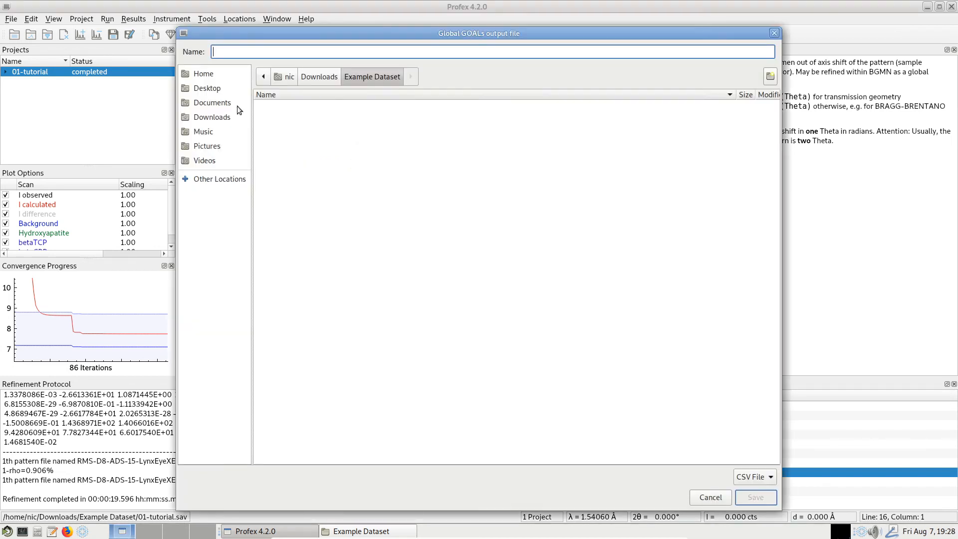
text(global-results.csv)
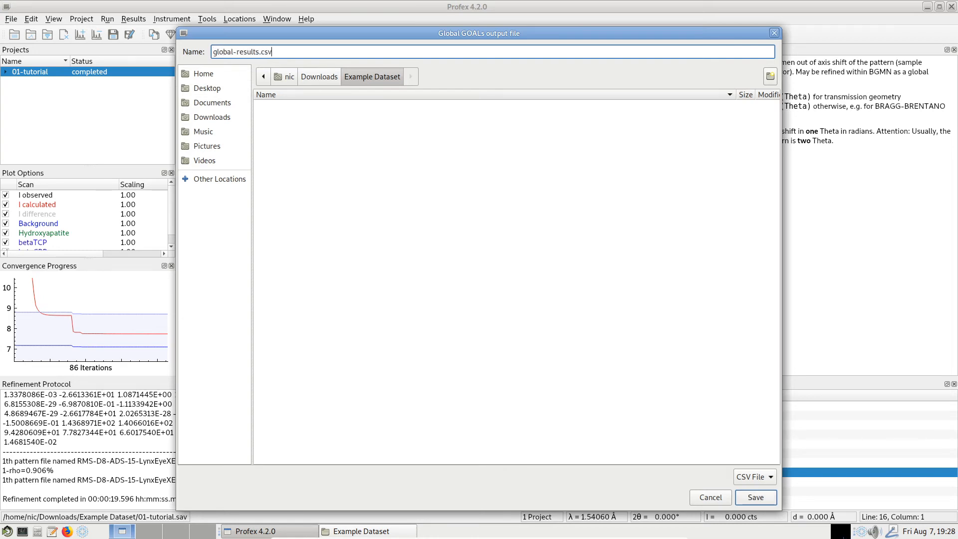
key(Return)
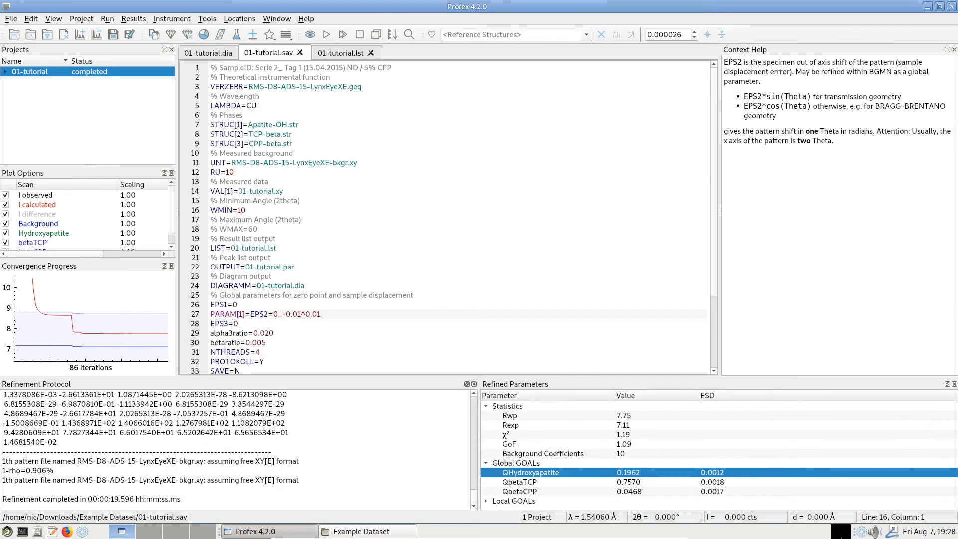
- Open the current project's folder in the file manager and move its window clear of the screen corner
click(240, 20)
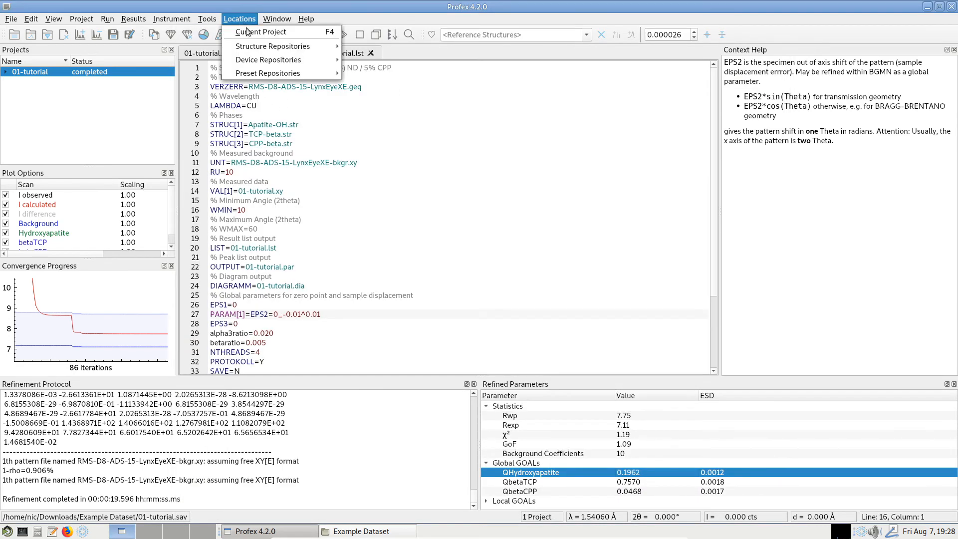
click(241, 19)
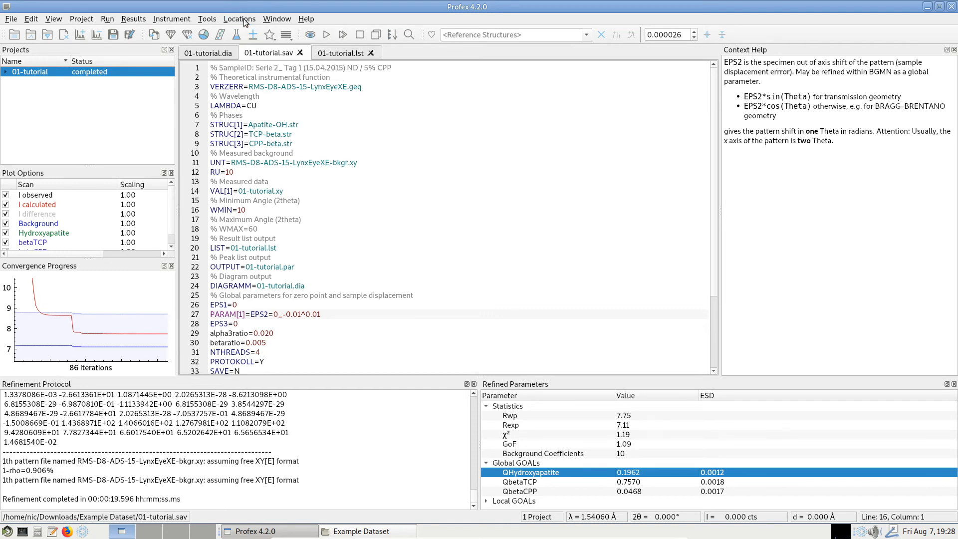
click(242, 20)
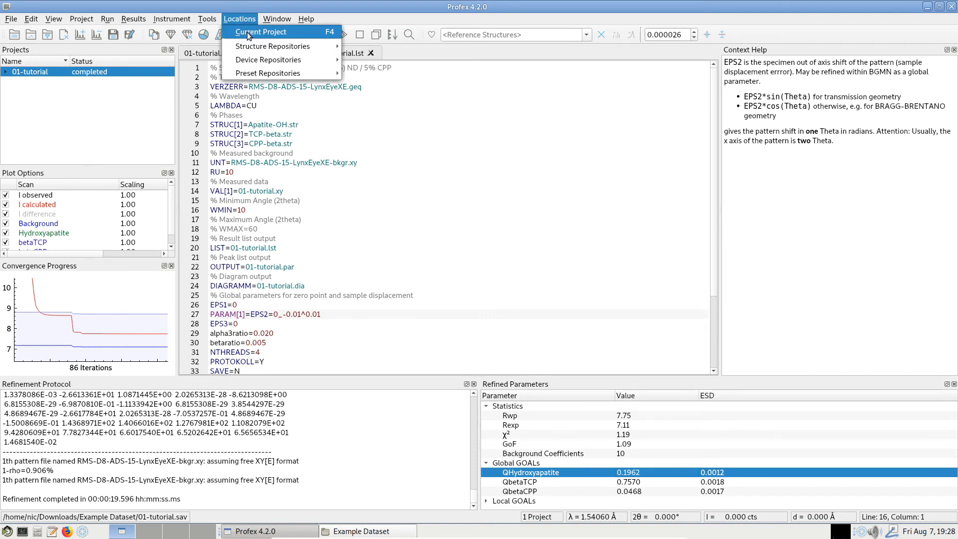
click(251, 34)
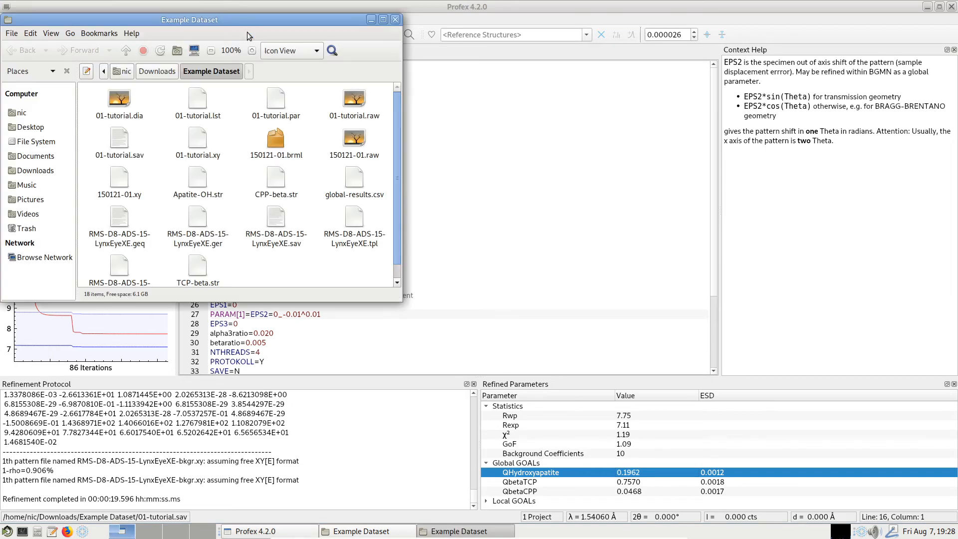
drag(239, 17, 319, 77)
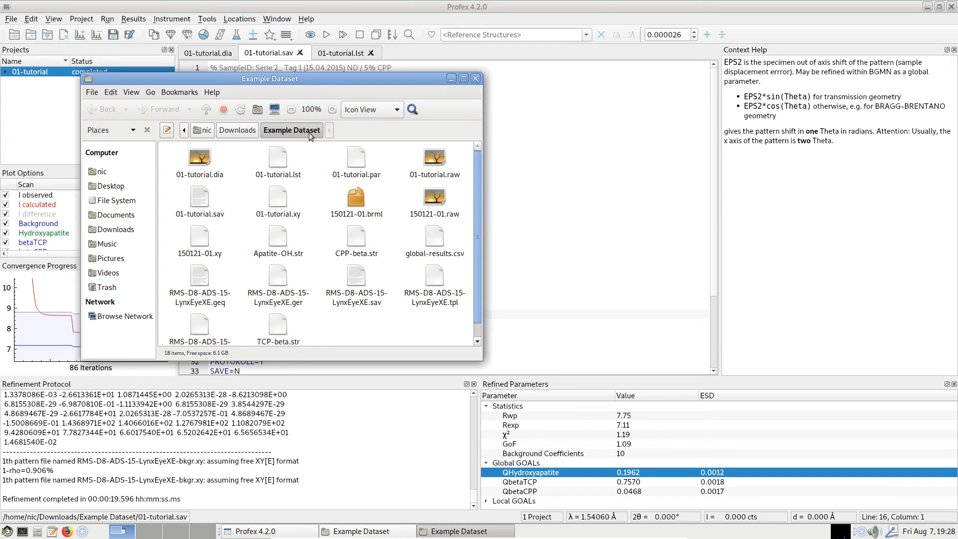
- Open global-results.csv in the Pluma text editor and widen its window so each record fits on one line
click(438, 160)
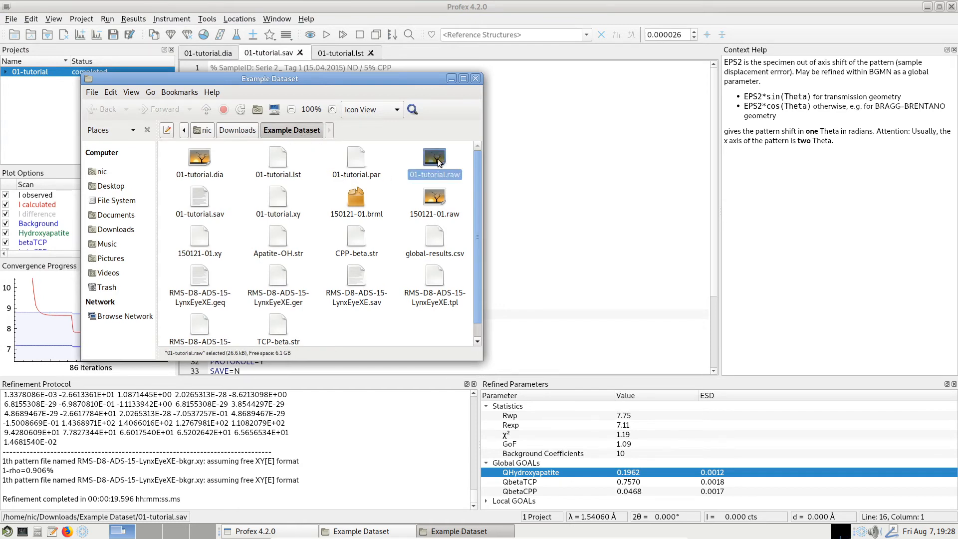
click(465, 156)
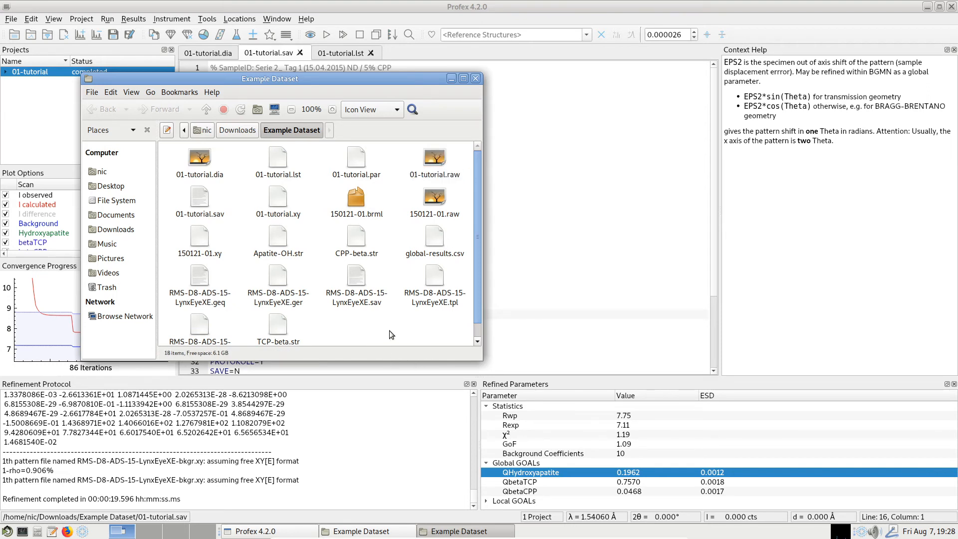
click(435, 244)
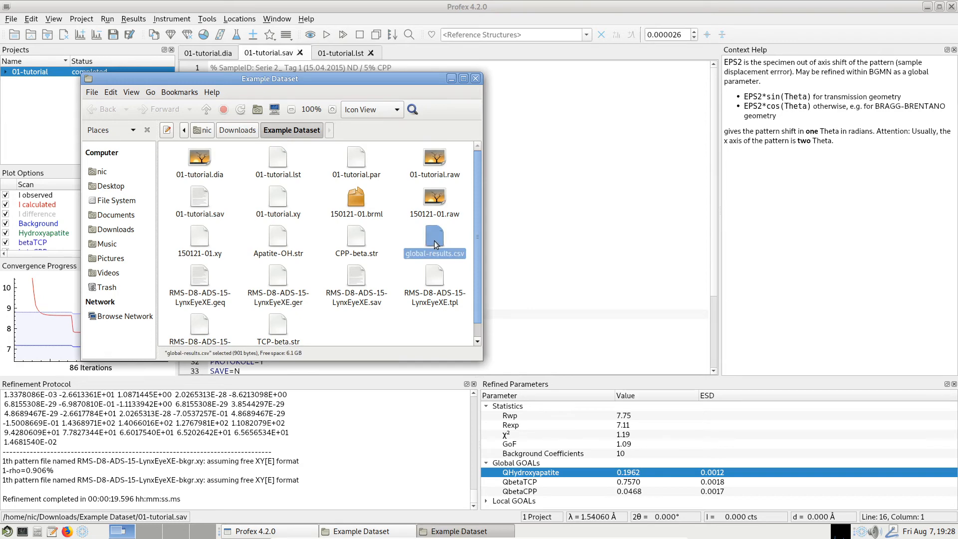
right_click(435, 244)
click(459, 251)
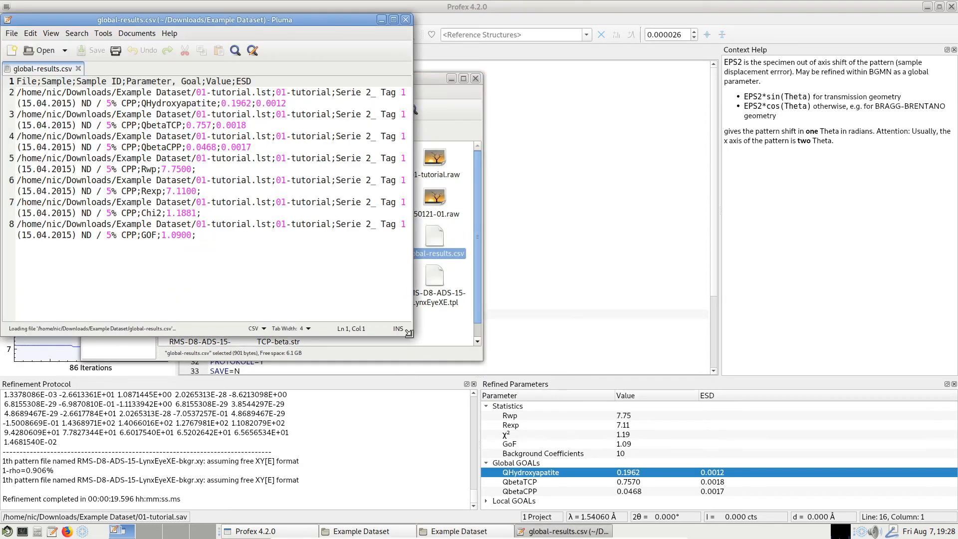
drag(409, 333, 737, 405)
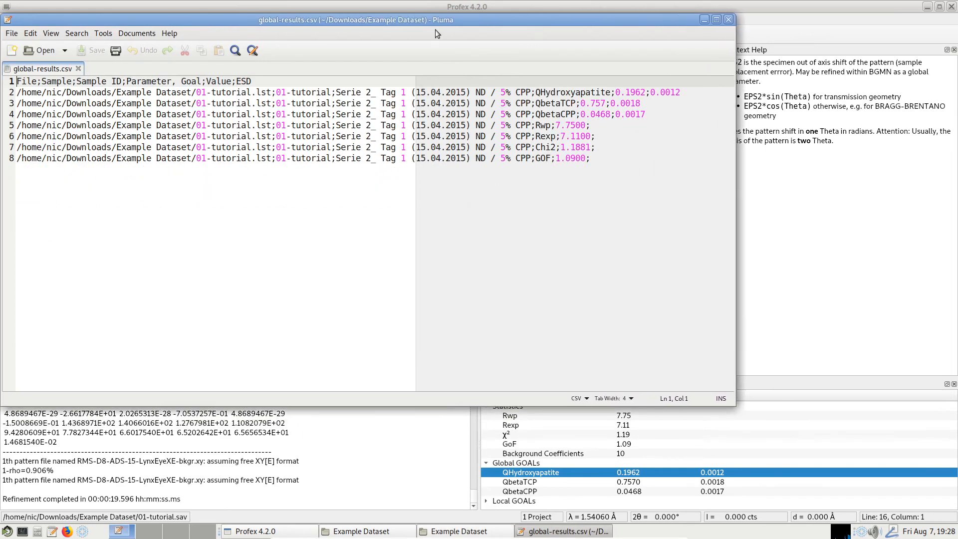
drag(435, 19, 538, 78)
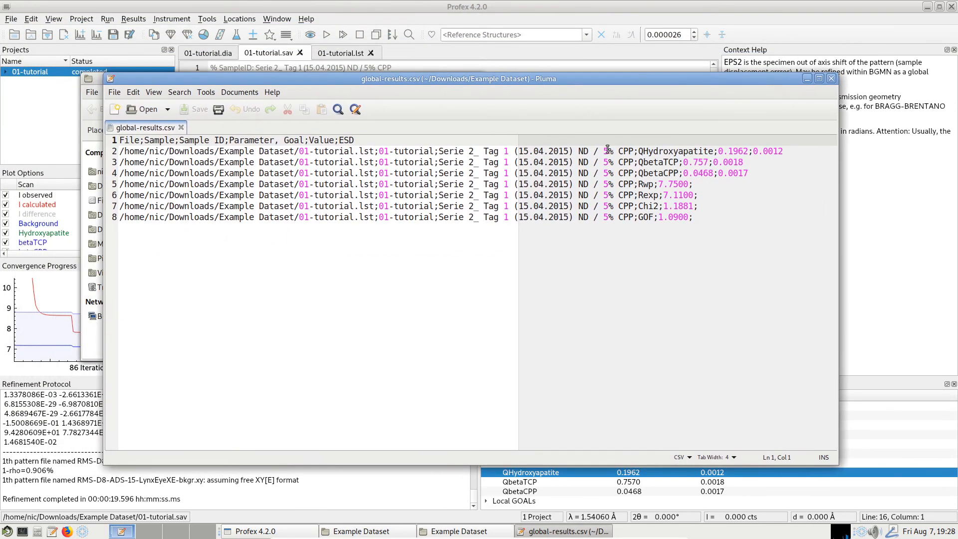
- Examine the header, the QHydroxyapatite record and the statistics records of global-results.csv, and close the file and the folder
click(748, 318)
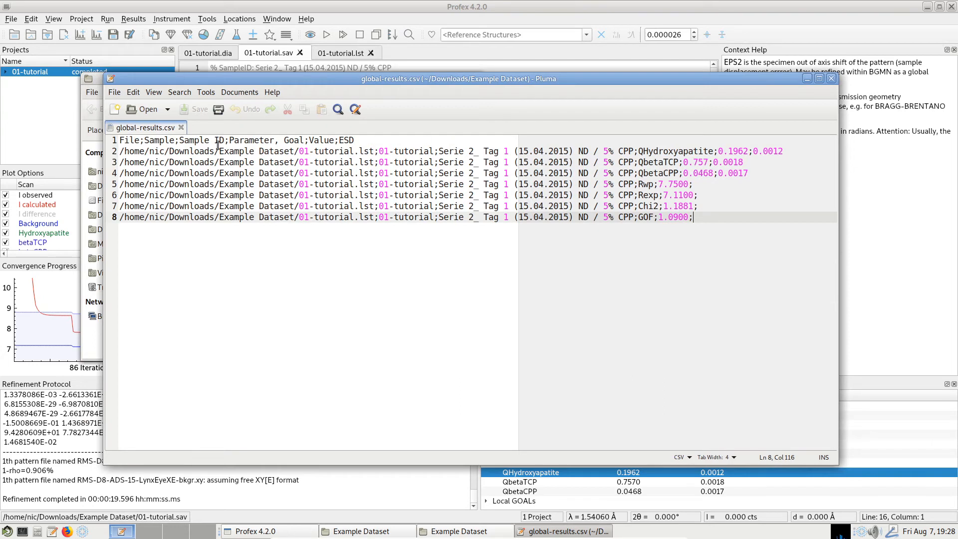
click(306, 140)
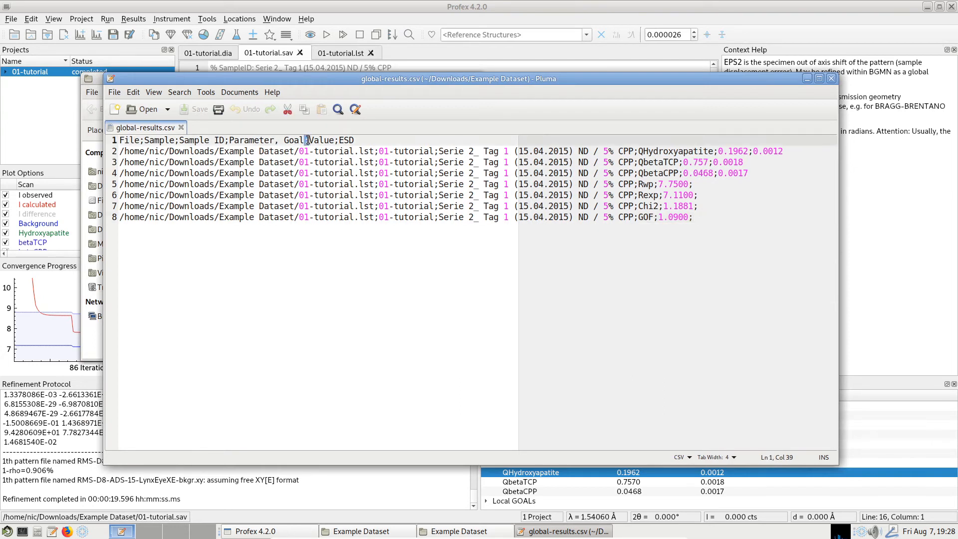
click(315, 150)
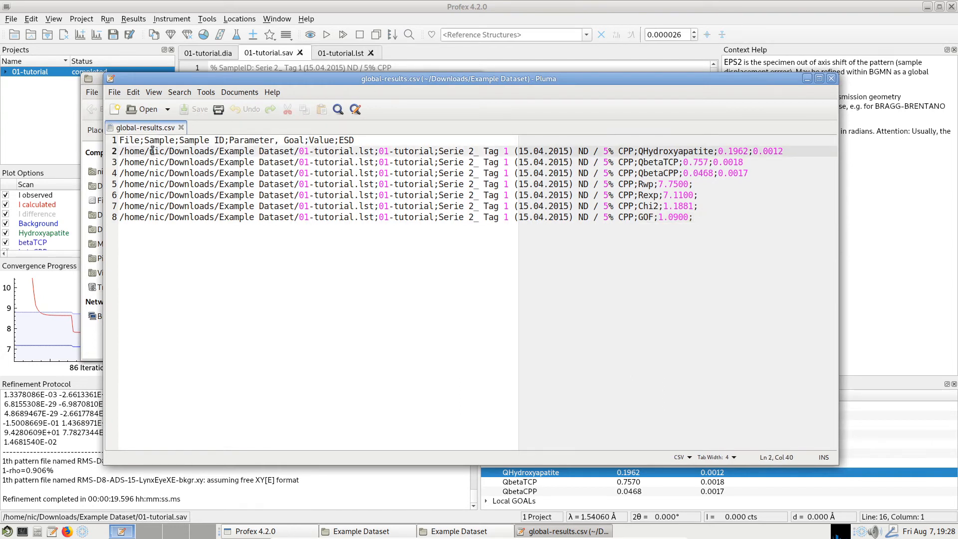
click(168, 151)
drag(639, 152, 786, 153)
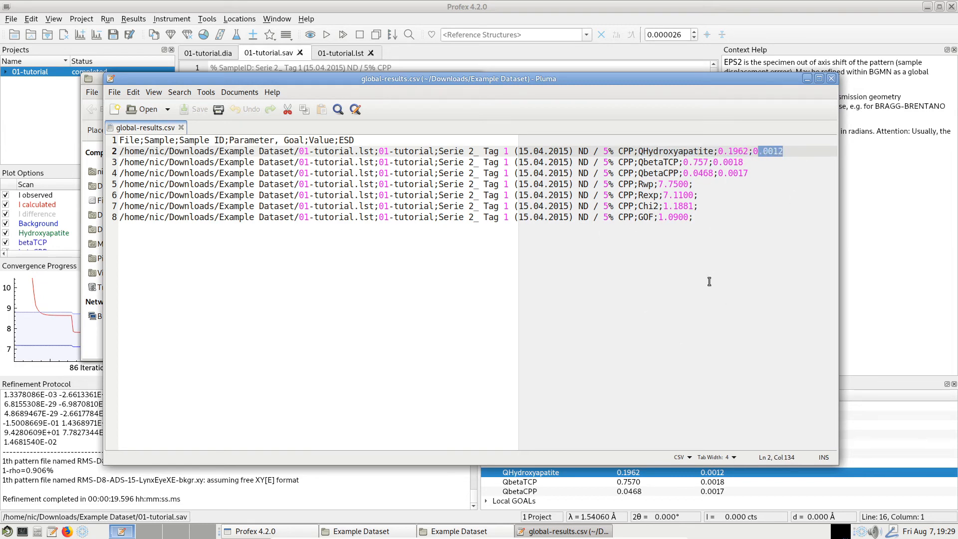
click(726, 216)
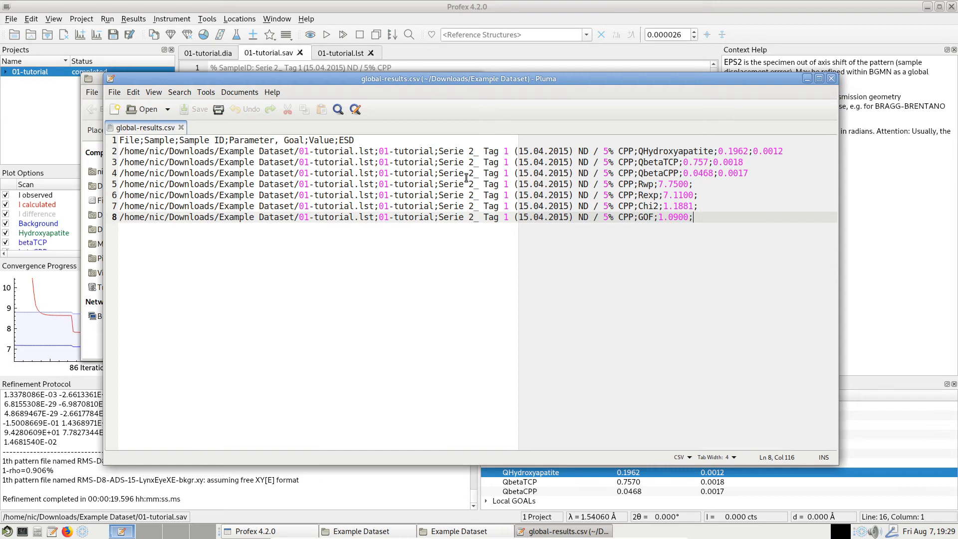
click(832, 81)
click(476, 79)
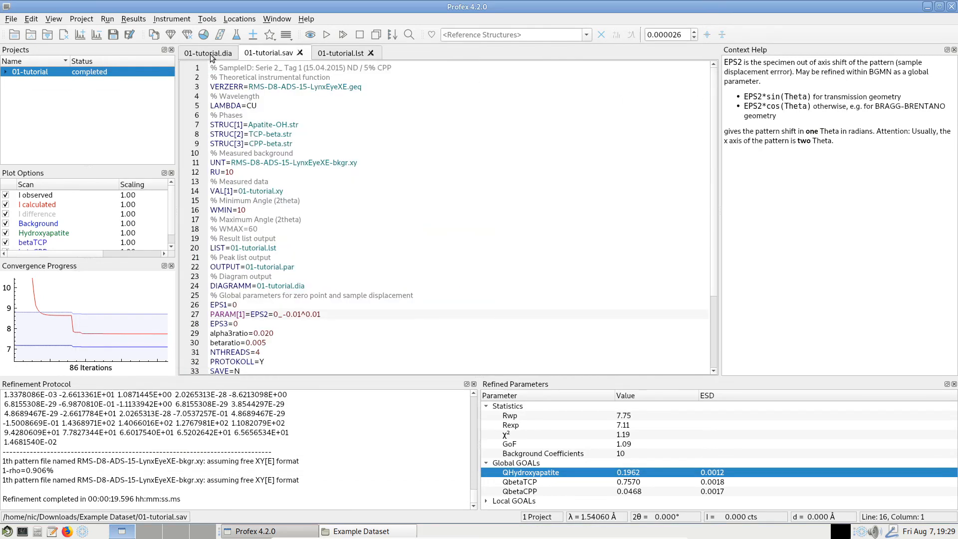
- Expand the Local GOALs in the refined parameters and examine Hydroxyapatite's Refined Composition
click(134, 20)
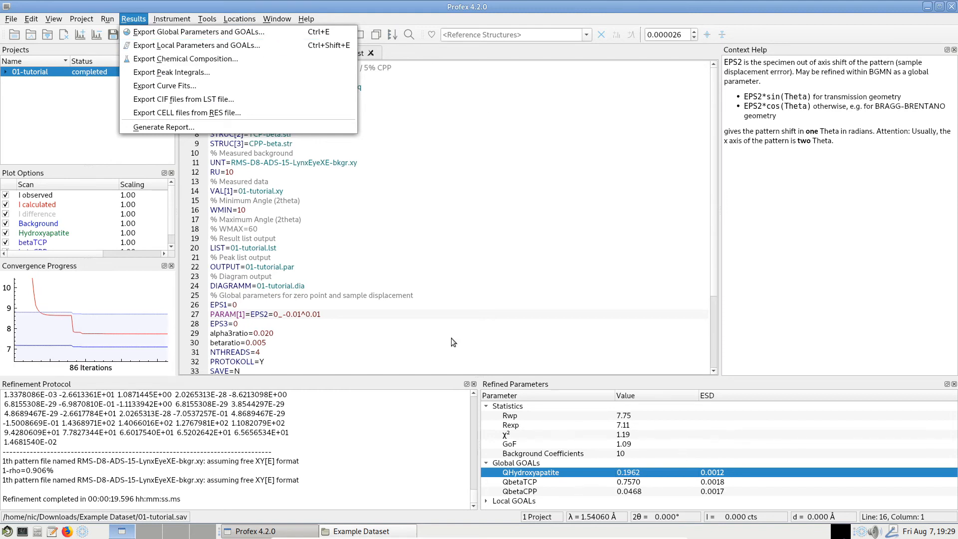
click(444, 310)
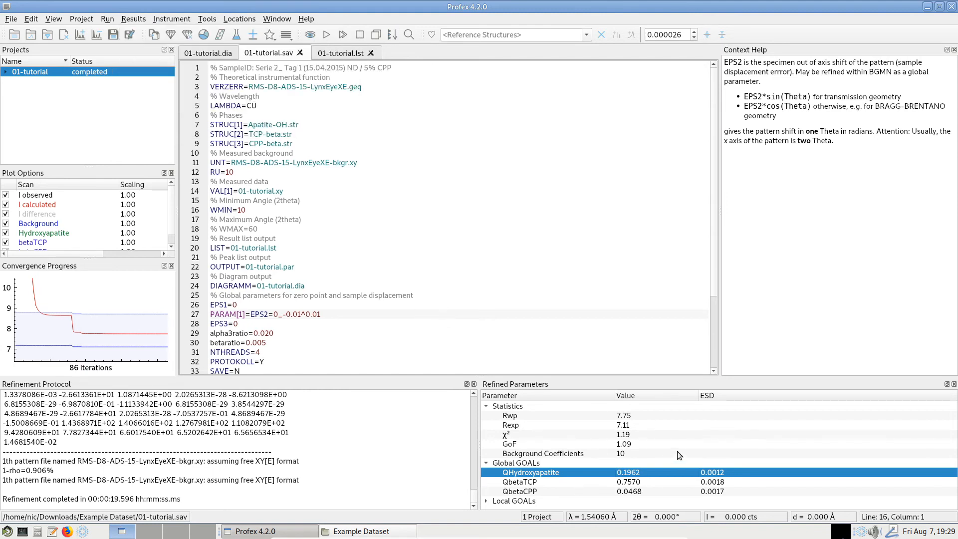
click(486, 500)
scroll(487, 501, down, 1)
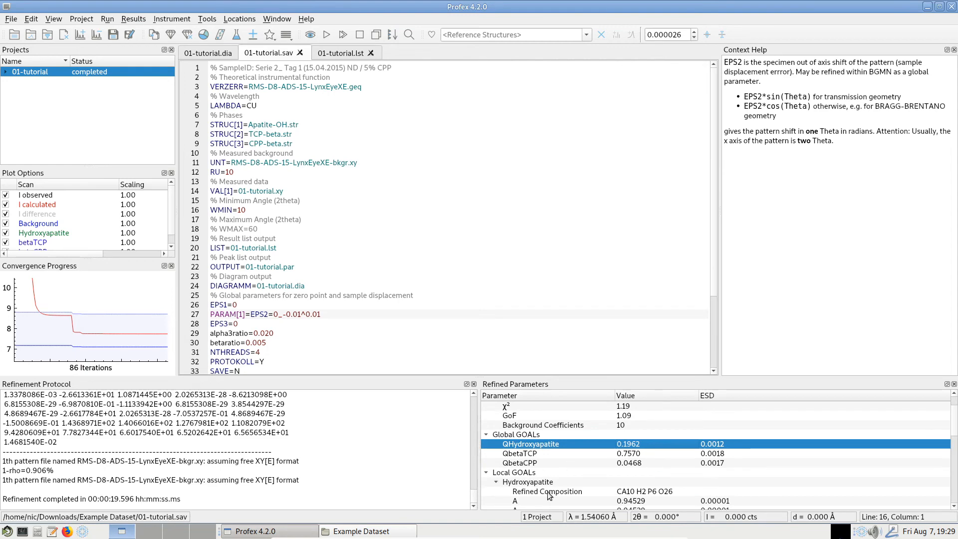
click(591, 490)
scroll(591, 490, down, 1)
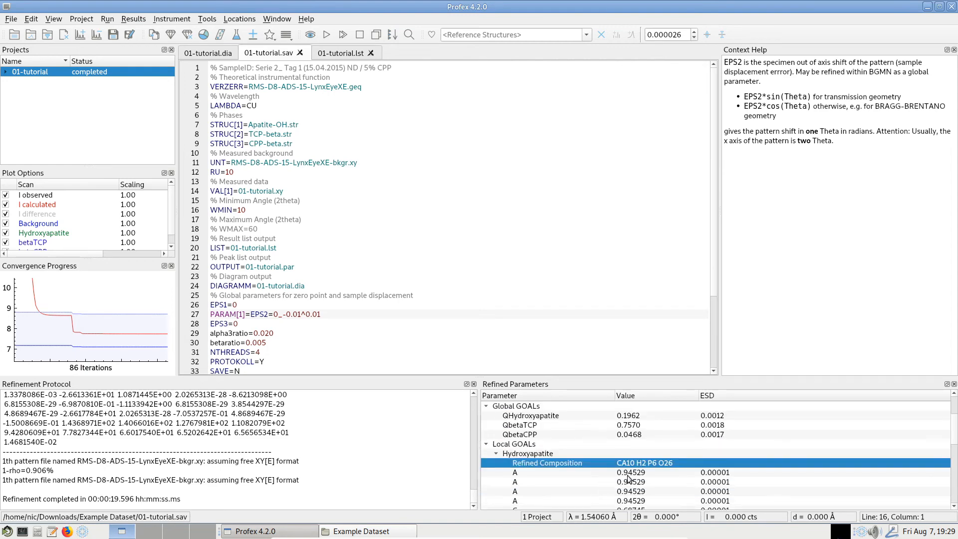
- Look through the local A and C parameters of all phases down to betaCPP, and return to the Global GOALs
scroll(619, 483, down, 7)
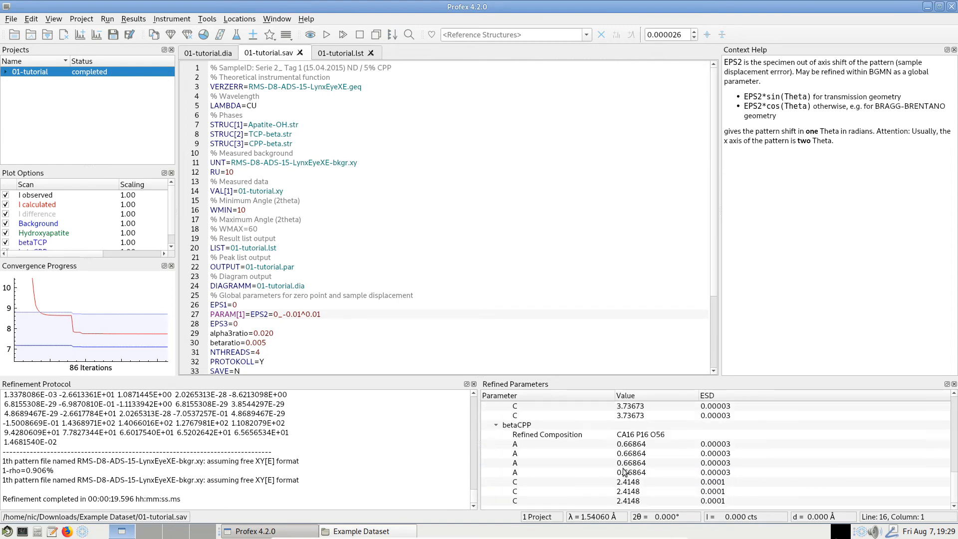
click(632, 482)
scroll(635, 480, up, 9)
scroll(655, 482, down, 9)
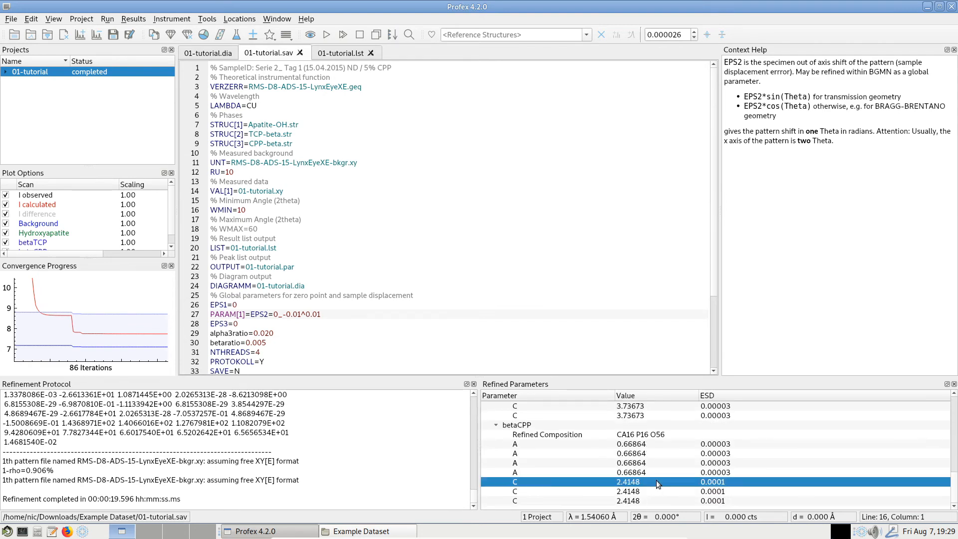
scroll(657, 480, up, 8)
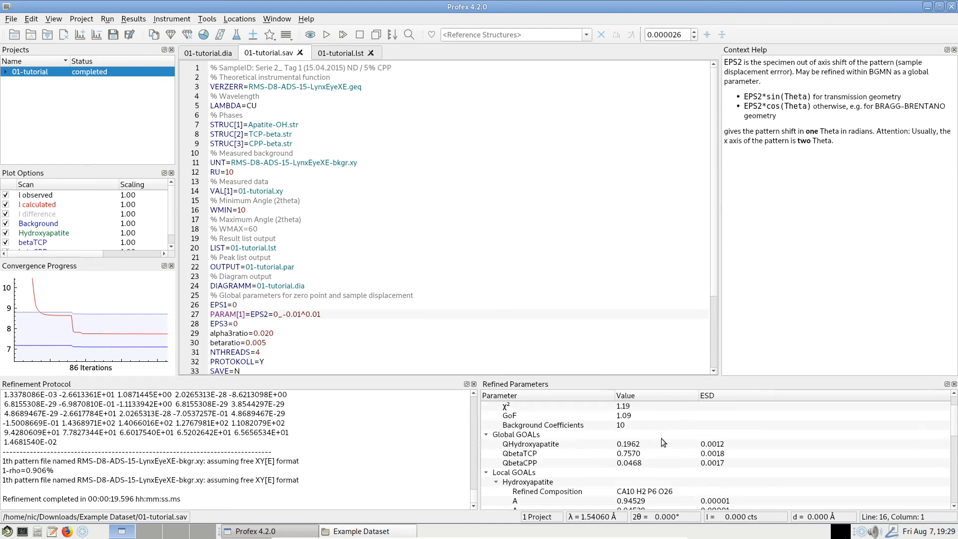
scroll(663, 442, up, 1)
scroll(663, 444, down, 2)
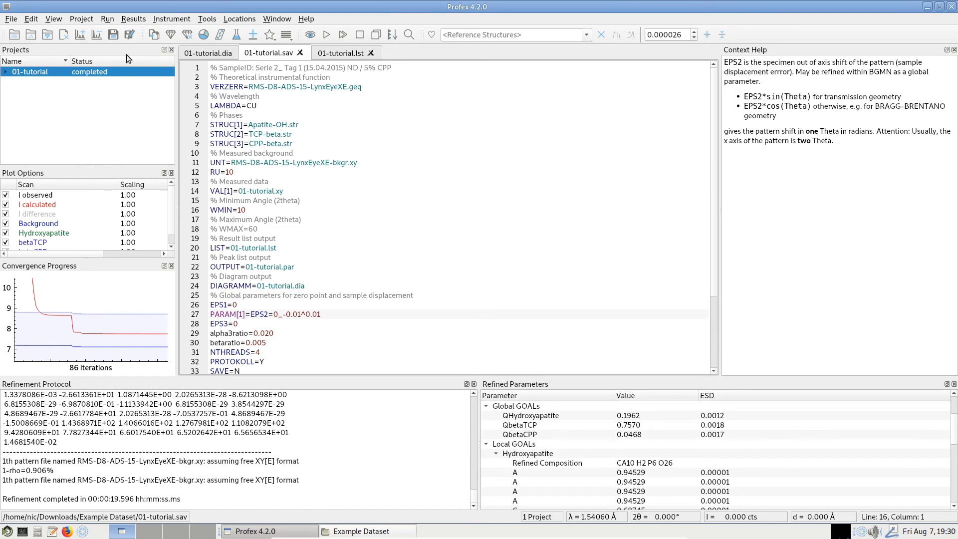
- Show the Chemical Composition window and bring it in front of the refined parameters
click(160, 20)
mouse_move(142, 23)
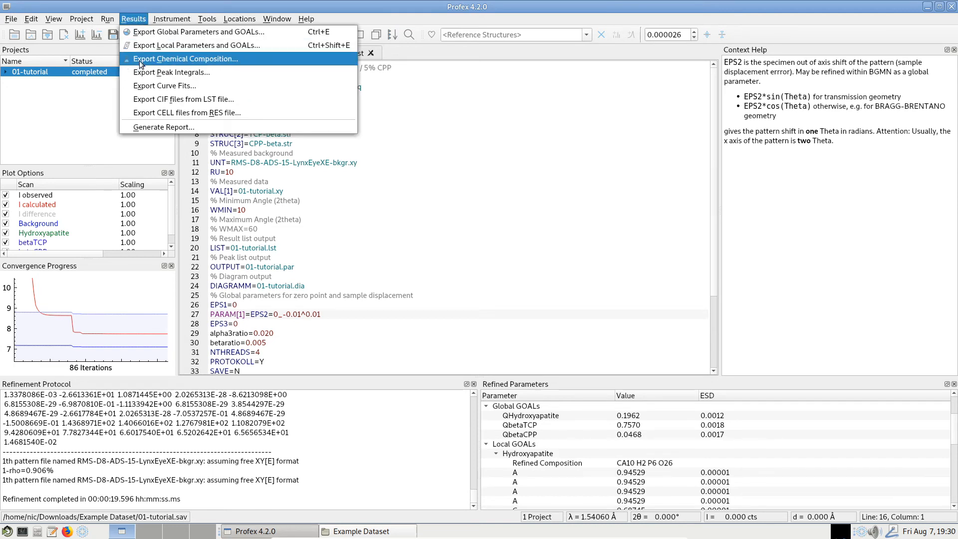
click(136, 20)
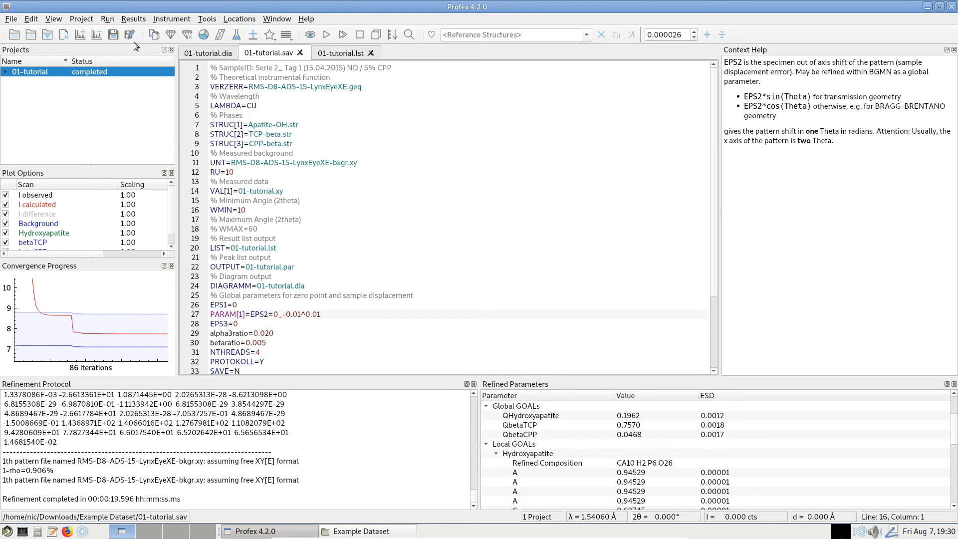
click(273, 20)
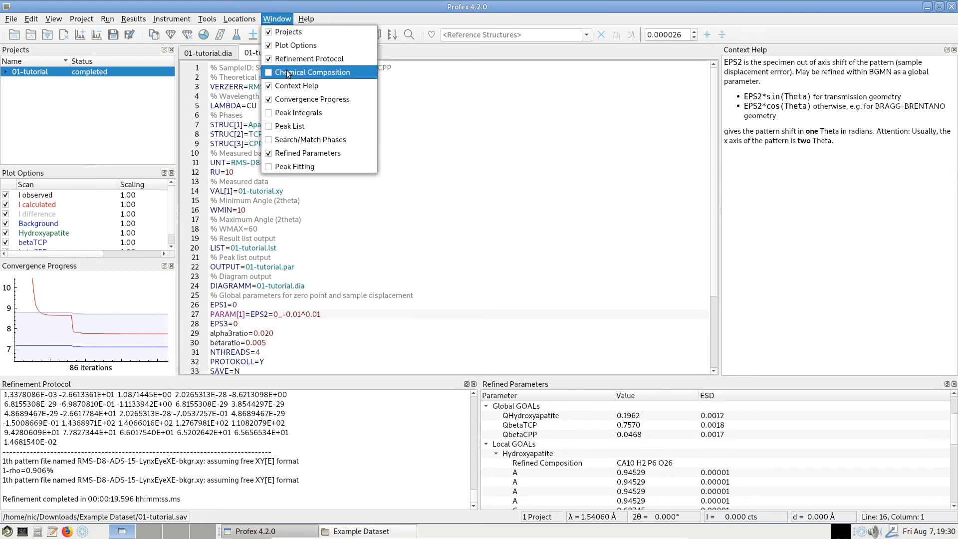
click(341, 74)
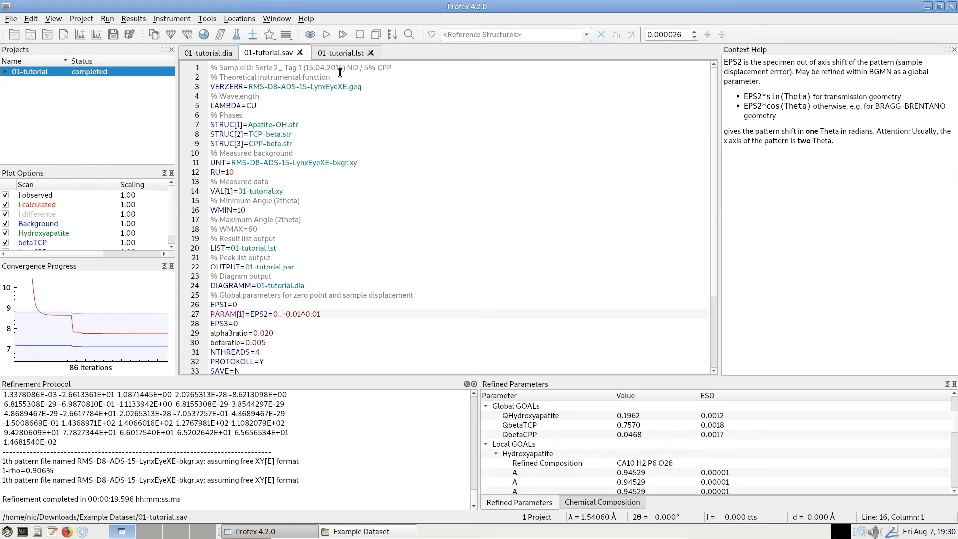
click(629, 501)
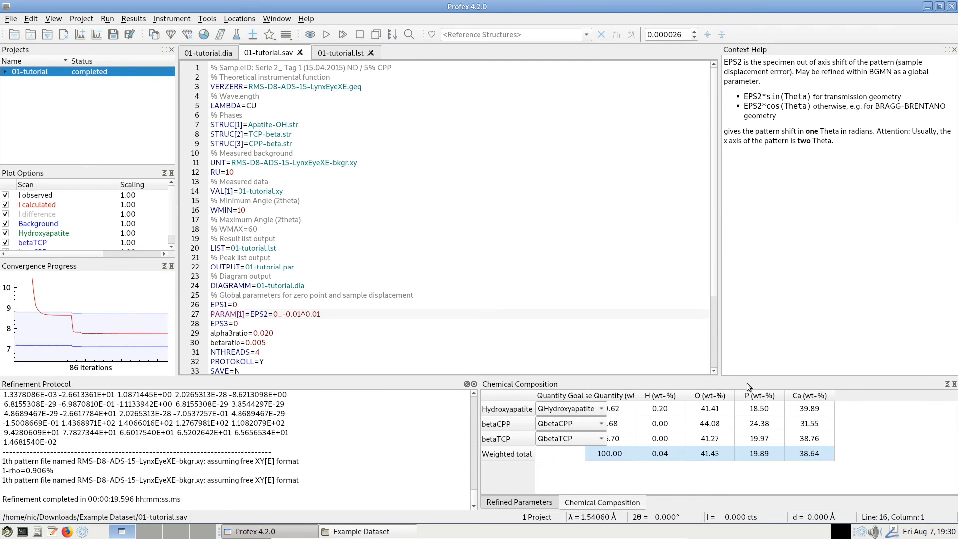
- Undock the Chemical Composition table over the editor and widen its Quantity Goal and Phase Quantity columns to read the phase compositions
drag(747, 382, 492, 142)
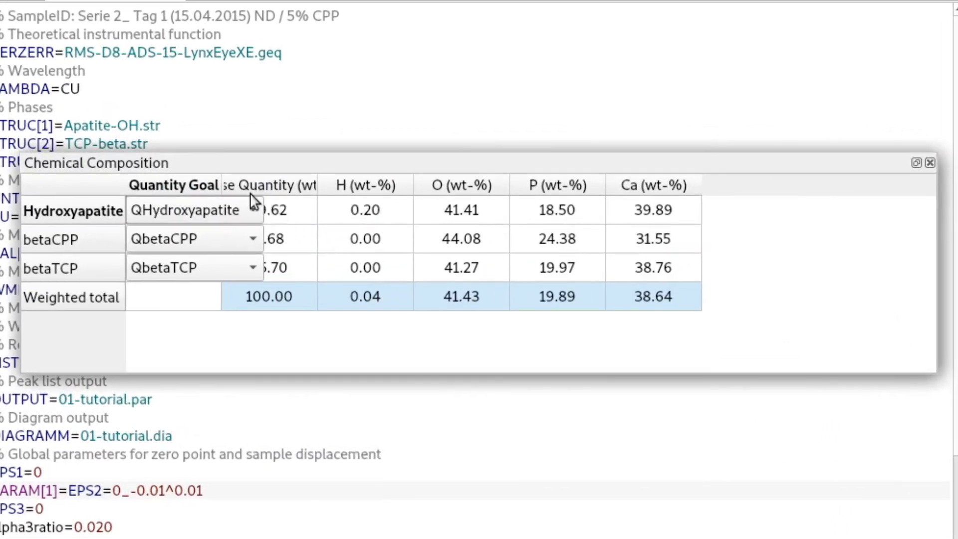
drag(224, 185, 393, 186)
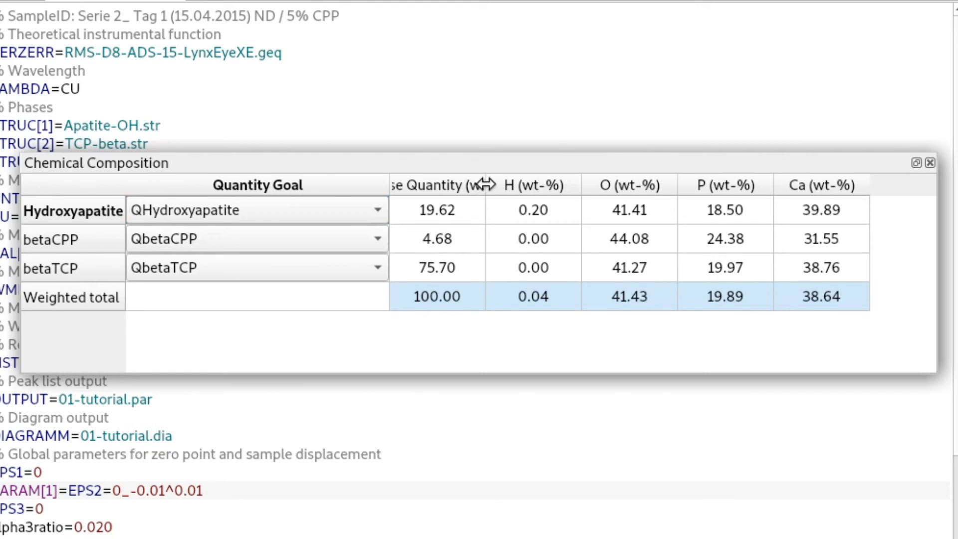
drag(484, 185, 531, 185)
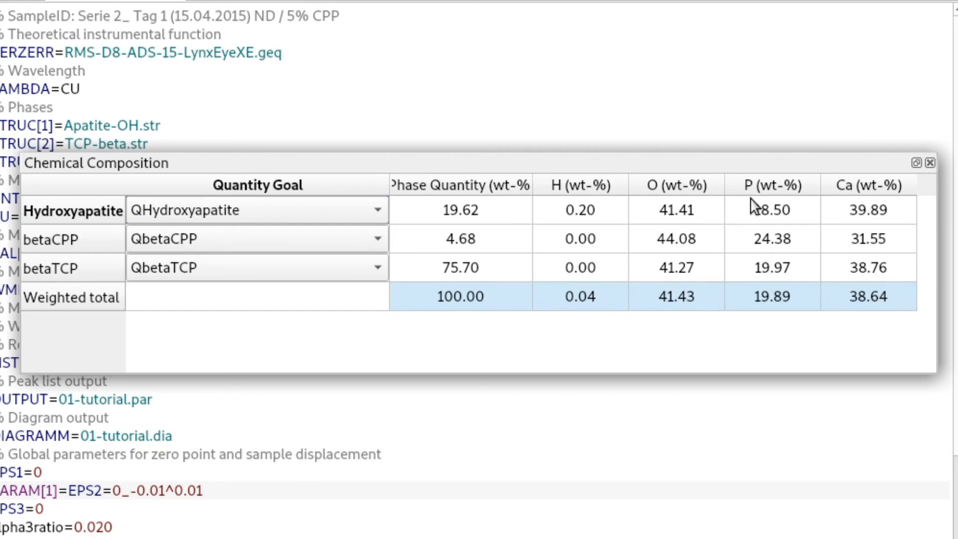
- Reposition the floating Chemical Composition table, check the results export options for the chemical composition, and close the table
drag(731, 164, 726, 202)
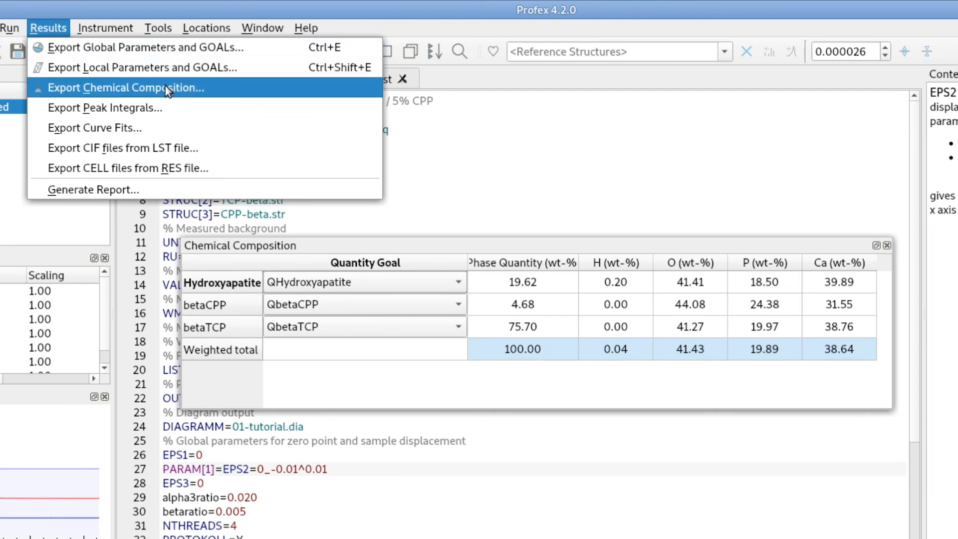
click(618, 245)
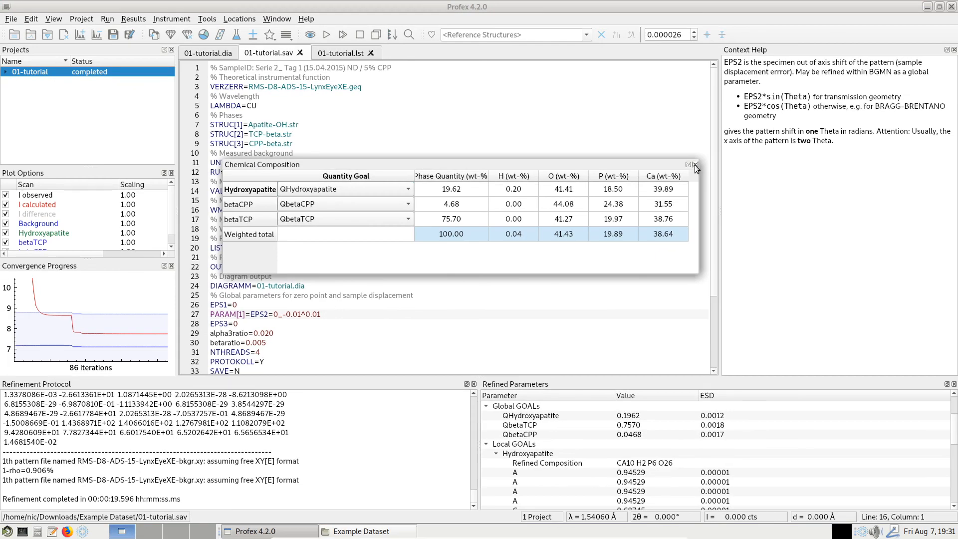
click(694, 165)
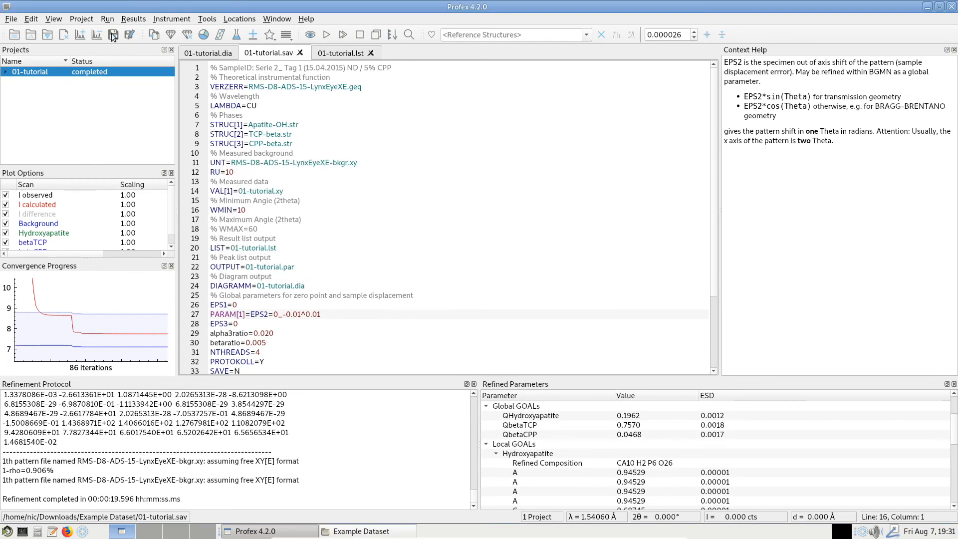
- Generate the refinement report for 01-tutorial and look through its sample information, Global GOALs and diffraction pattern
click(132, 19)
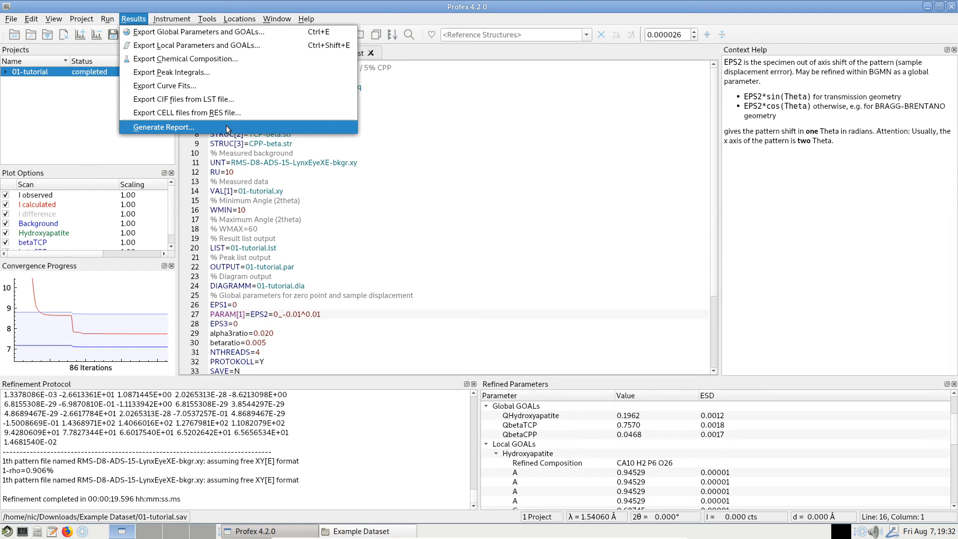
click(263, 128)
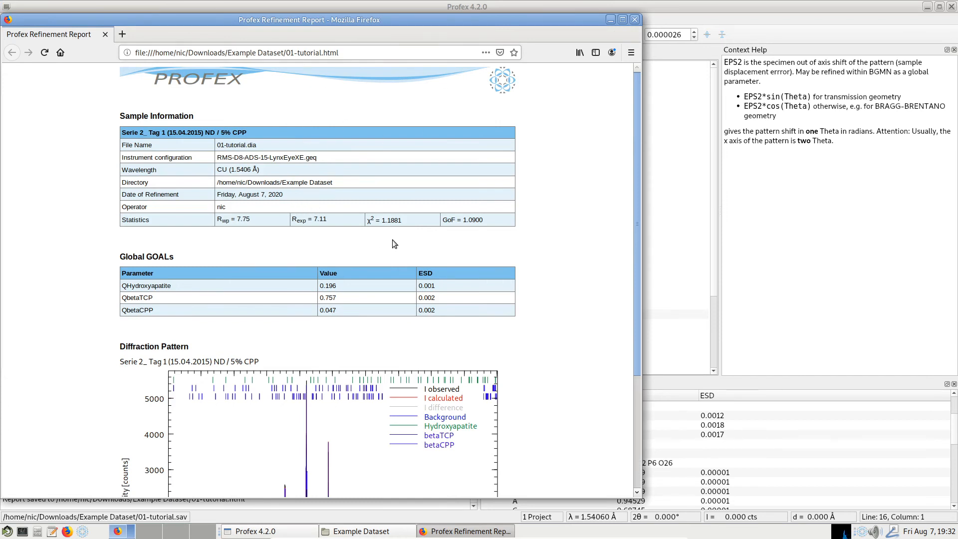
scroll(396, 242, down, 3)
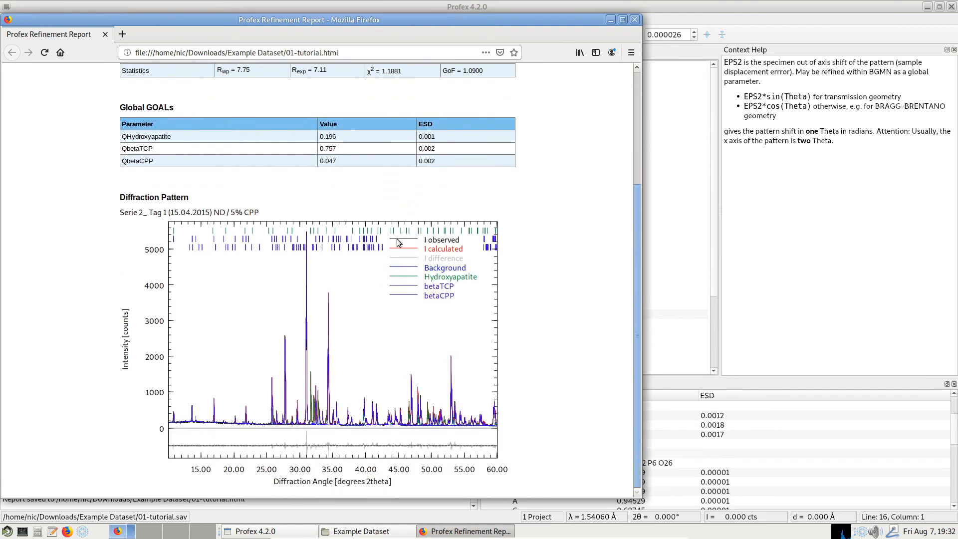
scroll(398, 242, up, 3)
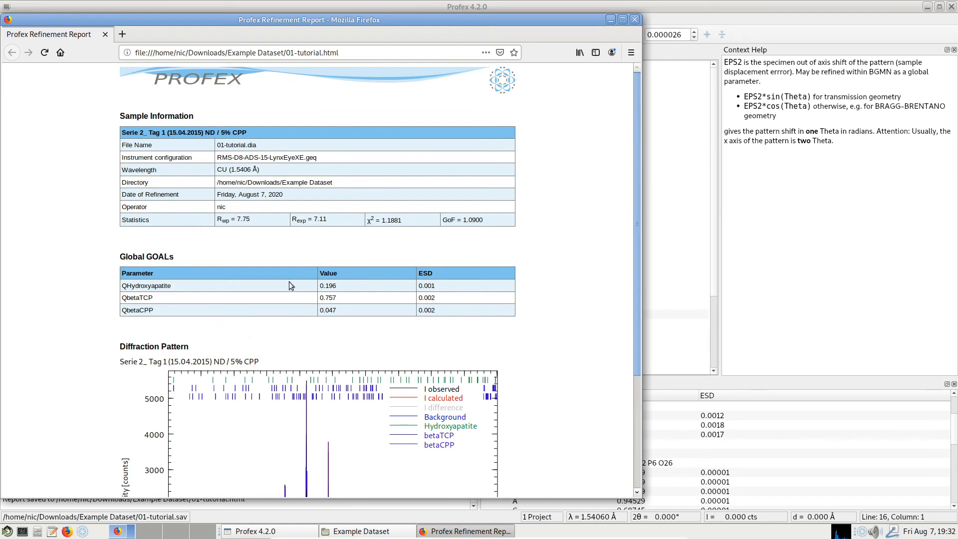
scroll(476, 300, down, 3)
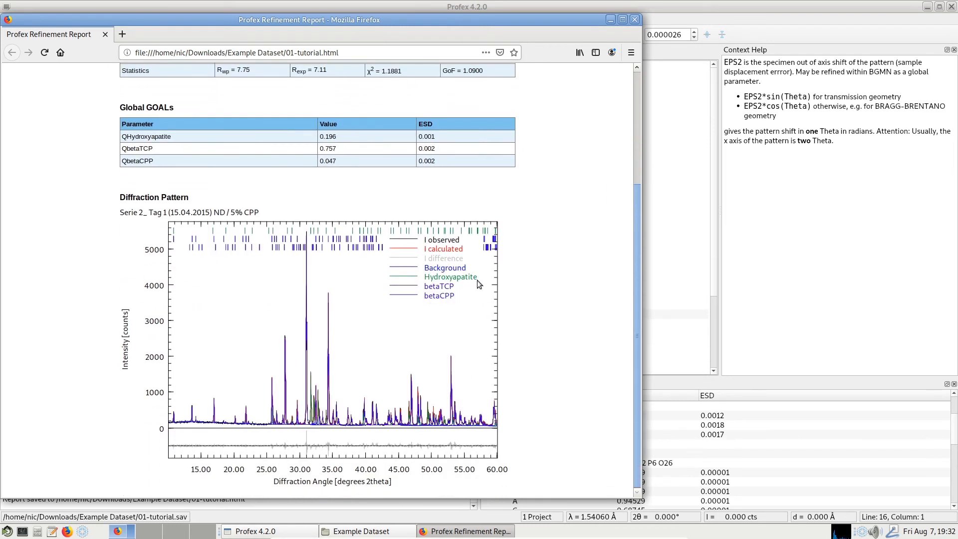
- Examine the report's pages in Firefox's print preview down to the diffraction pattern, and close the preview and the browser
click(630, 53)
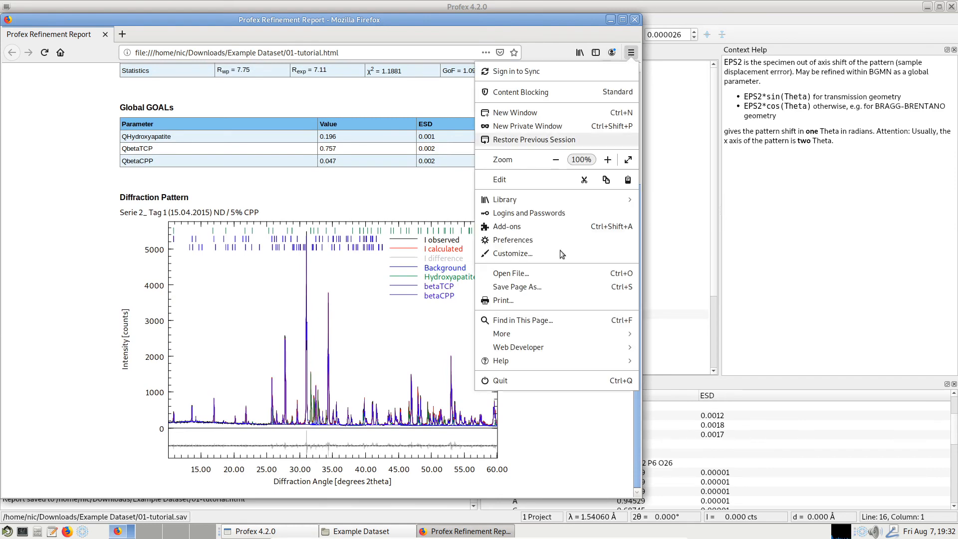
click(565, 300)
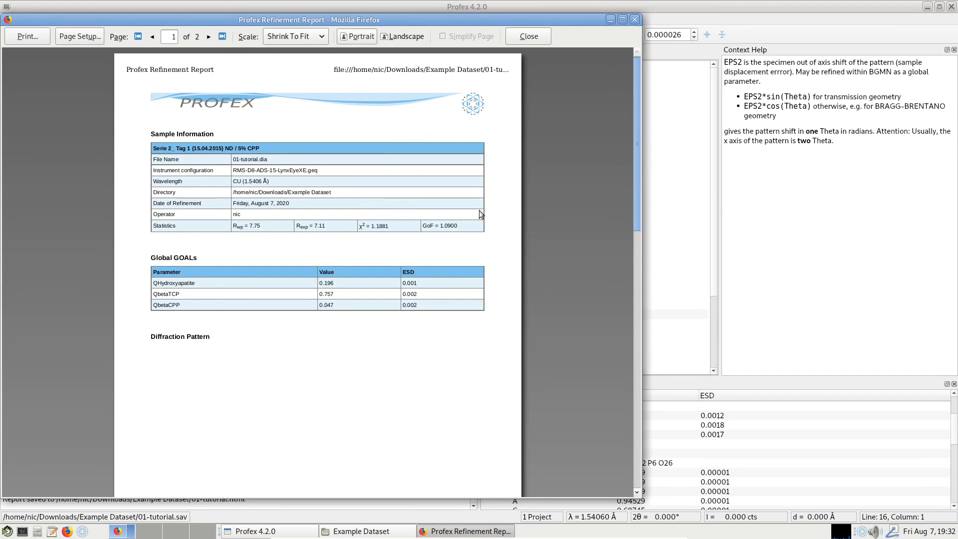
scroll(480, 214, down, 15)
scroll(479, 211, up, 15)
scroll(296, 190, down, 3)
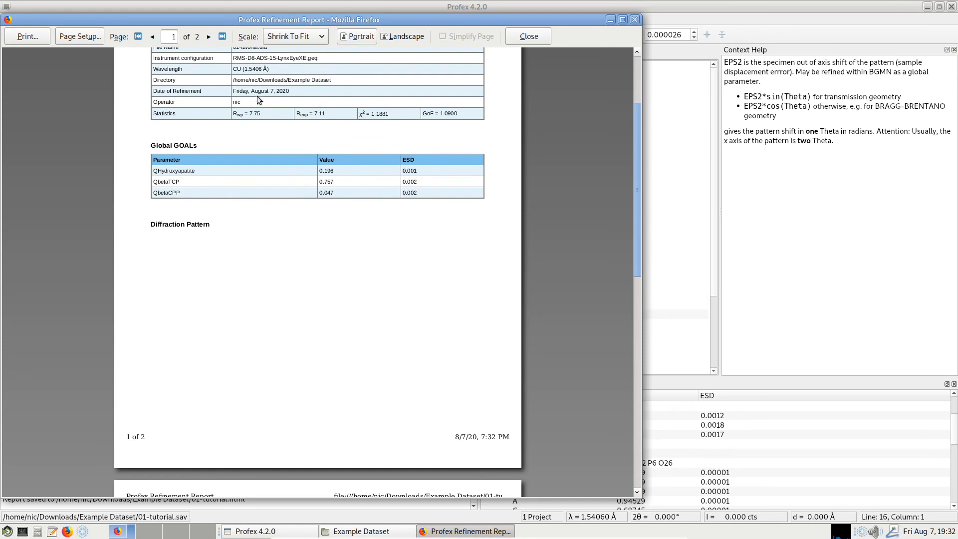
scroll(370, 248, down, 7)
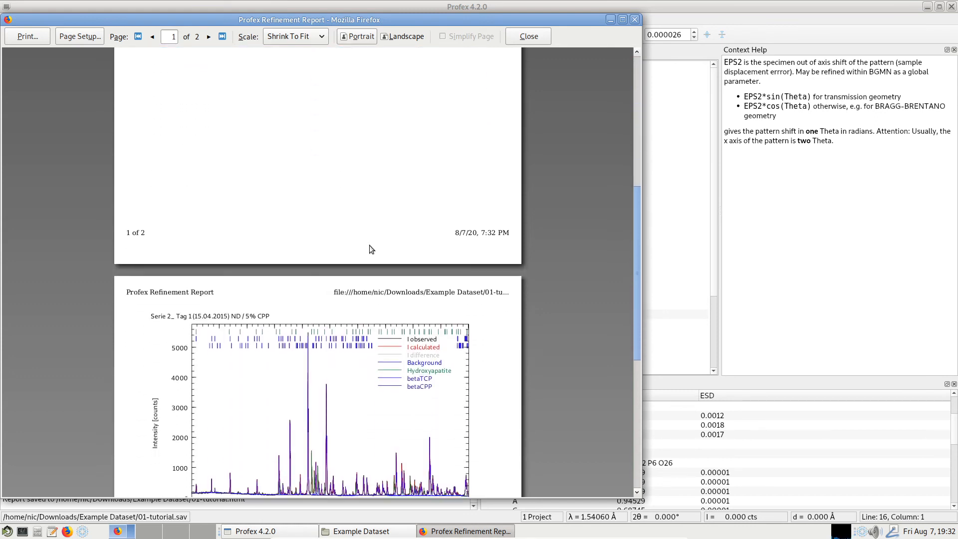
scroll(369, 248, down, 1)
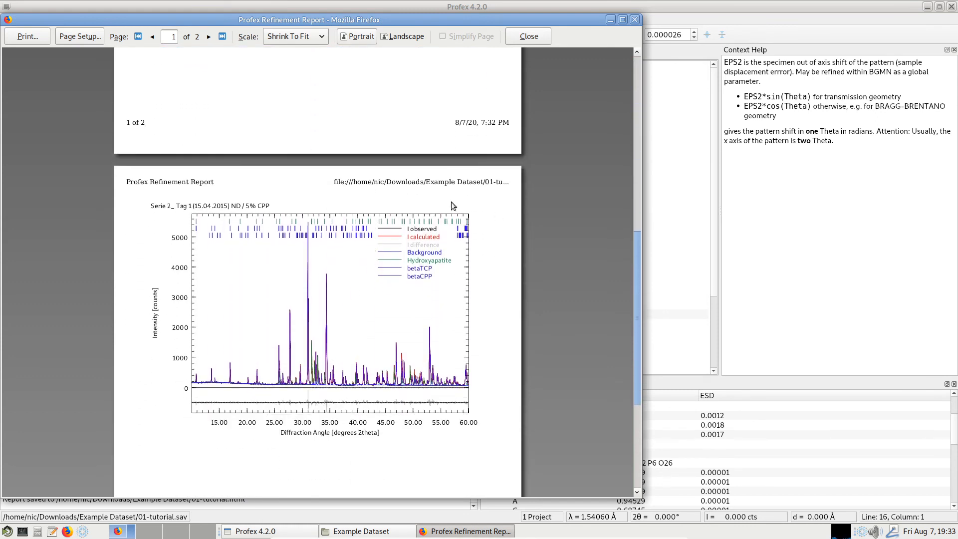
scroll(338, 148, up, 11)
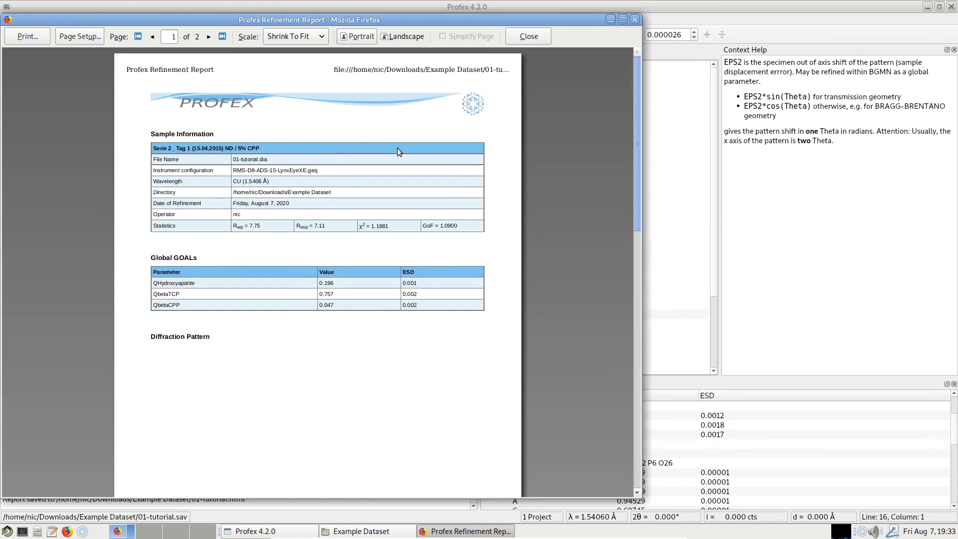
click(537, 36)
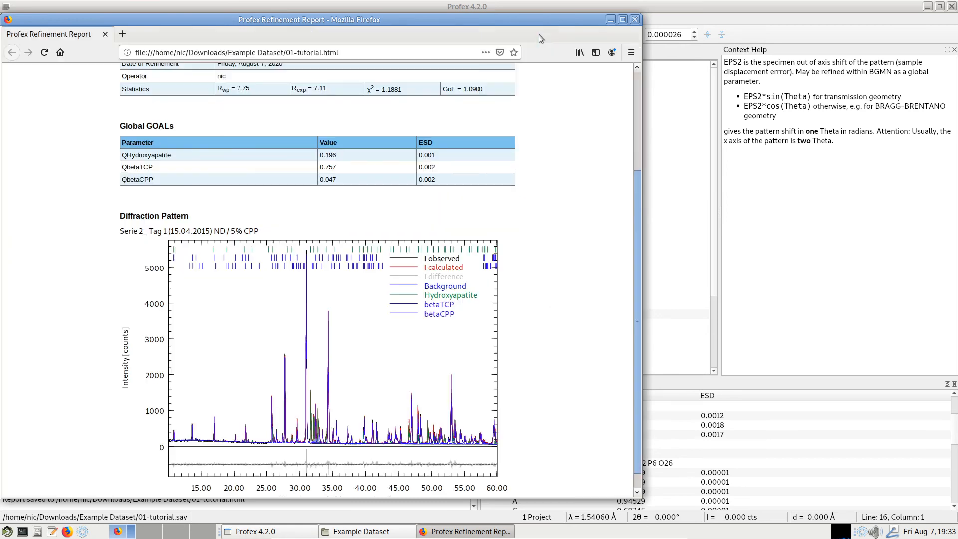
click(635, 19)
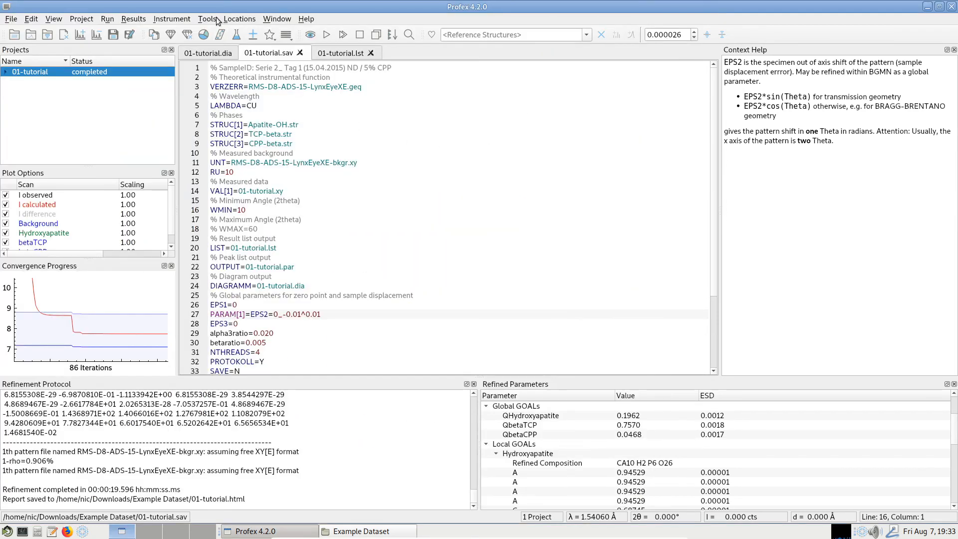
- Open the current project's folder, view the saved report 01-tutorial.html in the browser, and close the report and the folder
click(239, 19)
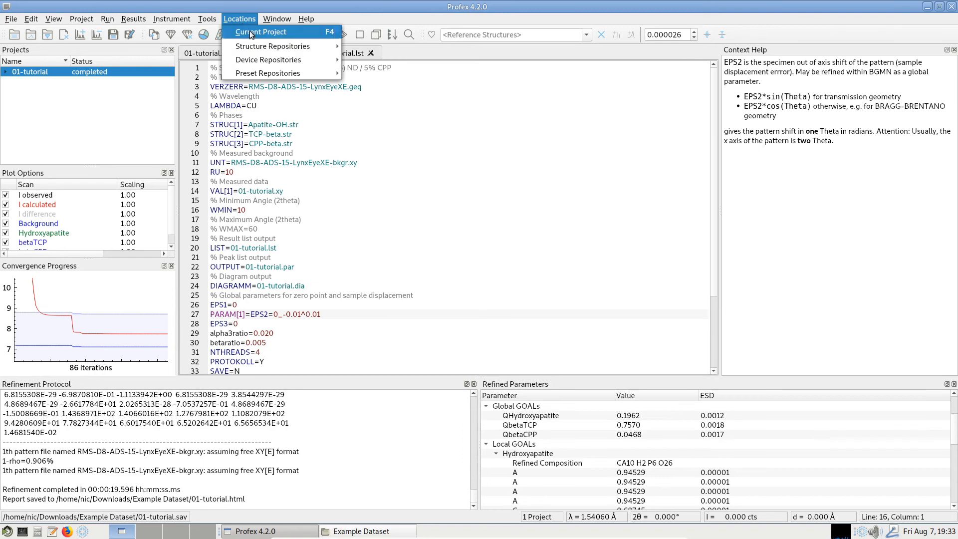
click(253, 35)
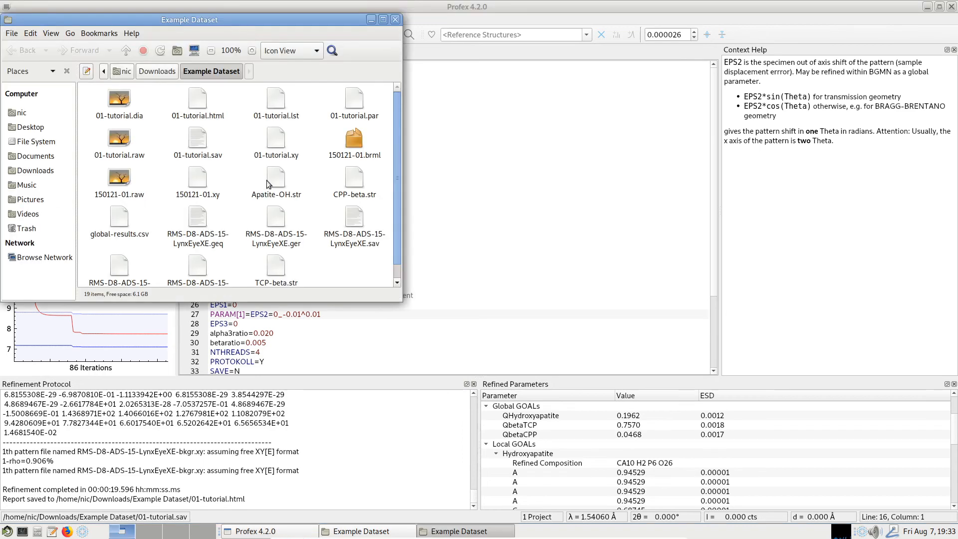
scroll(309, 235, down, 1)
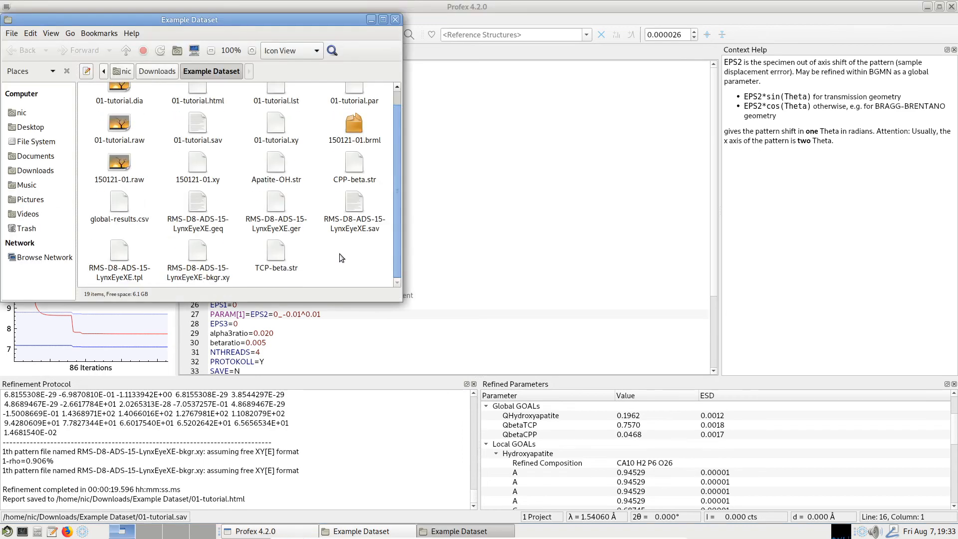
scroll(339, 257, up, 1)
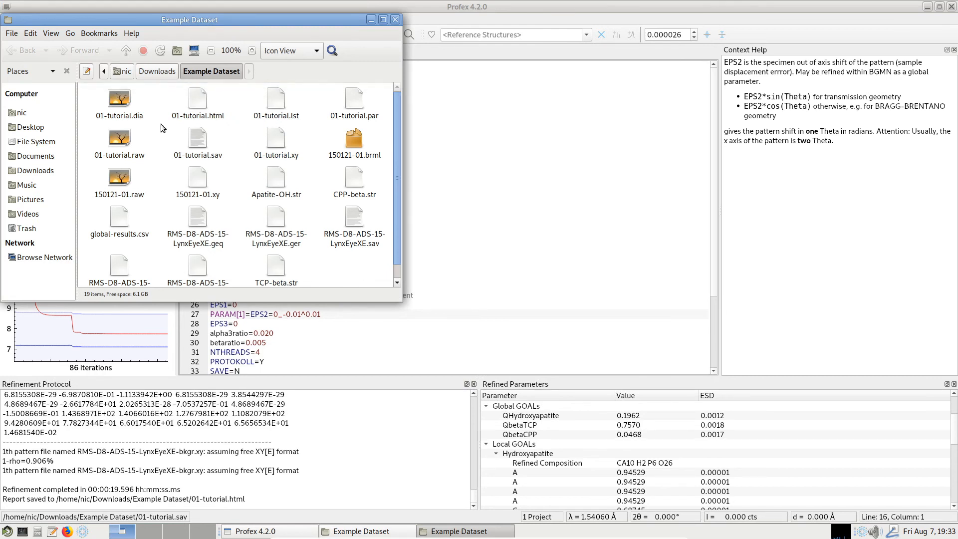
double_click(196, 106)
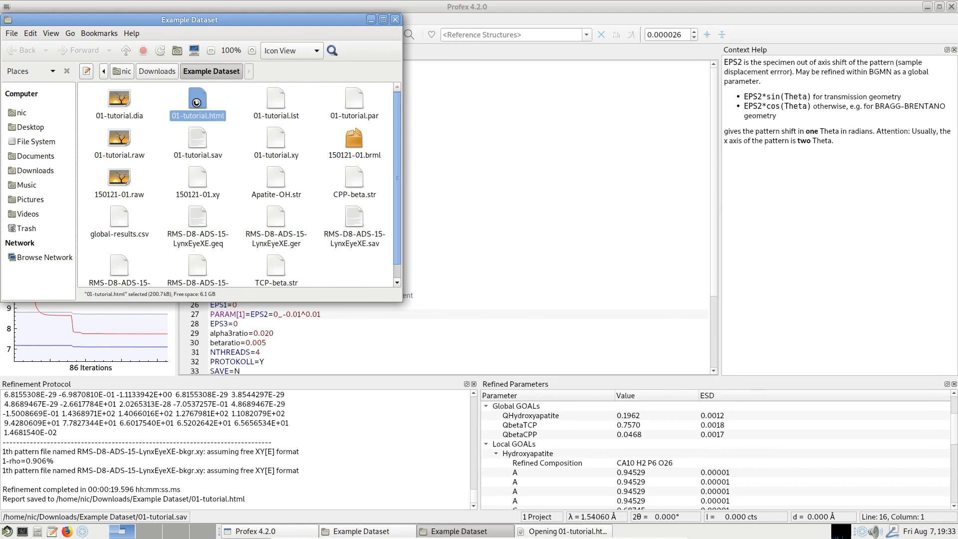
scroll(325, 215, down, 3)
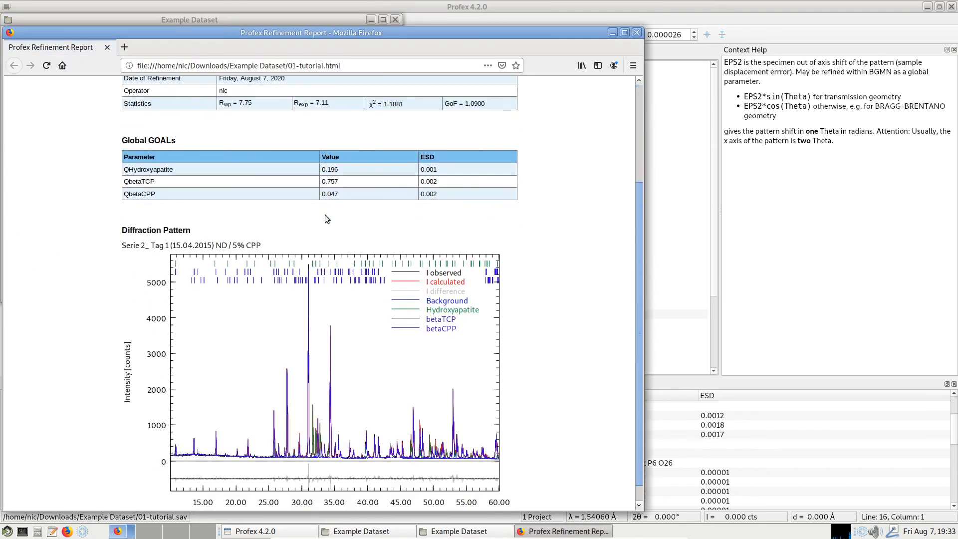
scroll(326, 215, up, 4)
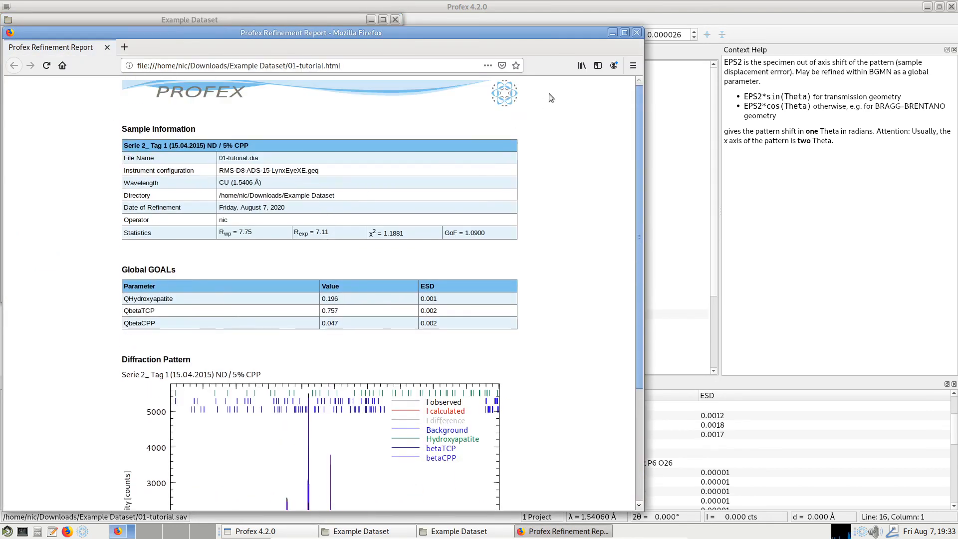
click(636, 33)
click(395, 20)
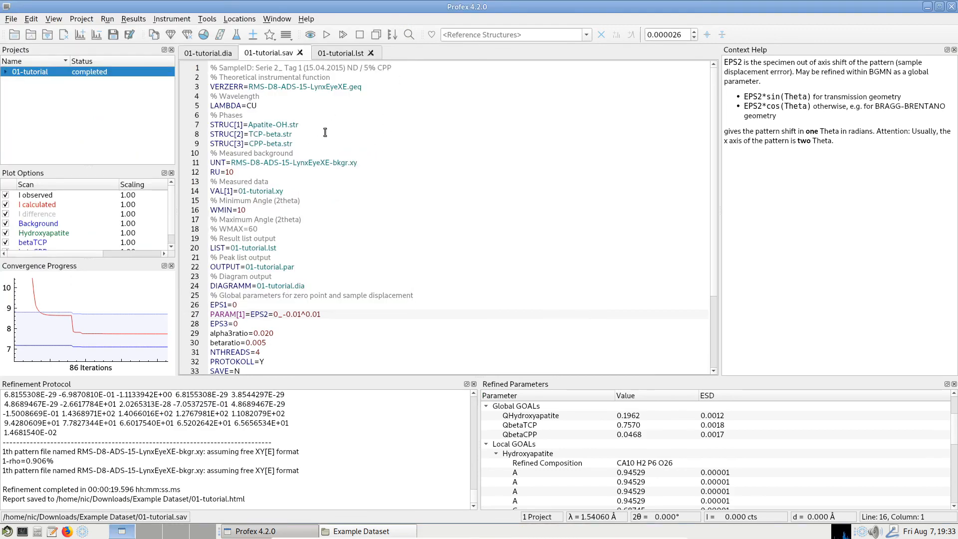
- Turn on report creation after refinement in the BGMN backend configuration preferences and accept the settings
click(31, 20)
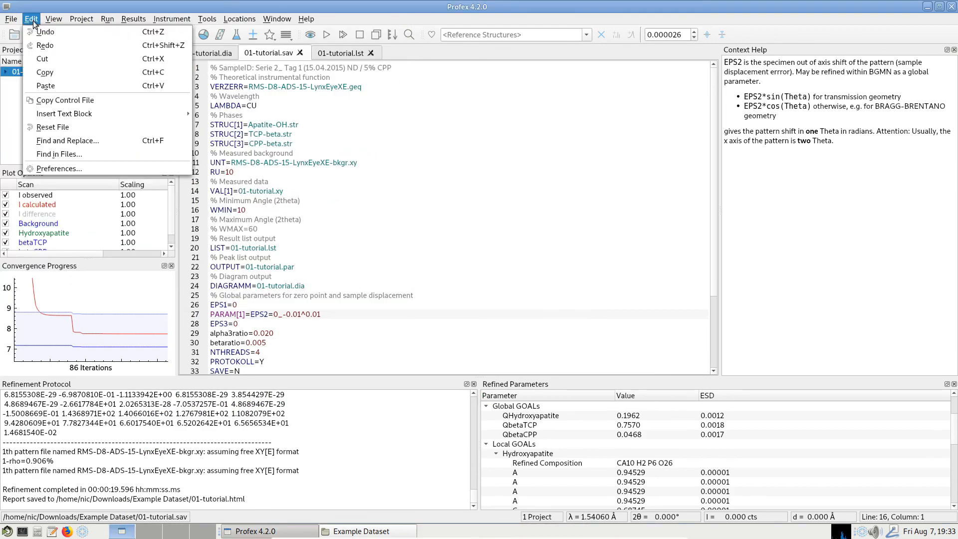
click(78, 168)
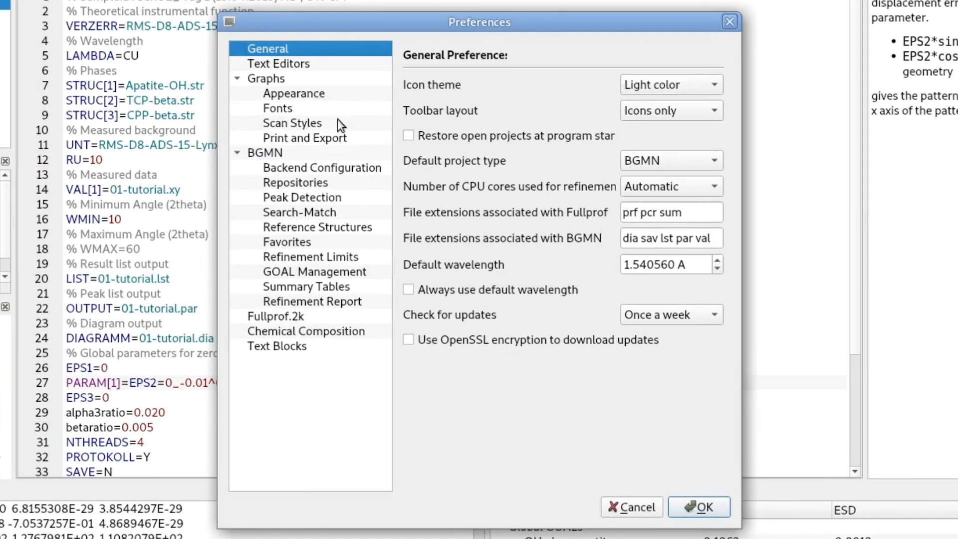
click(327, 169)
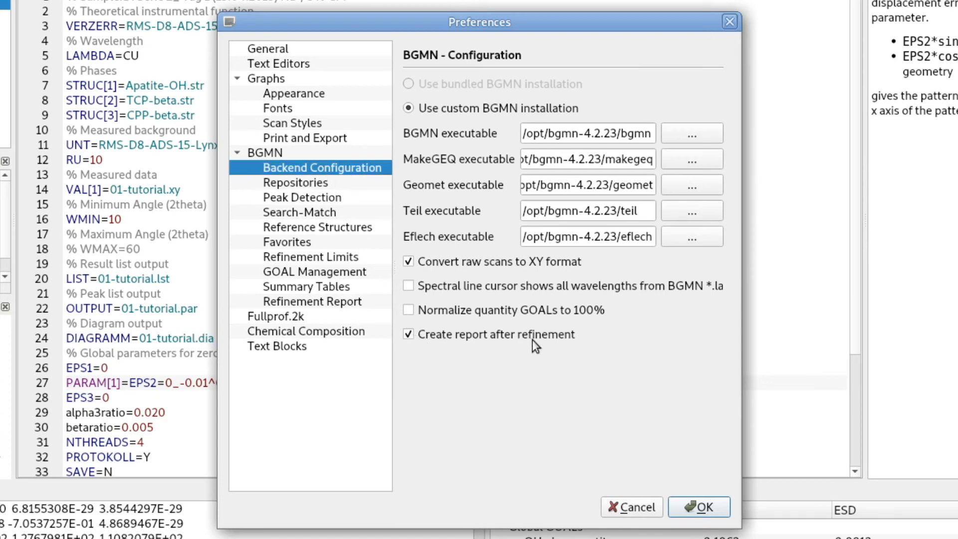
click(700, 507)
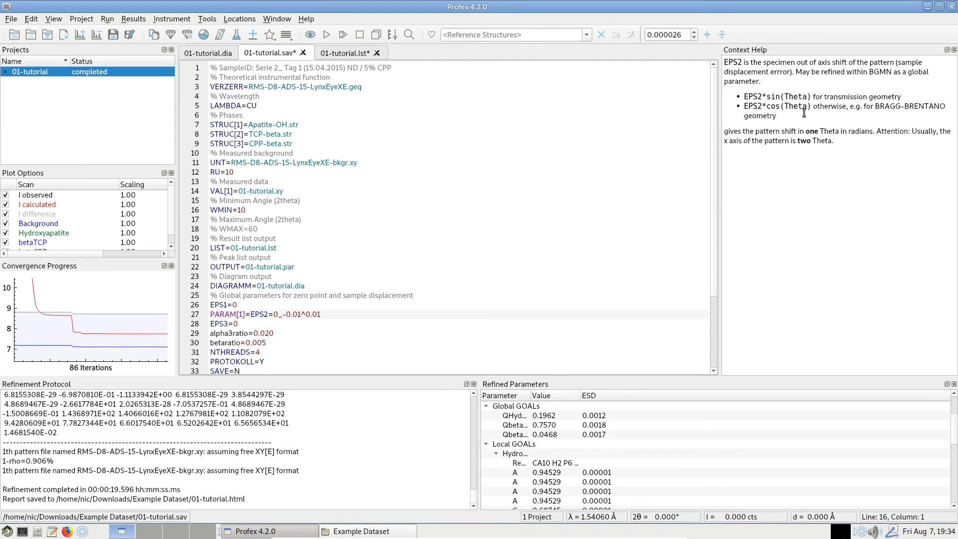
- Show the 01-tutorial.dia plot, enlarge the list of scans, and highlight betaTCP, Hydroxyapatite and I observed in turn
click(216, 54)
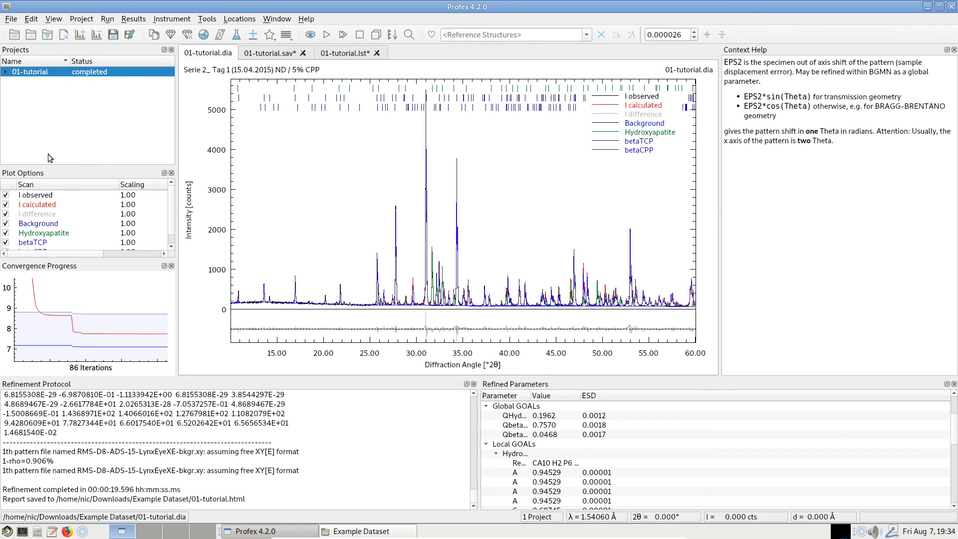
click(83, 119)
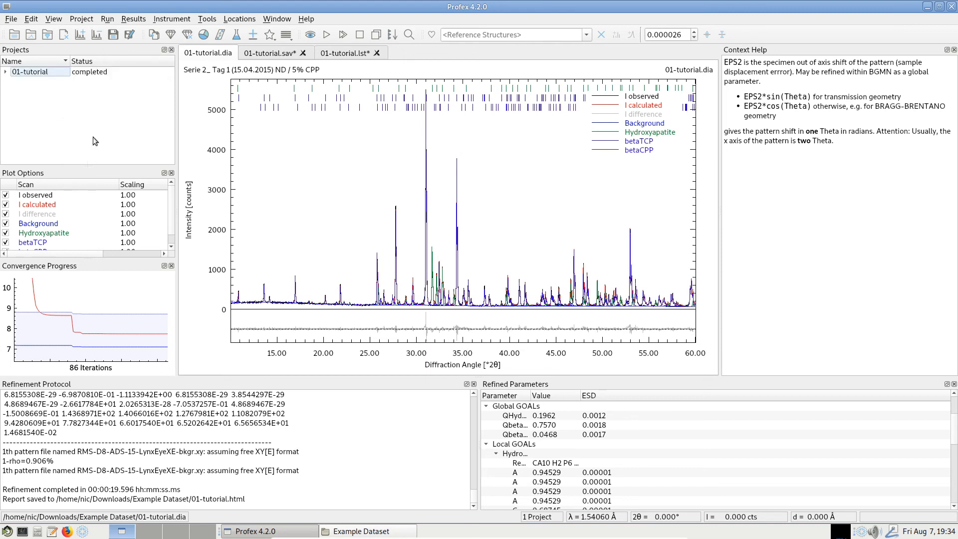
drag(94, 165, 97, 125)
click(41, 203)
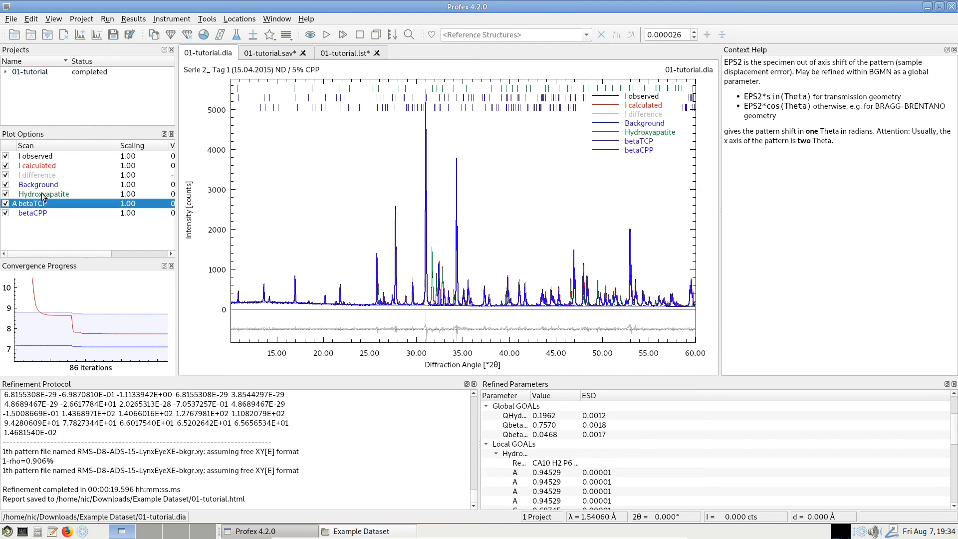
click(43, 195)
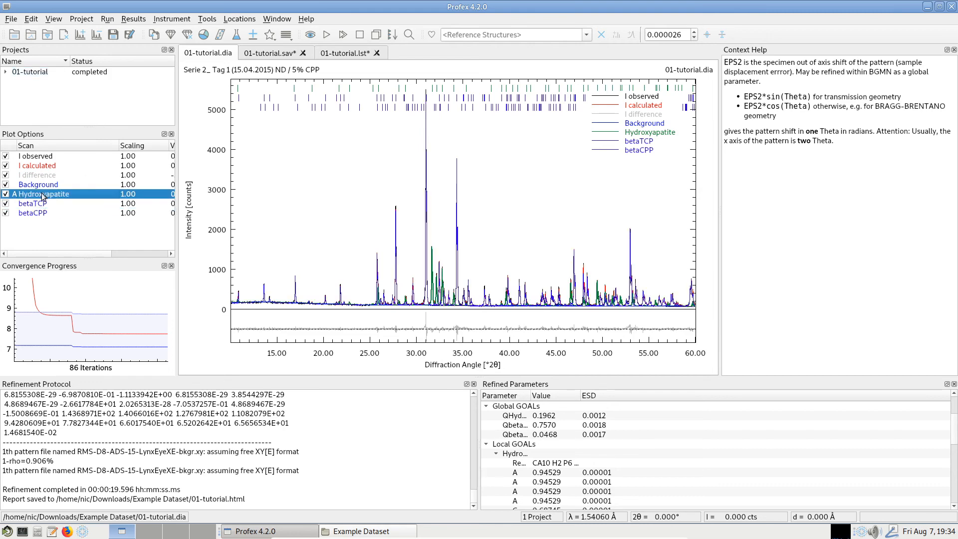
click(45, 157)
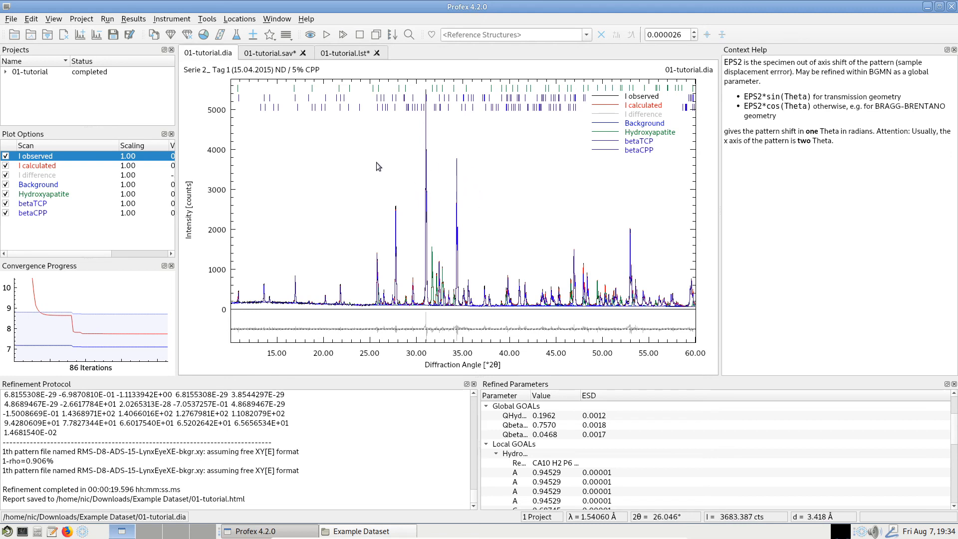
- Examine the raster export width and height in the graphs' Print and Export preferences, and leave without applying changes
click(32, 19)
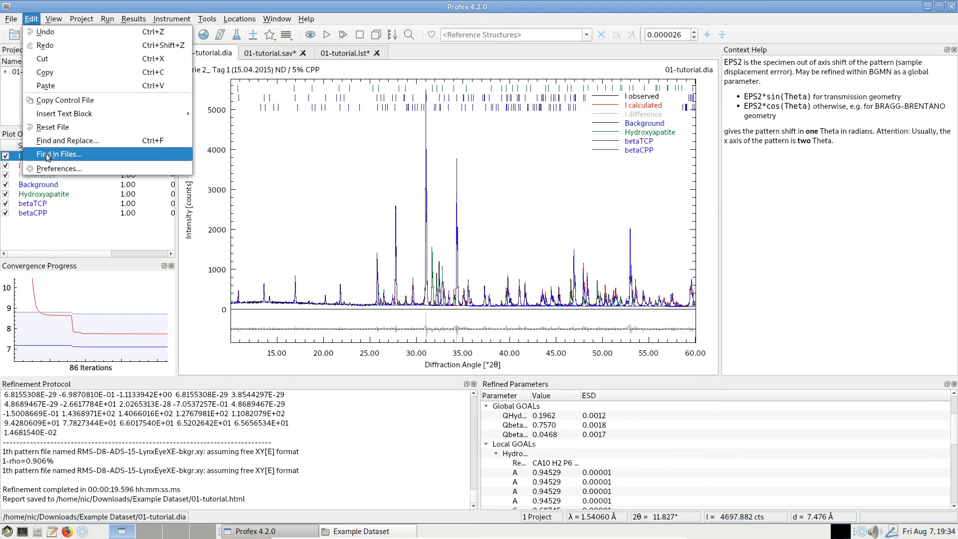
click(75, 168)
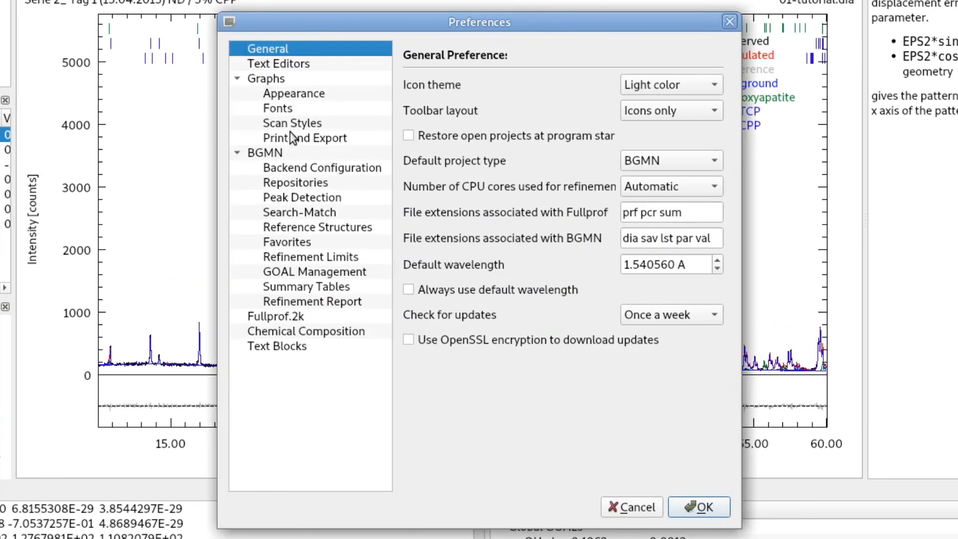
click(291, 139)
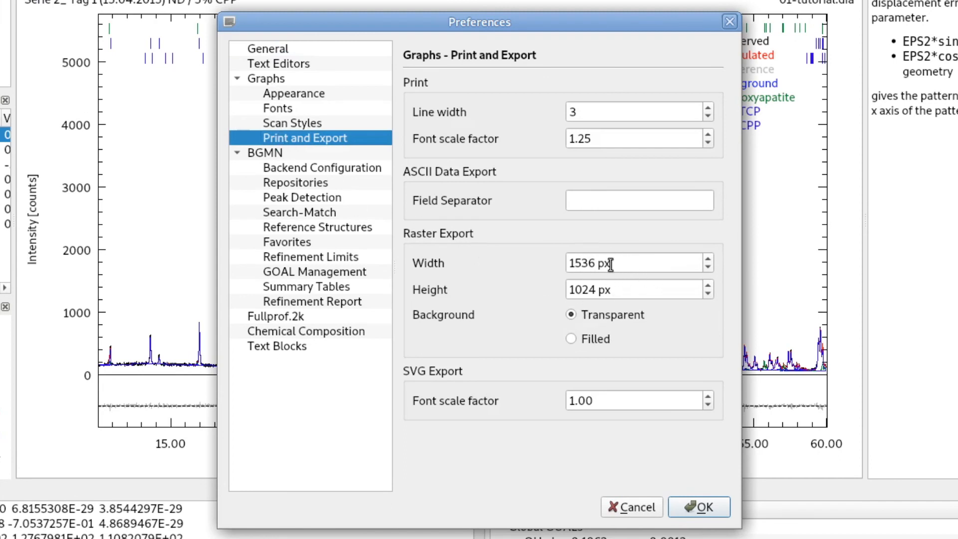
drag(629, 263, 554, 263)
click(635, 263)
click(638, 284)
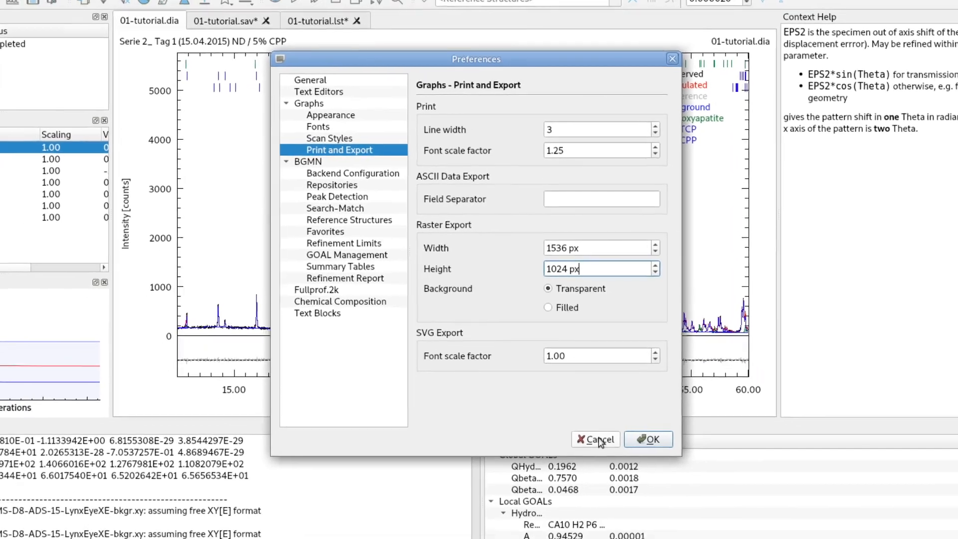
click(625, 508)
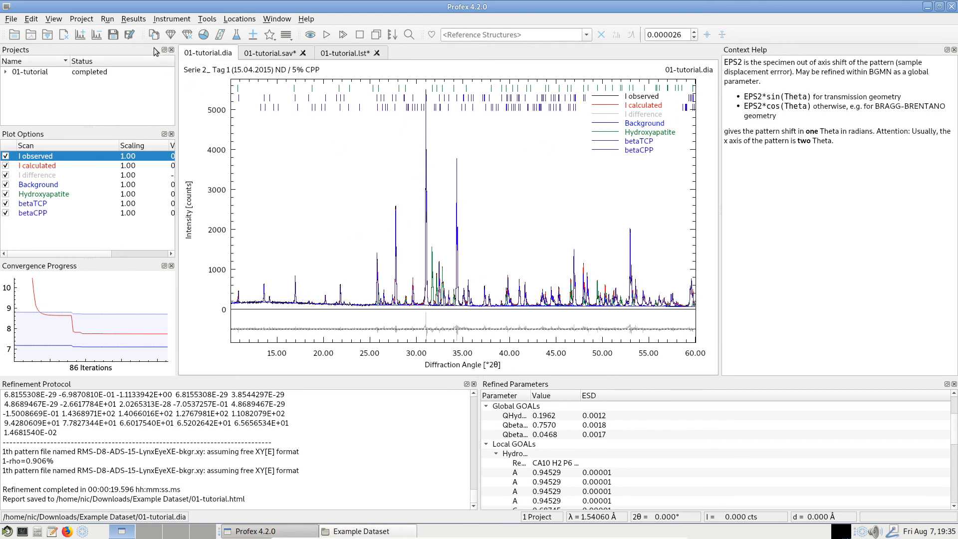
- Open the save dialog for the diffraction plot, dismiss it without saving, and close the Context Help
click(129, 37)
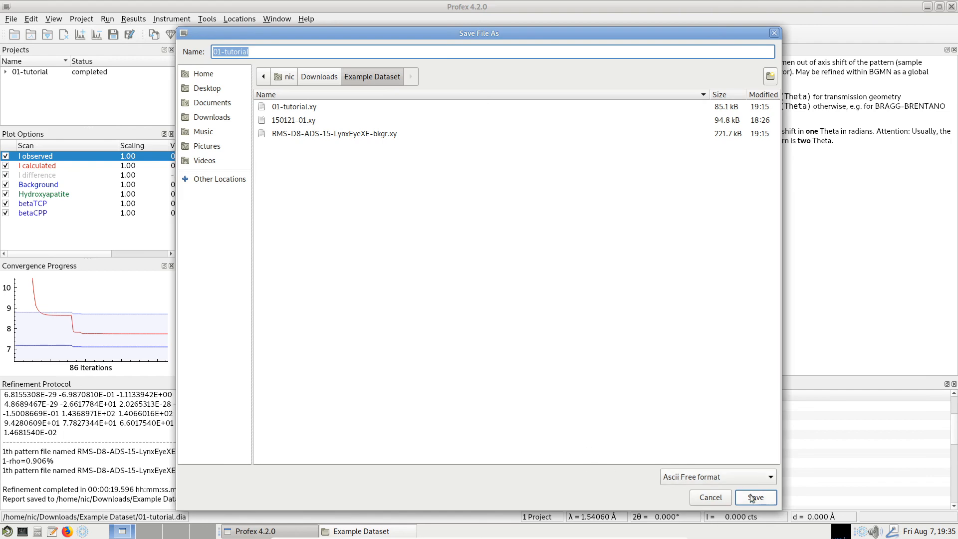
click(713, 498)
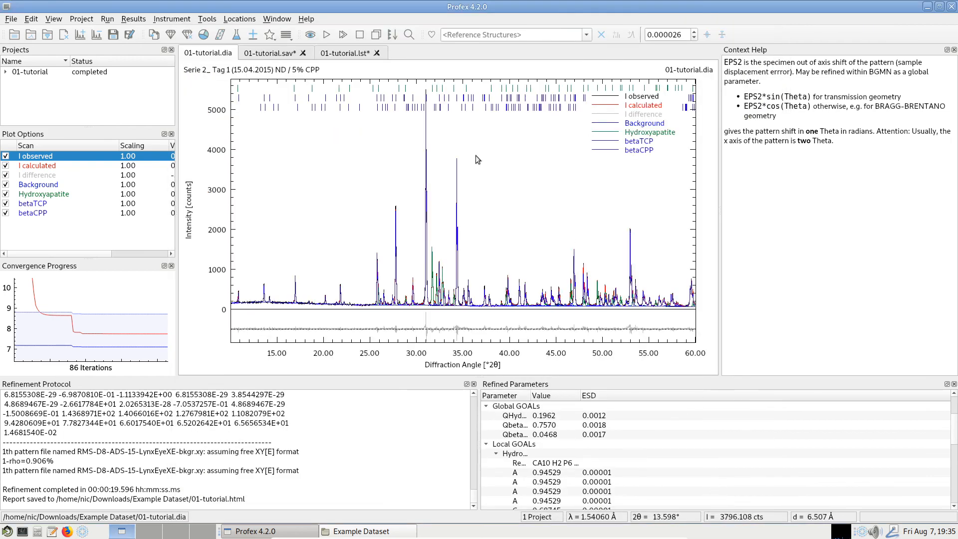
click(954, 50)
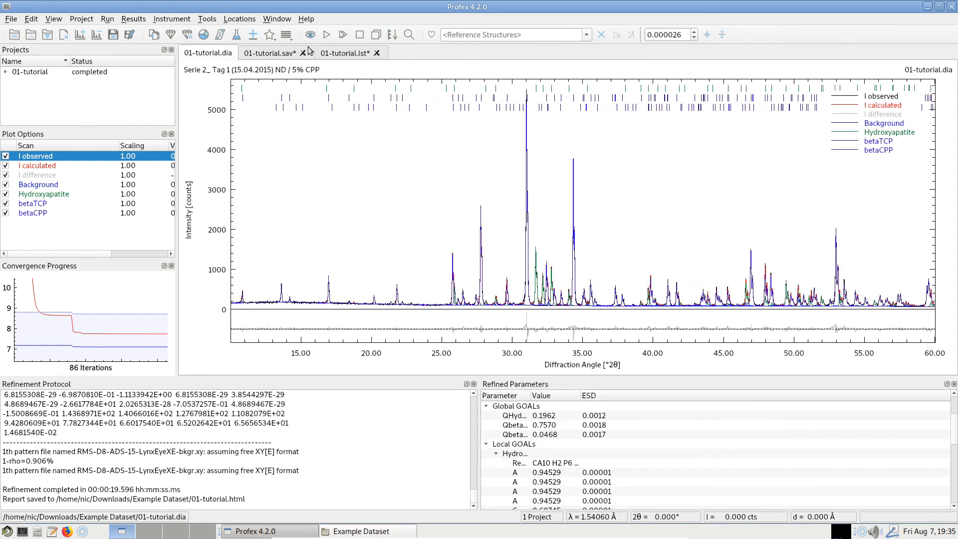
- Save the control file 01-tutorial.sav under the new name test.txt in the Example Dataset folder
click(287, 53)
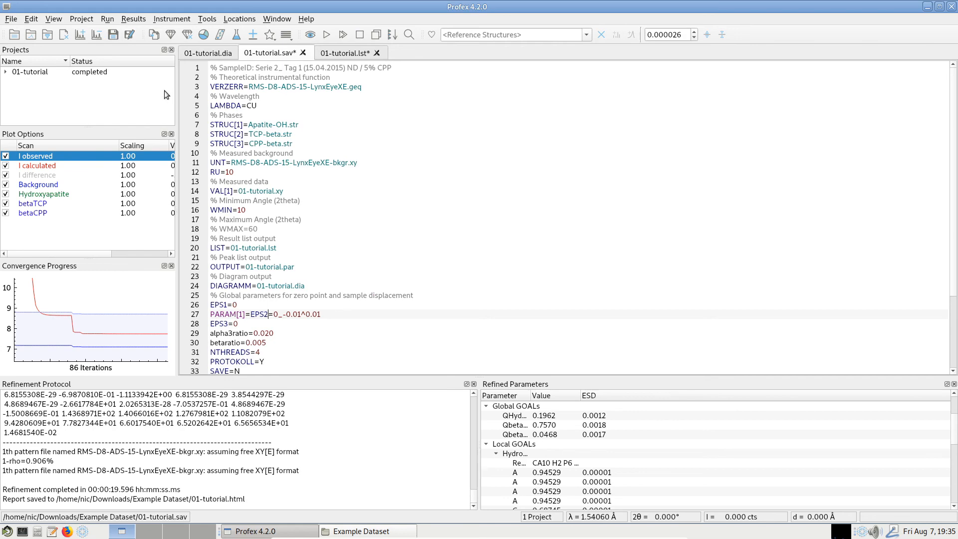
click(131, 35)
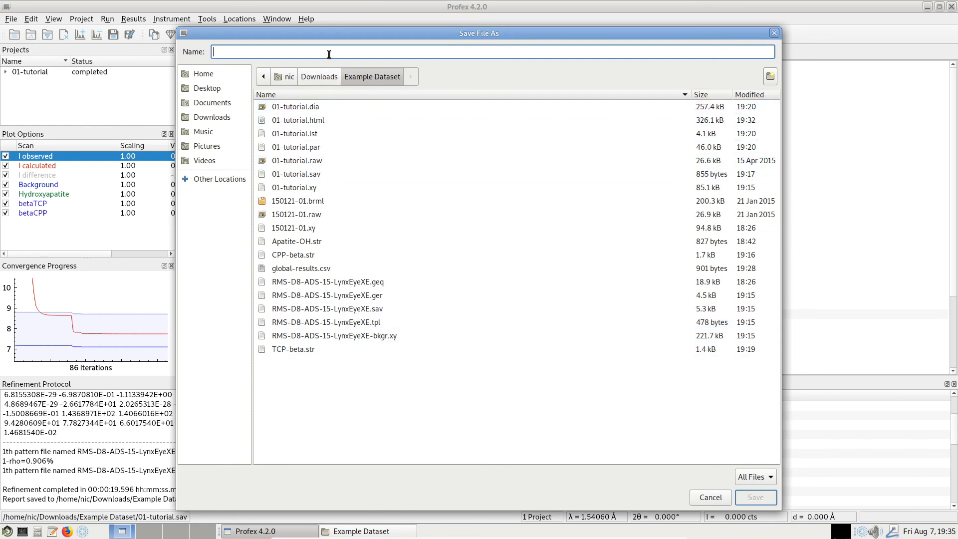
text(test.txt)
key(Return)
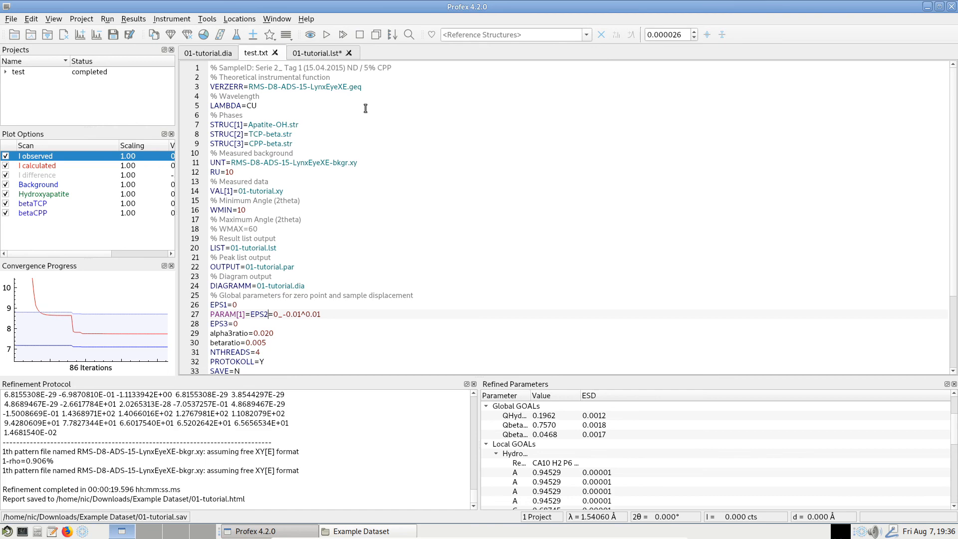
- Start exporting the 01-tutorial.dia diffraction plot and choose Scalable Vector Graphics as the file format
click(208, 53)
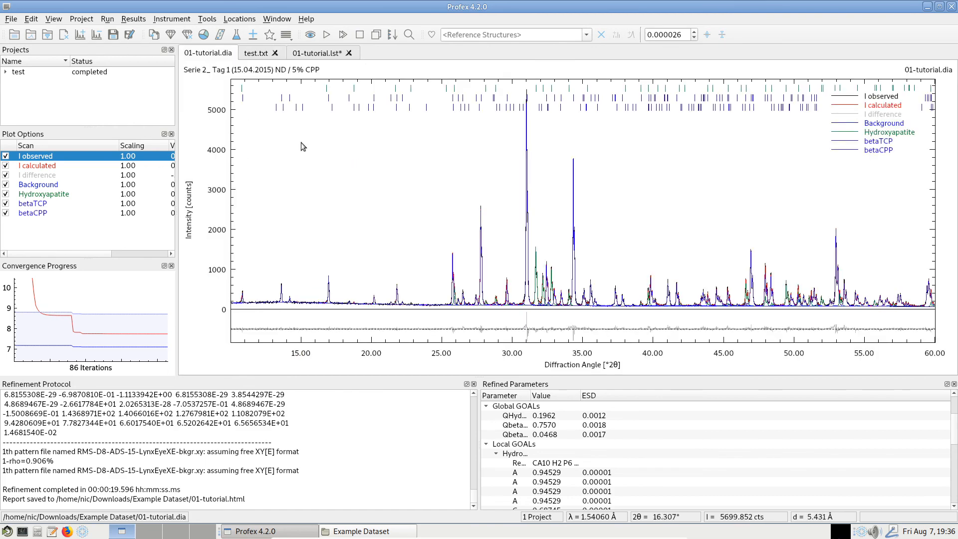
click(113, 35)
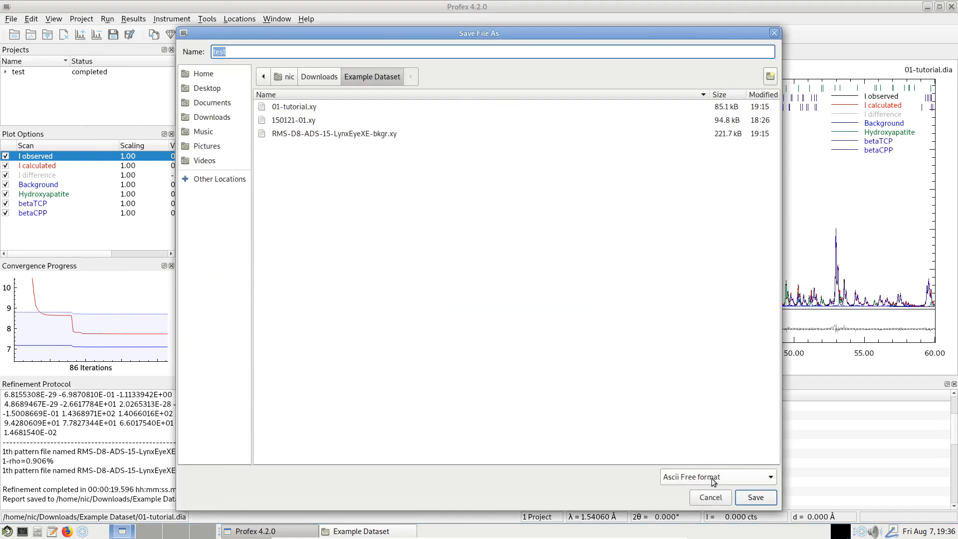
click(711, 477)
click(714, 478)
click(713, 479)
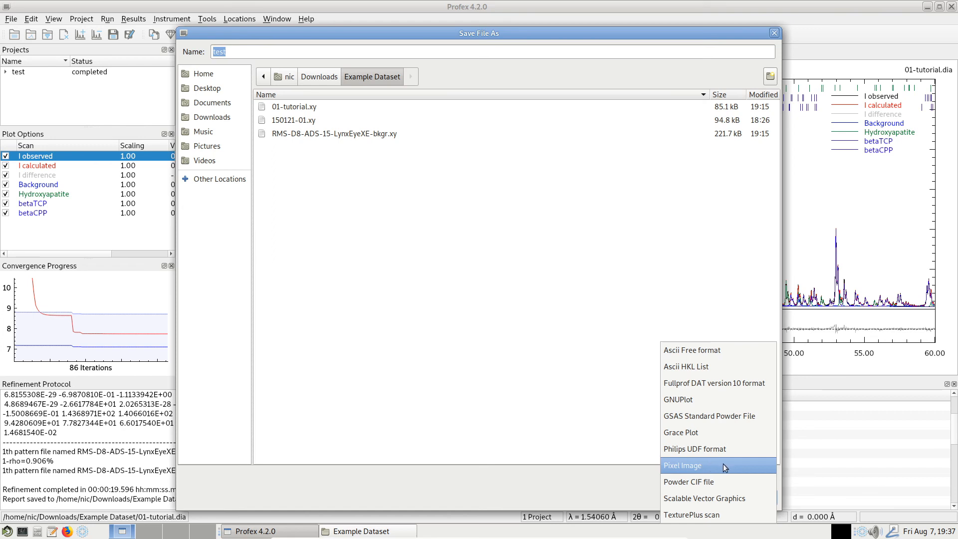
click(700, 498)
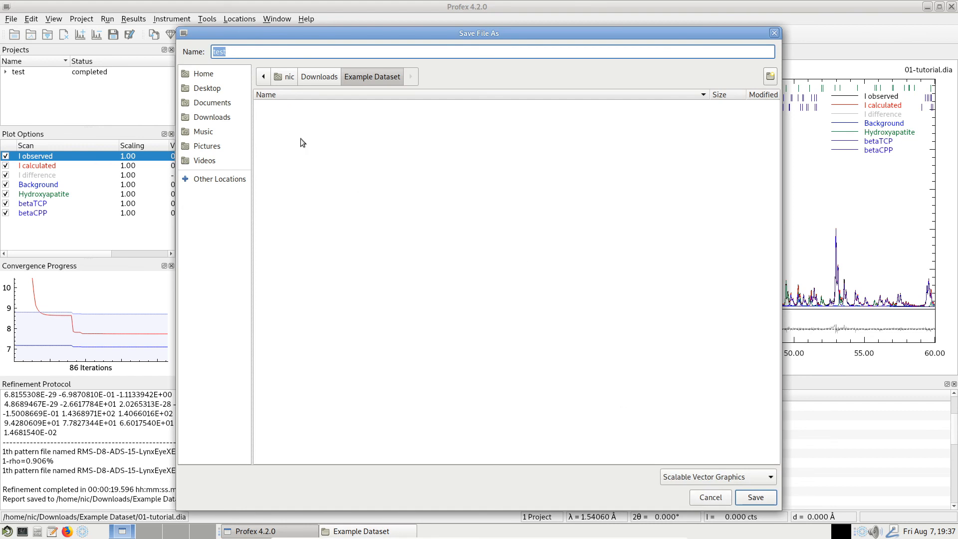
- Name the exported plot 01-tutorial.svg and save it in the Example Dataset folder
click(262, 54)
drag(348, 32, 296, 107)
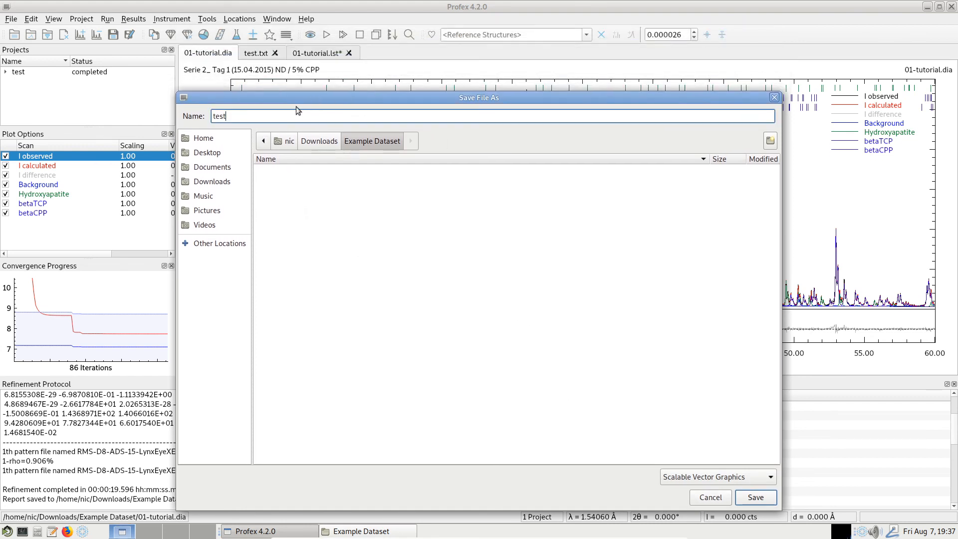
double_click(291, 116)
text(01-tutorial.svg)
key(Return)
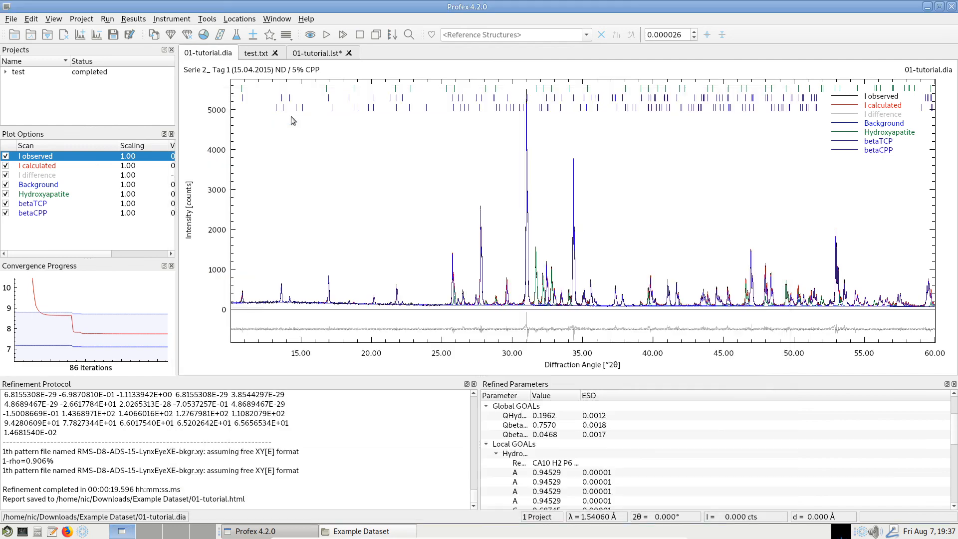
- Switch to the Example Dataset folder, view 01-tutorial.svg in Firefox, and close the browser
click(383, 531)
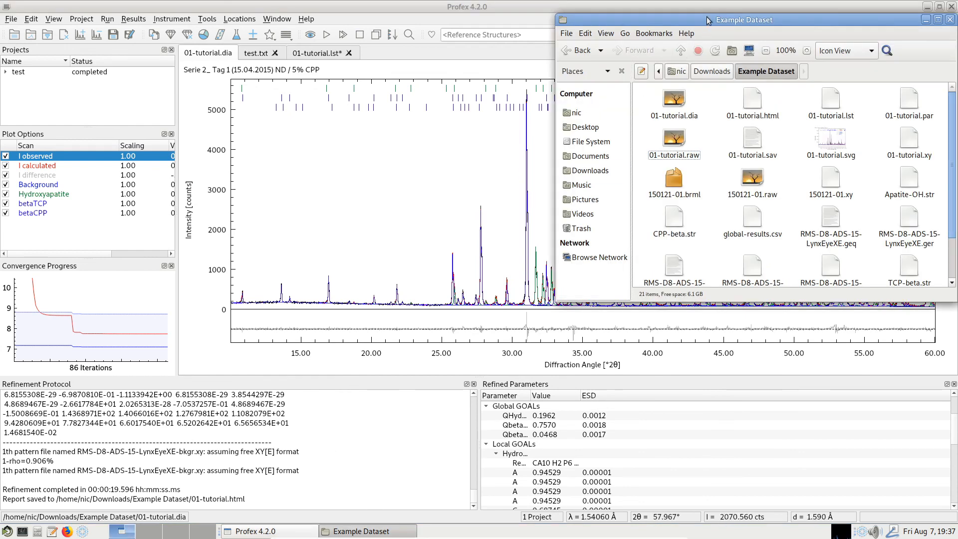
drag(704, 19, 534, 70)
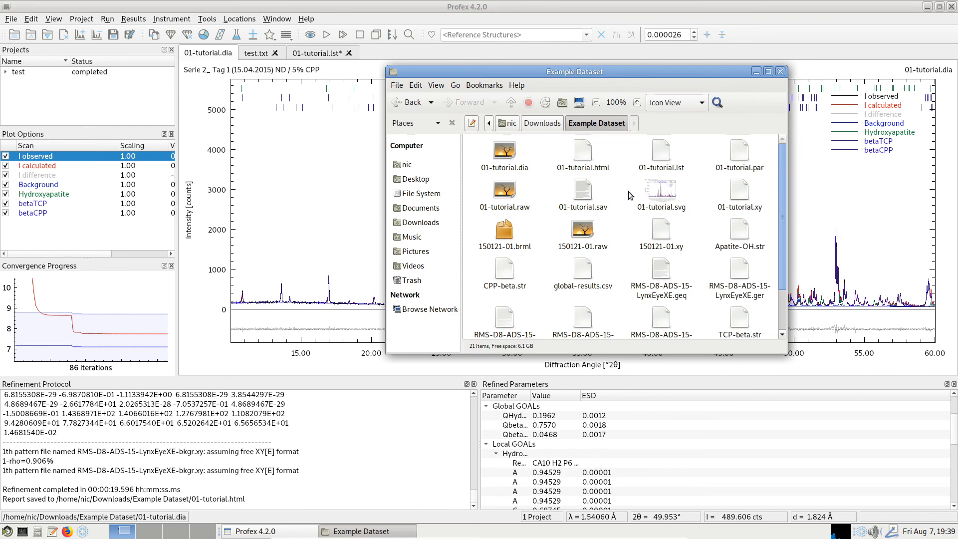
right_click(662, 196)
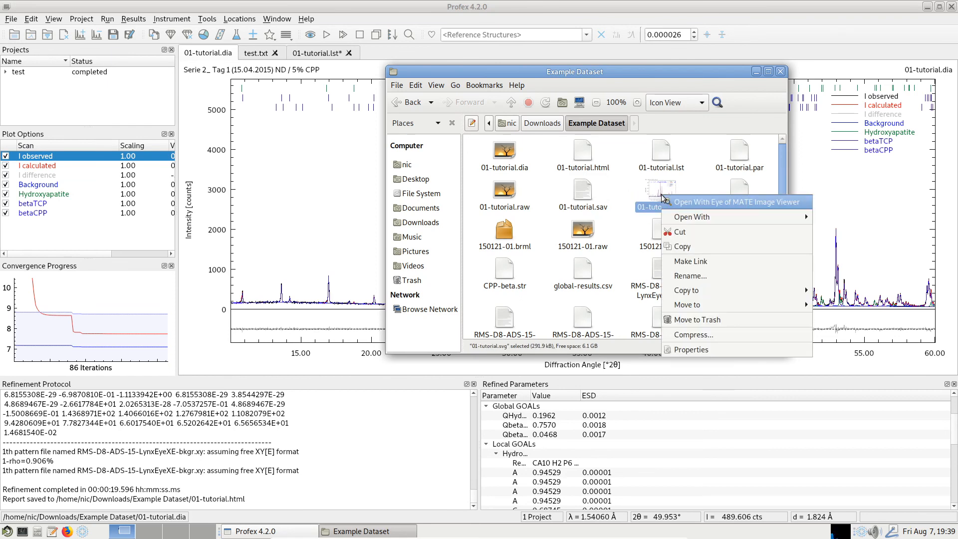
mouse_move(682, 218)
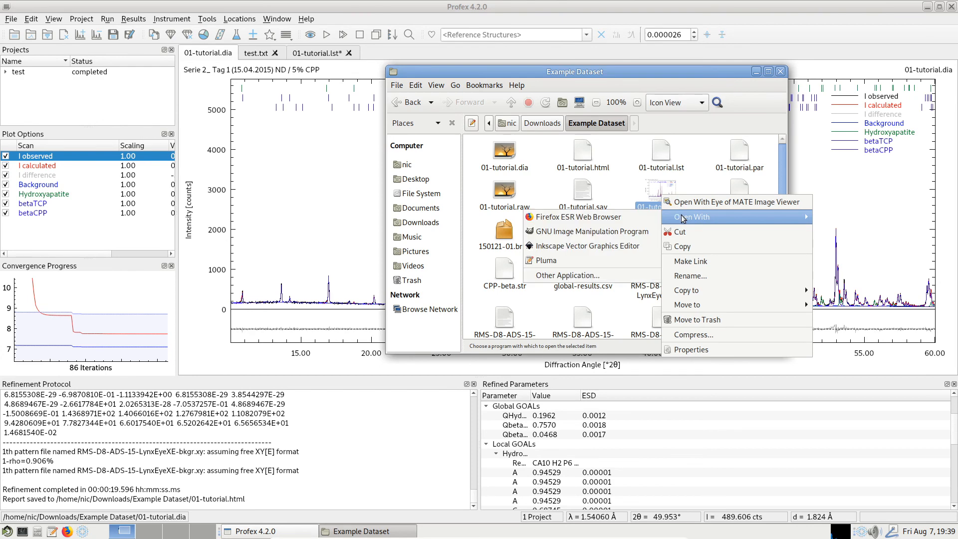
click(621, 223)
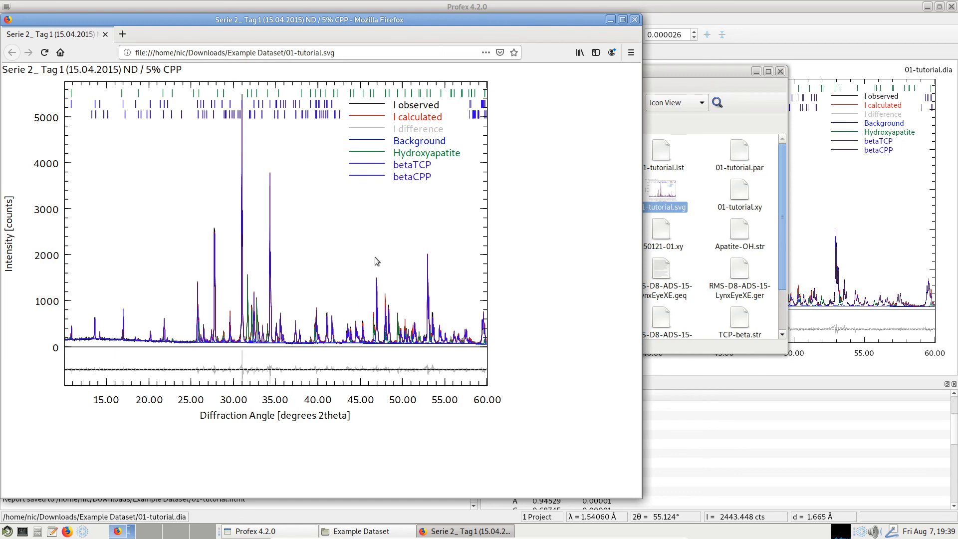
click(635, 20)
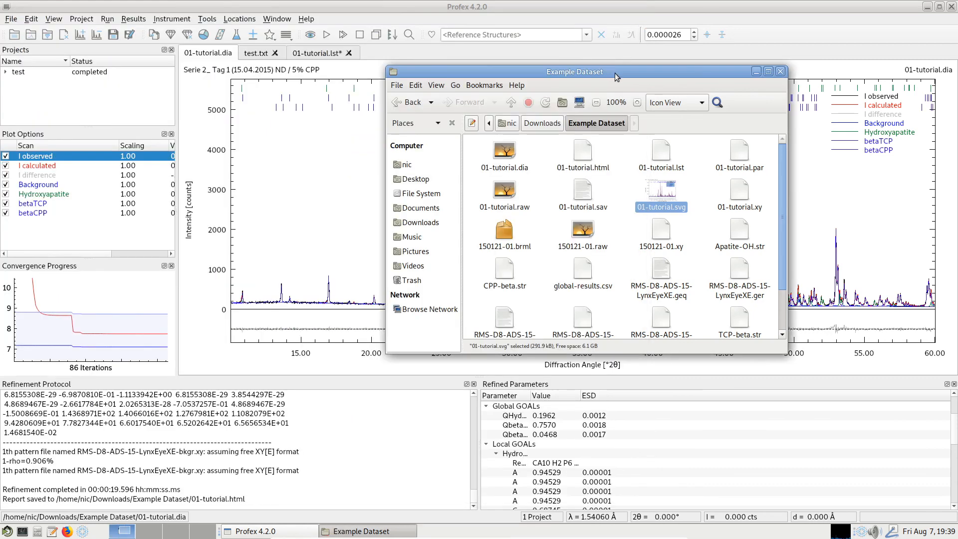
- Open 01-tutorial.svg from the Example Dataset folder in Inkscape
right_click(659, 195)
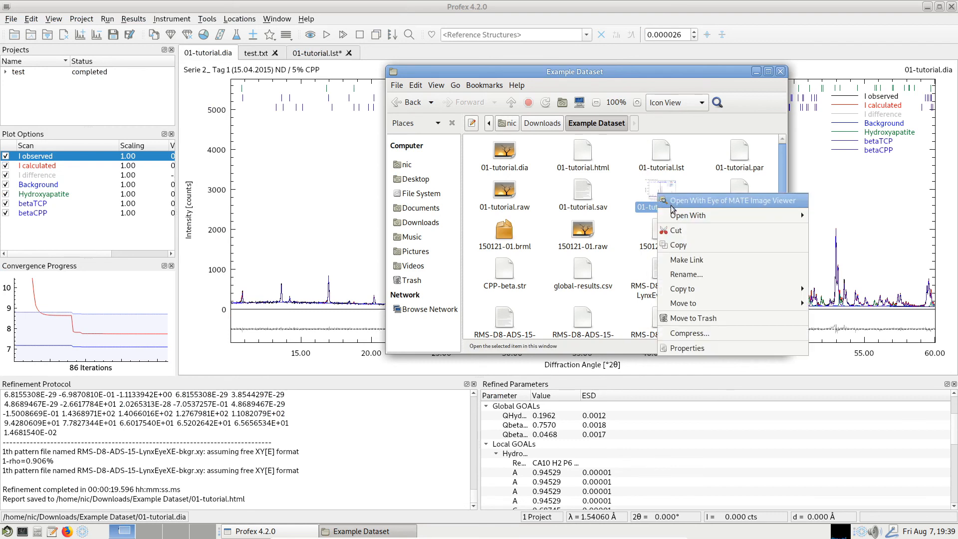
mouse_move(677, 220)
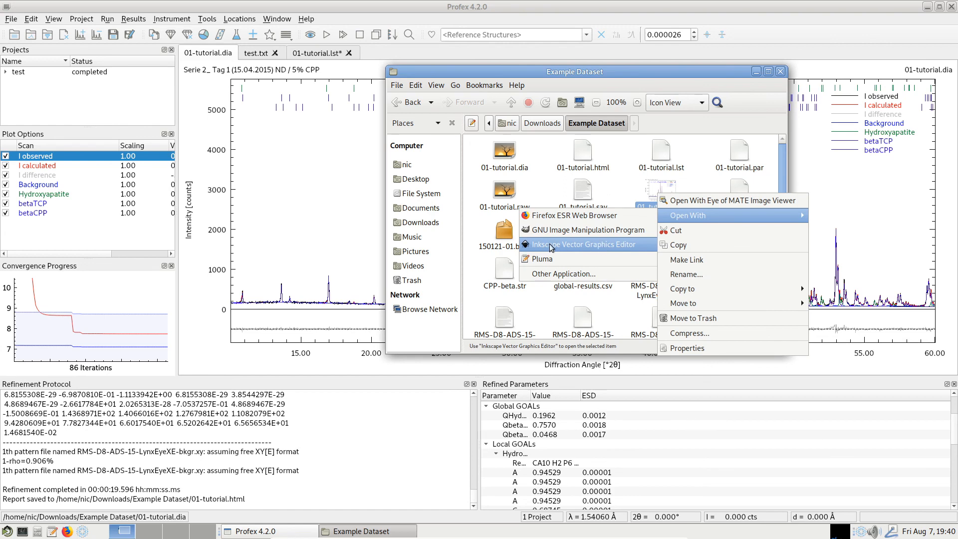
click(617, 246)
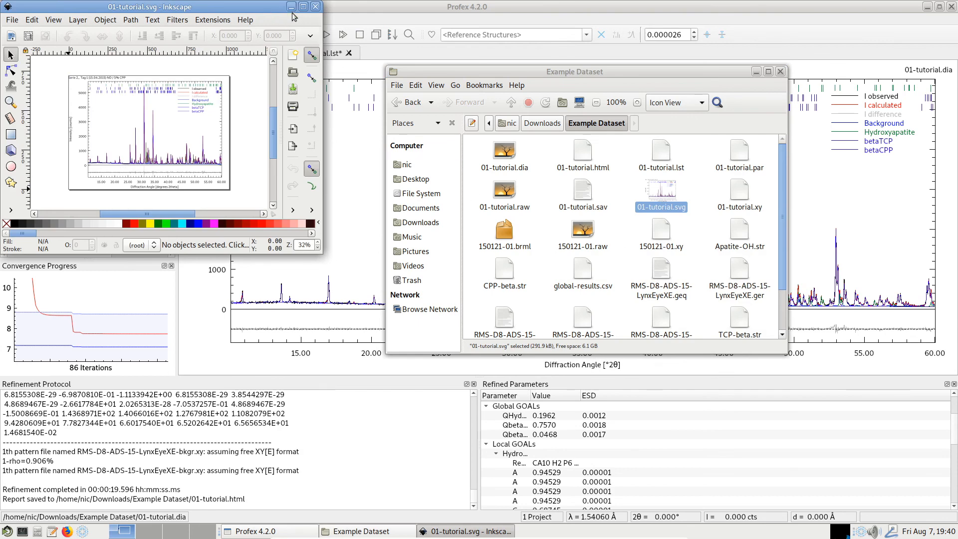
- Maximize the Inkscape window and ungroup the imported plot twice to separate it into smaller objects
click(302, 7)
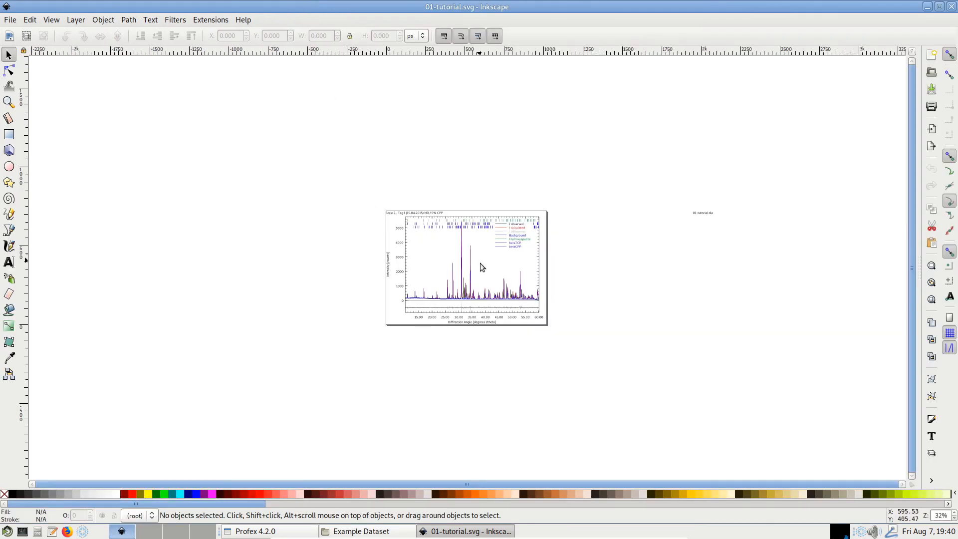
ctrl+scroll(478, 266, up, 4)
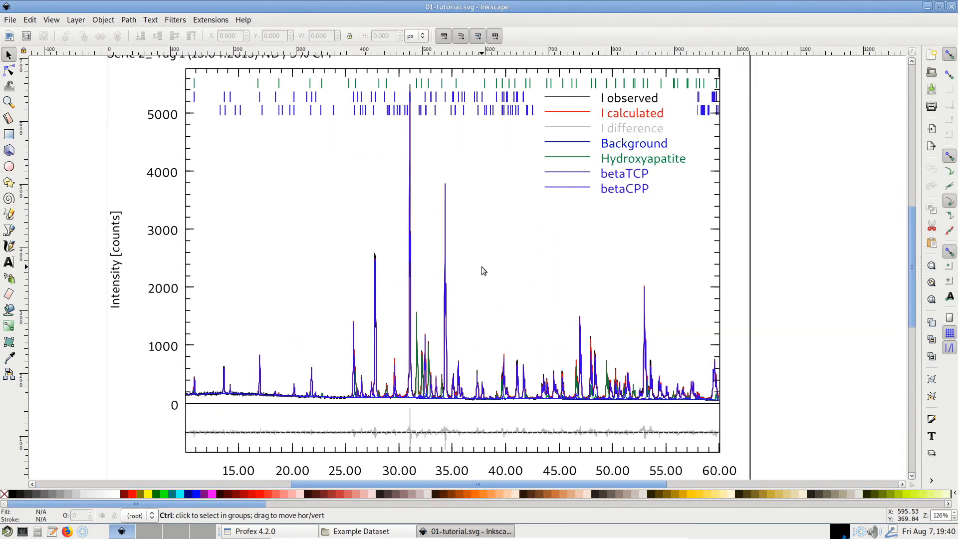
ctrl+scroll(483, 266, down, 1)
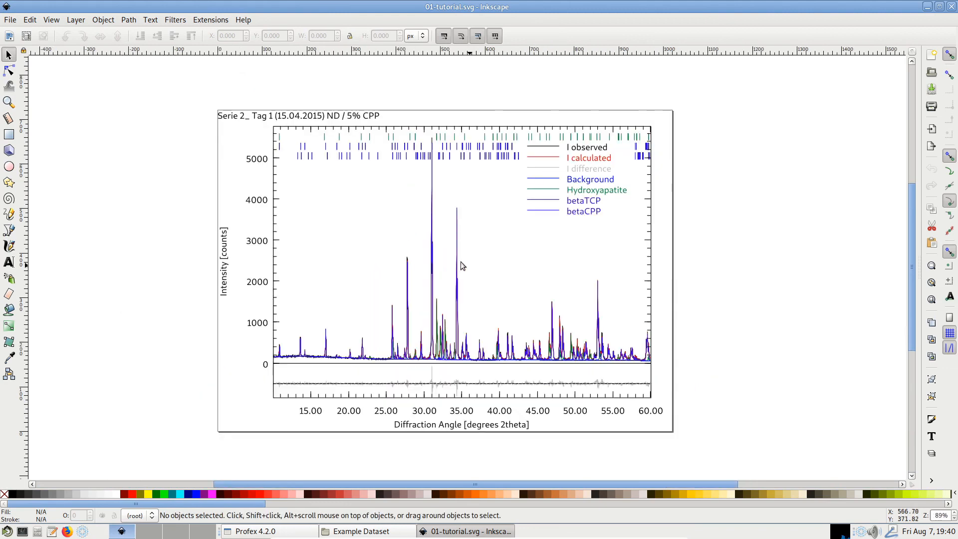
click(436, 266)
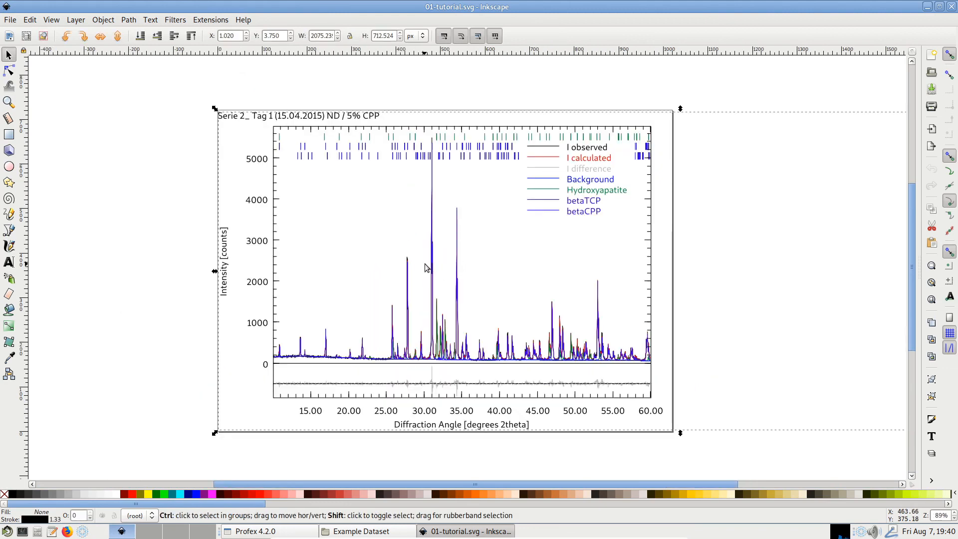
key(ctrl+shift+g)
key(Escape)
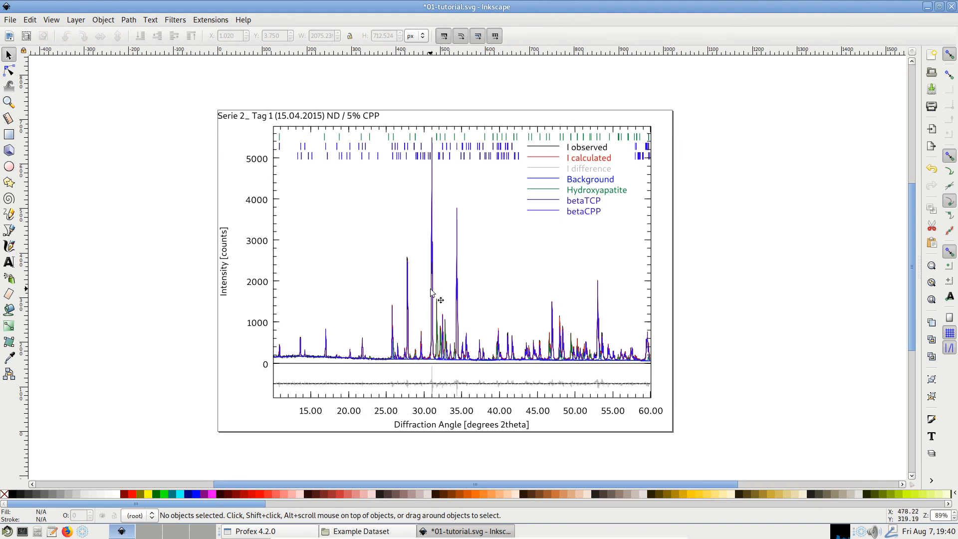
click(432, 292)
key(ctrl+shift+g)
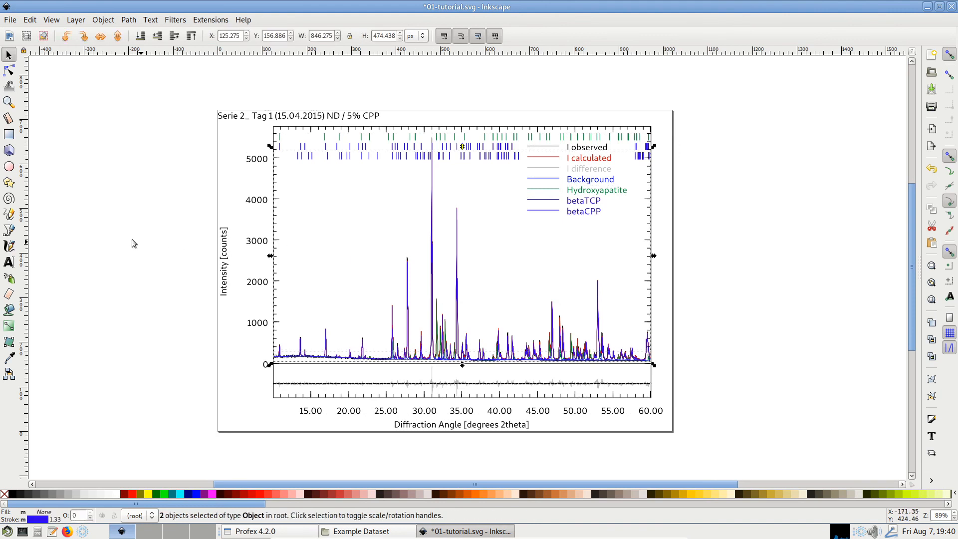
key(Escape)
- Select the intensity axis title, the axis group and the diffraction angle title to check that they are separate objects
click(224, 249)
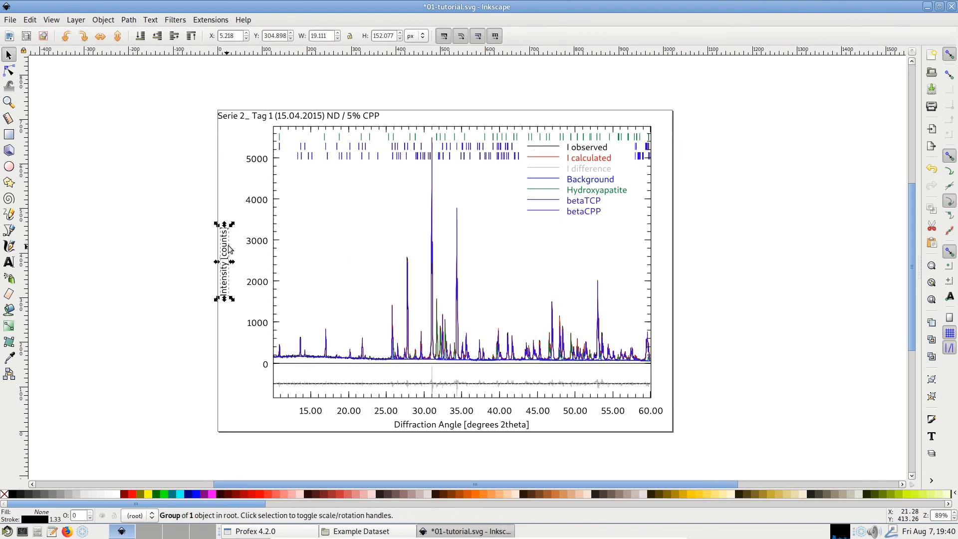
click(259, 159)
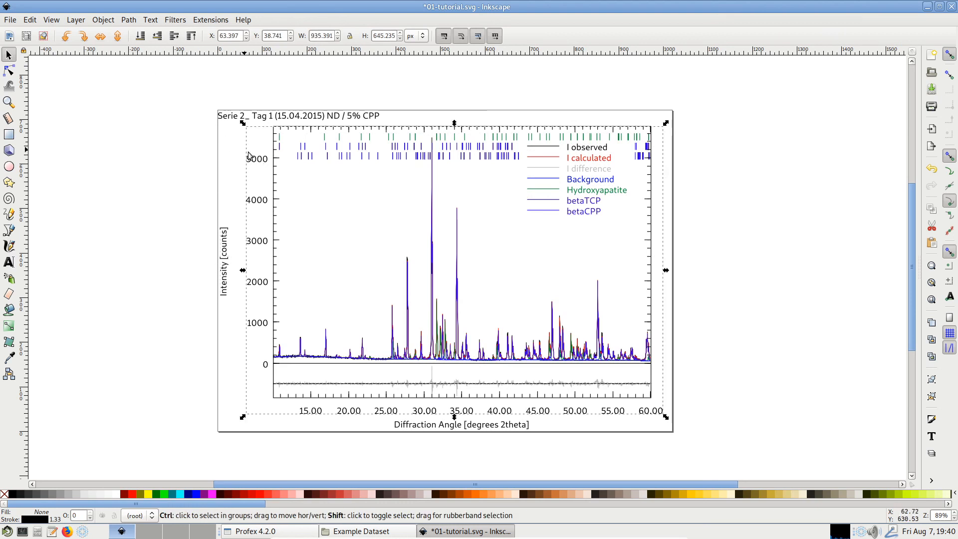
key(Escape)
click(228, 245)
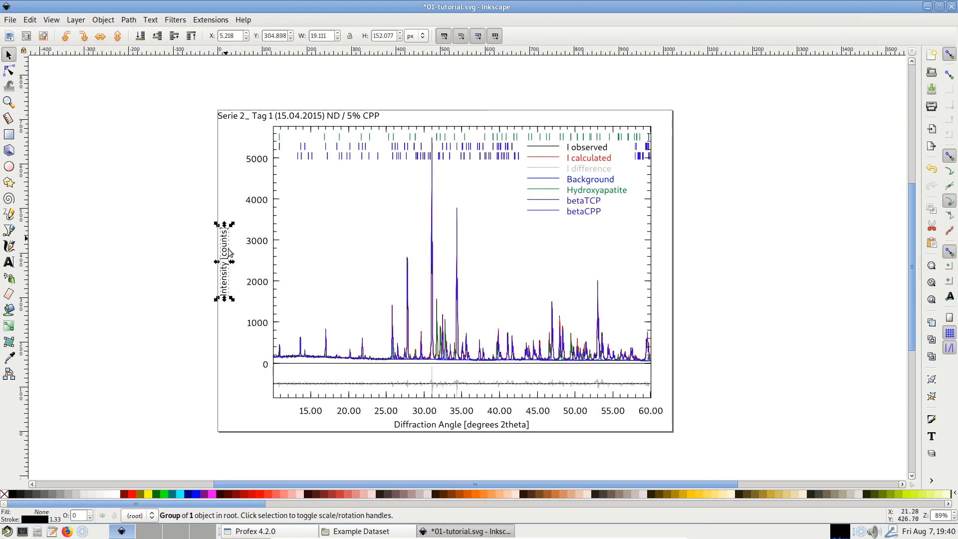
click(494, 427)
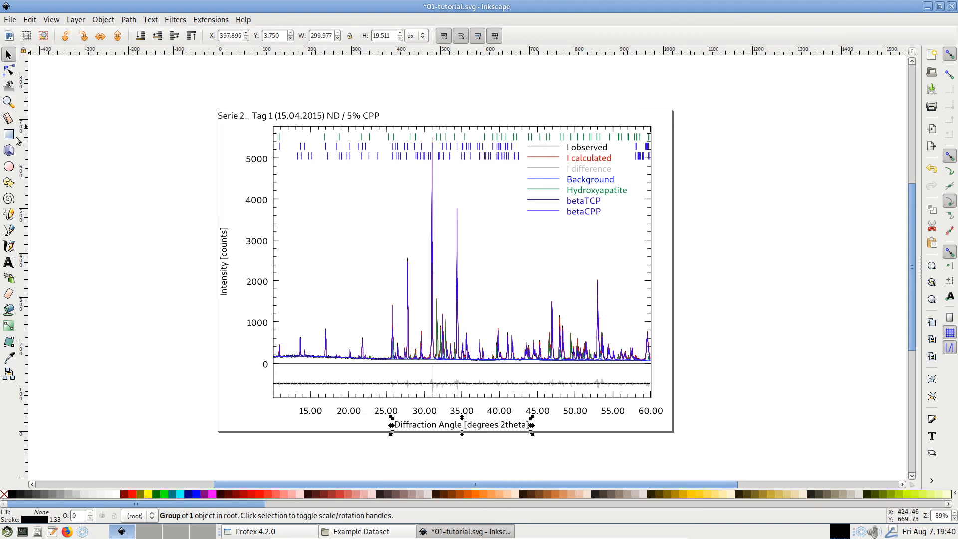
- Remove the word "theta" from the horizontal axis title so it reads "Diffraction Angle [degrees 2]"
click(8, 262)
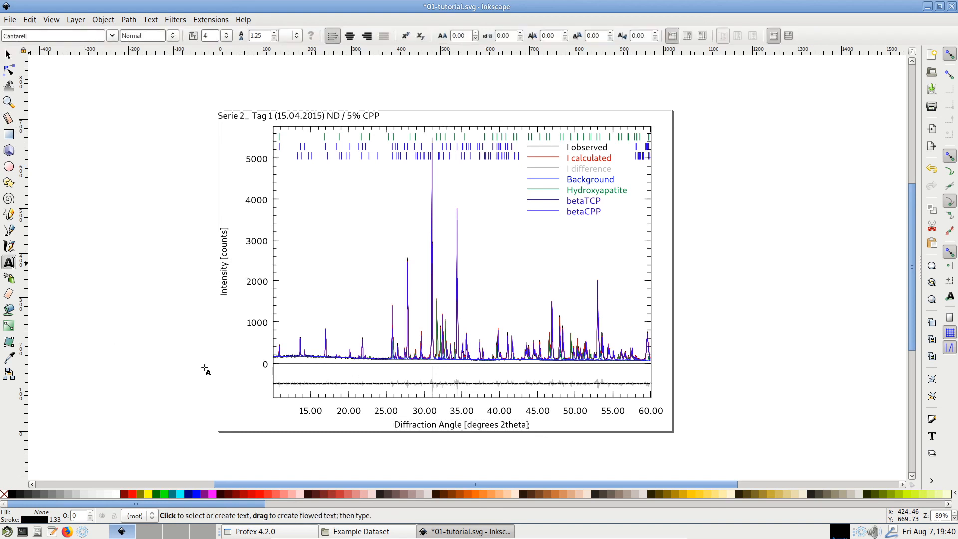
click(524, 425)
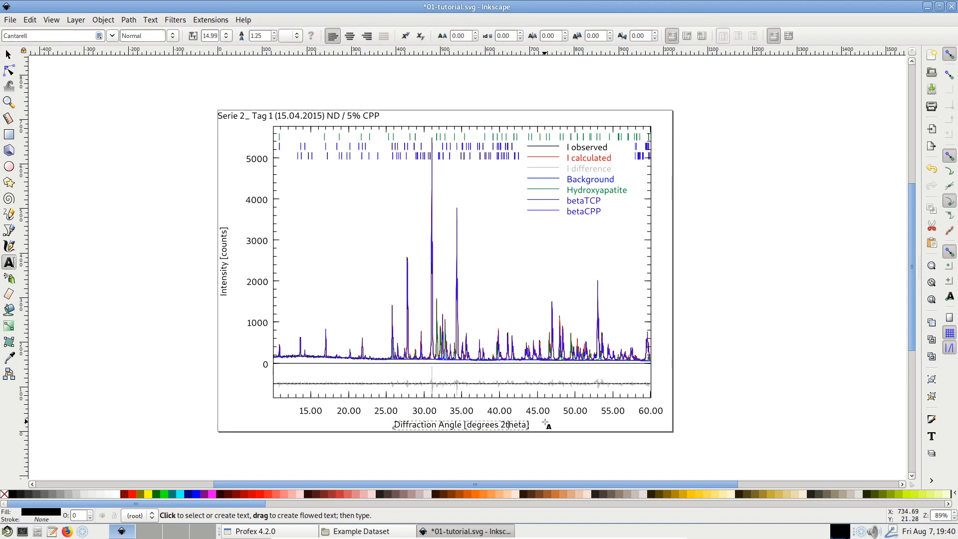
key(BackSpace)
key(BackSpace)
key(BackSpace)
key(Delete)
key(Delete)
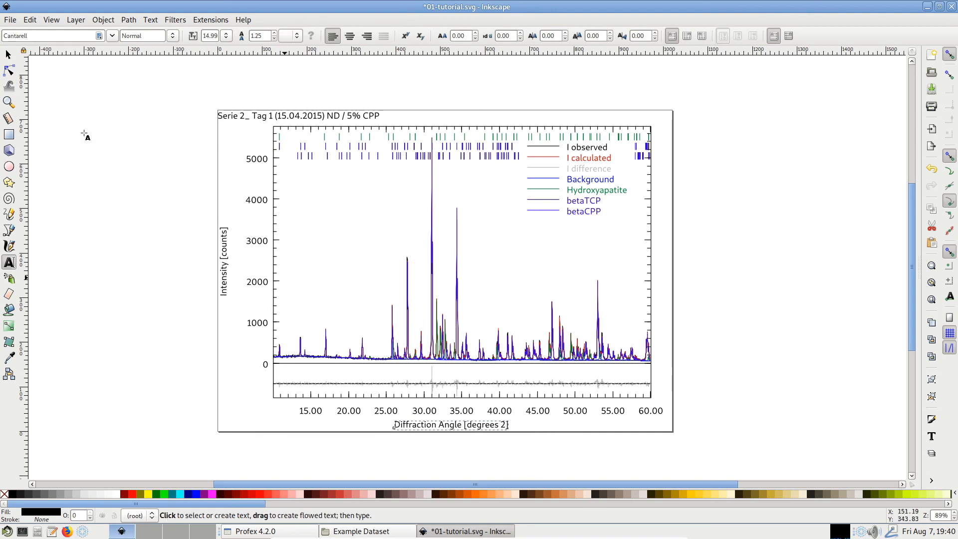
click(8, 54)
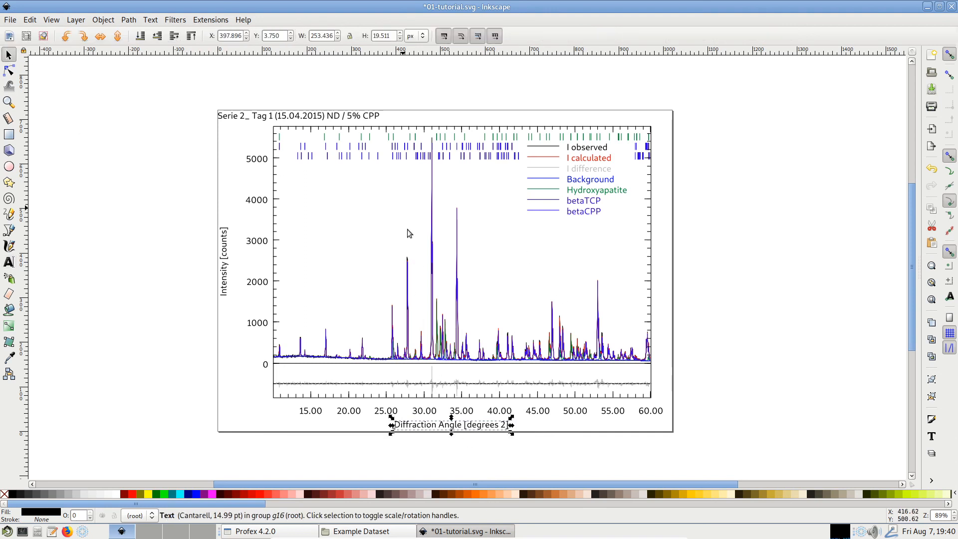
- Select a diffraction curve and the legend entries individually, and delete the sample title line above the plot
click(432, 243)
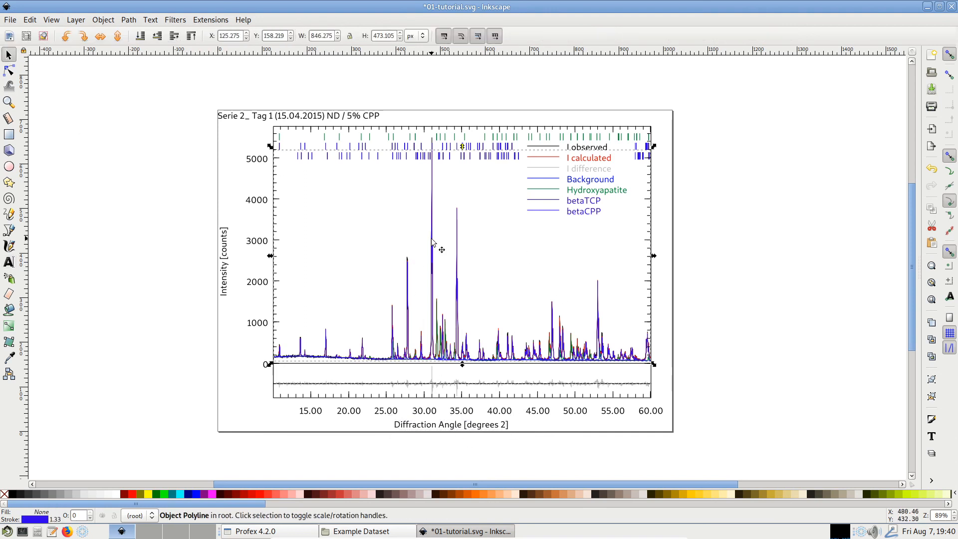
click(569, 190)
click(596, 203)
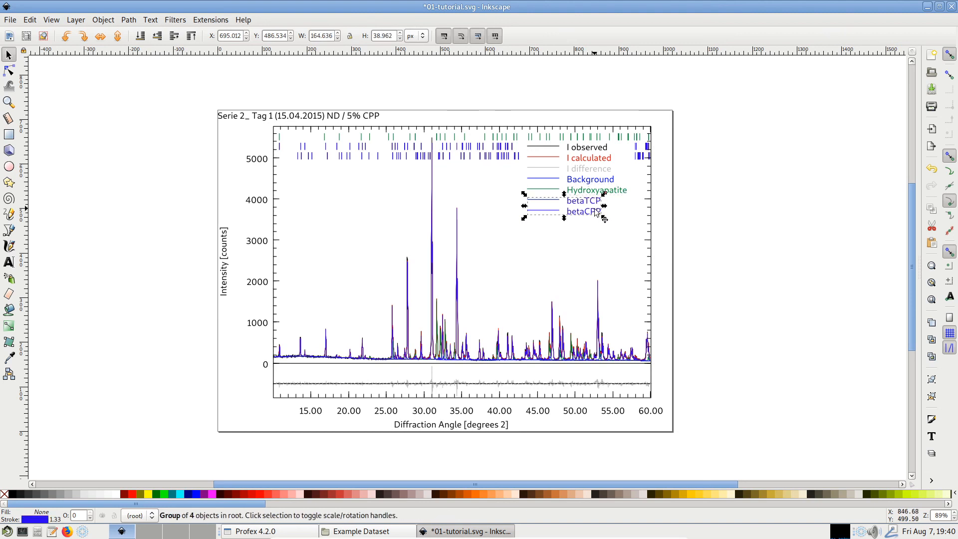
click(677, 181)
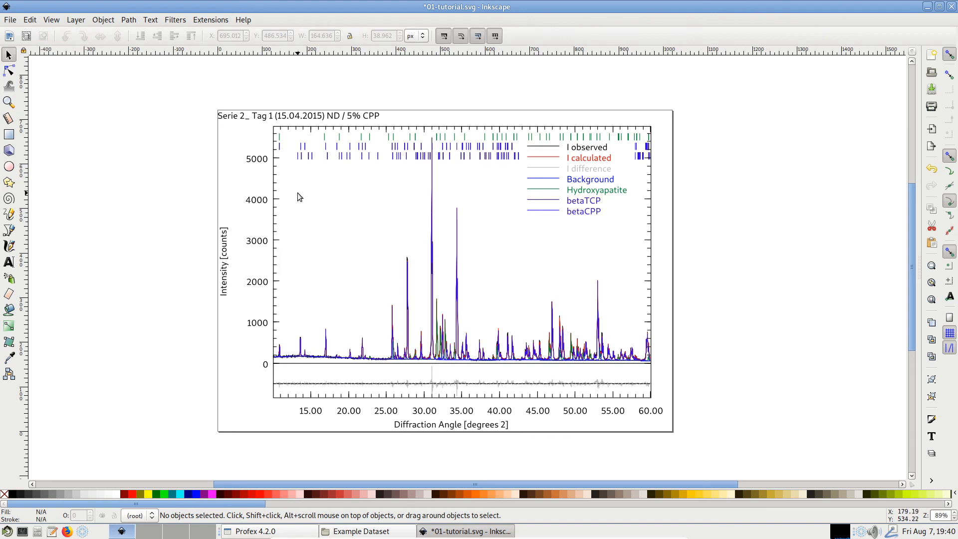
click(322, 119)
key(Delete)
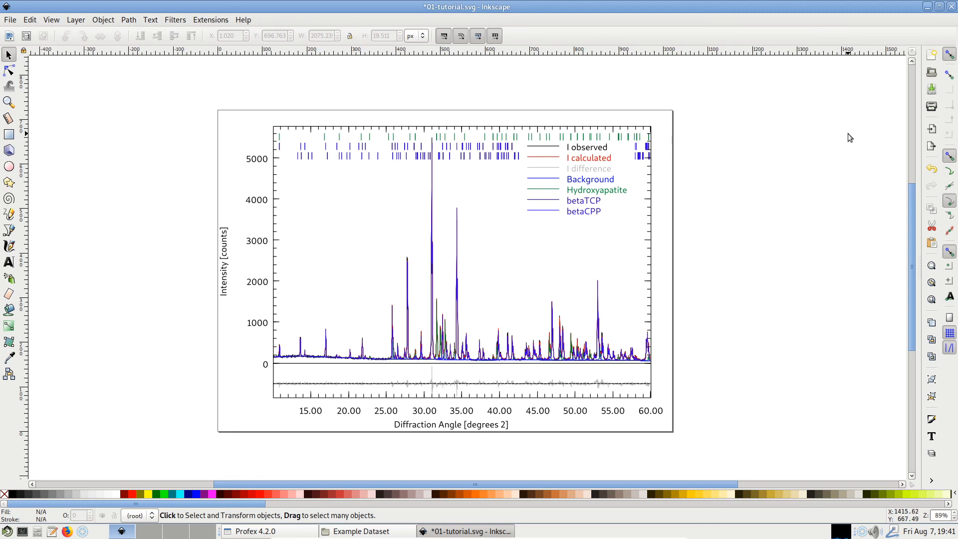
- Close 01-tutorial.svg in Inkscape without saving the changes and switch back to Profex
click(951, 6)
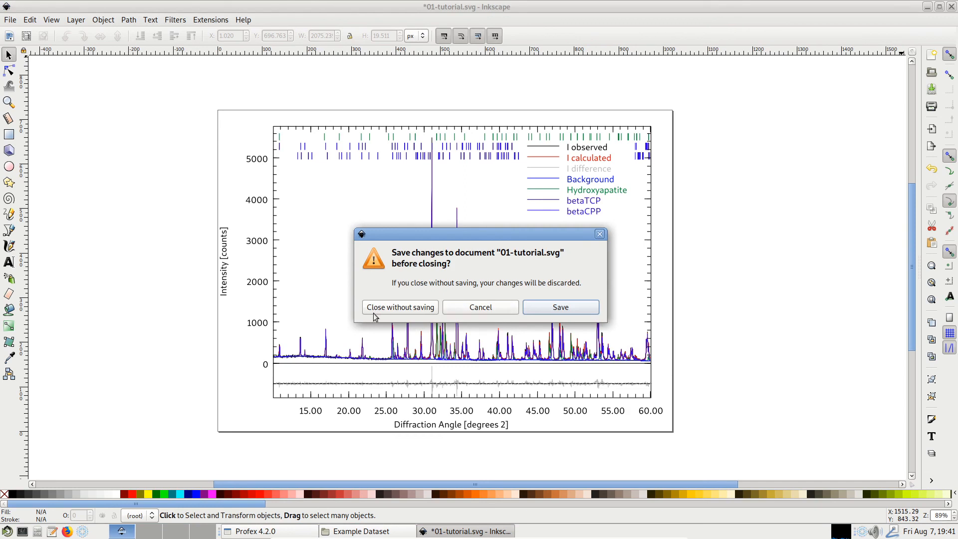
click(400, 307)
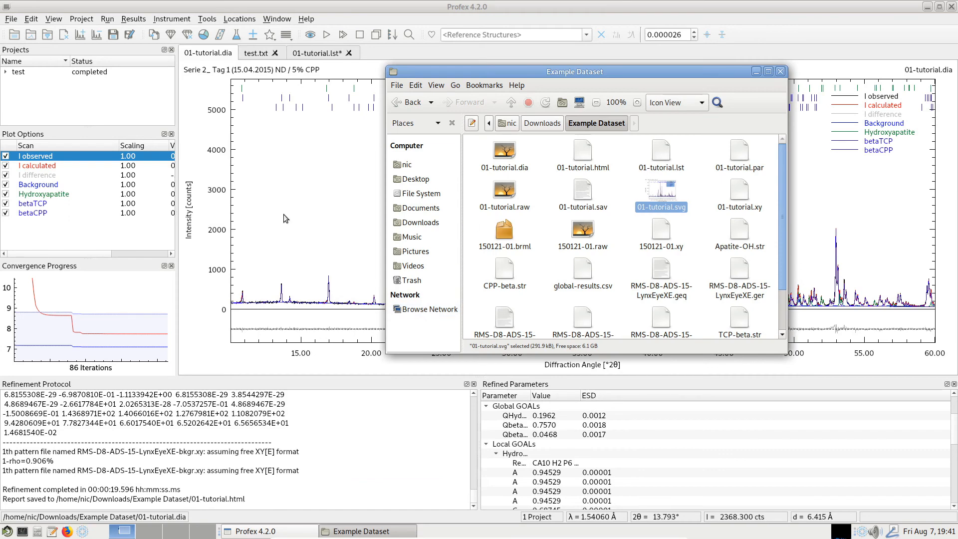
click(283, 205)
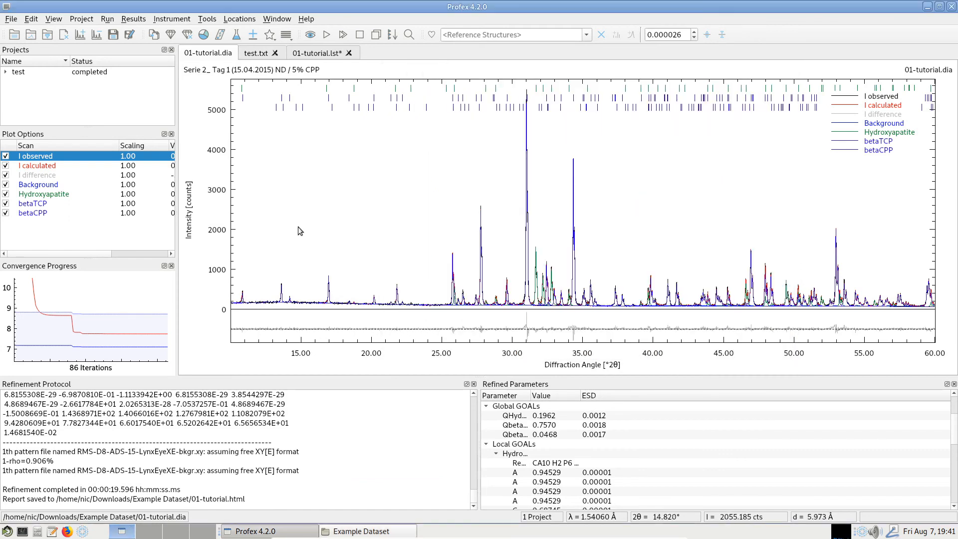